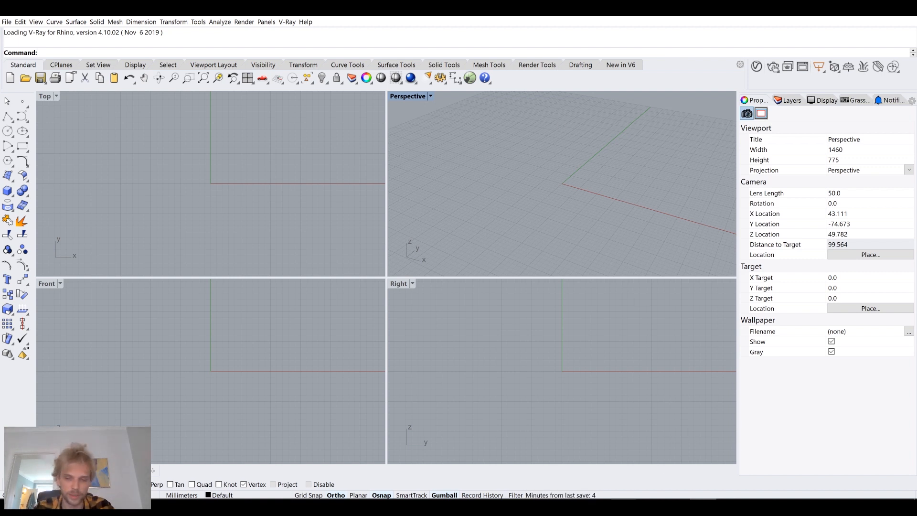
Switch to Regard3D and open the Gunpla2 project from the Gunpla2 folder inside 200627 Photogrammetry 2.
left_click(623, 507)
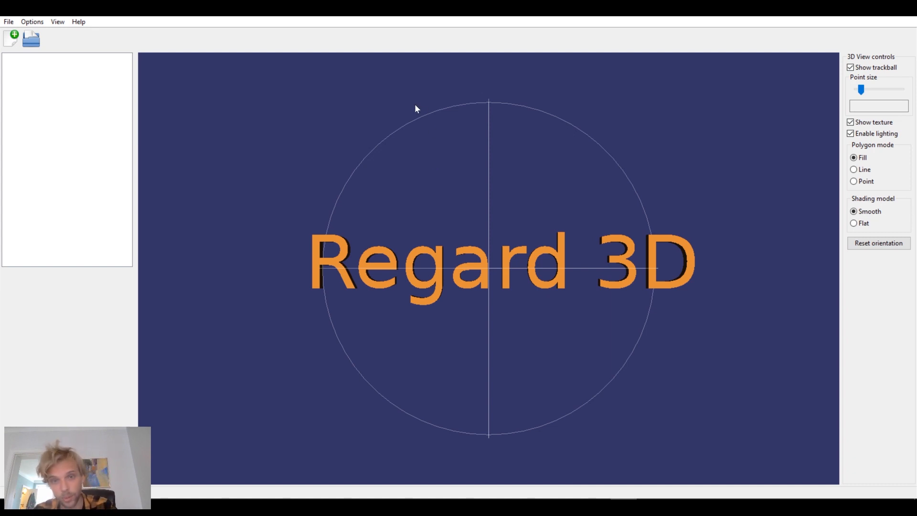
left_click(8, 21)
left_click(32, 46)
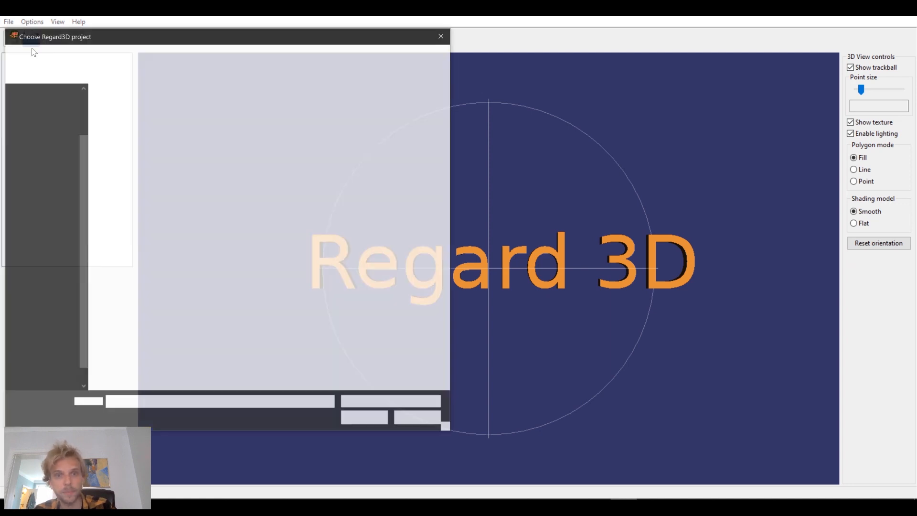
double_click(237, 127)
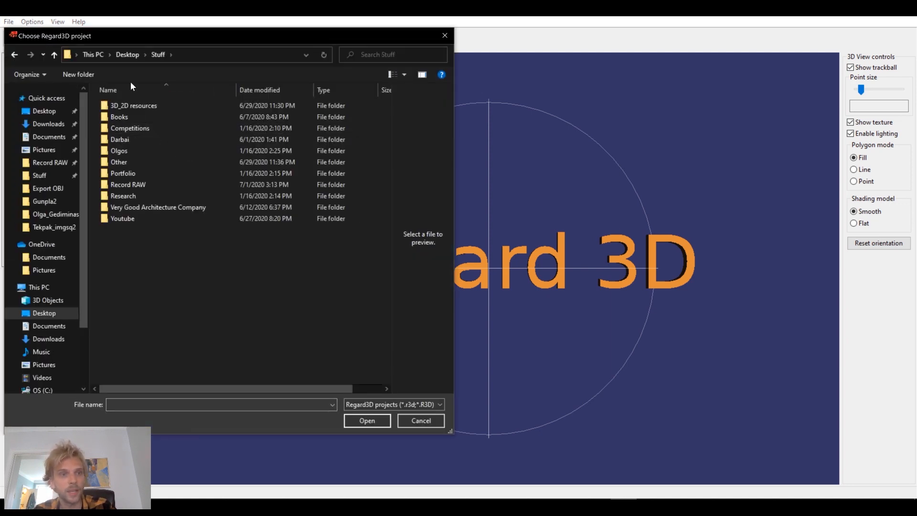
double_click(137, 218)
double_click(167, 152)
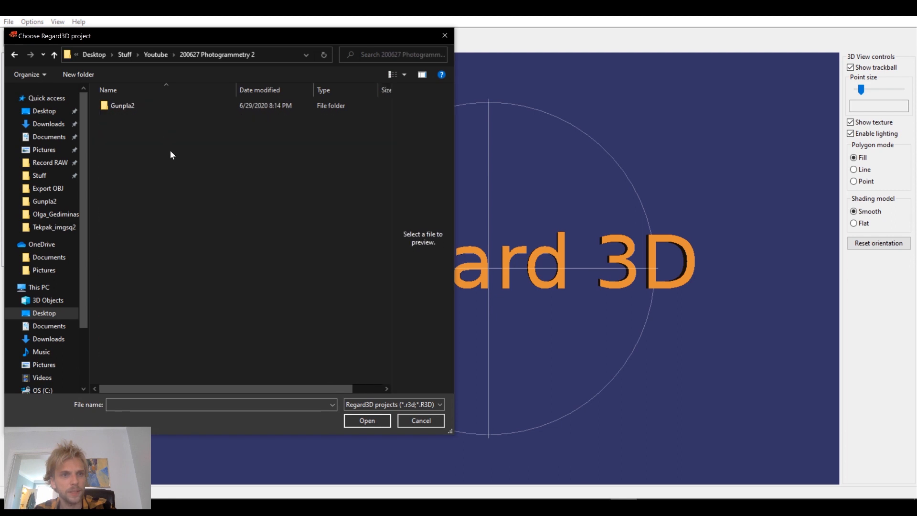
double_click(173, 105)
left_click(144, 117)
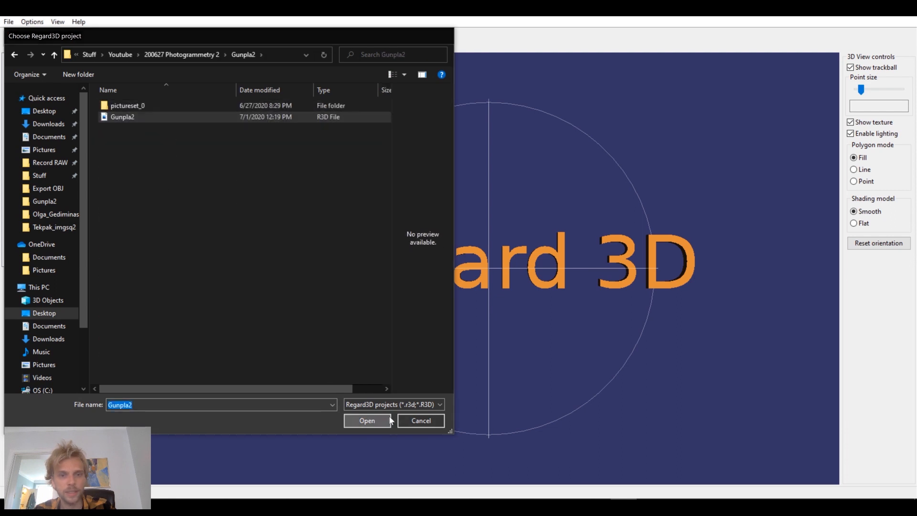
left_click(367, 420)
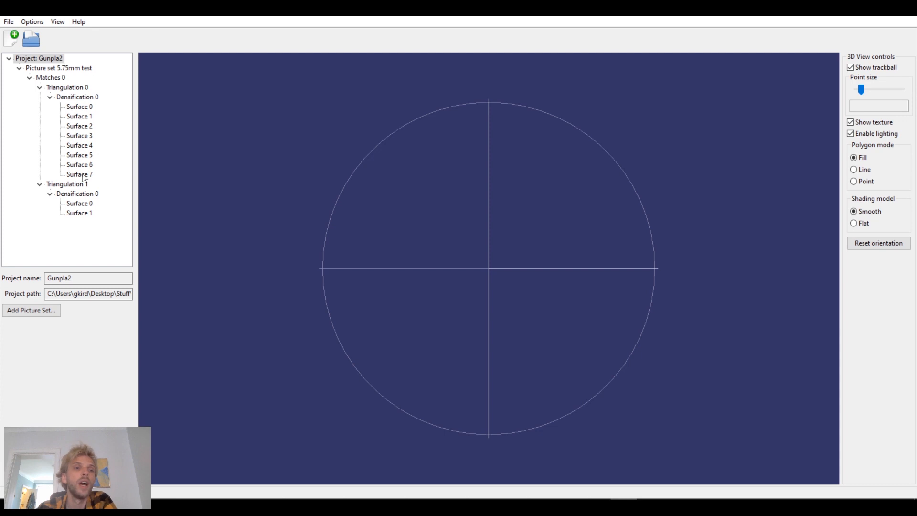
Review the details of Surface 0, Matches 0 and Triangulation 0, and look at the dense point cloud creation options.
left_click(78, 107)
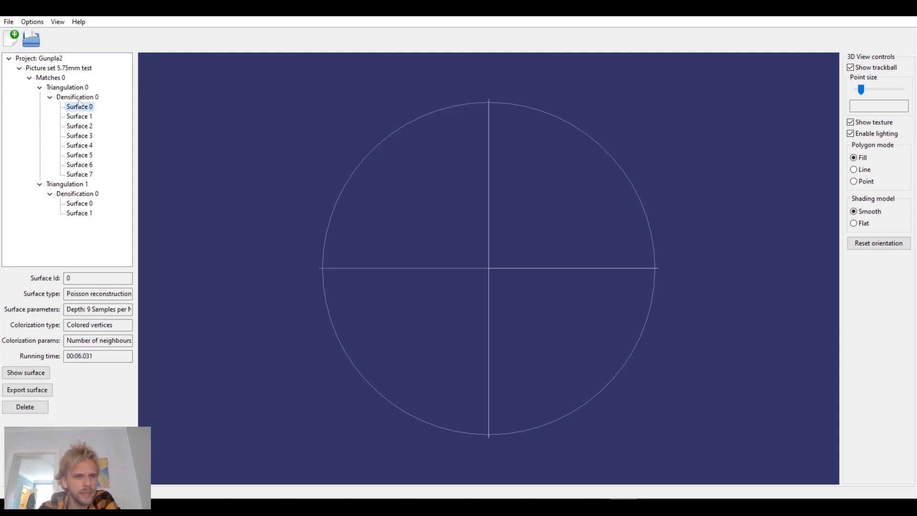
left_click(50, 78)
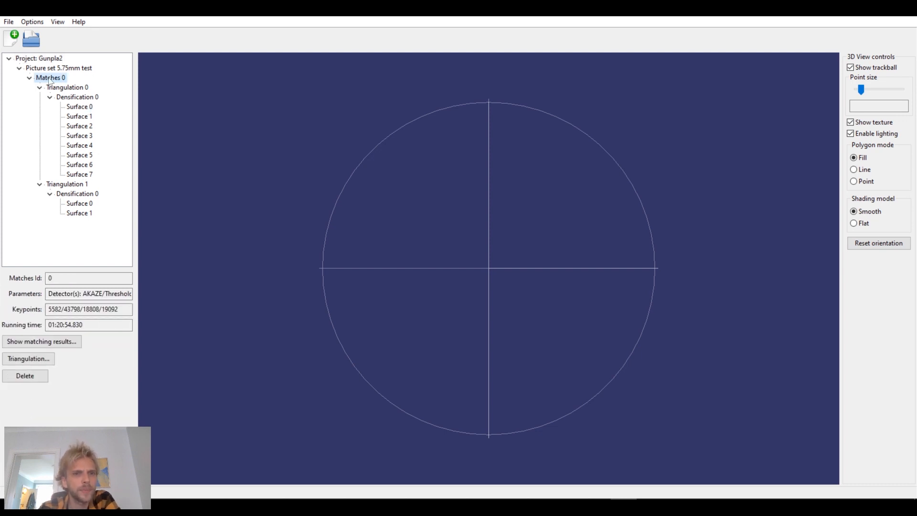
left_click(72, 88)
left_click(60, 375)
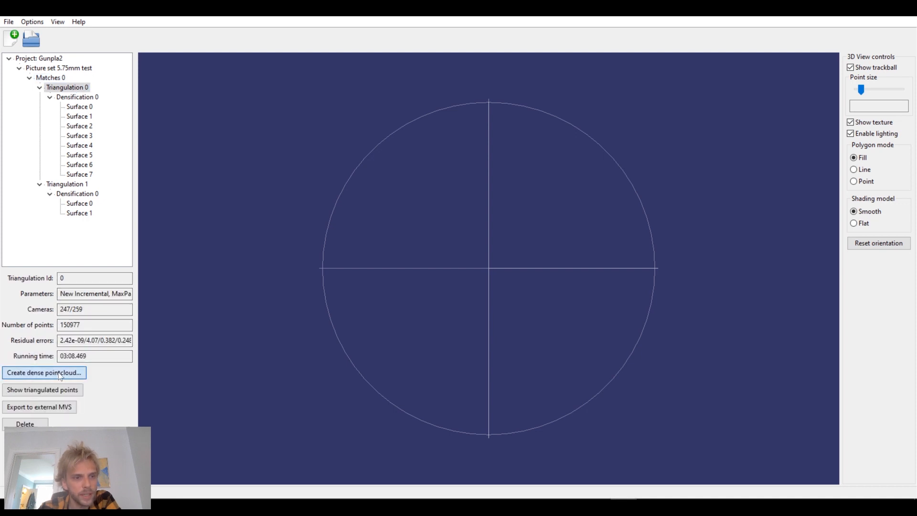
left_click(601, 354)
Display the triangulated points of Triangulation 0 and examine the sparse cloud from different angles.
left_click(60, 390)
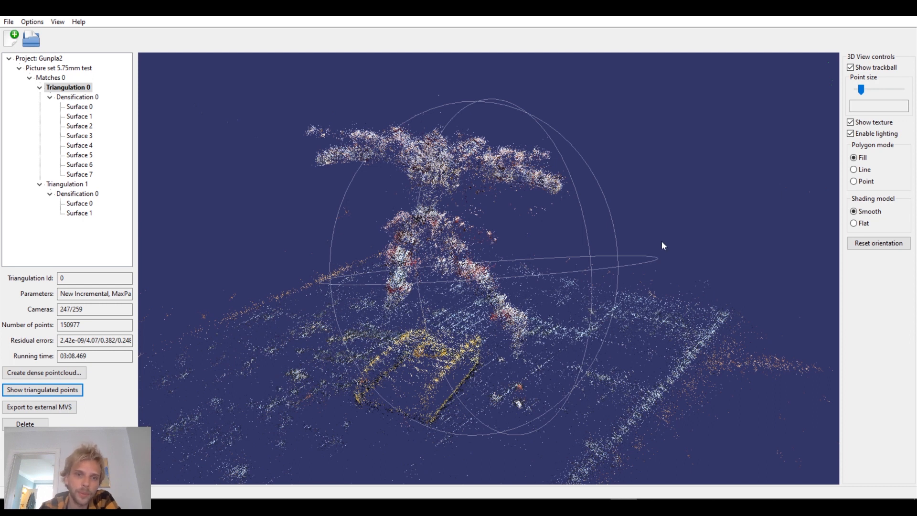
left_click_drag(630, 227, 388, 306)
left_click_drag(490, 274, 442, 315)
left_click_drag(476, 279, 446, 270)
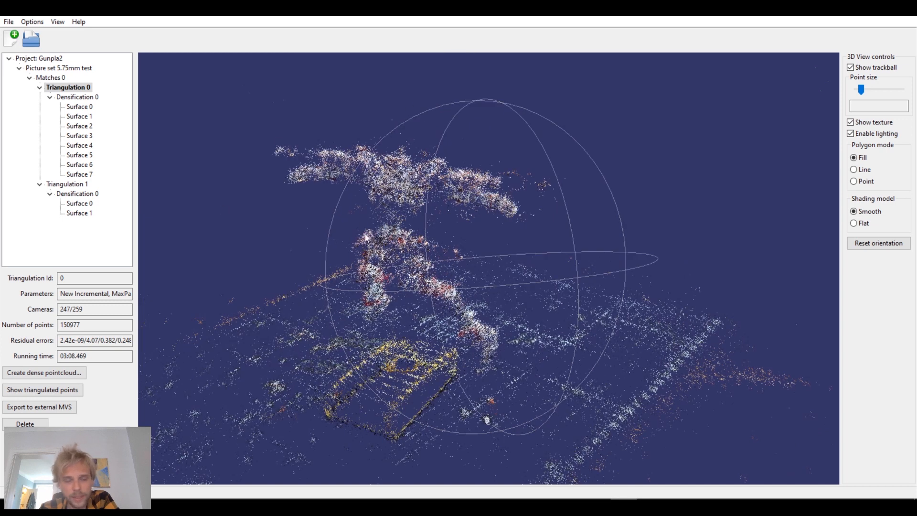
Display the dense point cloud of Densification 0 under Triangulation 0 and view the whole scene around the figure.
left_click(75, 97)
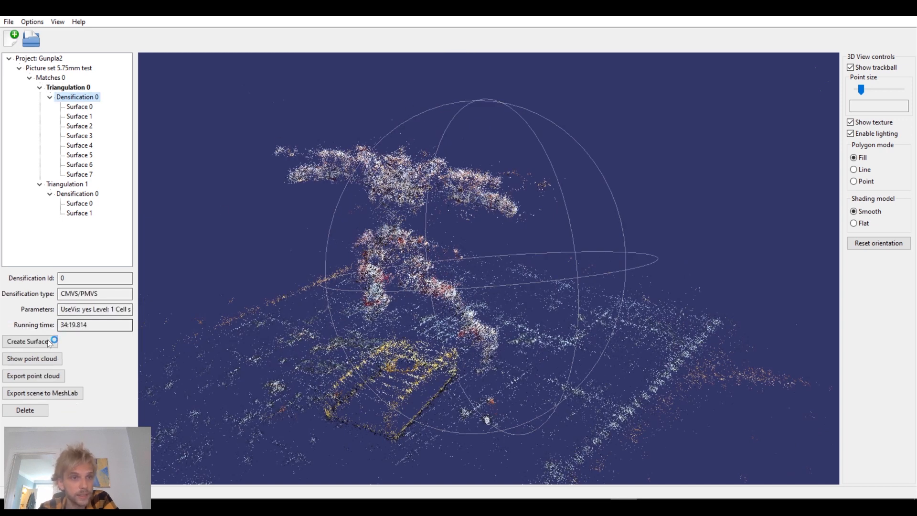
left_click(33, 361)
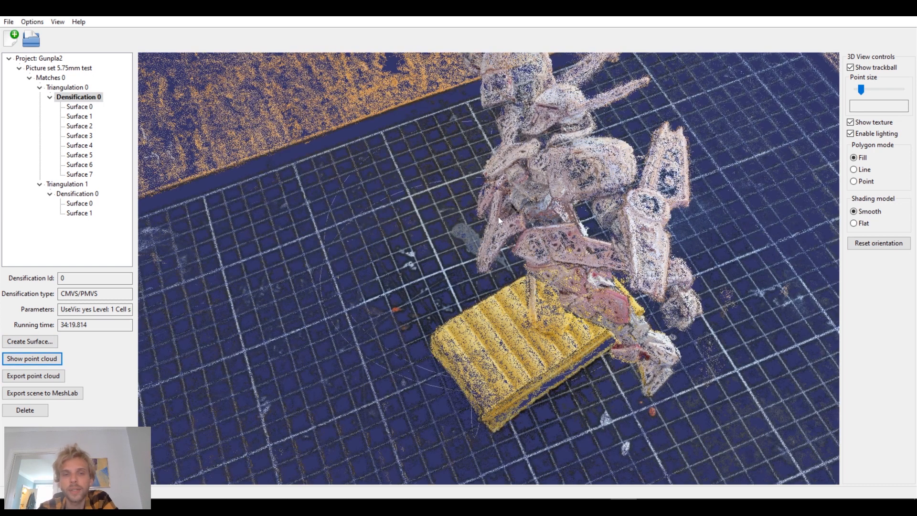
scroll(547, 250, "up", 3)
scroll(545, 246, "down", 3)
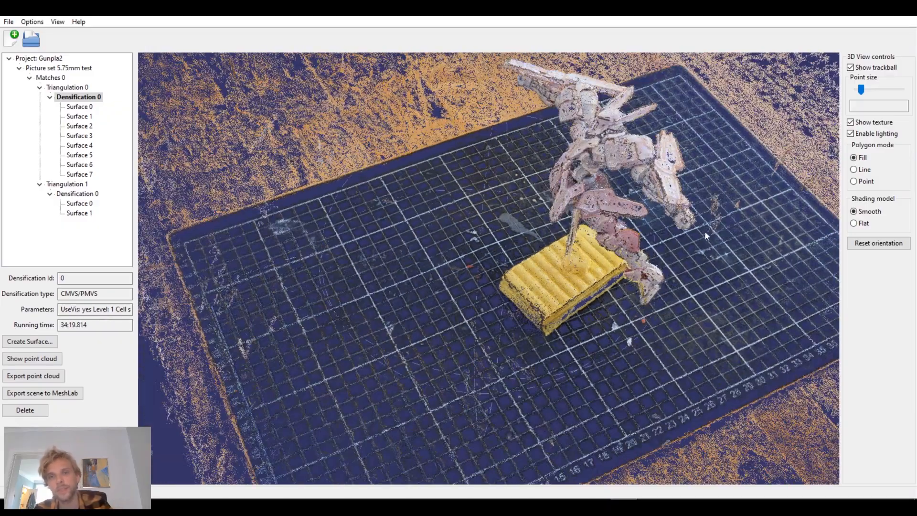
left_click_drag(680, 234, 534, 262)
scroll(549, 237, "up", 1)
scroll(537, 271, "up", 1)
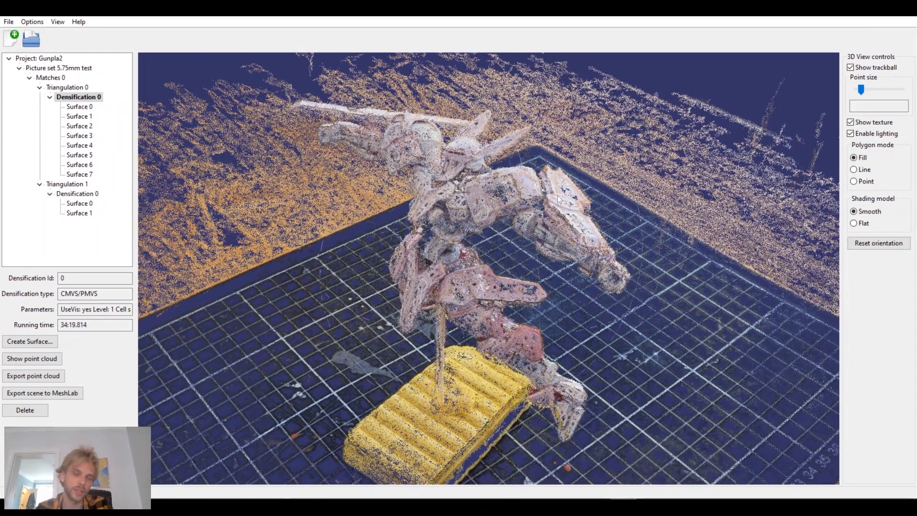
Examine the density of the robot figure's points up close and from farther away.
left_click_drag(508, 243, 566, 242)
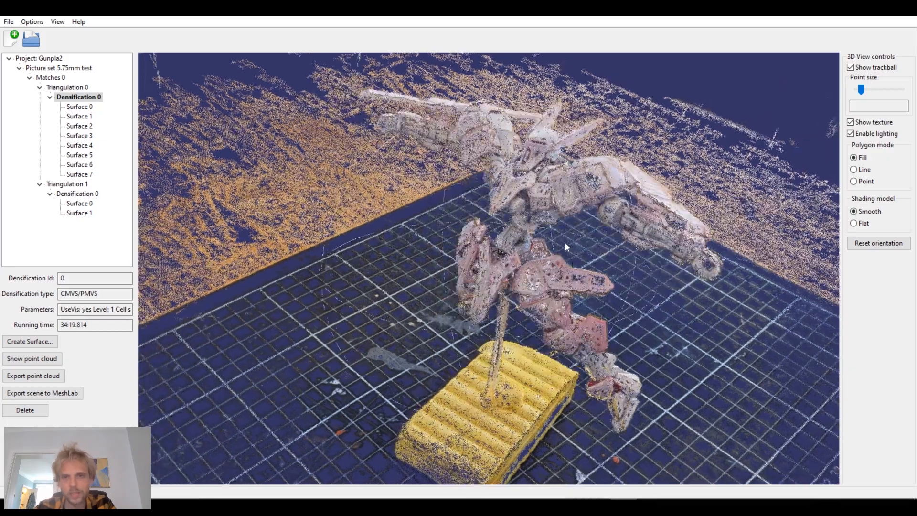
scroll(579, 207, "up", 2)
scroll(579, 208, "up", 5)
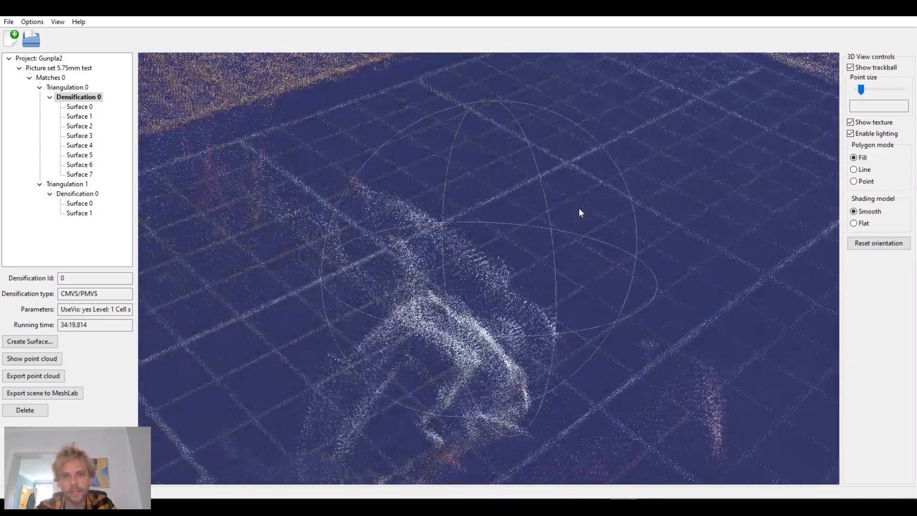
scroll(579, 209, "down", 5)
scroll(579, 208, "up", 2)
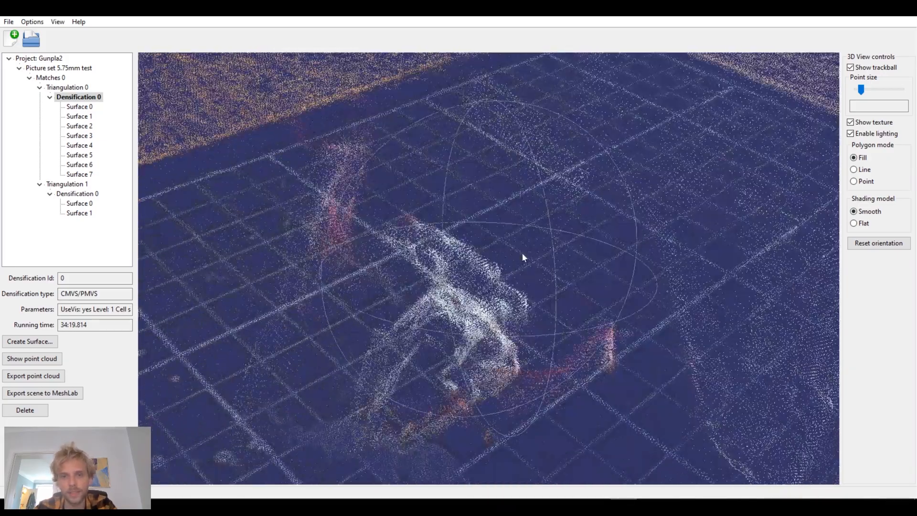
scroll(530, 335, "down", 6)
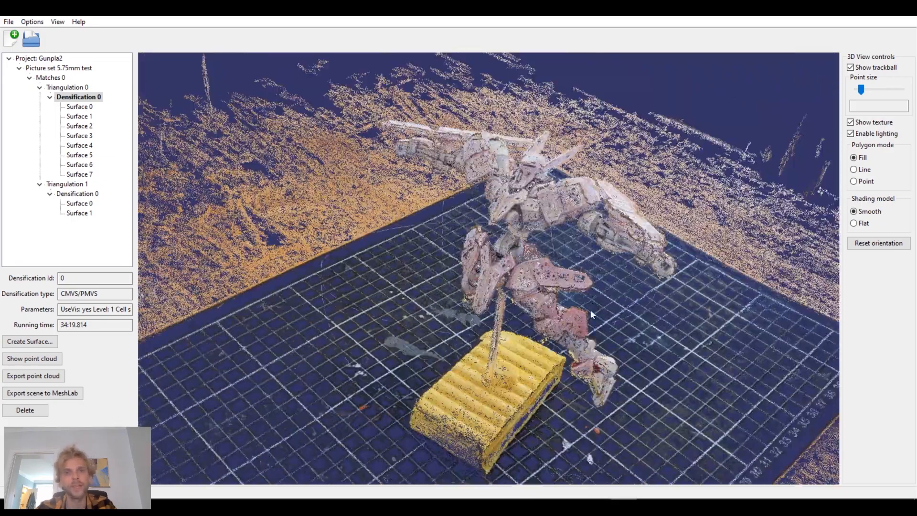
scroll(577, 306, "up", 1)
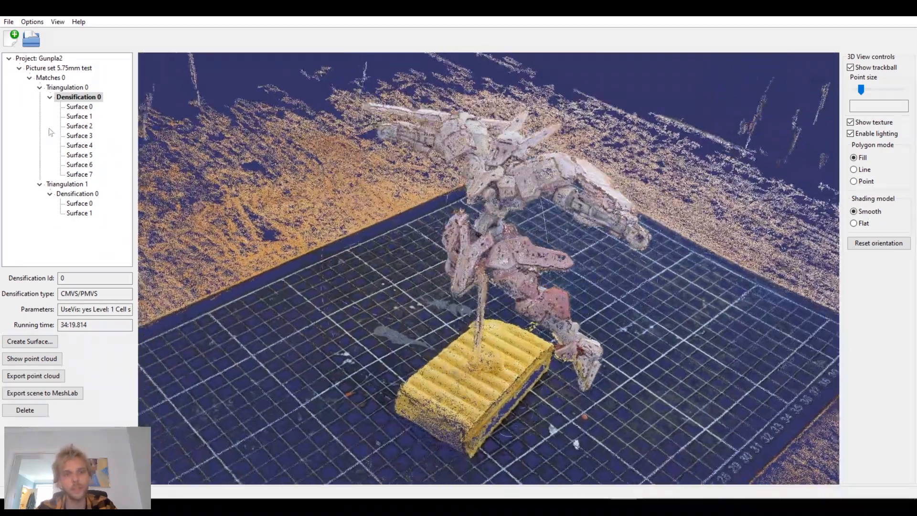
Display Surface 0 of Densification 0 under Triangulation 0 and inspect the reconstructed figure.
left_click(77, 107)
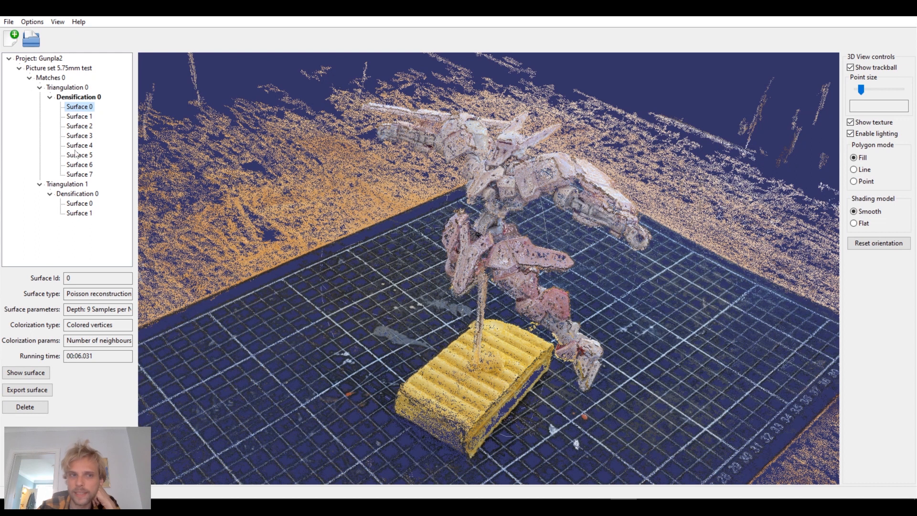
right_click(79, 106)
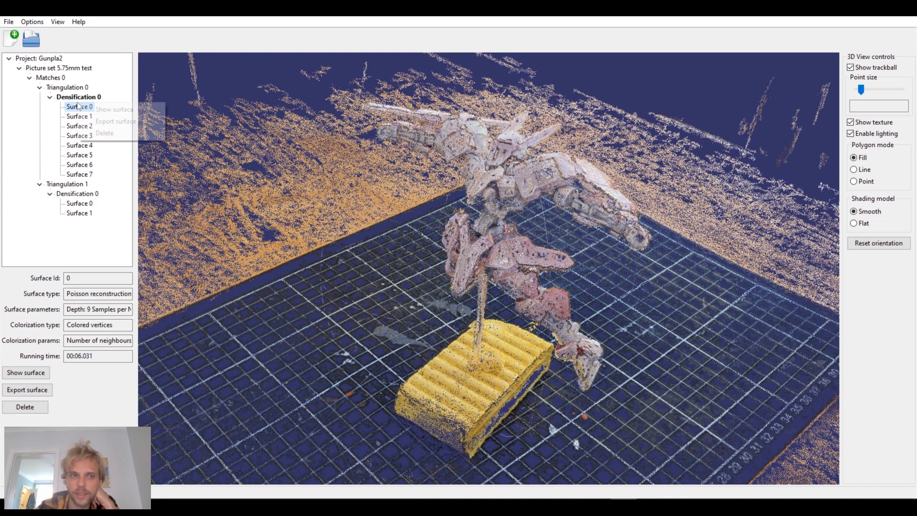
left_click(91, 113)
left_click_drag(383, 273, 426, 236)
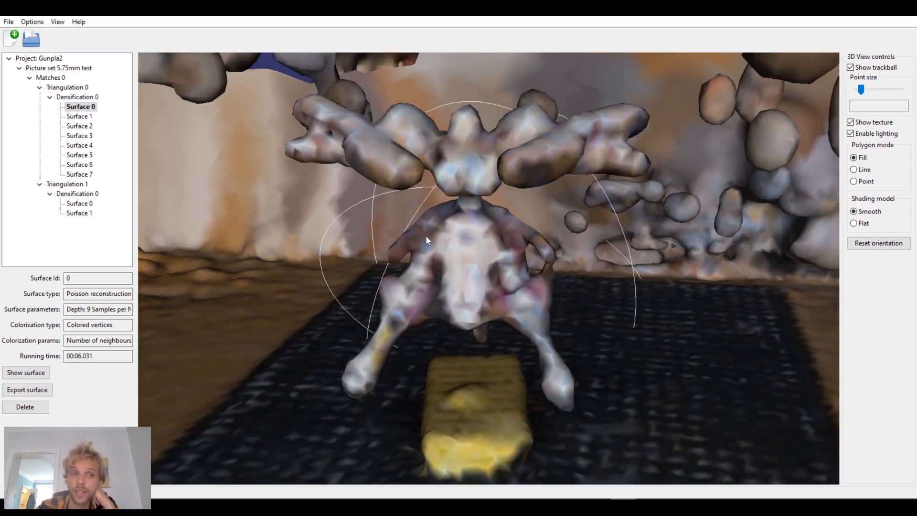
Display Surface 1 of the same densification and inspect the figure's mesh detail.
right_click(77, 118)
left_click(92, 120)
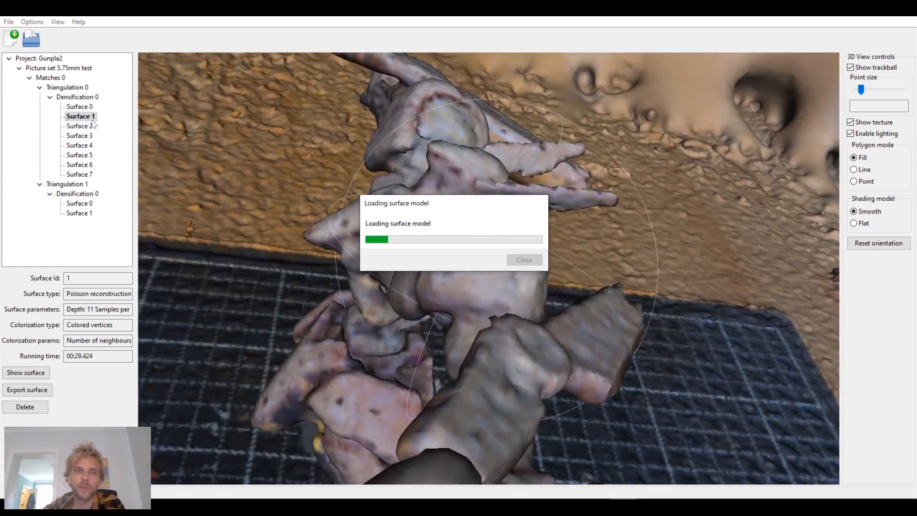
mouse_move(521, 291)
left_mouse_down()
mouse_move(544, 294)
mouse_move(587, 251)
mouse_move(509, 290)
mouse_move(526, 233)
mouse_move(504, 292)
left_mouse_up()
scroll(528, 231, "down", 4)
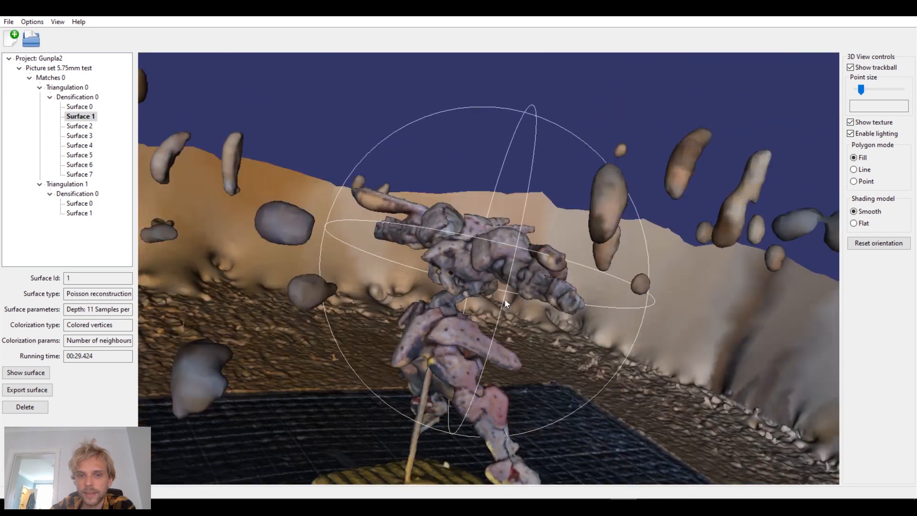
Display Surface 7 of the same densification and examine the figure's mesh from the front, side and above.
right_click(79, 174)
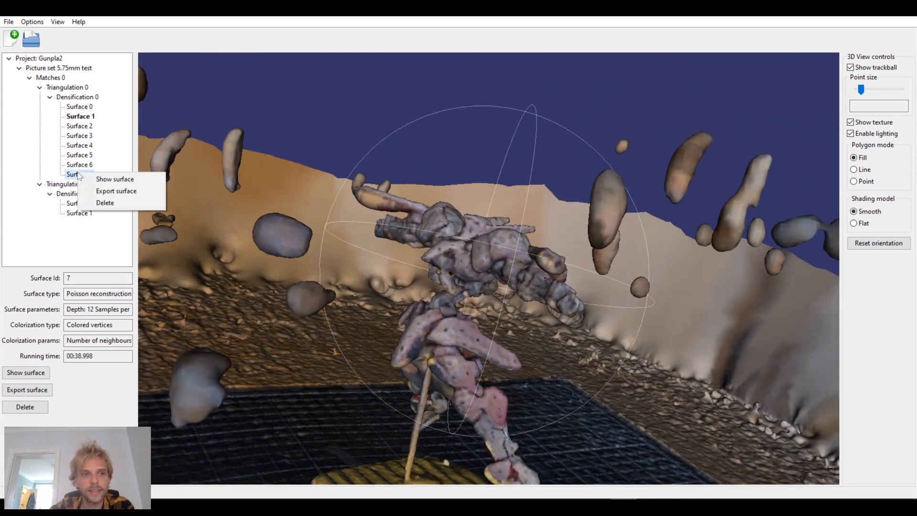
left_click(103, 178)
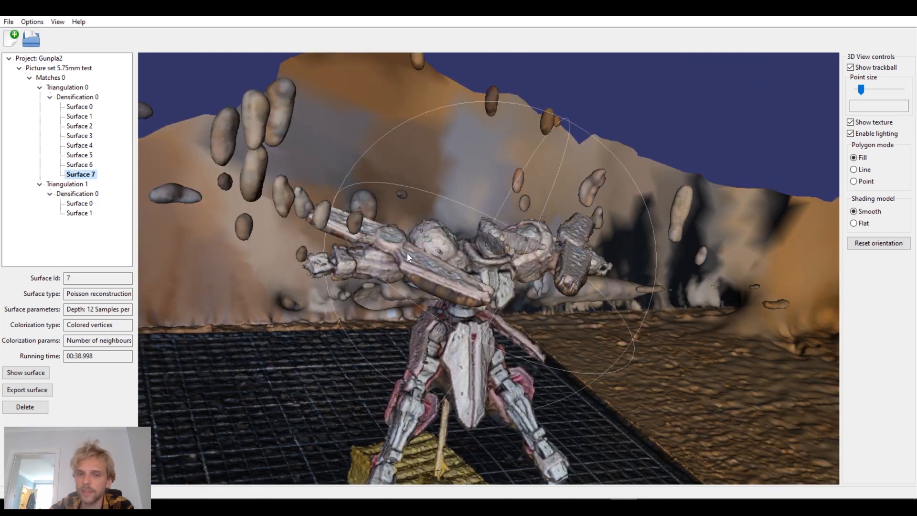
left_click_drag(407, 254, 496, 284)
left_click_drag(683, 228, 635, 290)
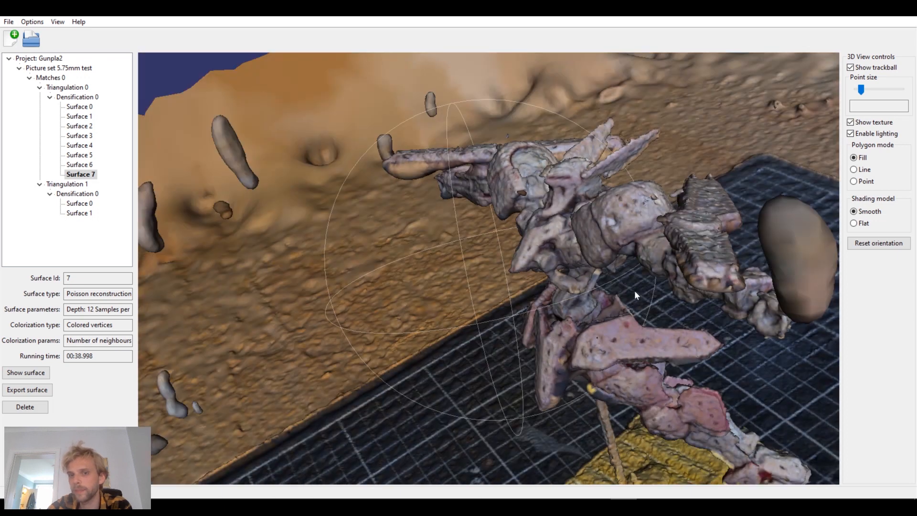
left_click_drag(608, 258, 480, 106)
left_click_drag(447, 213, 418, 181)
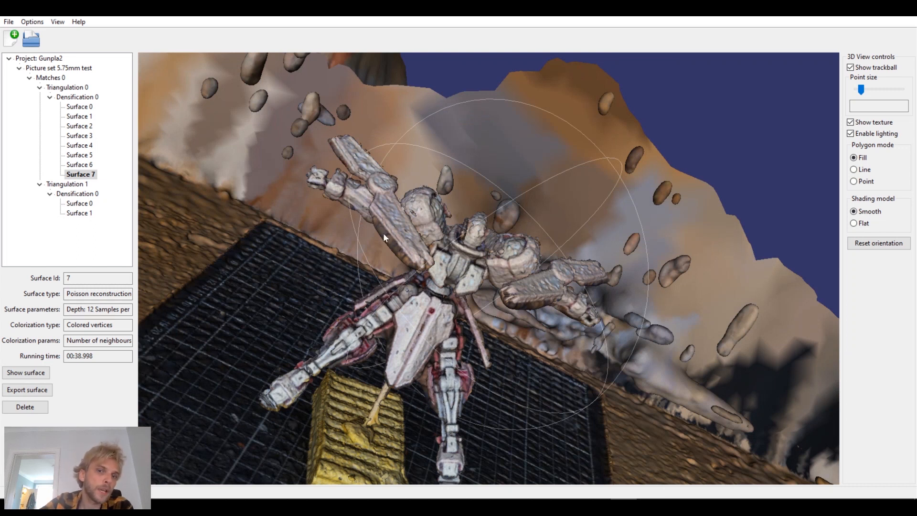
left_click_drag(331, 276, 411, 331)
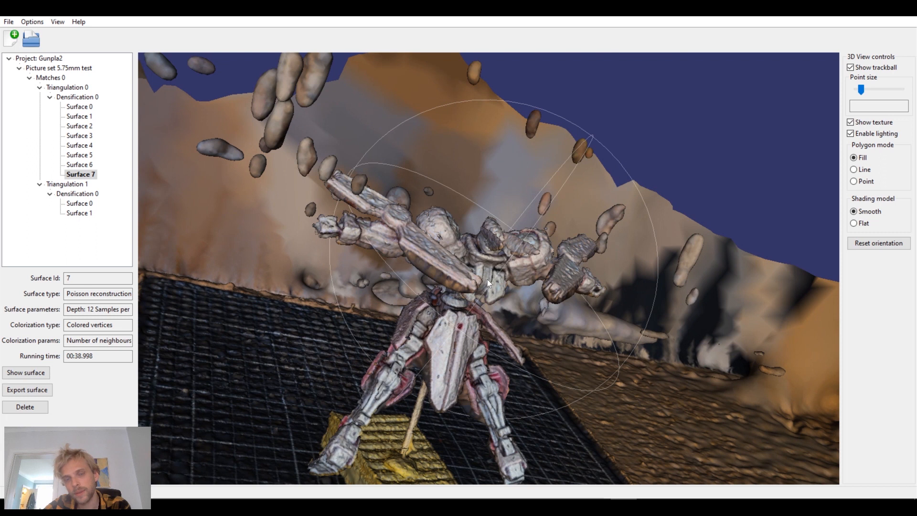
left_click_drag(487, 280, 478, 279)
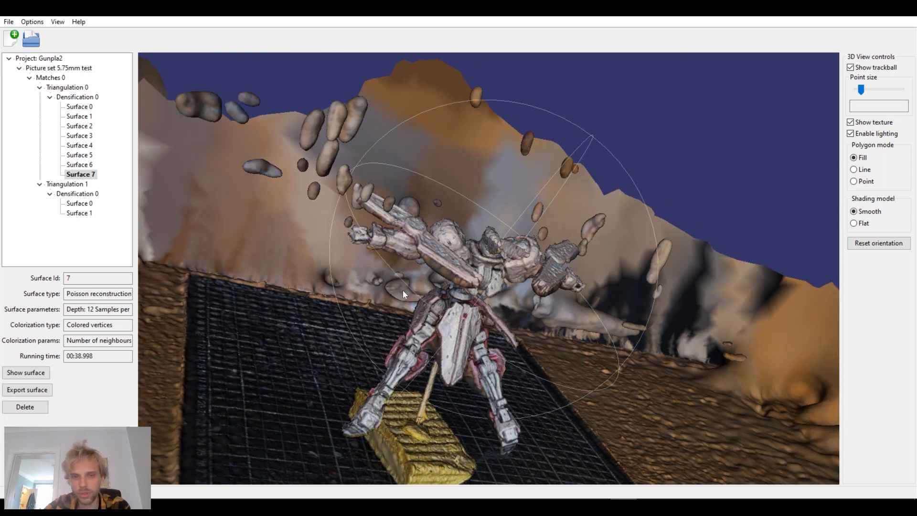
Review the Poisson reconstruction parameters available for generating a surface from Densification 0 under Triangulation 0, without creating one.
left_click(78, 98)
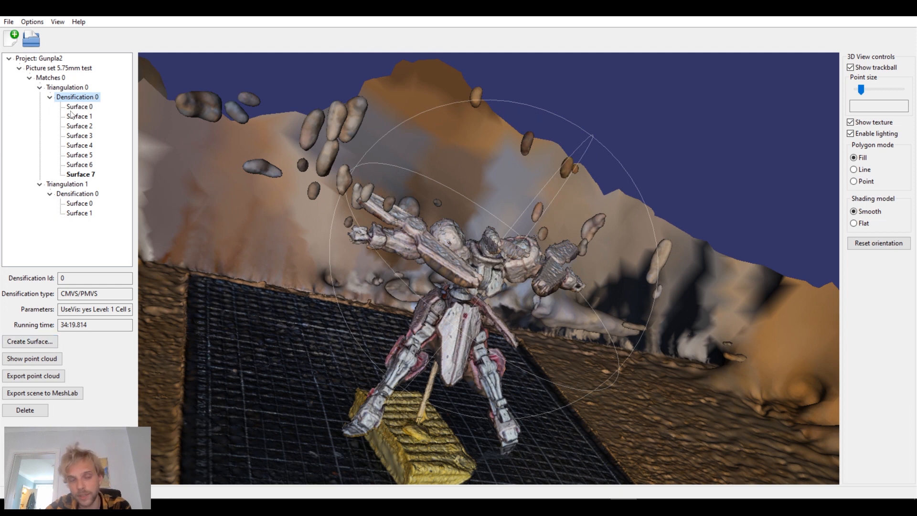
left_click(40, 345)
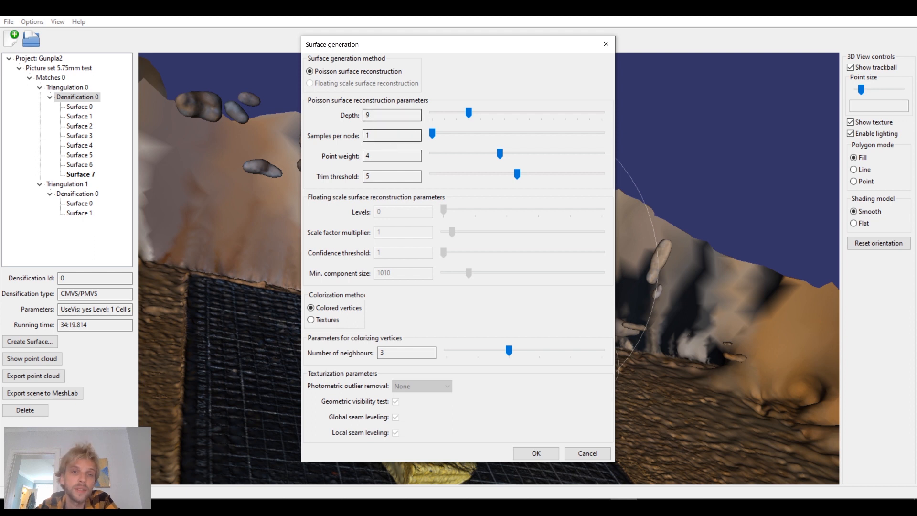
left_click(384, 156)
left_click(385, 136)
left_click(389, 115)
left_click(387, 177)
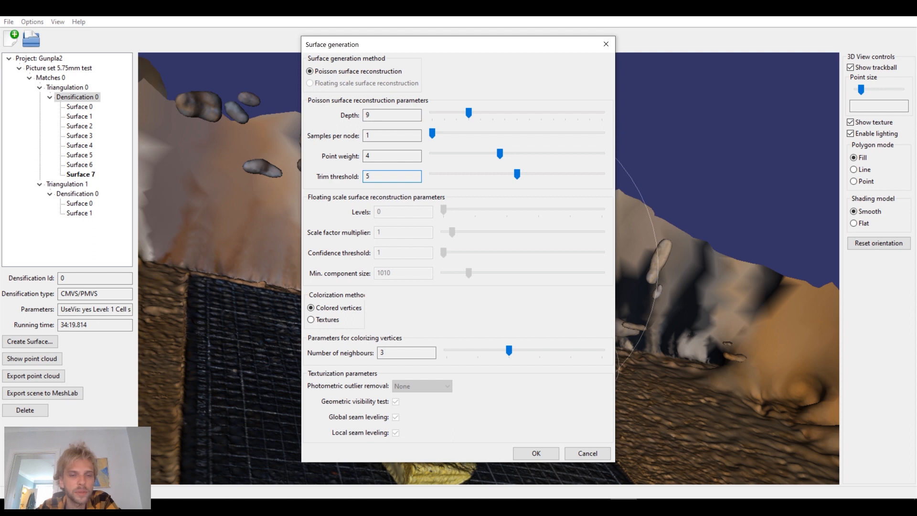
left_click(392, 116)
left_click(389, 135)
left_click(390, 156)
left_click(390, 115)
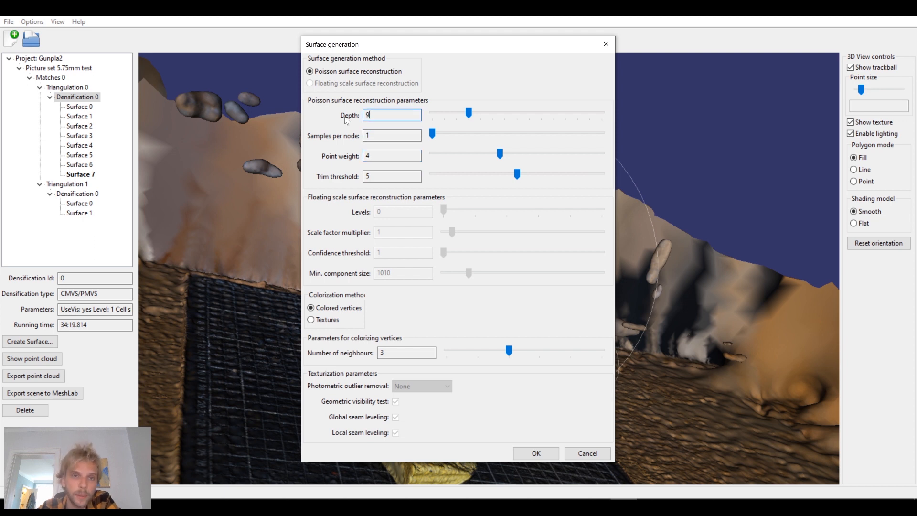
left_click_drag(411, 47, 755, 56)
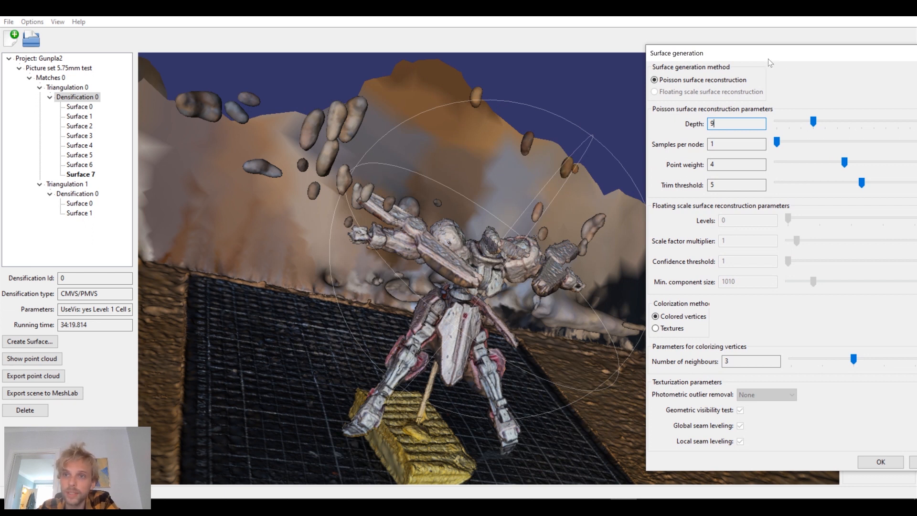
left_click_drag(771, 59, 540, 53)
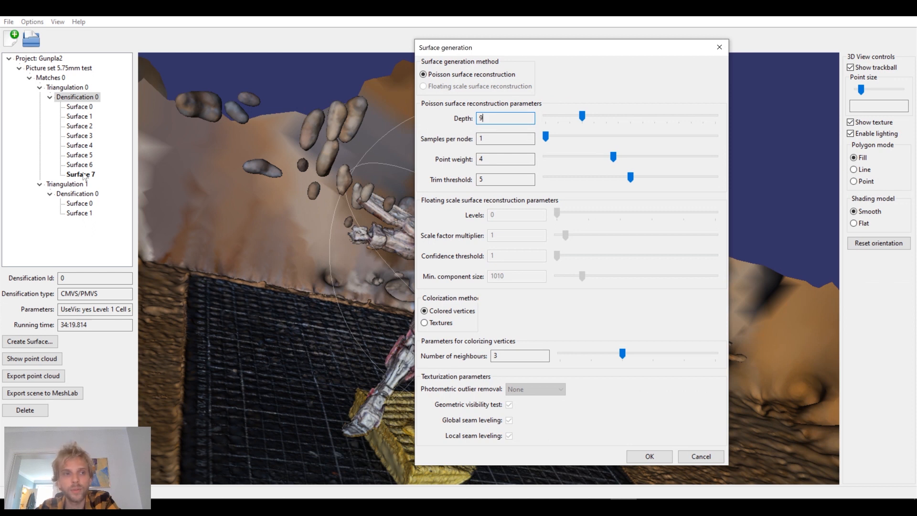
left_click(701, 456)
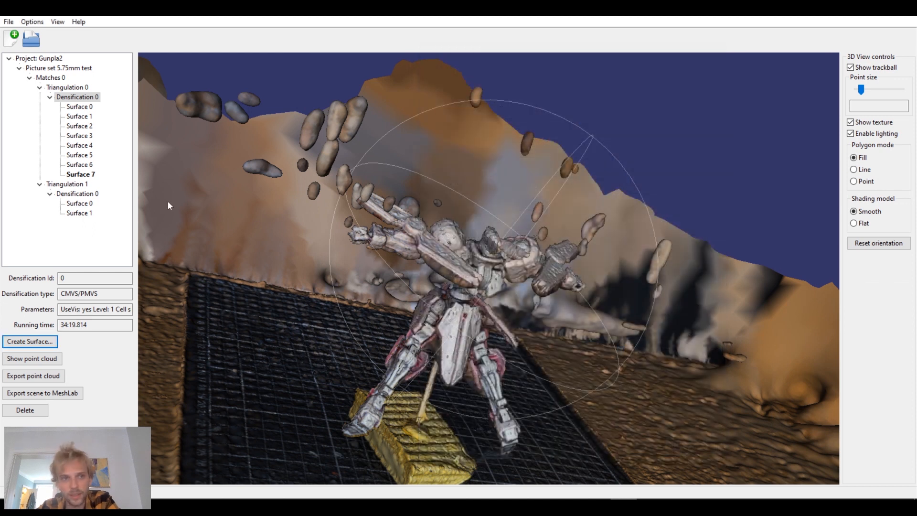
Check the depth in the surface parameters used for Surface 7, and return to its parent Densification 0.
left_click(80, 174)
double_click(90, 309)
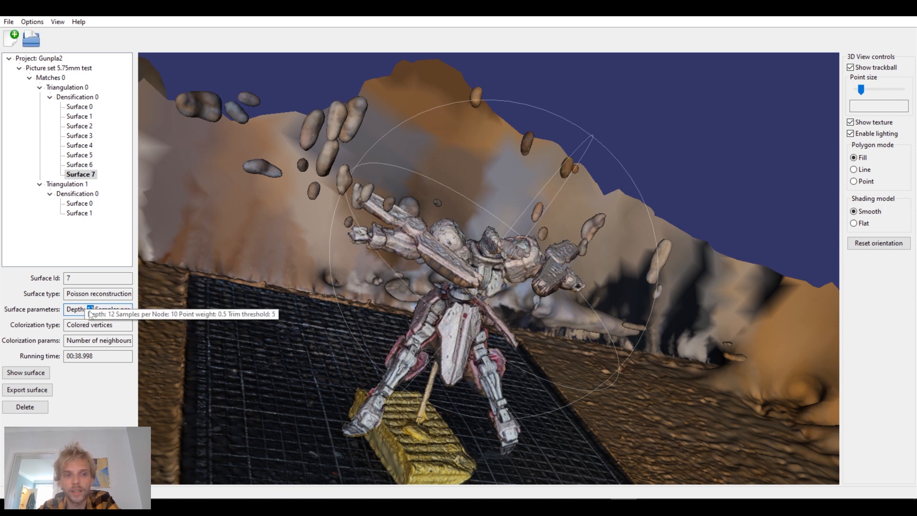
left_click(72, 98)
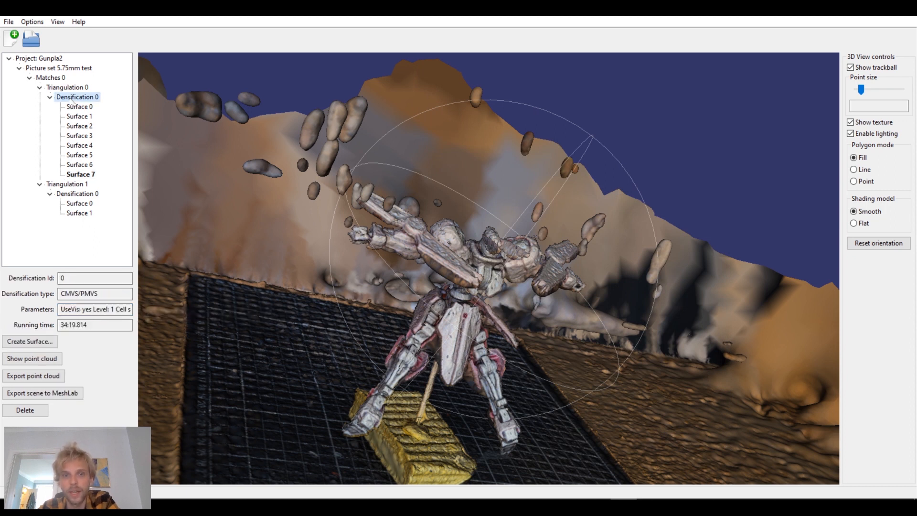
Examine the figure's mesh up close in Line polygon mode, then restore Fill mode and view the whole figure from the front.
left_click(854, 169)
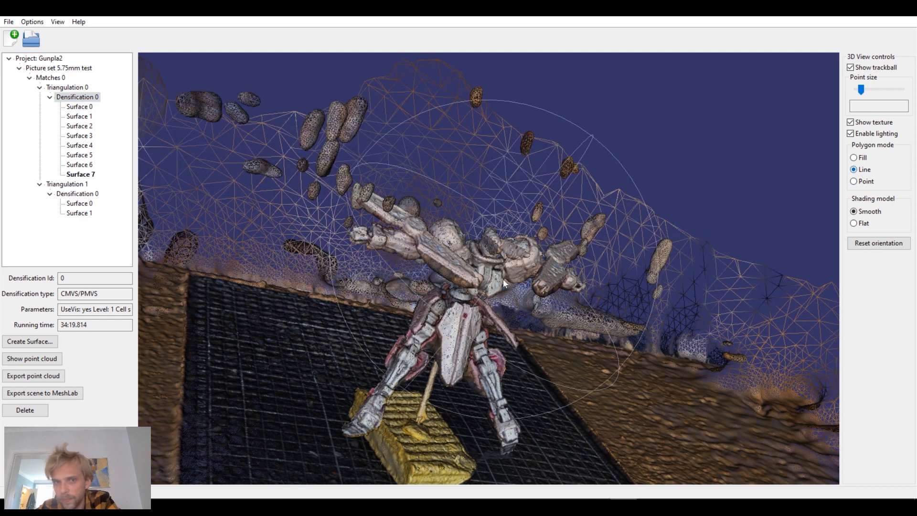
scroll(470, 309, "up", 10)
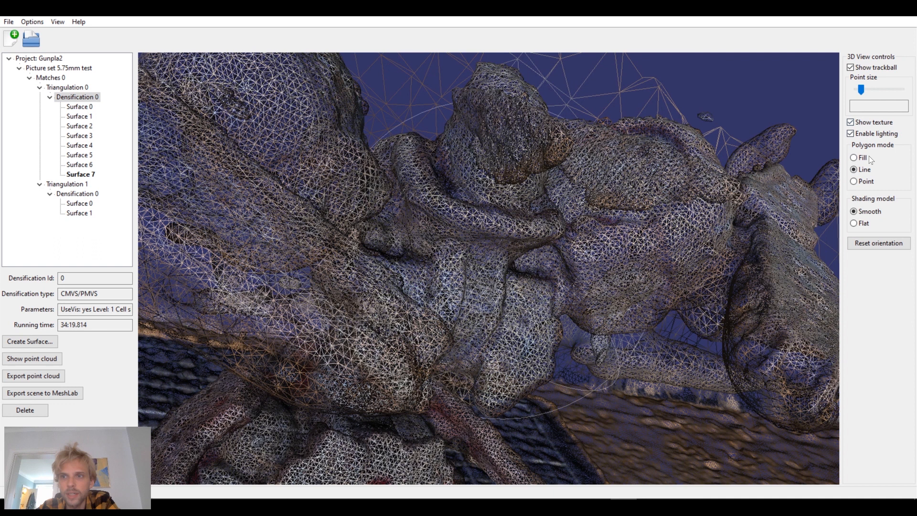
left_click(854, 158)
scroll(409, 252, "down", 10)
left_click_drag(407, 280, 352, 256)
left_click_drag(678, 296, 659, 275)
left_click_drag(375, 264, 473, 274)
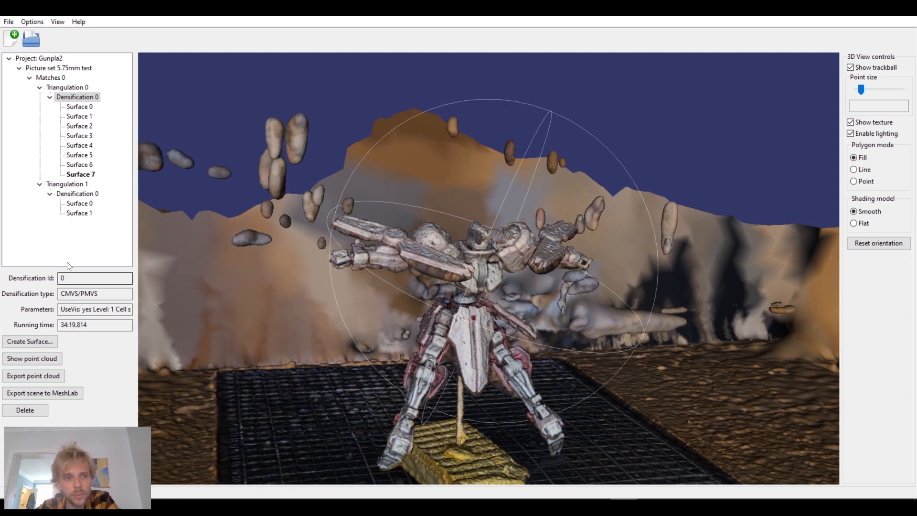
left_click(41, 342)
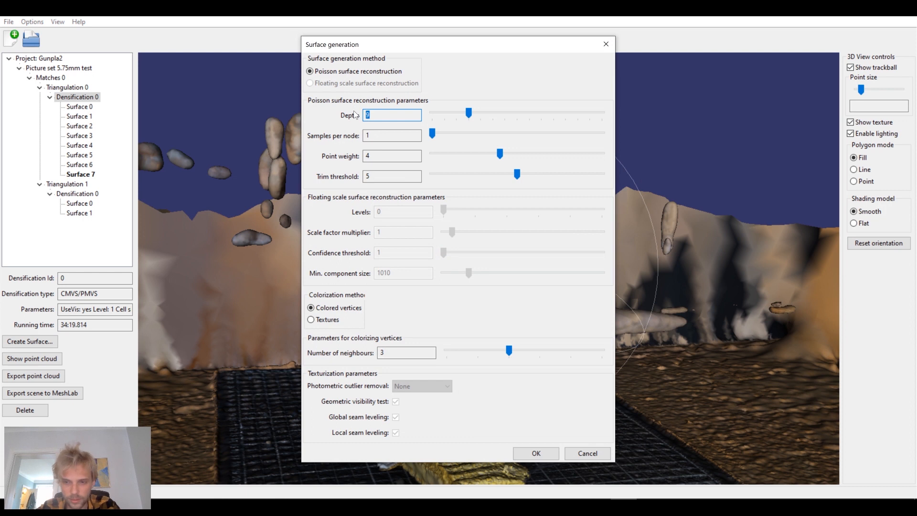
left_click_drag(475, 110, 479, 110)
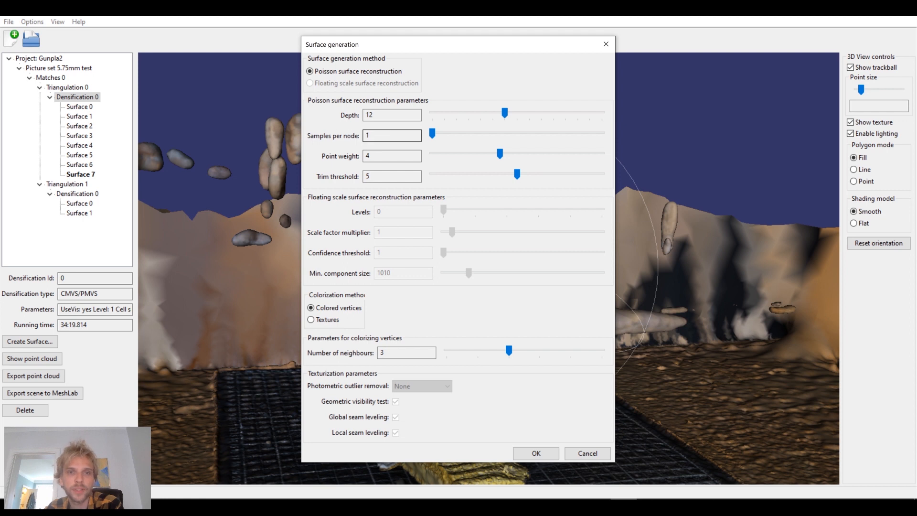
left_click_drag(374, 136, 362, 136)
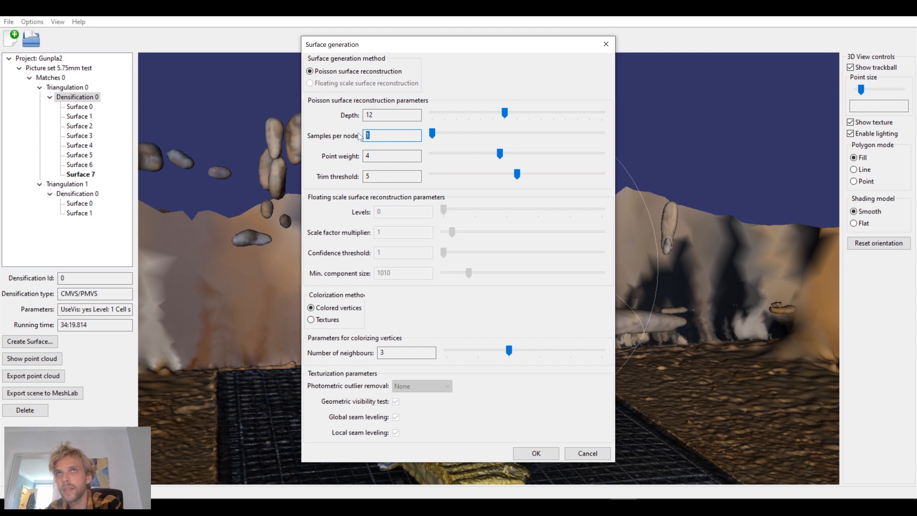
left_click_drag(386, 52, 658, 61)
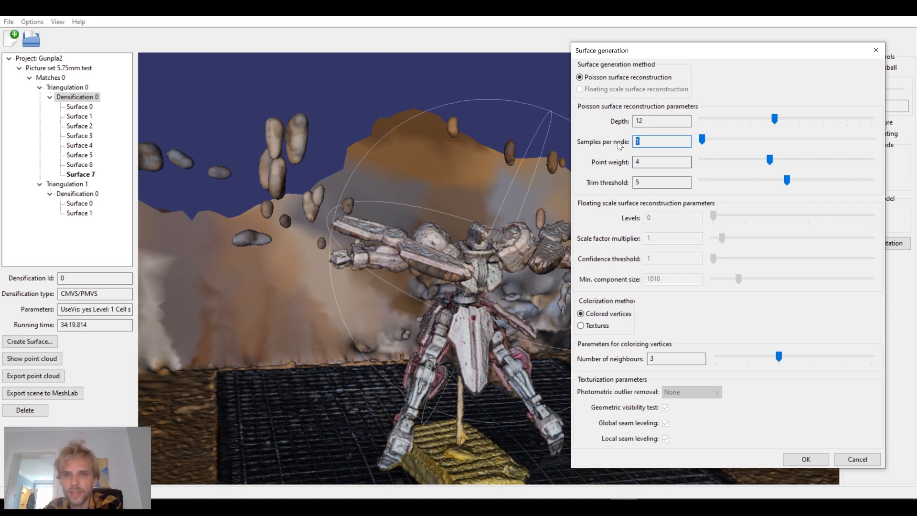
left_click(855, 461)
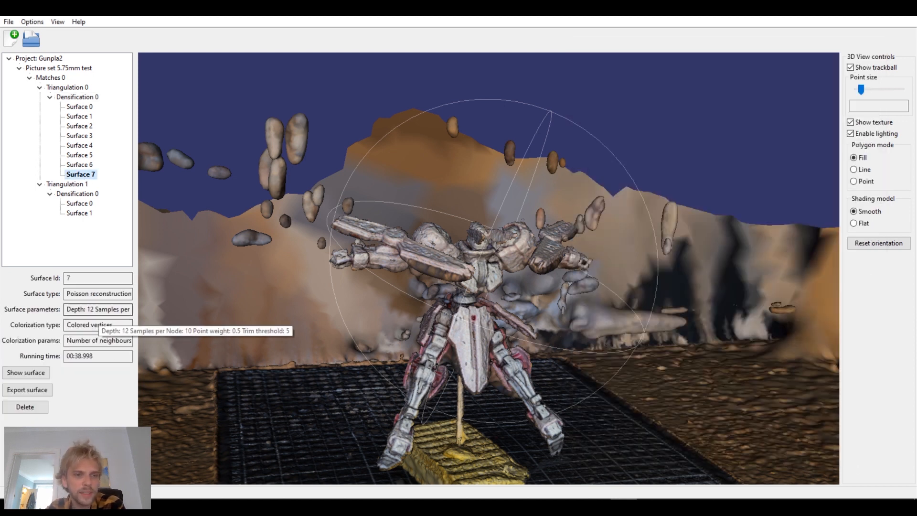
Read the samples per node and the other surface parameters recorded for Surface 7.
triple_click(97, 310)
left_click_drag(129, 309, 40, 316)
left_click_drag(102, 310, 119, 311)
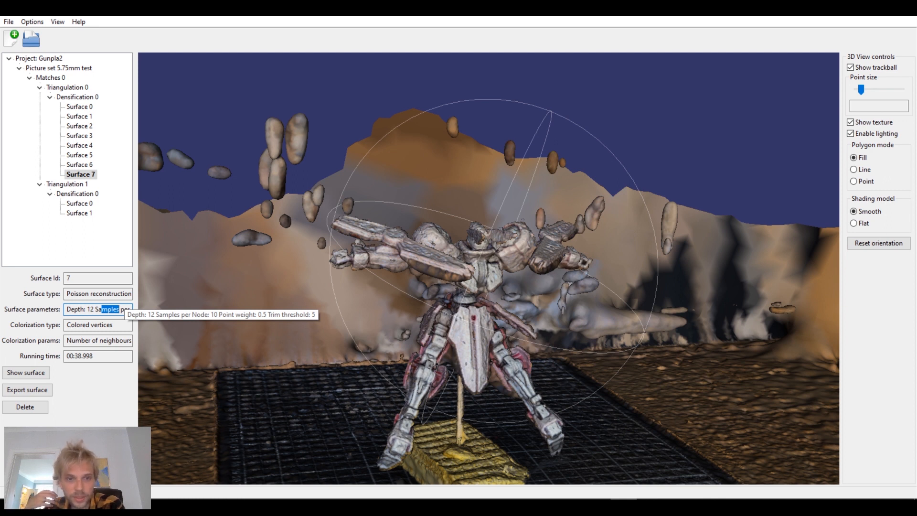
Start a new surface from Densification 0 under Triangulation 0 and set its samples per node to 10.3.
left_click(86, 97)
right_click(86, 97)
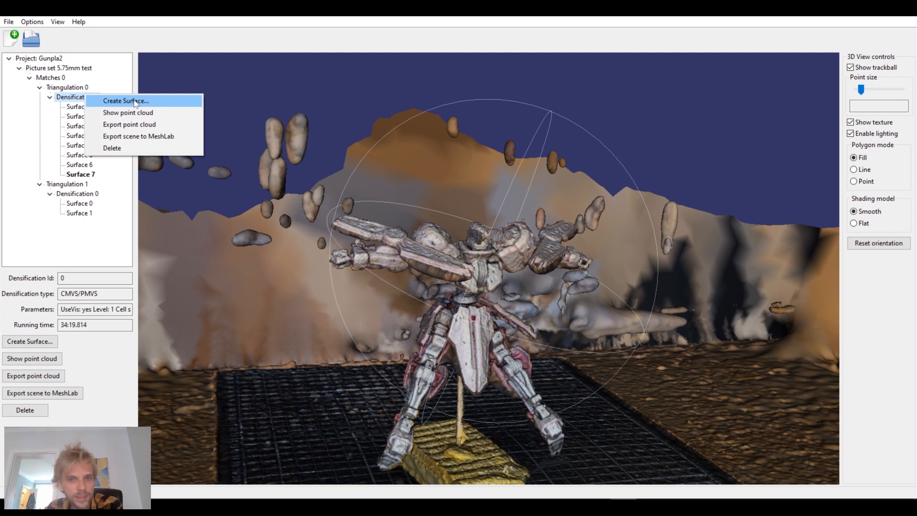
left_click(125, 101)
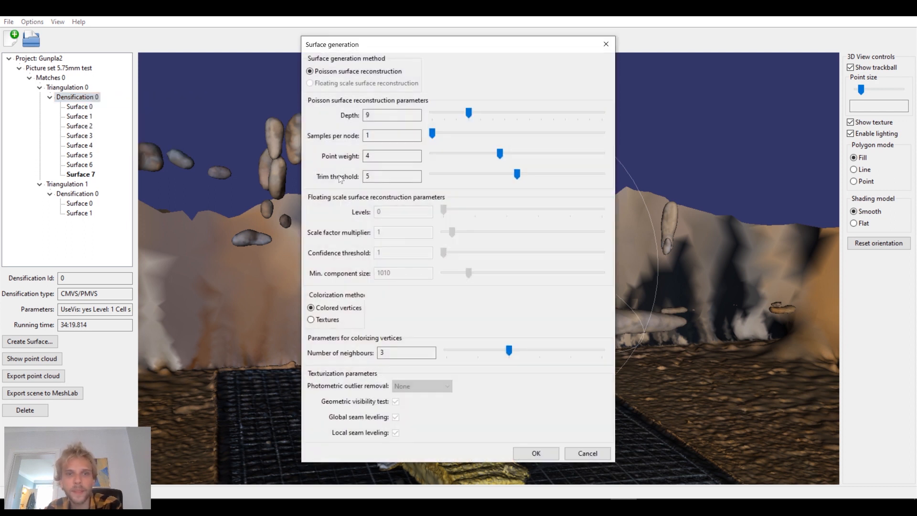
left_click_drag(433, 134, 634, 148)
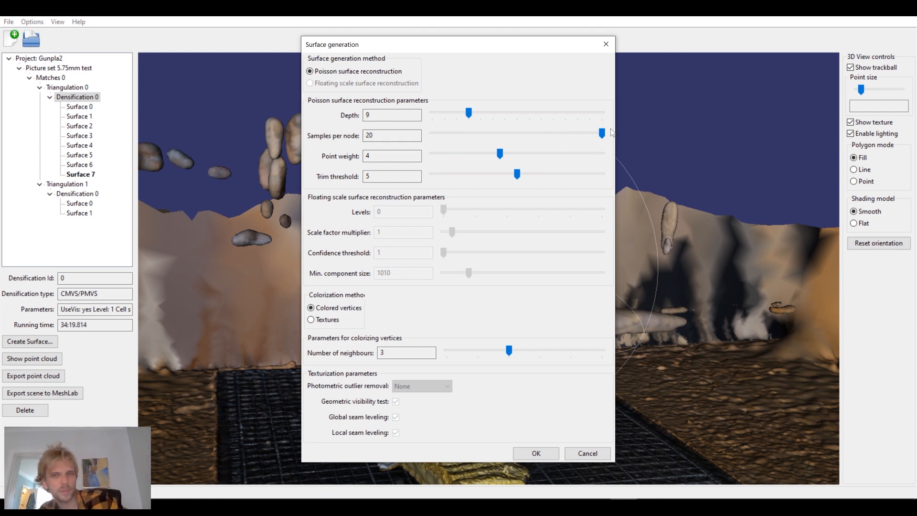
left_click(519, 131)
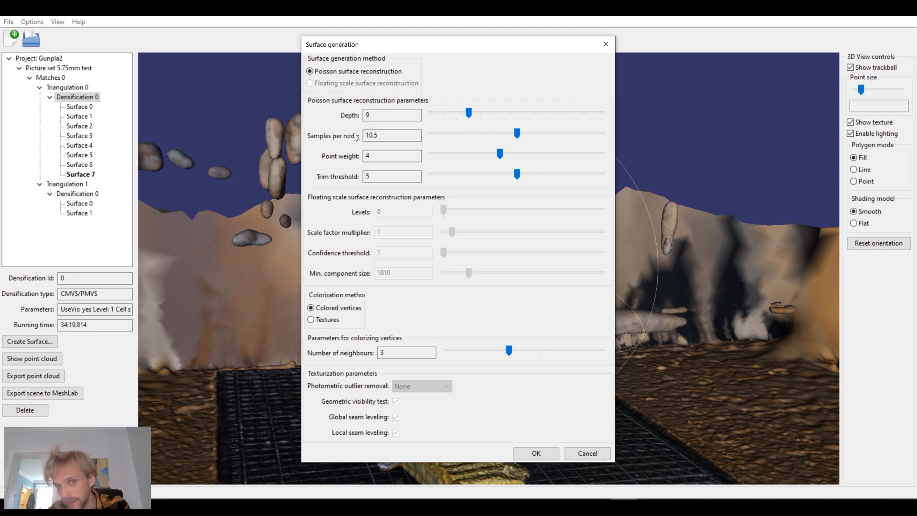
left_click_drag(498, 131, 471, 137)
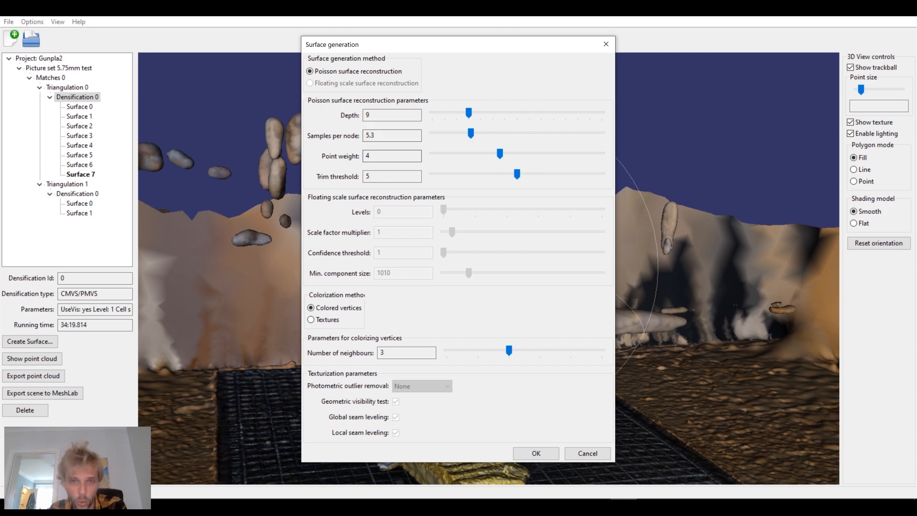
left_click_drag(471, 133, 549, 125)
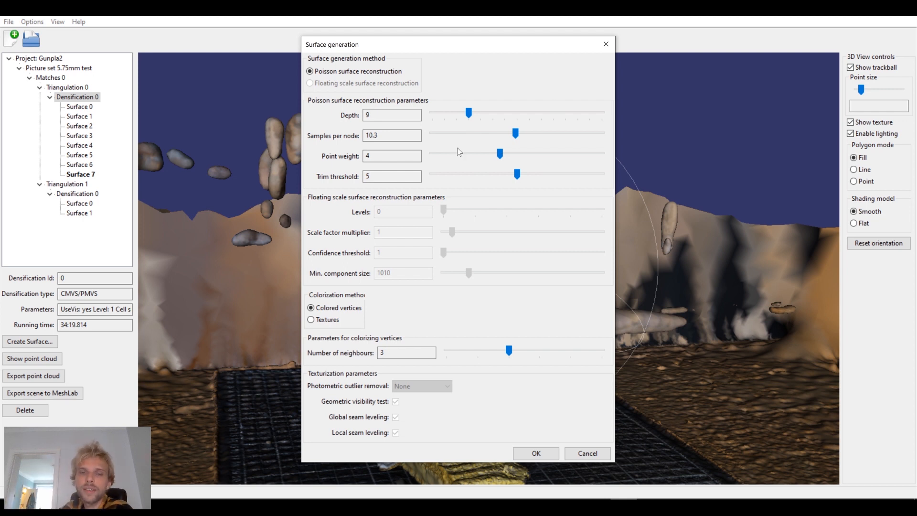
Set the point weight of the Poisson surface reconstruction to 0.5.
left_click_drag(384, 135, 304, 162)
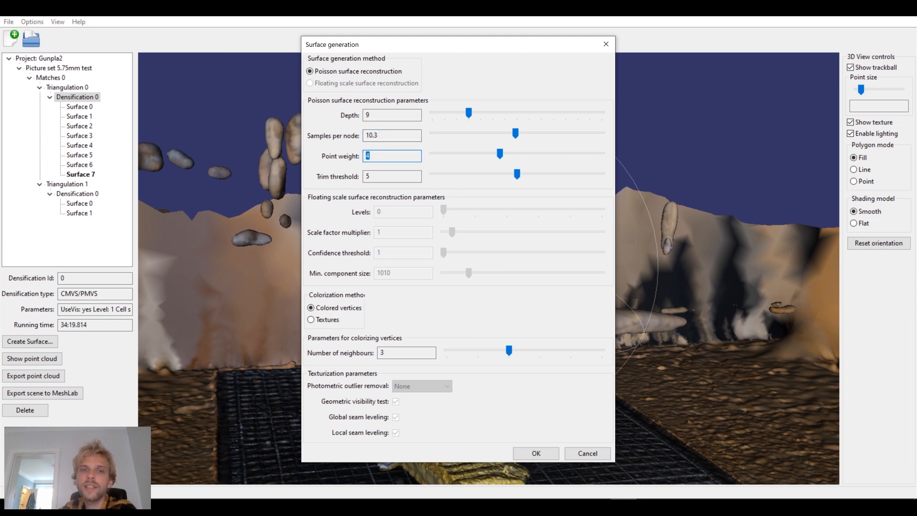
double_click(375, 136)
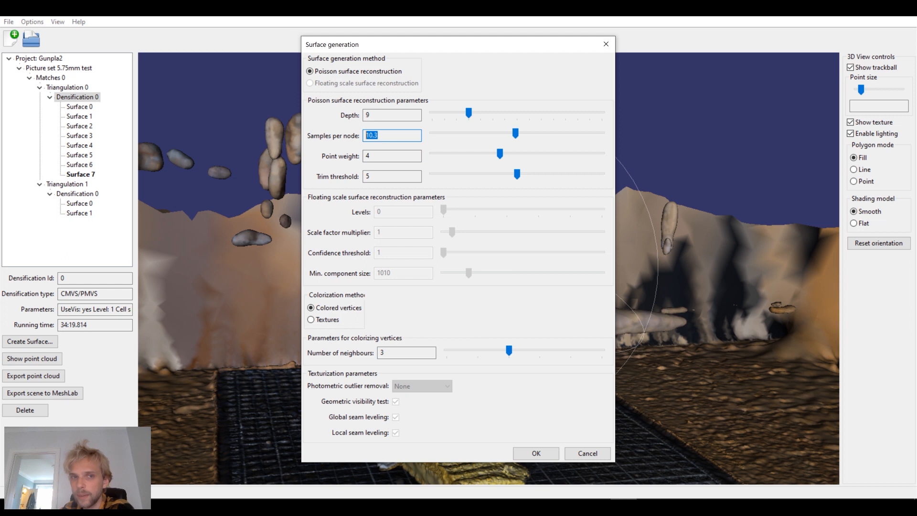
left_click_drag(376, 156, 355, 160)
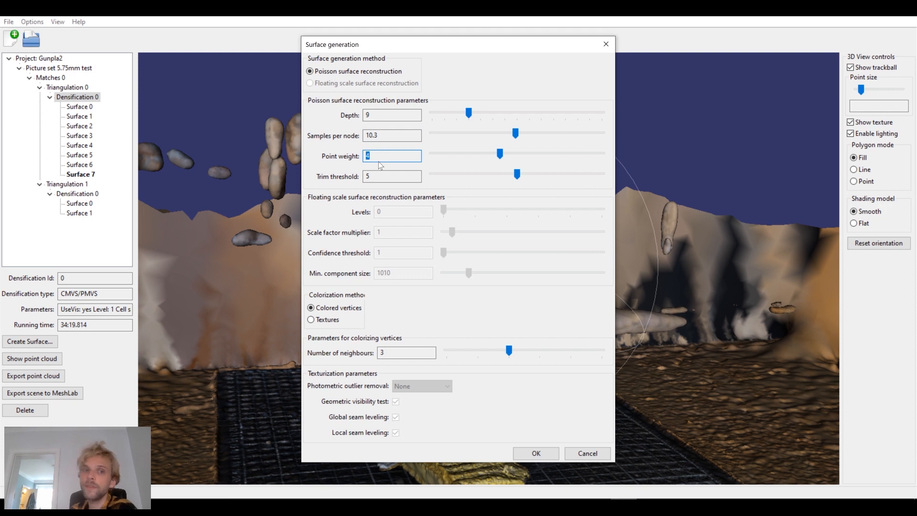
left_click_drag(393, 45, 689, 310)
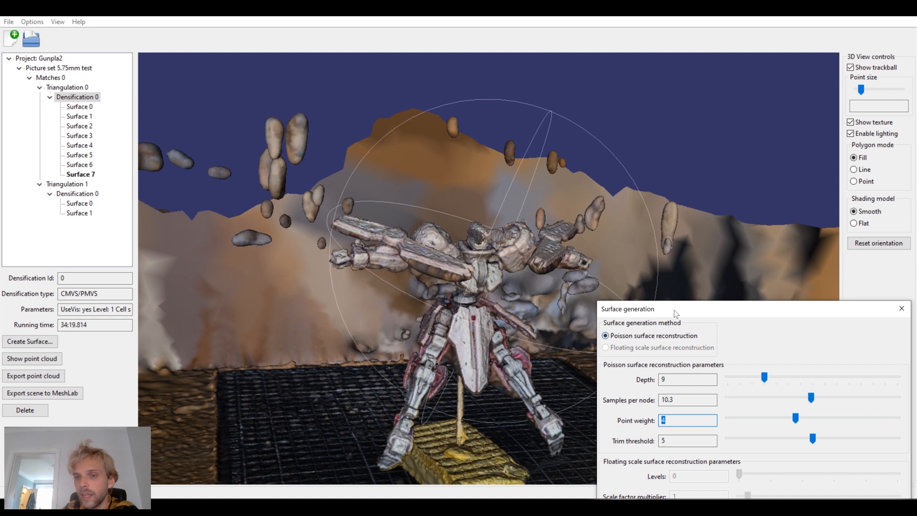
left_click_drag(671, 307, 523, 159)
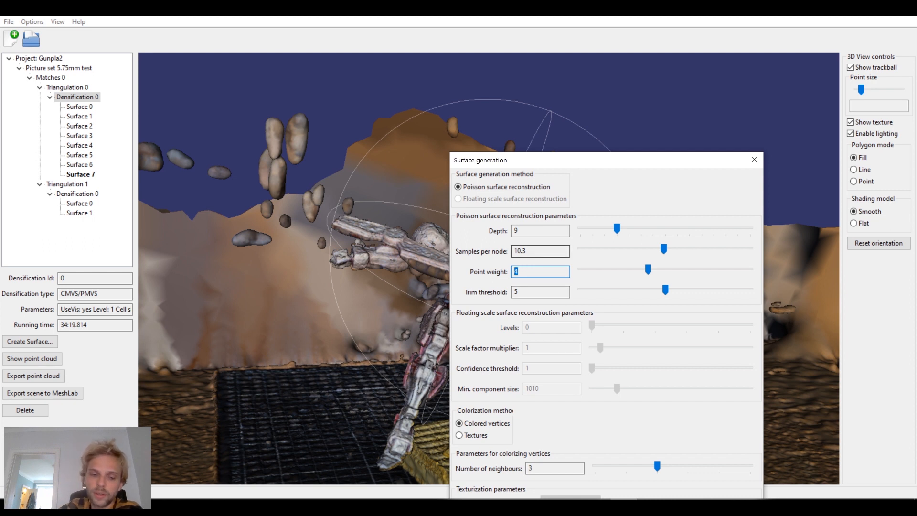
left_click_drag(649, 270, 588, 273)
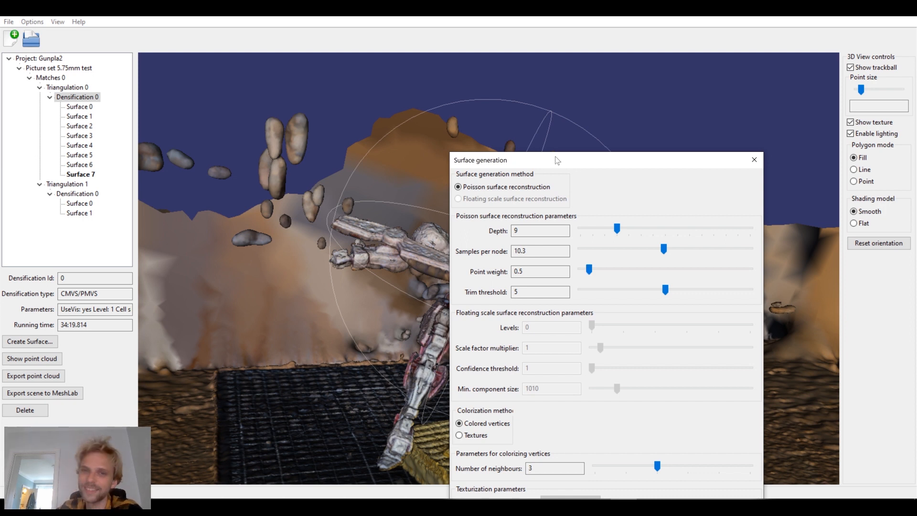
left_click_drag(557, 160, 411, 70)
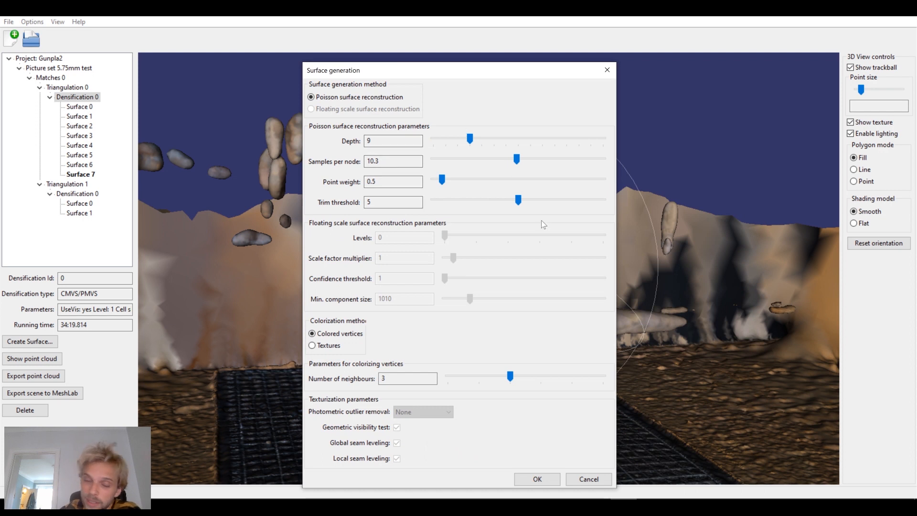
Review the depth, samples per node and point weight values chosen for the new Poisson surface.
left_click_drag(380, 141, 365, 161)
double_click(374, 182)
double_click(375, 161)
double_click(373, 141)
double_click(377, 161)
double_click(373, 181)
double_click(373, 161)
double_click(370, 141)
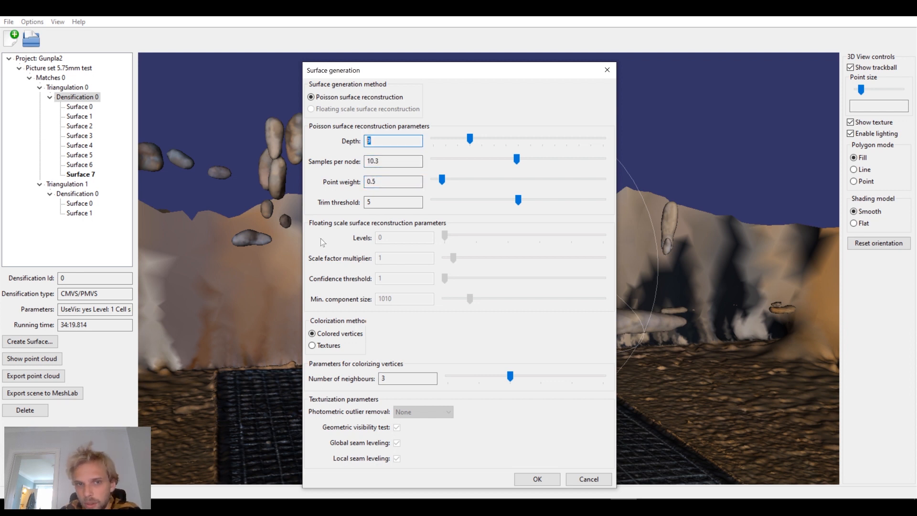
double_click(375, 161)
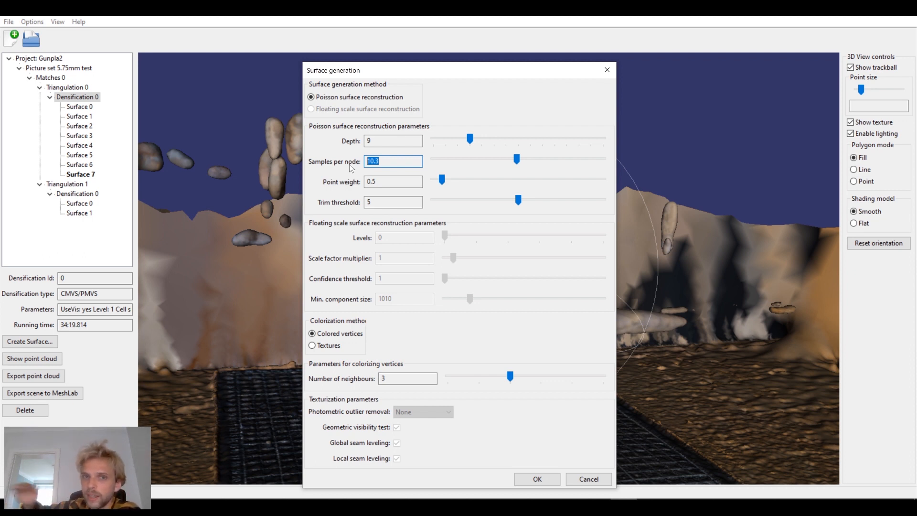
key("Tab")
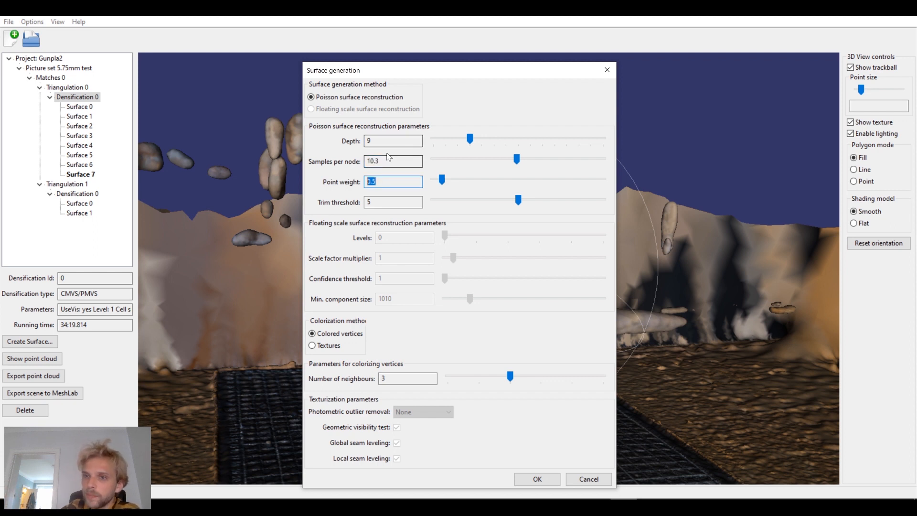
mouse_move(397, 70)
left_mouse_down()
mouse_move(638, 143)
mouse_move(640, 155)
mouse_move(405, 67)
left_mouse_up()
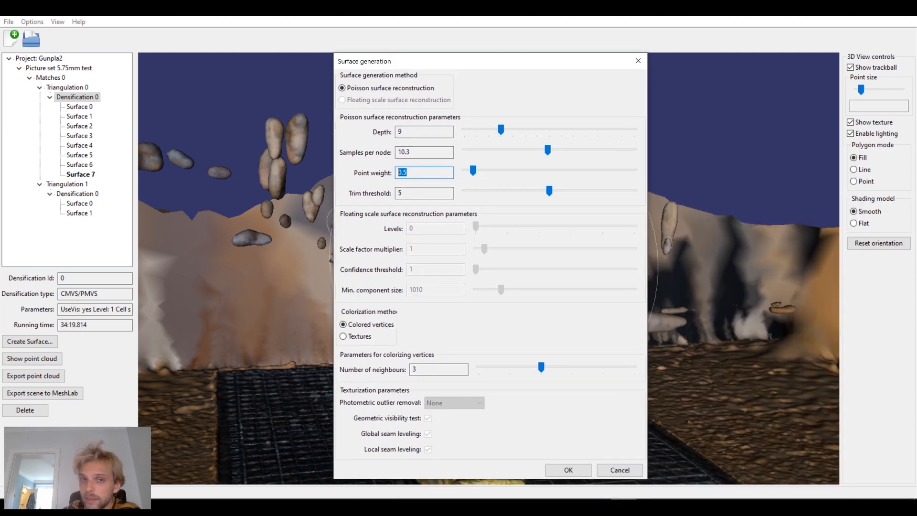
Discard the new Poisson surface settings without creating a surface and select Surface 7 under Densification 0.
left_click_drag(405, 67, 527, 82)
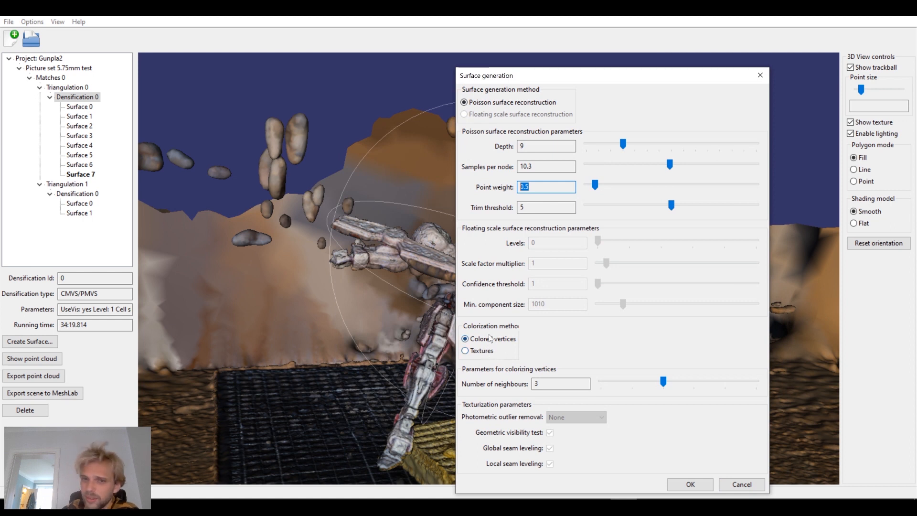
left_click(742, 485)
left_click(81, 175)
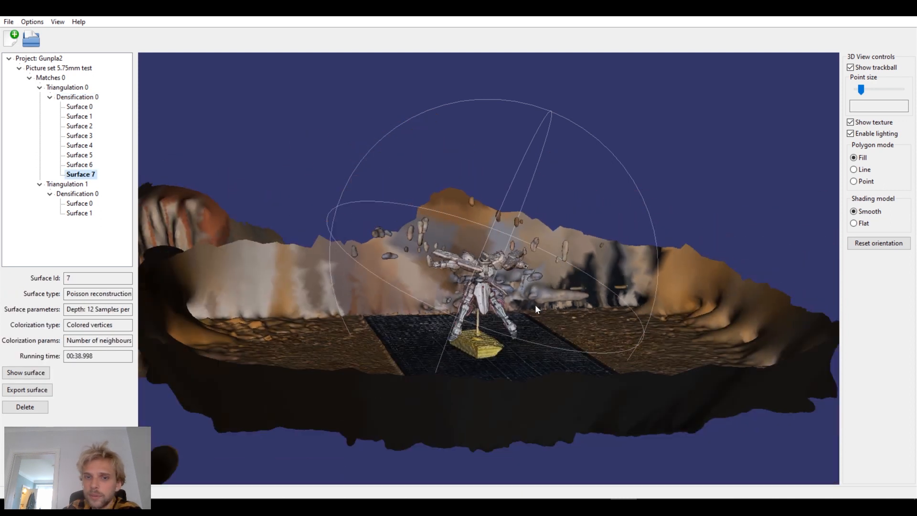
Examine Surface 7 from several angles and up close around the robot model.
left_click_drag(535, 308, 537, 266)
left_click_drag(526, 299, 291, 322)
left_click_drag(581, 116, 517, 257)
scroll(517, 257, "up", 5)
left_click_drag(452, 291, 607, 298)
left_click_drag(332, 300, 307, 259)
scroll(308, 264, "up", 6)
mouse_move(359, 313)
left_mouse_down()
mouse_move(370, 334)
mouse_move(355, 311)
left_mouse_up()
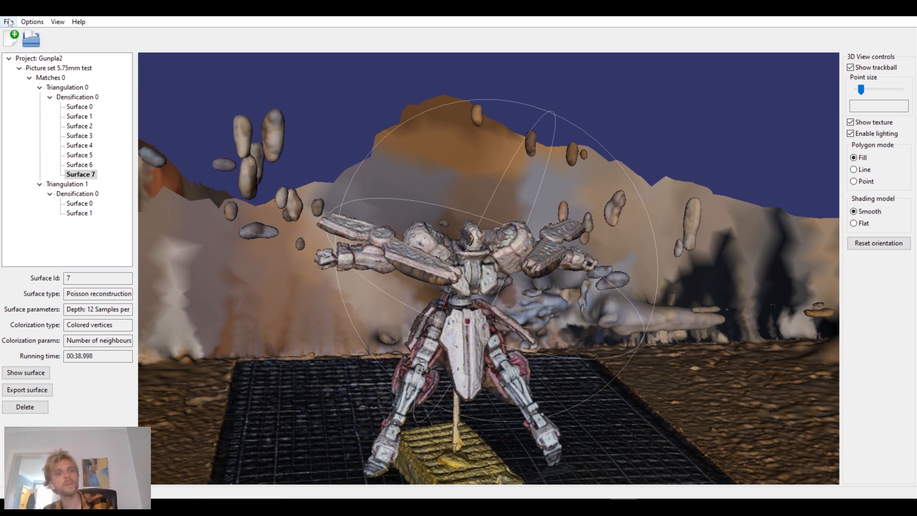
Start exporting Surface 7 and set the file format to Alias Wavefront object (*.obj).
left_click(87, 176)
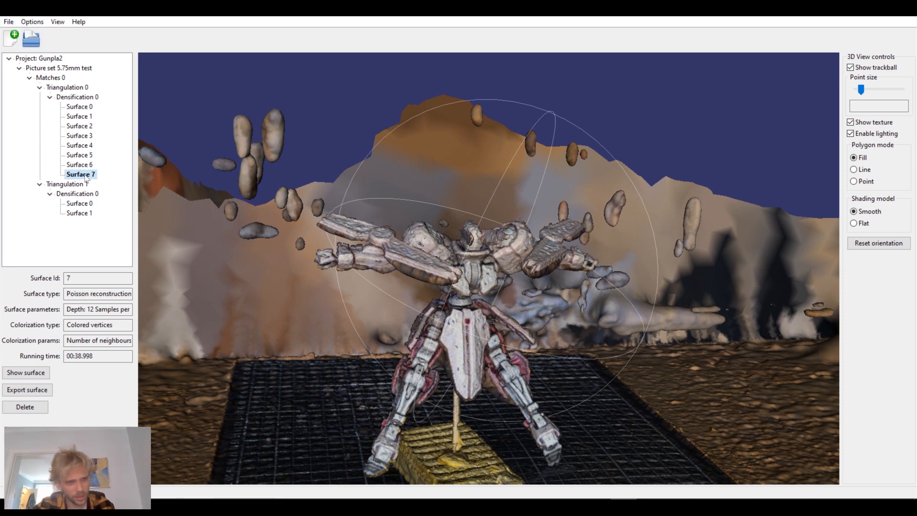
left_click(41, 389)
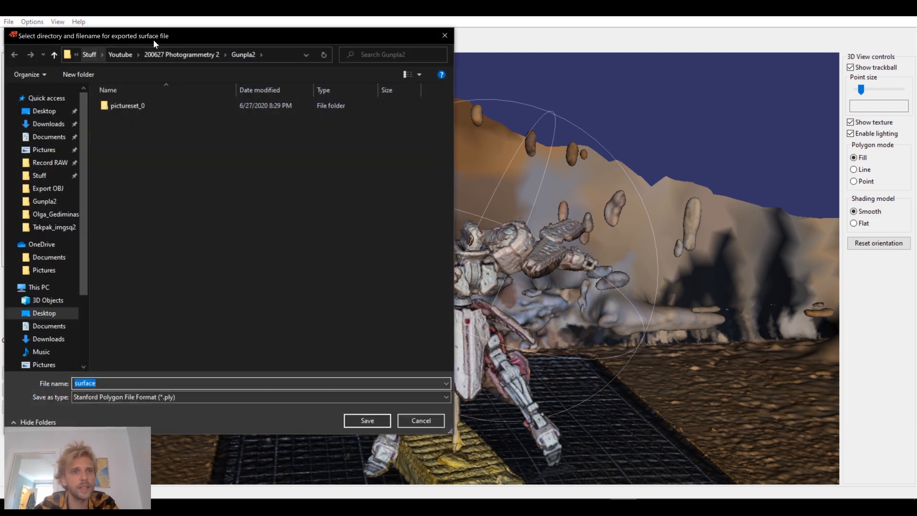
left_click_drag(153, 39, 312, 50)
left_click(333, 154)
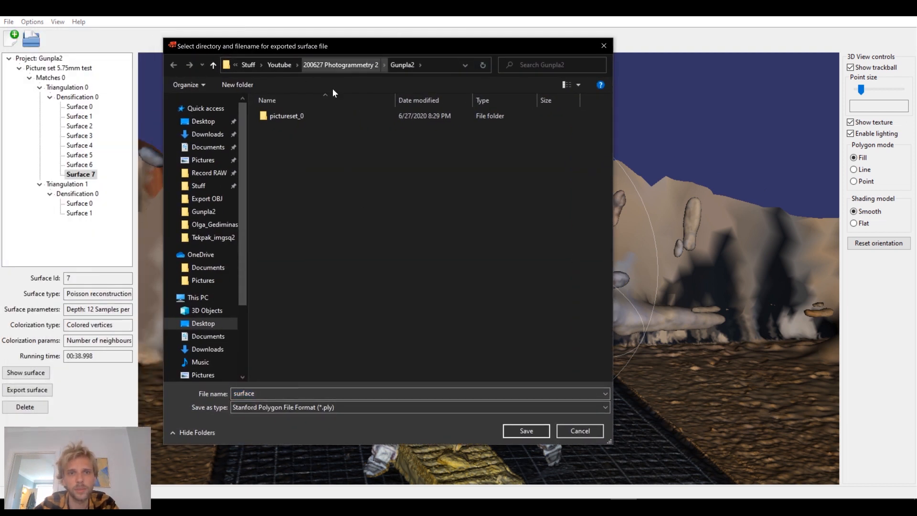
left_click(306, 404)
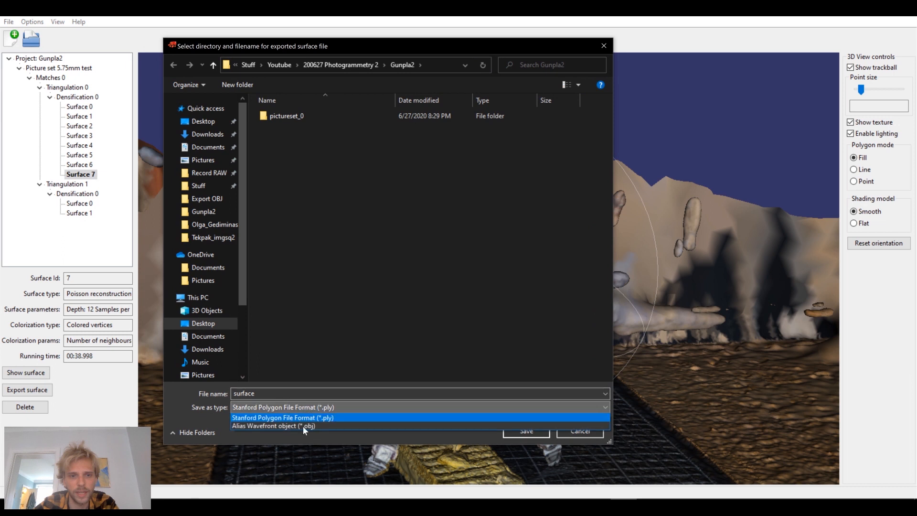
left_click(308, 427)
Try to save the exported surface as GunPLA2 in the 200627 Photogrammetry 2 folder.
left_click(302, 394)
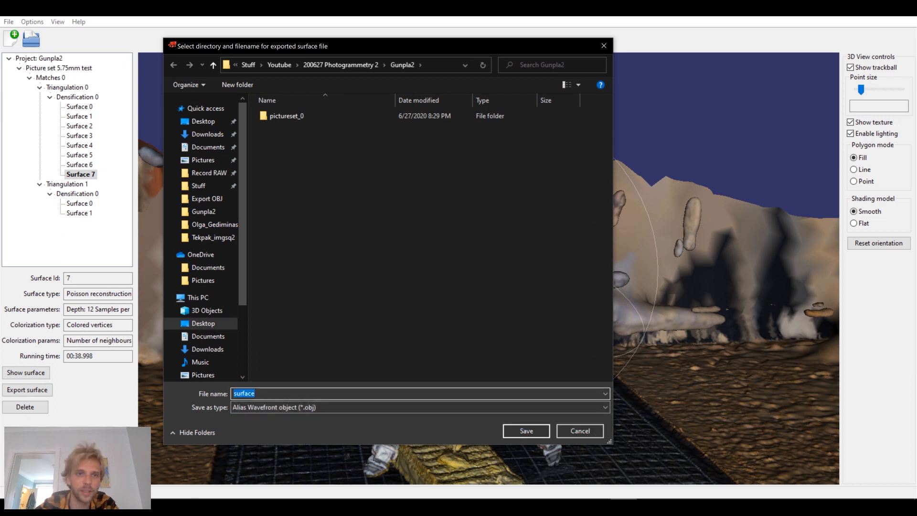
type("GunPLA2")
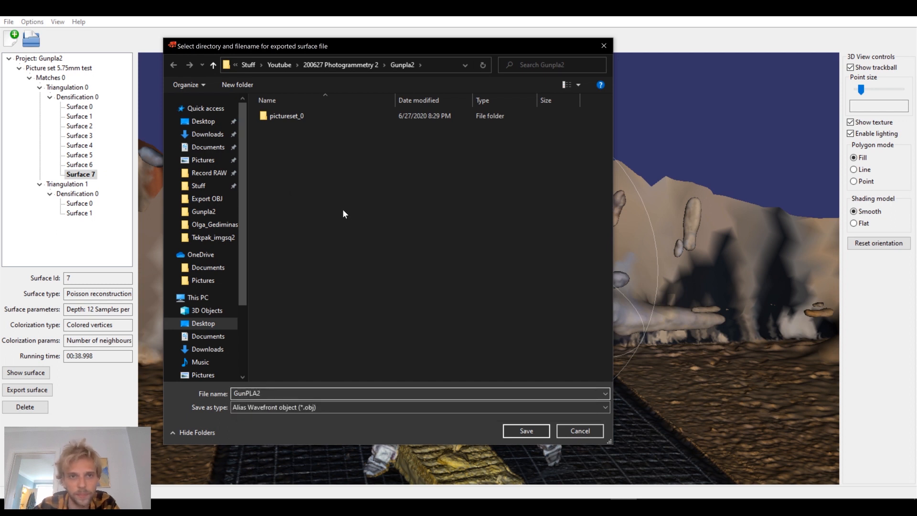
left_click(341, 64)
left_click(517, 429)
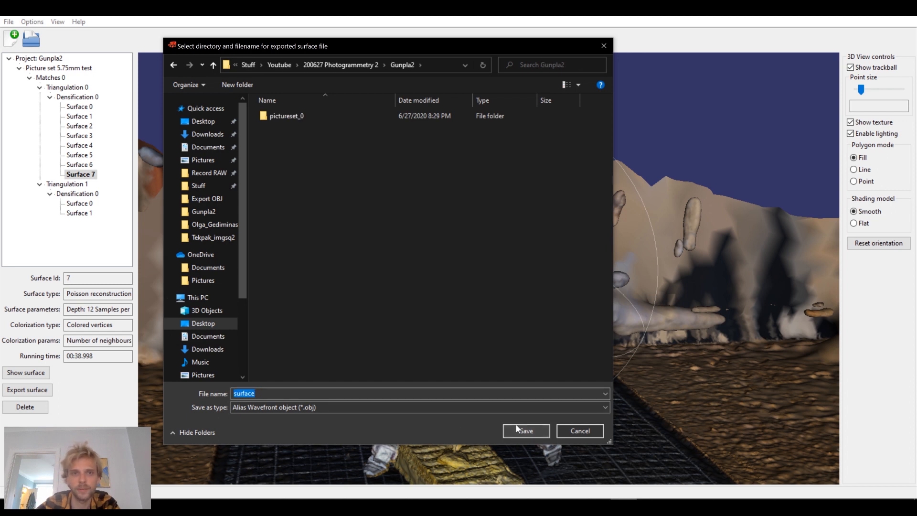
Export the surface as gunpla22222 into the 200627 Photogrammetry 2 folder.
left_click(350, 65)
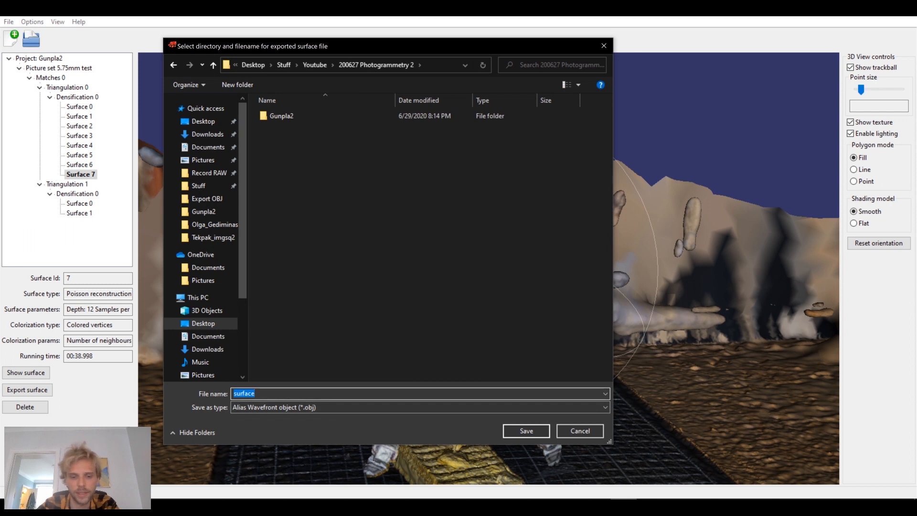
type("gunpla22222")
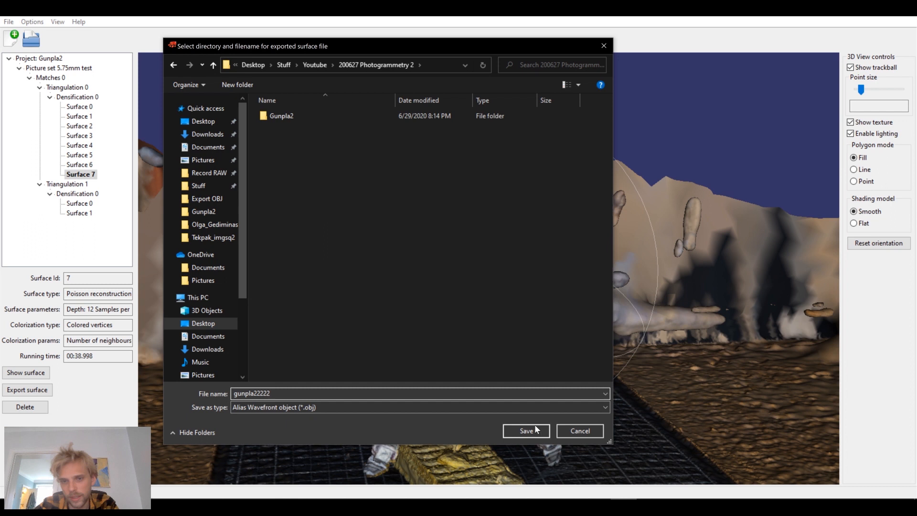
left_click(526, 430)
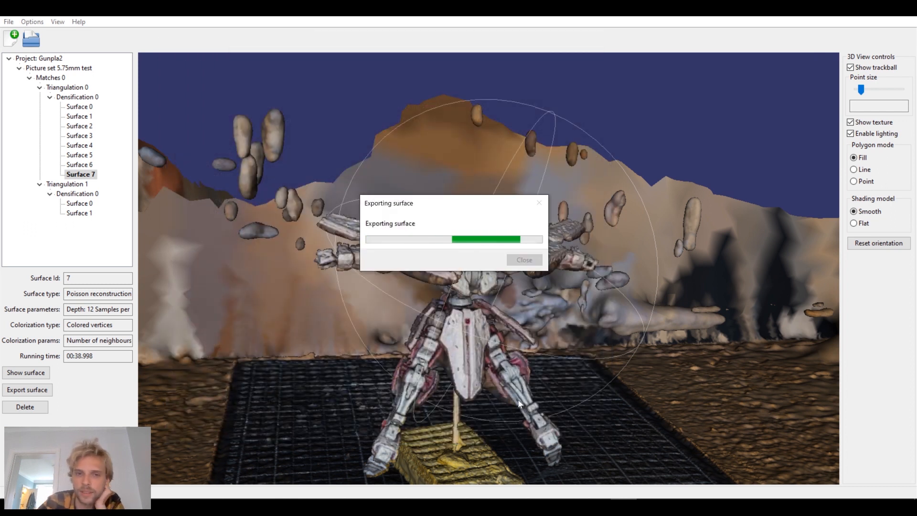
left_click_drag(472, 204, 438, 188)
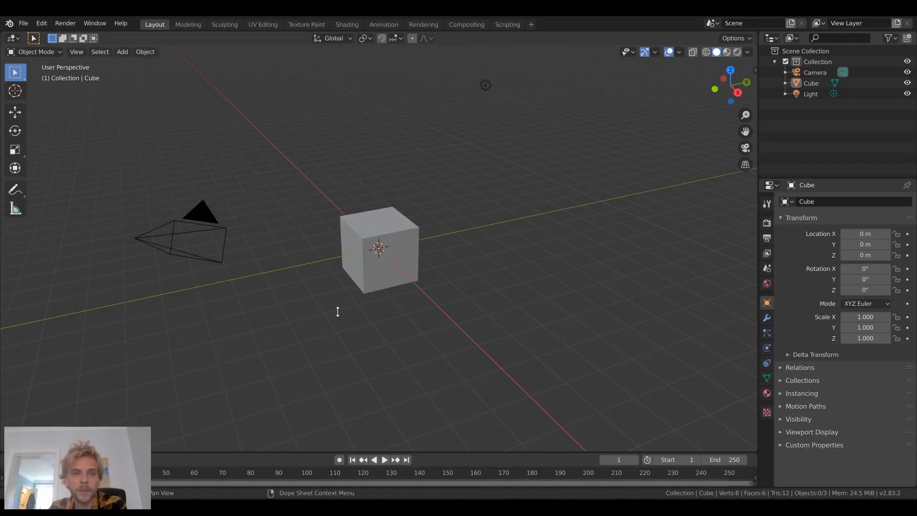
left_click(376, 266)
left_click(489, 320)
key("a")
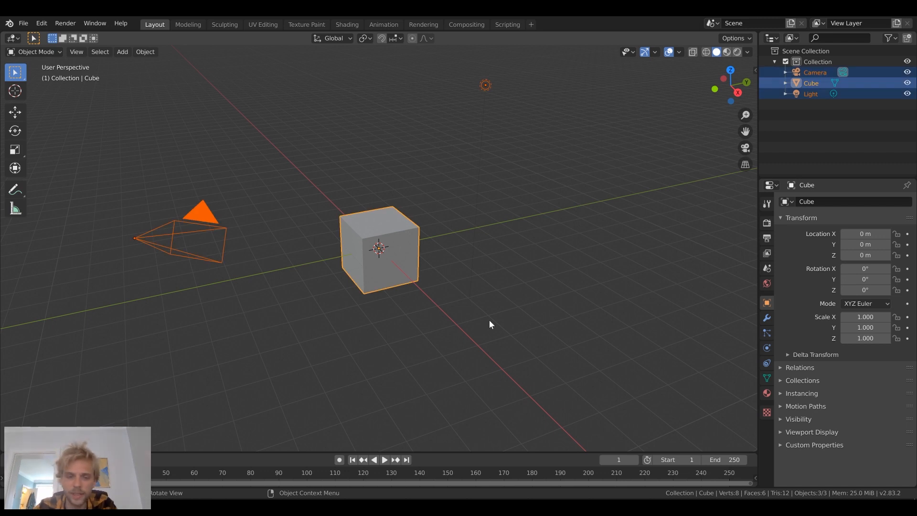
left_click(563, 235)
Enable the Screencast Keys overlay for Blender's 3D viewport and hide the sidebar.
key("n")
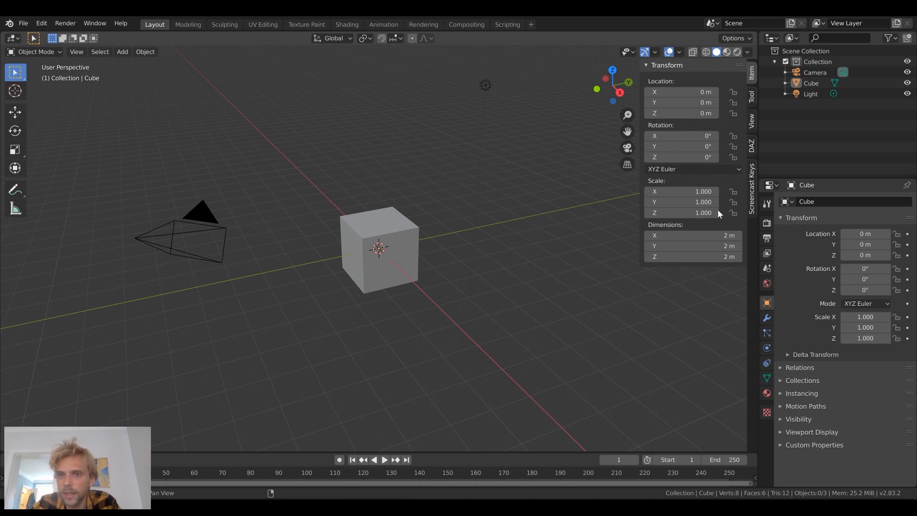
left_click(752, 199)
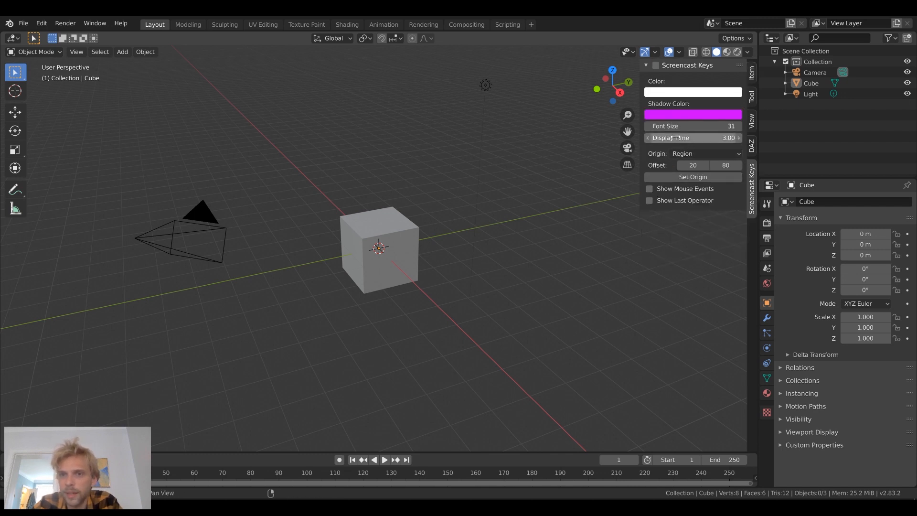
left_click(655, 66)
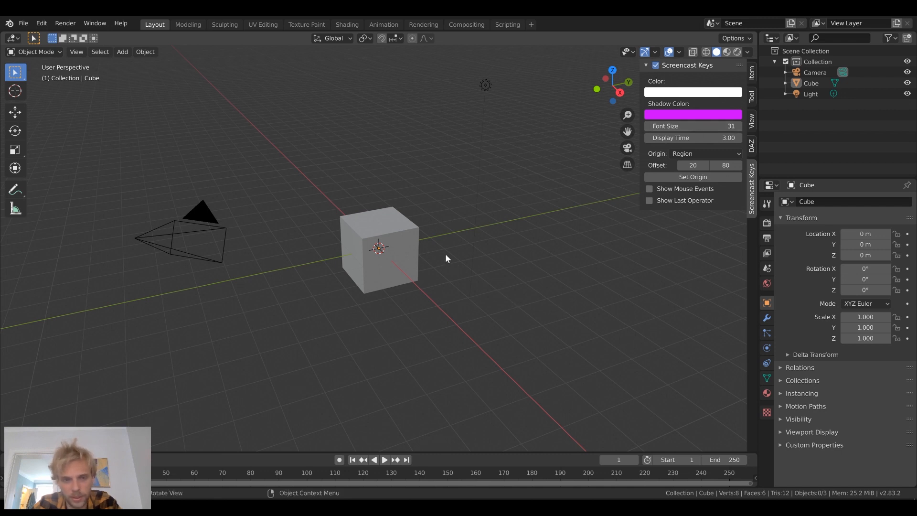
key("n")
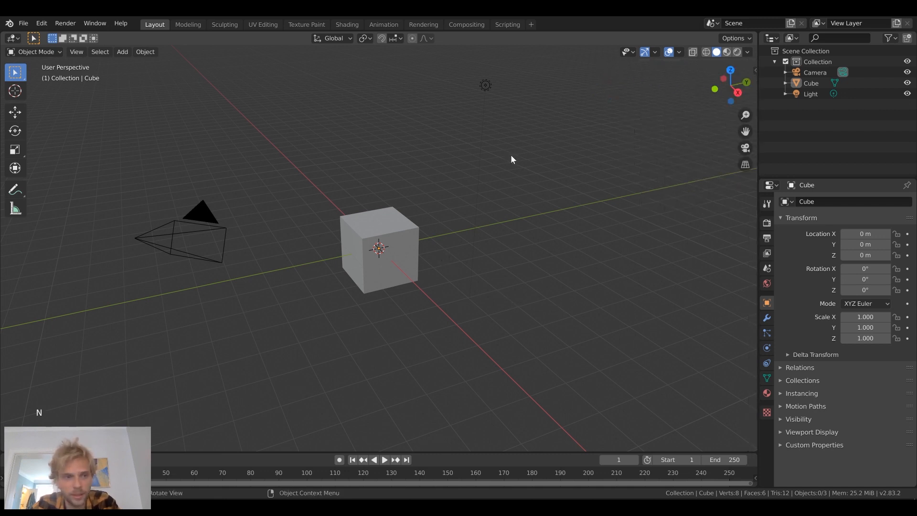
Delete all default scene objects: the camera, the cube and the light.
key("a")
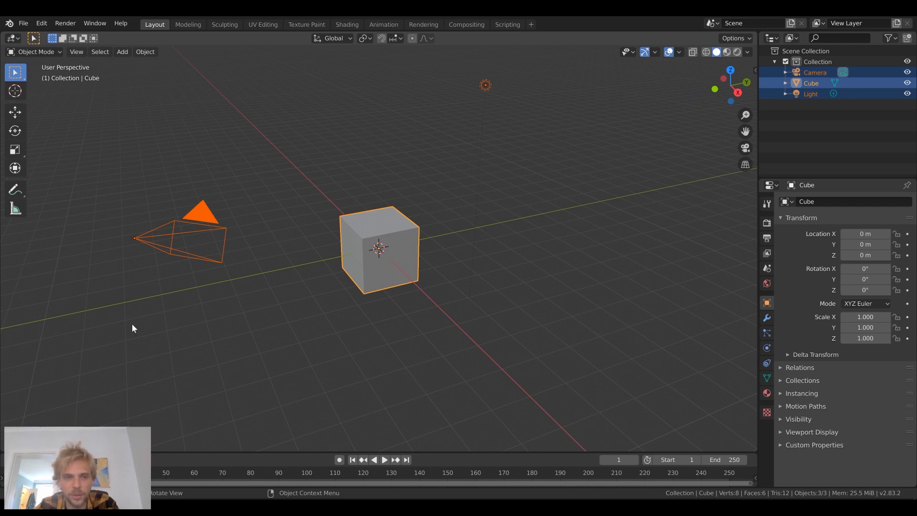
left_click(354, 373)
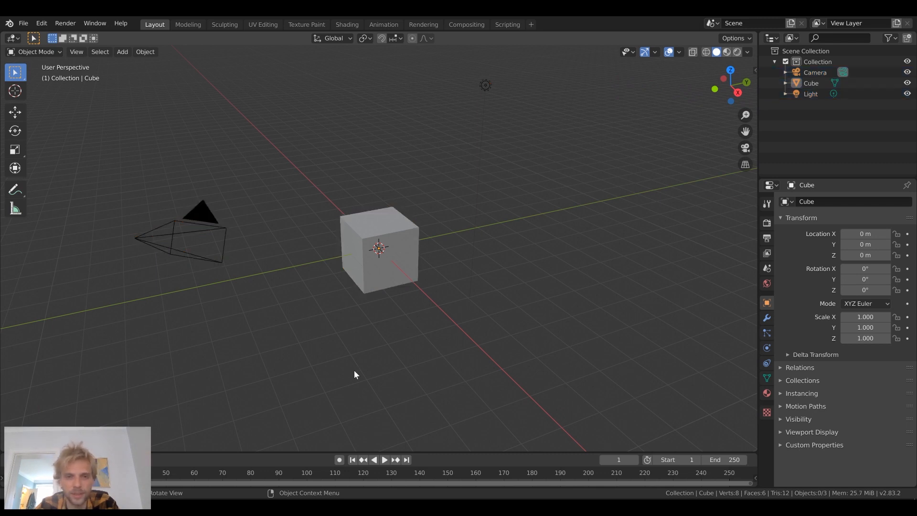
key("a")
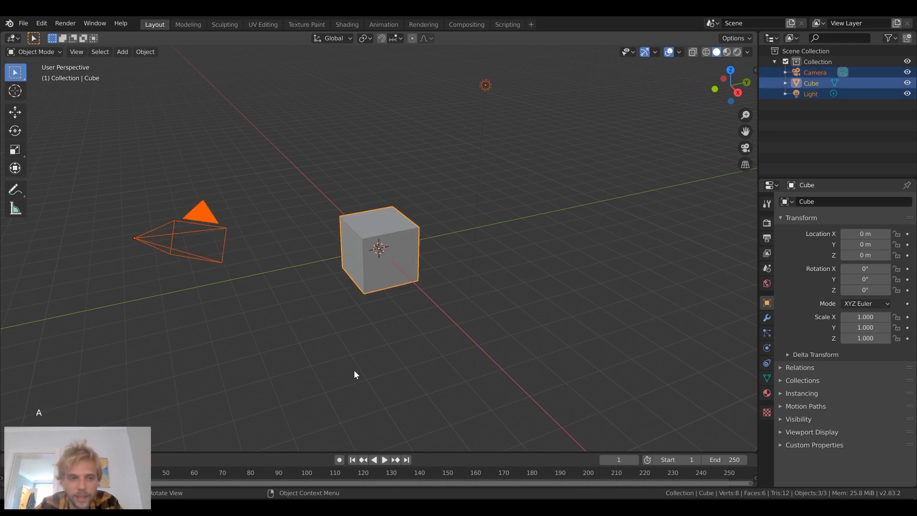
key("Delete")
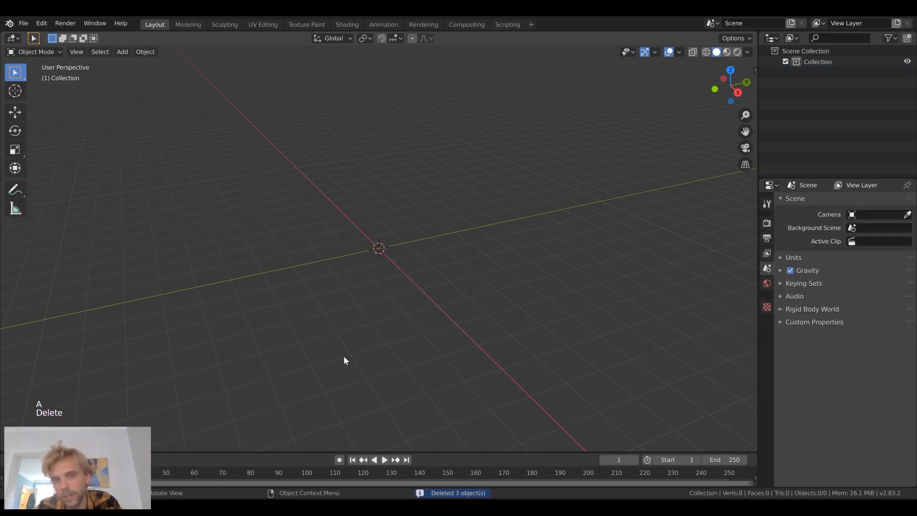
Import gunpla22222.obj from the Desktop folder Stuff\Youtube\200627 Photogrammetry 2 as a Wavefront OBJ with the default import settings.
left_click(22, 23)
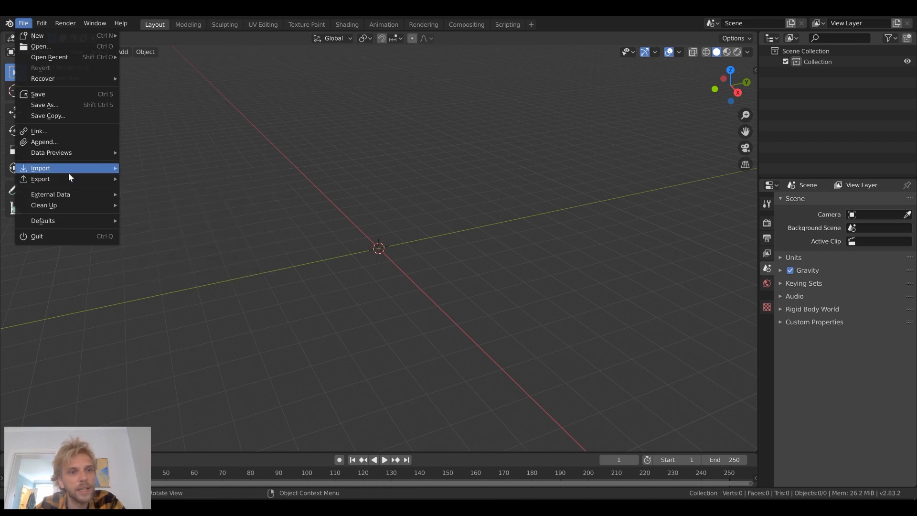
mouse_move(67, 169)
left_click(158, 254)
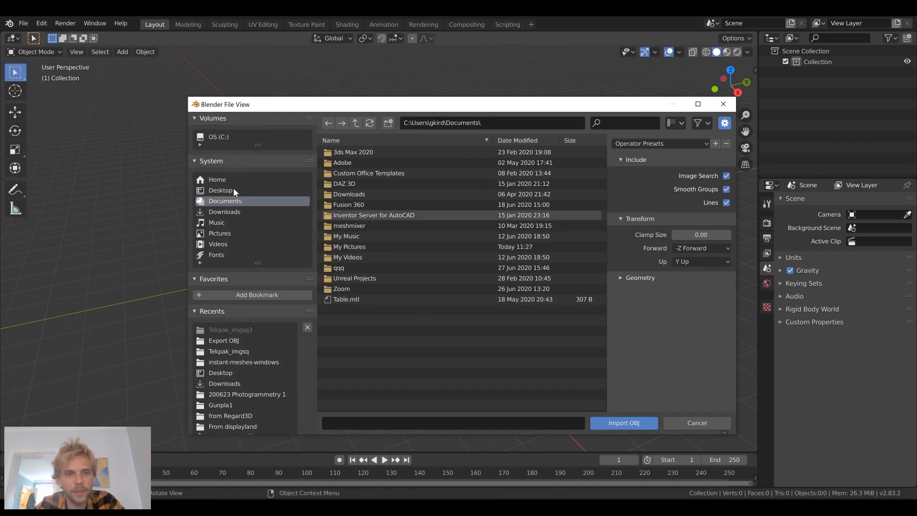
left_click(234, 191)
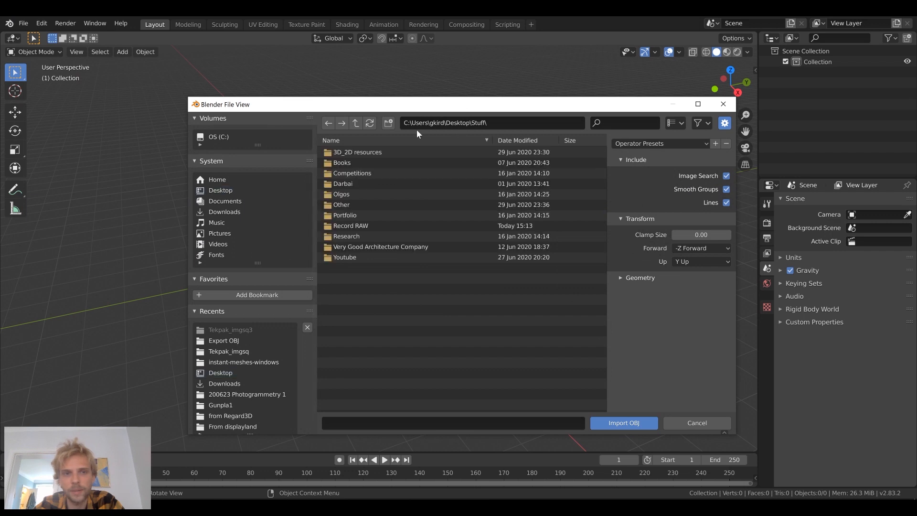
double_click(351, 256)
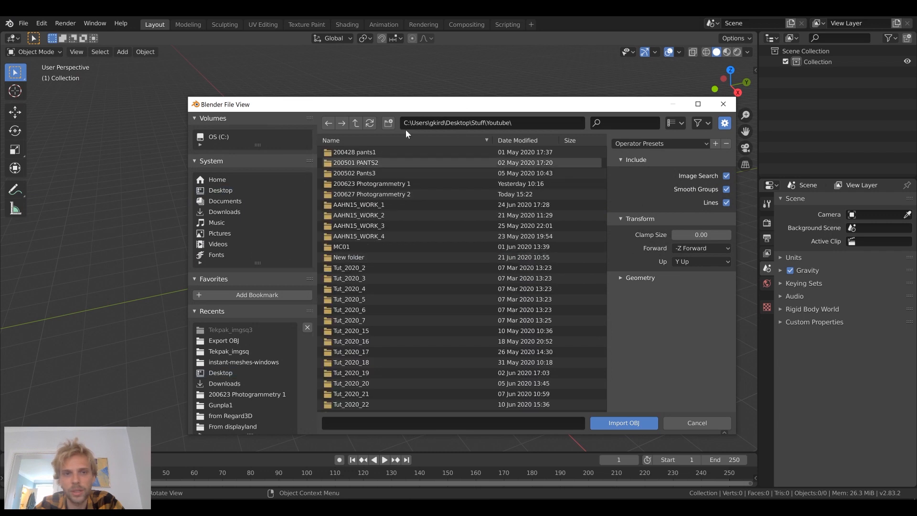
double_click(378, 194)
left_click(370, 162)
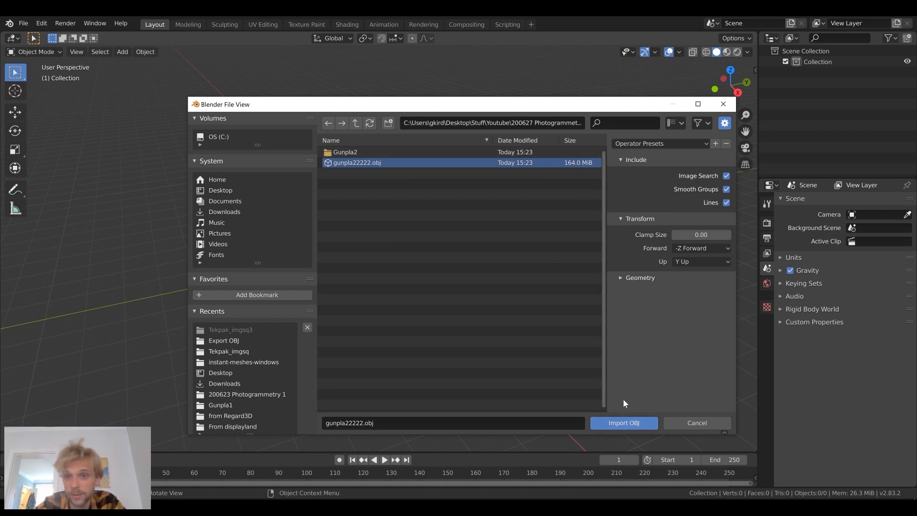
left_click(622, 423)
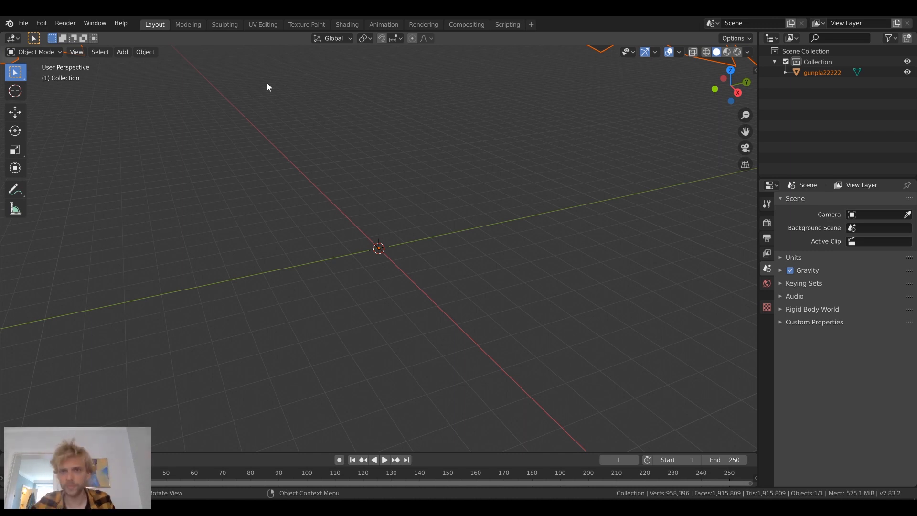
Rotate the imported gunpla22222 mesh about the global X axis to an X rotation of about 250° so the scanned scene stands upright.
scroll(332, 196, "up", 4)
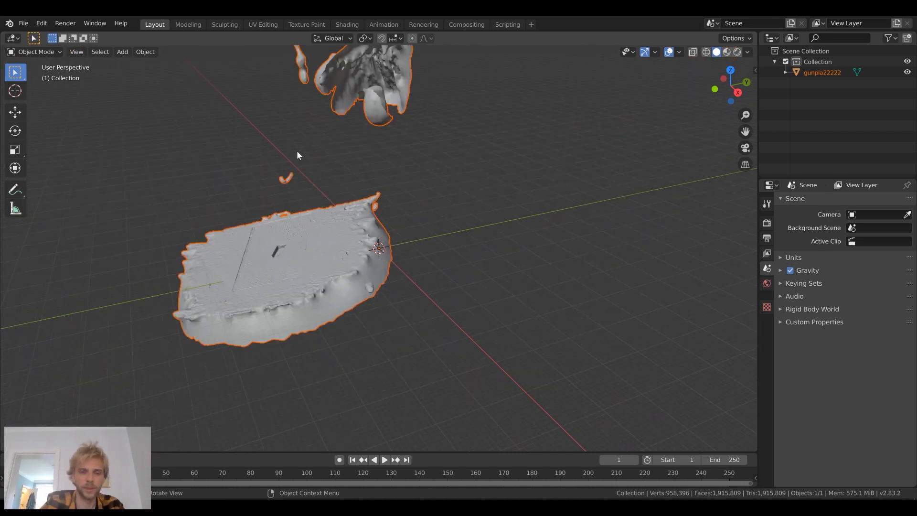
left_click(441, 247)
middle_click_drag(442, 248, 350, 223)
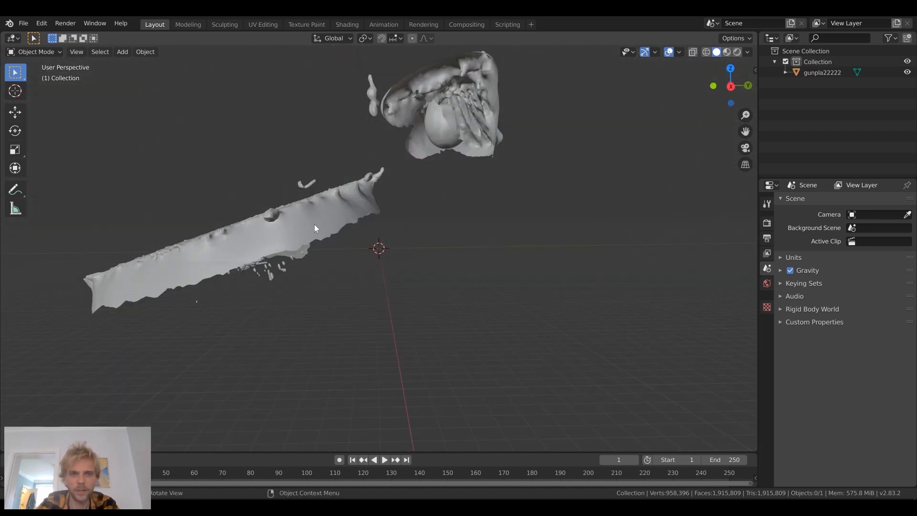
scroll(285, 251, "up", 4)
middle_click_drag(285, 251, 292, 144)
middle_click_drag(236, 178, 305, 233, "shift")
scroll(336, 216, "down", 3)
left_click(444, 197)
middle_click_drag(443, 197, 301, 245)
key("r")
key("x")
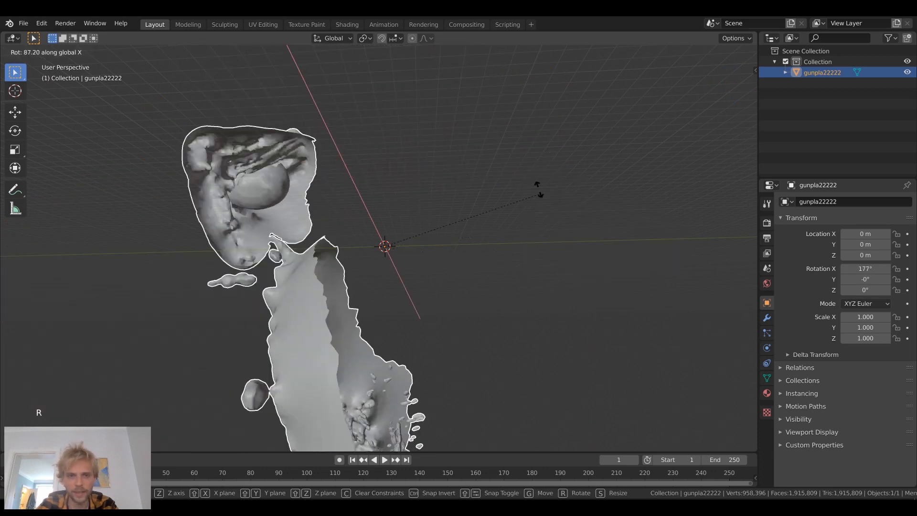
left_click(385, 113)
Move the gunpla22222 mesh up along the Z axis to a Z location of about 17.4 m.
middle_click_drag(495, 181, 357, 205)
key("g")
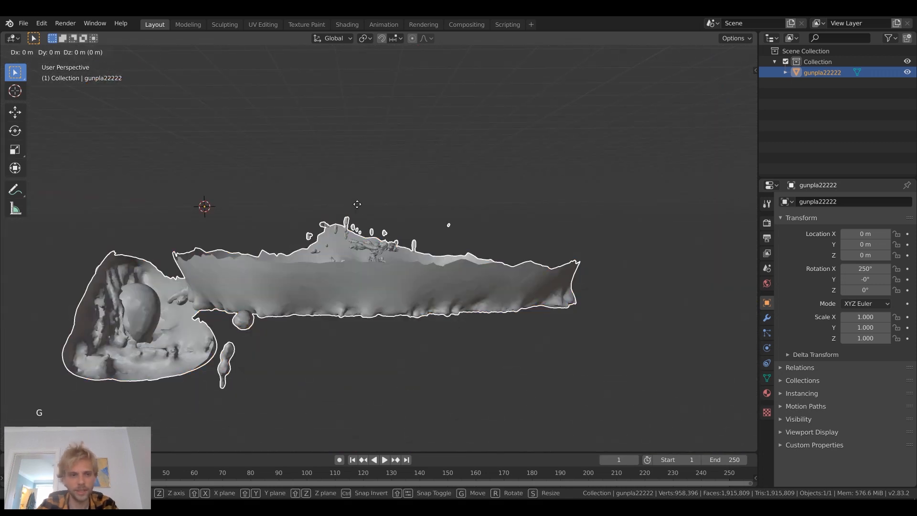
key("z")
left_click(363, 157)
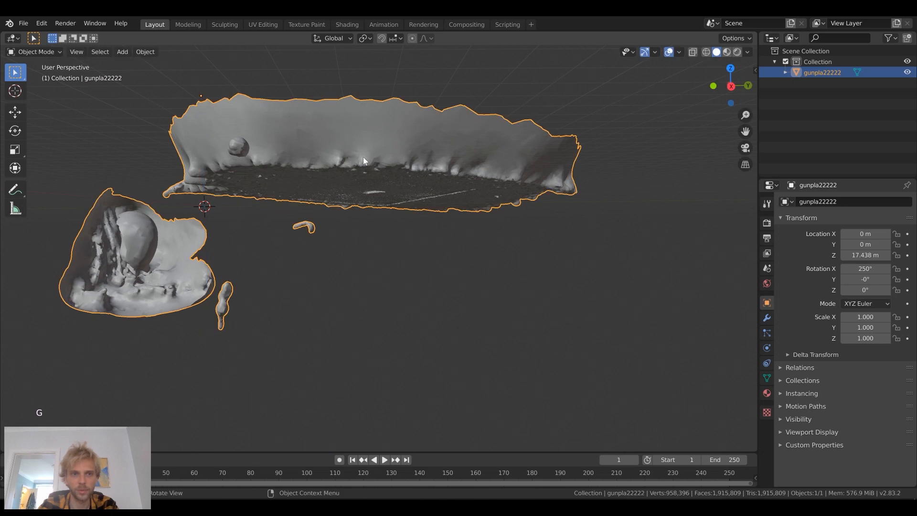
Select the gunpla22222 mesh and switch it to Edit Mode with all of its vertices selected.
middle_click_drag(380, 227, 401, 290)
left_click(631, 214)
middle_click_drag(248, 277, 343, 251, "shift")
scroll(461, 245, "down", 4)
scroll(414, 233, "up", 3)
mouse_move(414, 233)
middle_mouse_down()
mouse_move(345, 264)
mouse_move(357, 231)
mouse_move(369, 241)
mouse_move(338, 239)
mouse_move(417, 225)
middle_mouse_up()
left_click(432, 218)
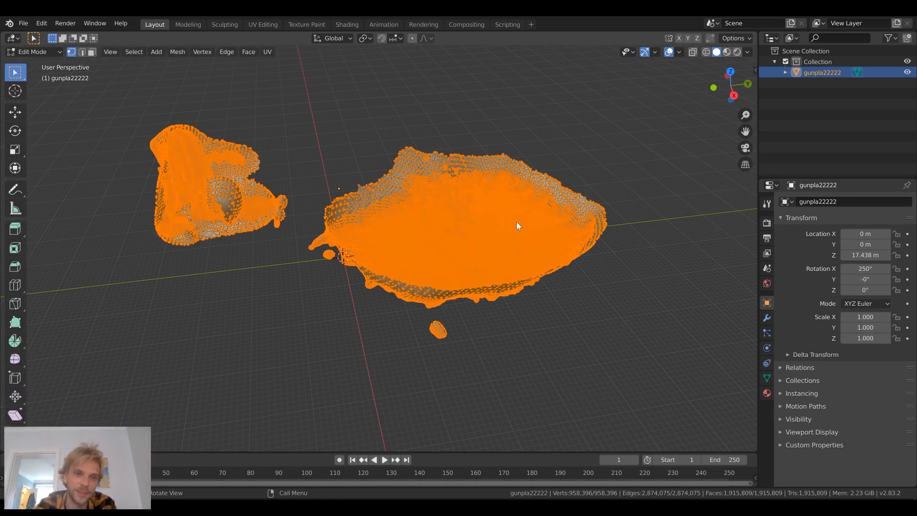
Select the separate scan fragment detached from the main gunpla22222 surface and delete its vertices.
left_click_drag(110, 88, 290, 263)
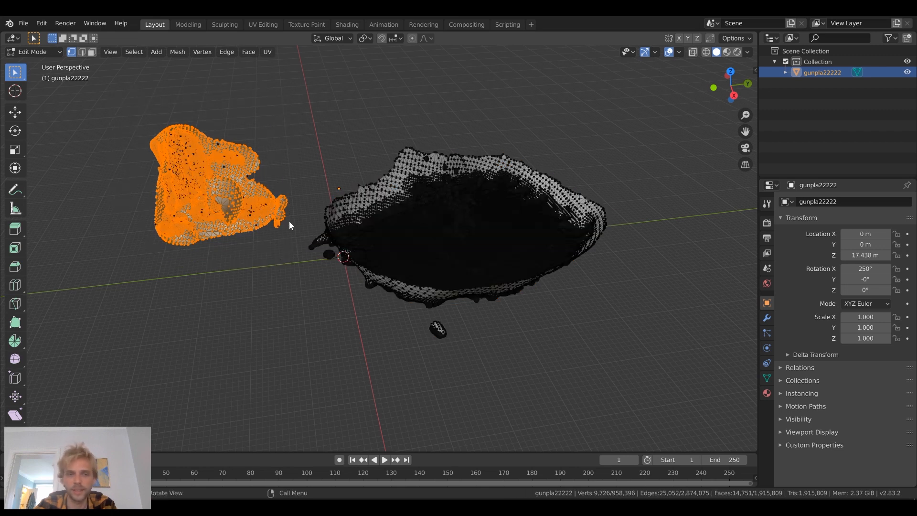
key("x")
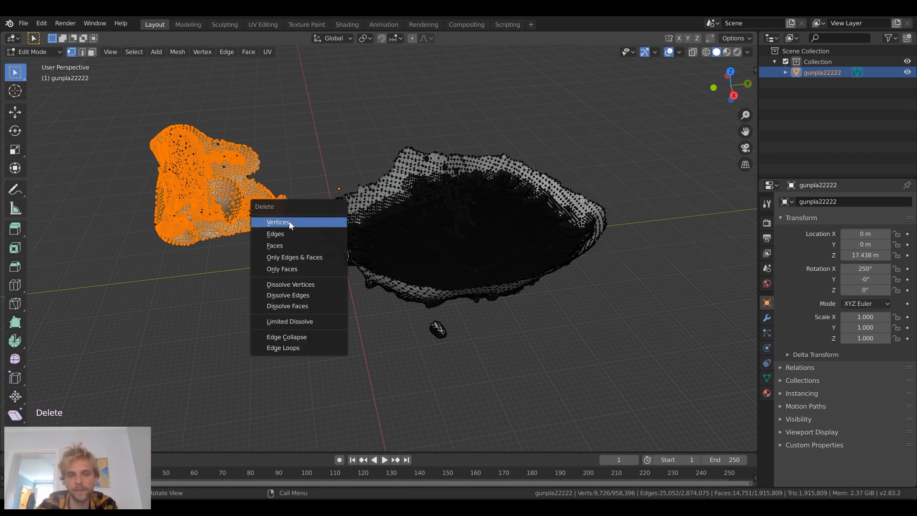
left_click(289, 223)
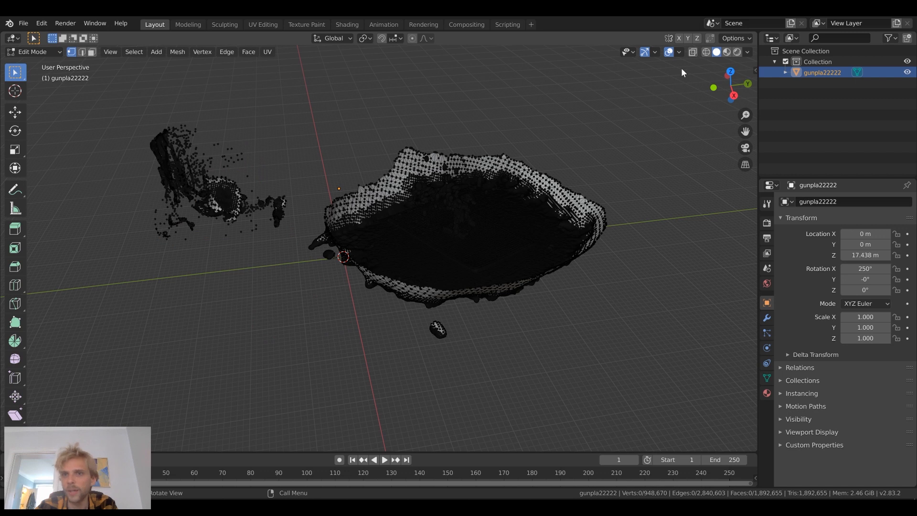
In wireframe shading, select the detached fragment's leftover vertices and the outer margins around the main scan surface, and delete these vertices.
mouse_move(270, 259)
middle_mouse_down()
mouse_move(271, 278)
mouse_move(287, 268)
middle_mouse_up()
left_click(706, 52)
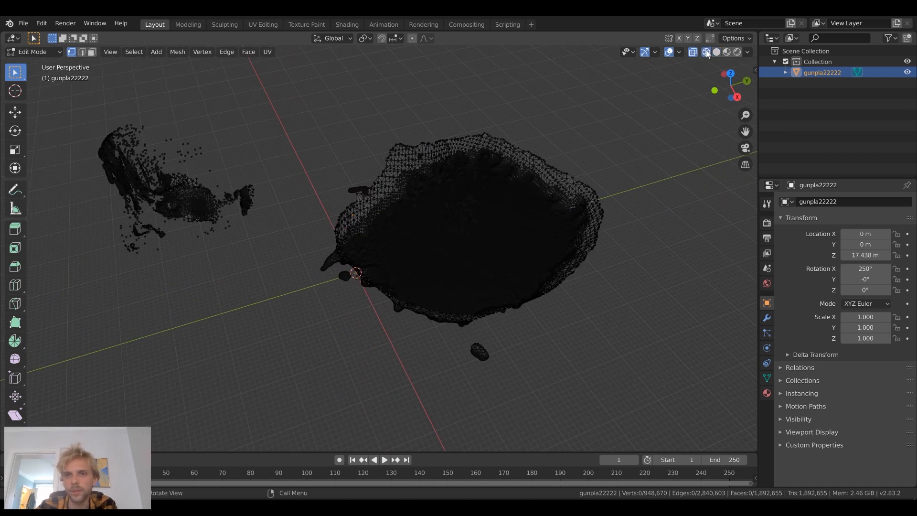
left_click_drag(287, 300, 70, 94)
left_click_drag(285, 224, 70, 94)
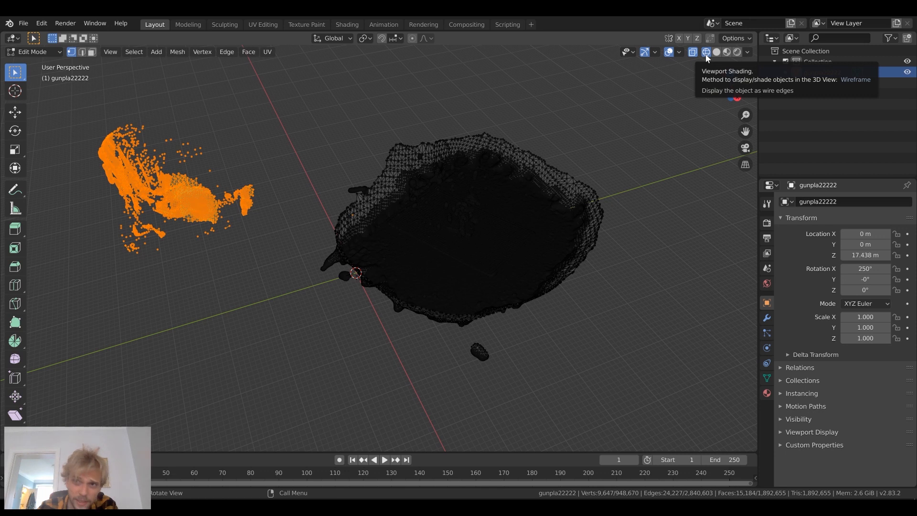
left_click_drag(545, 416, 327, 278, "shift")
left_click_drag(665, 354, 554, 145, "shift")
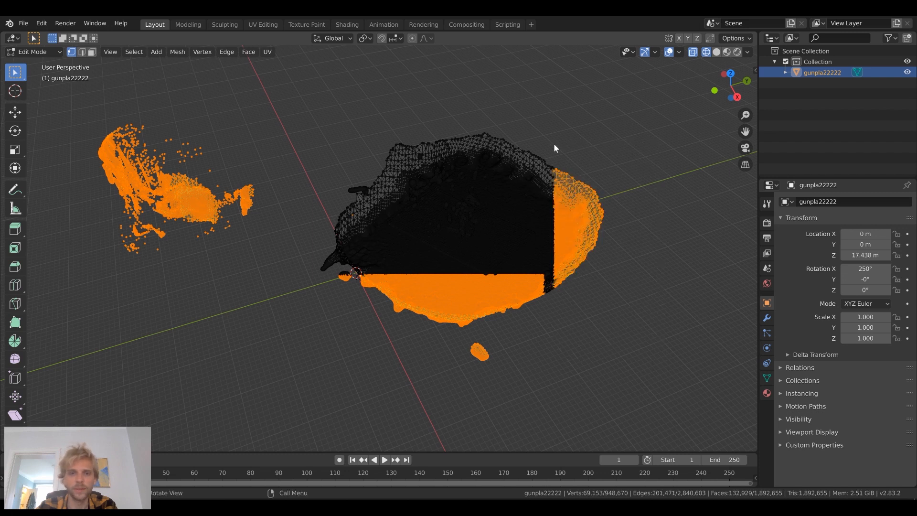
left_click_drag(546, 110, 300, 261, "shift")
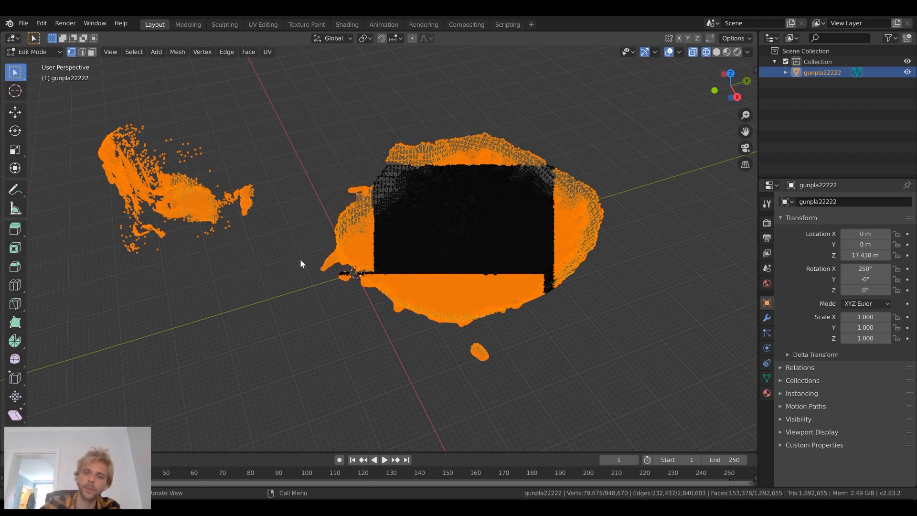
key("x")
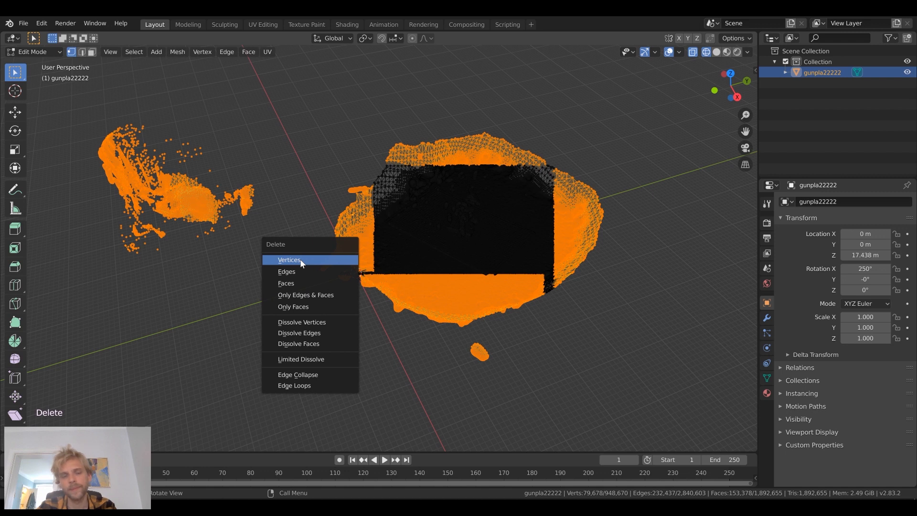
left_click(302, 262)
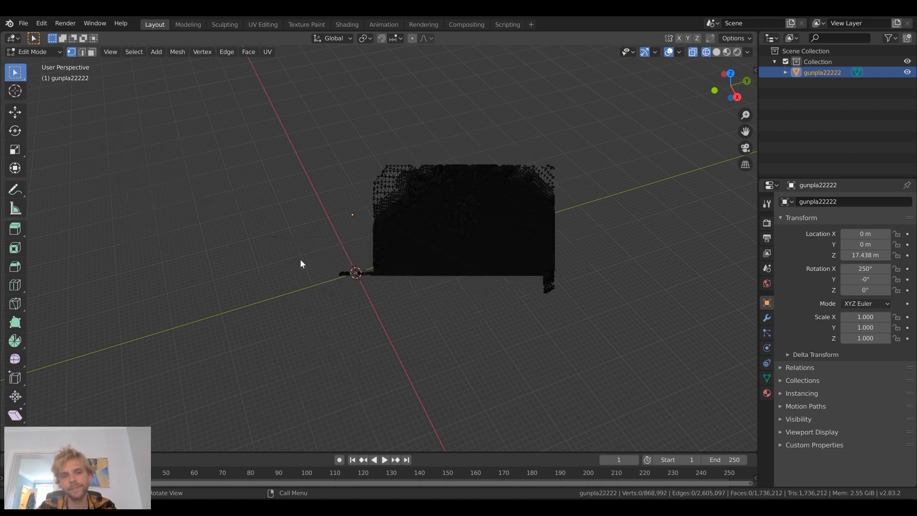
Box-select the outer ground areas on all sides of the figure, leaving the figure and a ground patch beneath it unselected.
middle_click_drag(424, 318, 372, 276)
left_click_drag(378, 283, 176, 105)
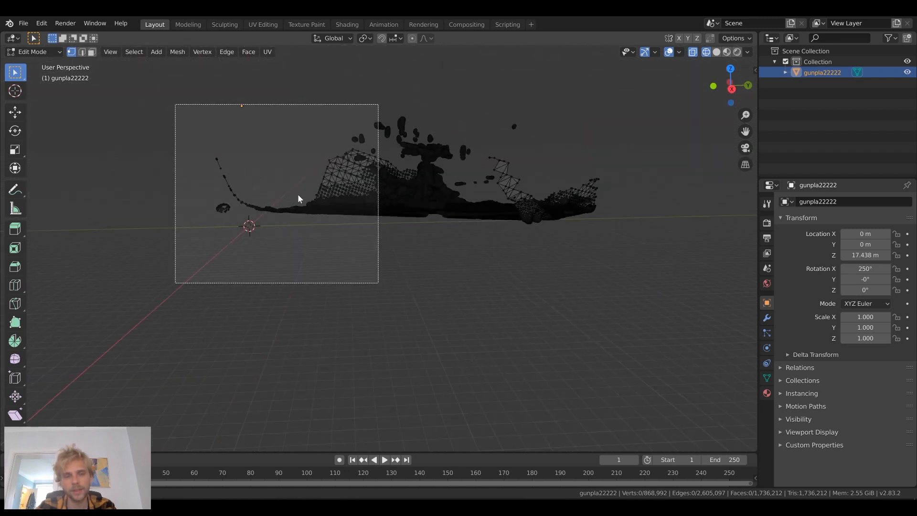
middle_click_drag(297, 194, 503, 292)
left_click_drag(541, 289, 370, 119)
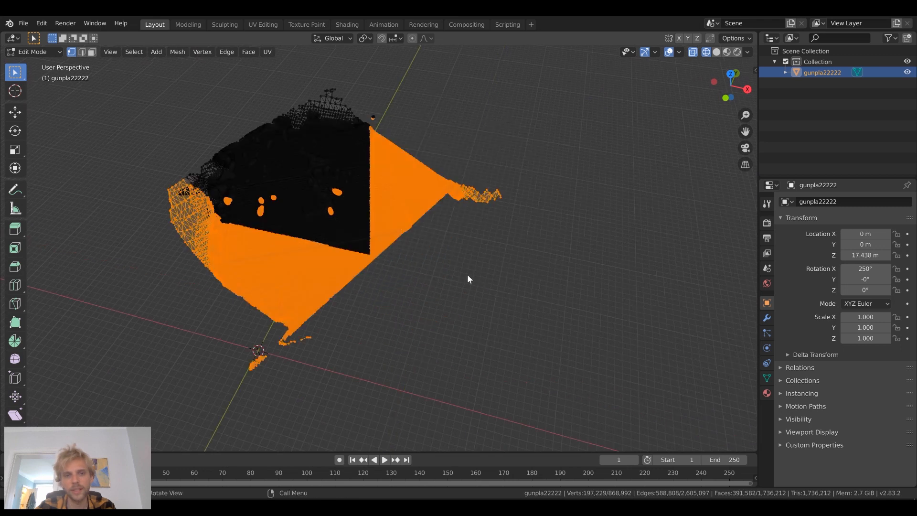
middle_click_drag(354, 269, 348, 236)
left_click_drag(348, 260, 132, 89)
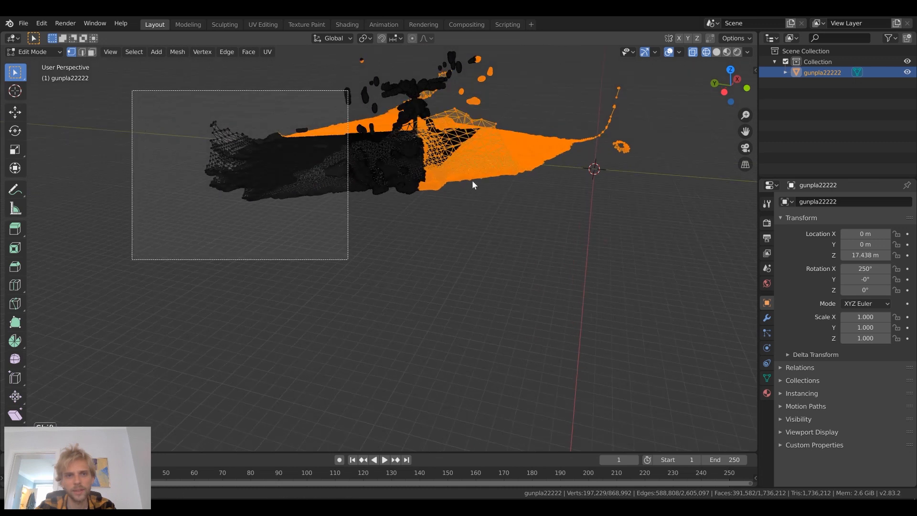
middle_click_drag(477, 190, 391, 209)
left_click_drag(306, 341, 164, 68, "shift")
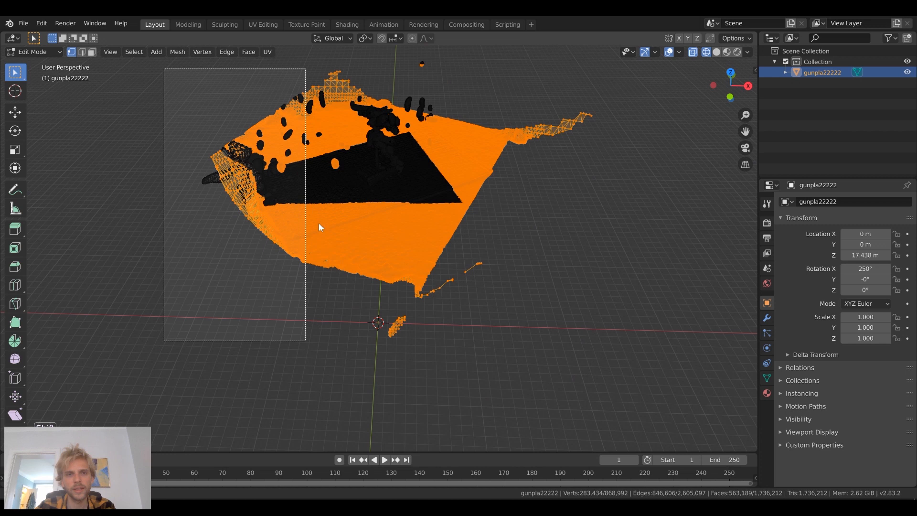
middle_click_drag(321, 225, 320, 142)
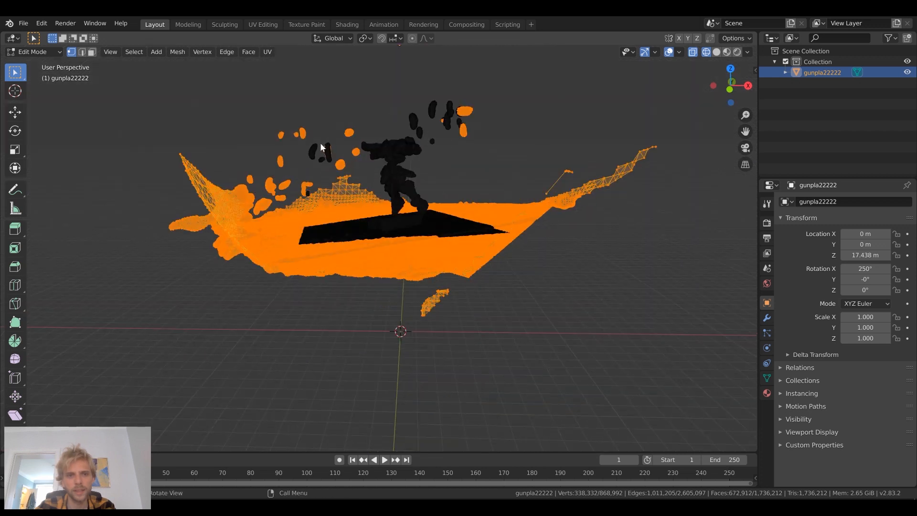
Add the floating fragments around the figure to the ground selection and delete all the selected vertices.
left_click_drag(338, 100, 286, 221, "shift")
left_click_drag(332, 96, 255, 348, "shift")
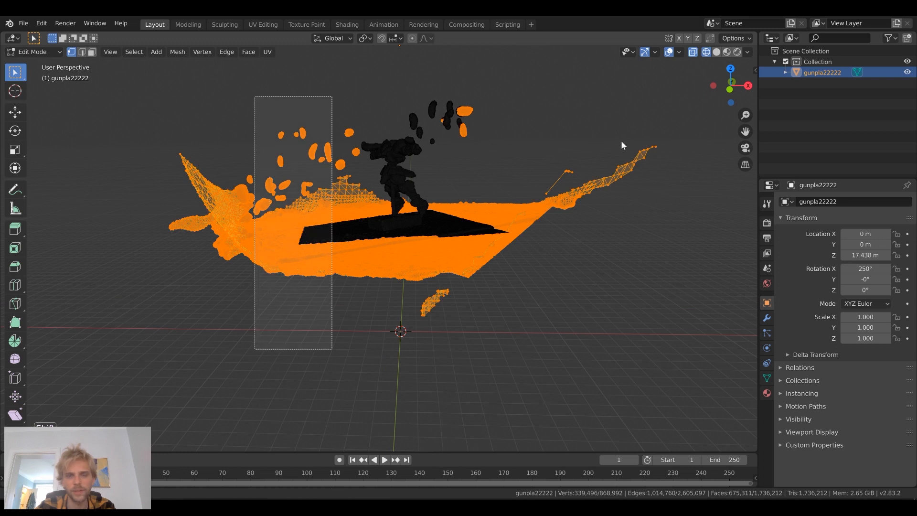
scroll(442, 101, "up", 8)
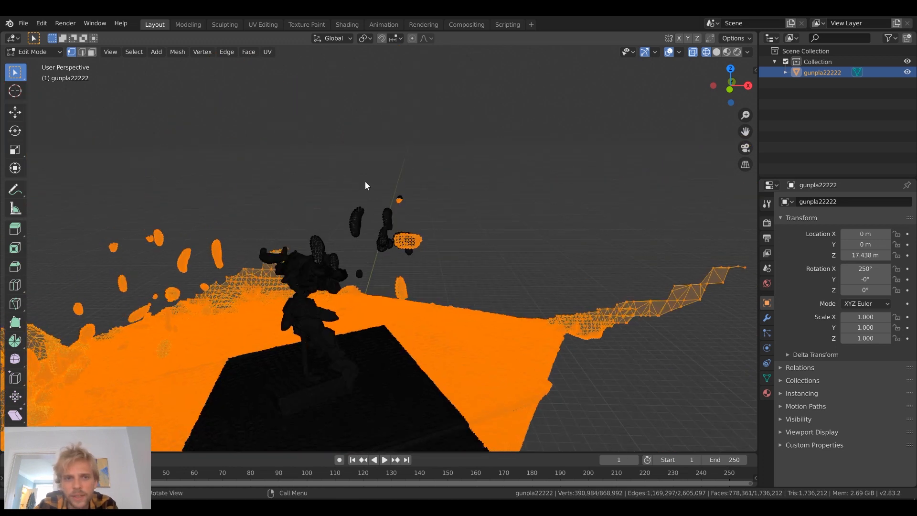
middle_click_drag(410, 186, 535, 205)
left_click_drag(638, 233, 529, 115, "shift")
mouse_move(460, 84)
left_mouse_down("shift")
mouse_move(448, 79)
mouse_move(428, 203)
left_mouse_up("shift")
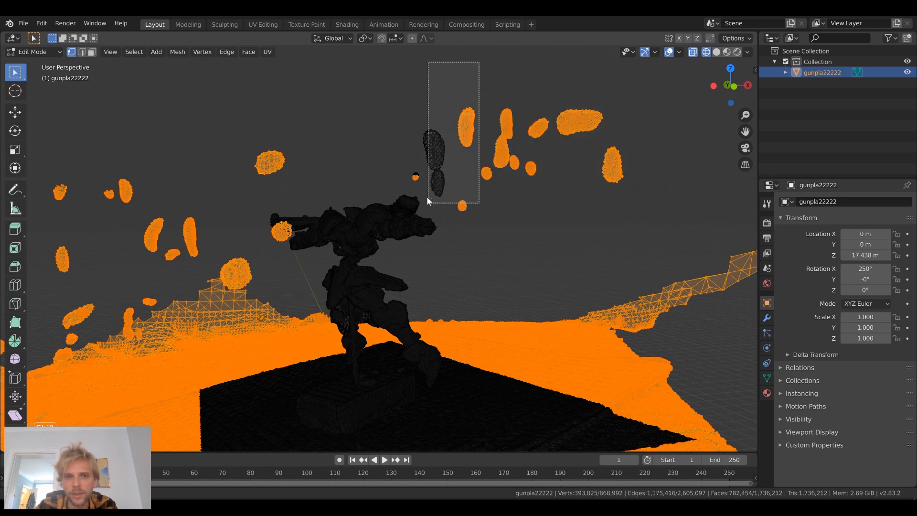
left_click_drag(459, 75, 401, 181, "shift")
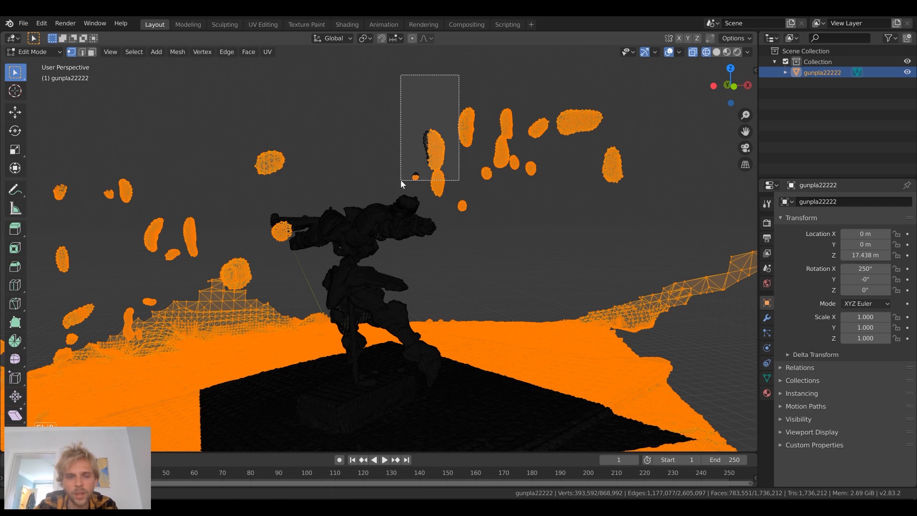
scroll(400, 181, "down", 5)
middle_click_drag(400, 180, 342, 229)
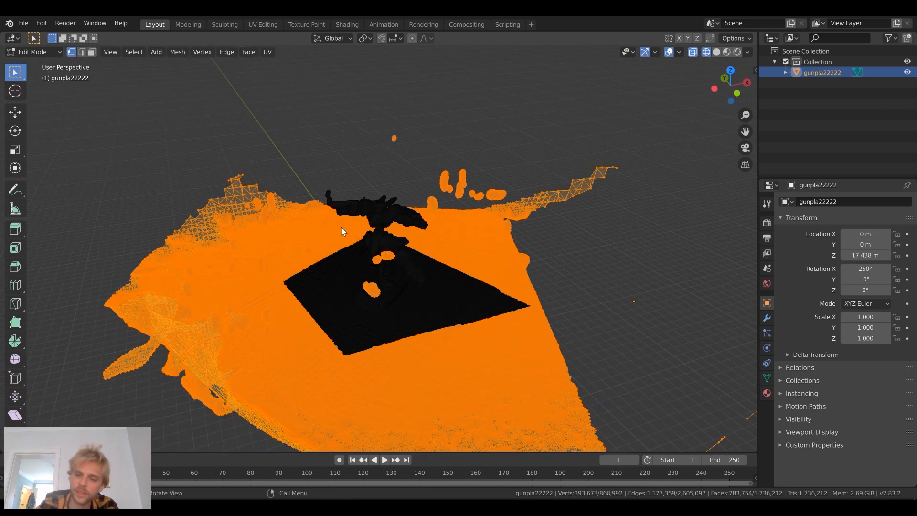
key("x")
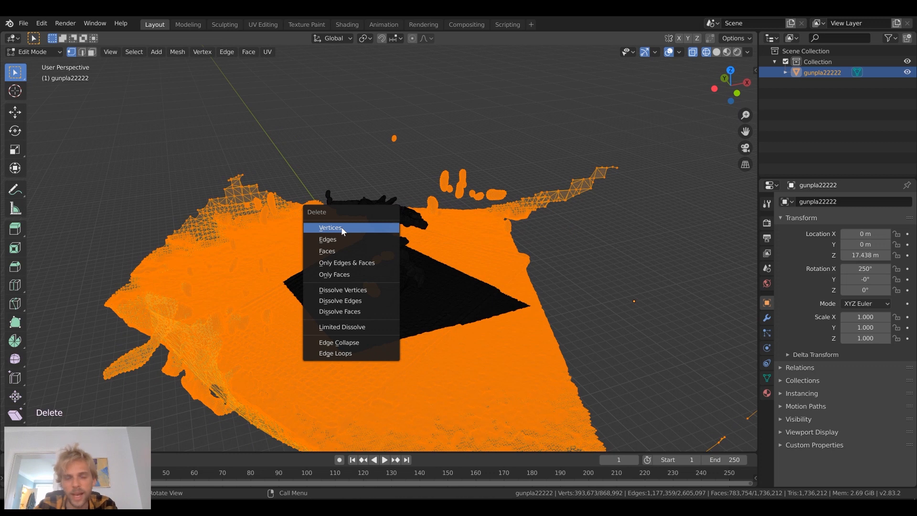
left_click(342, 229)
Select the small stray fragment floating beside the figure and delete its vertices.
middle_click_drag(397, 248, 351, 177)
left_click_drag(368, 216, 320, 129)
key("x")
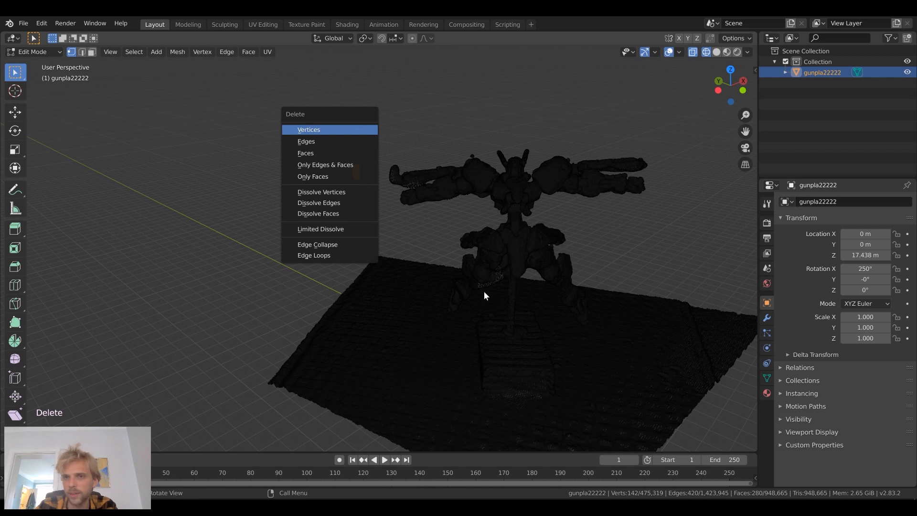
key("Return")
From a low side view, box-select the ground patch with the lower part of the stand's base and delete the vertices.
middle_click_drag(476, 288, 527, 233)
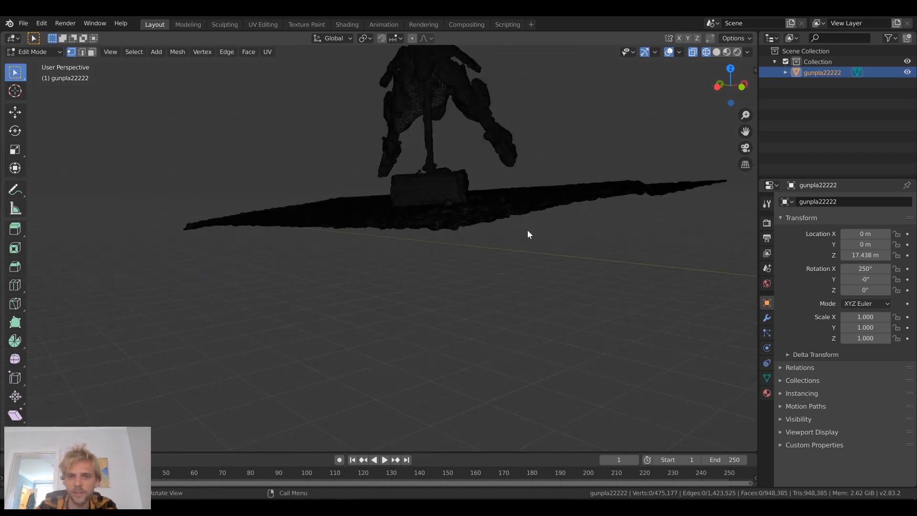
left_click_drag(713, 303, 147, 187)
key("Delete")
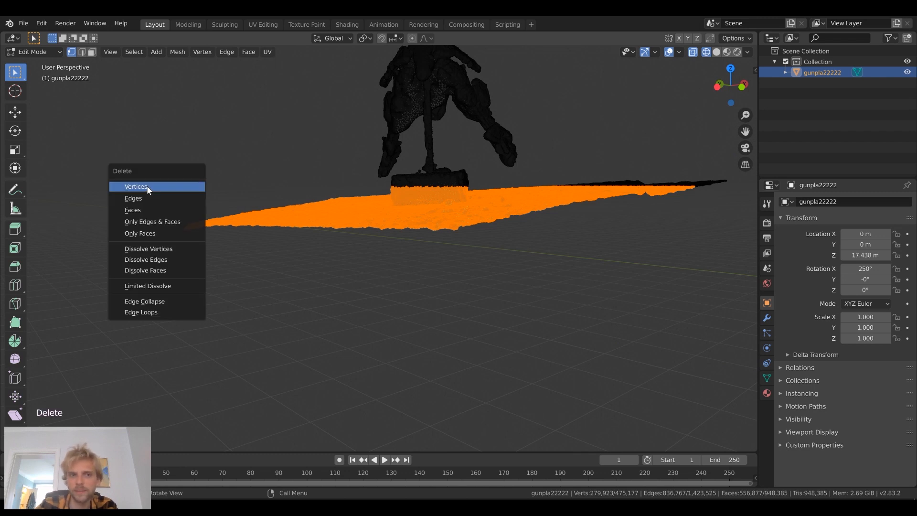
left_click(148, 187)
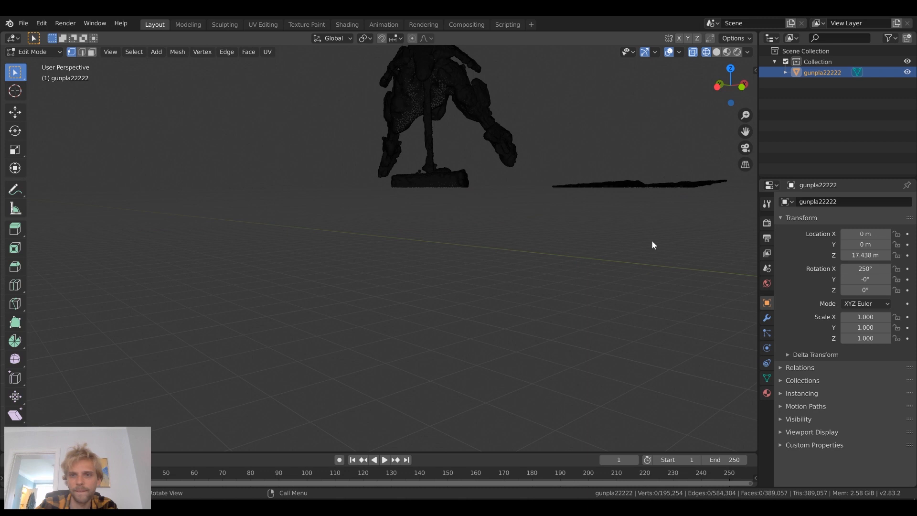
Select the remaining ground strip and the stand's base with the foot of its support rod, and delete their vertices.
left_click_drag(740, 214, 530, 176)
middle_click_drag(428, 184, 385, 212)
scroll(428, 197, "up", 1)
scroll(428, 197, "up", 2)
middle_click_drag(467, 209, 486, 251)
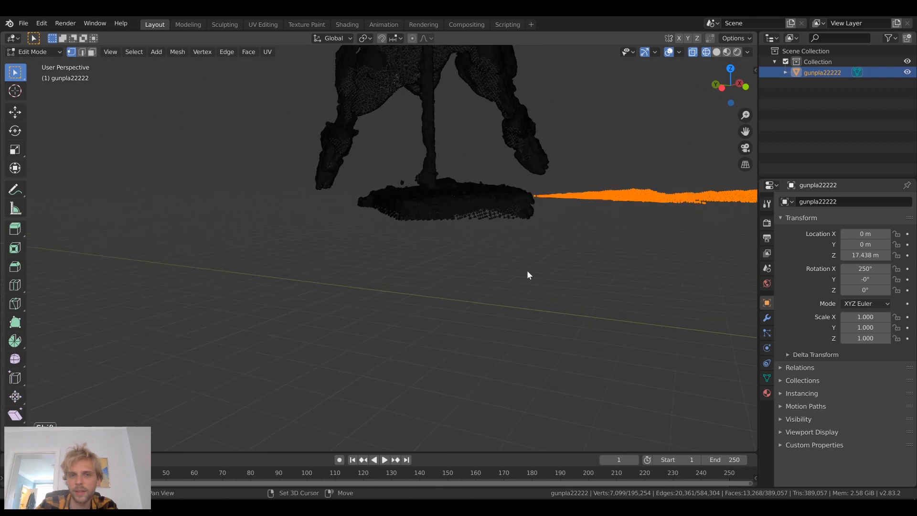
left_click_drag(377, 207, 360, 182, "shift")
left_click_drag(487, 272, 352, 167, "shift")
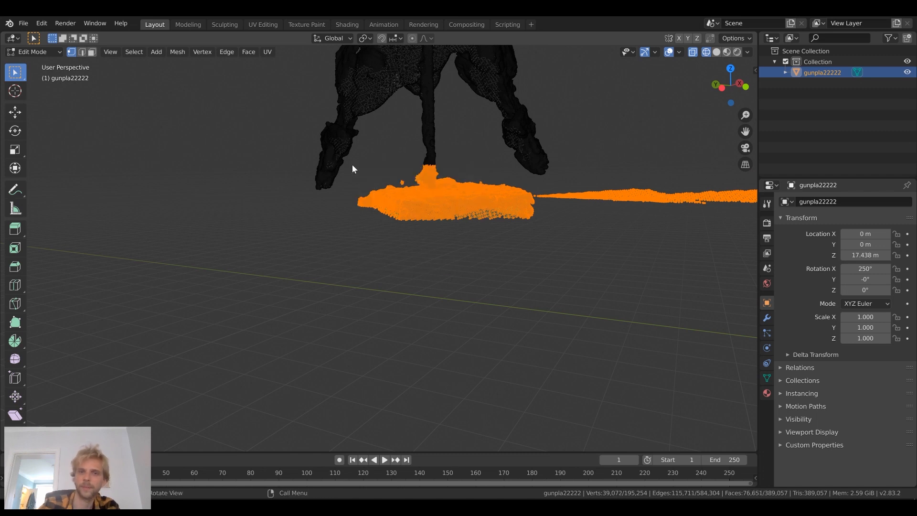
key("Delete")
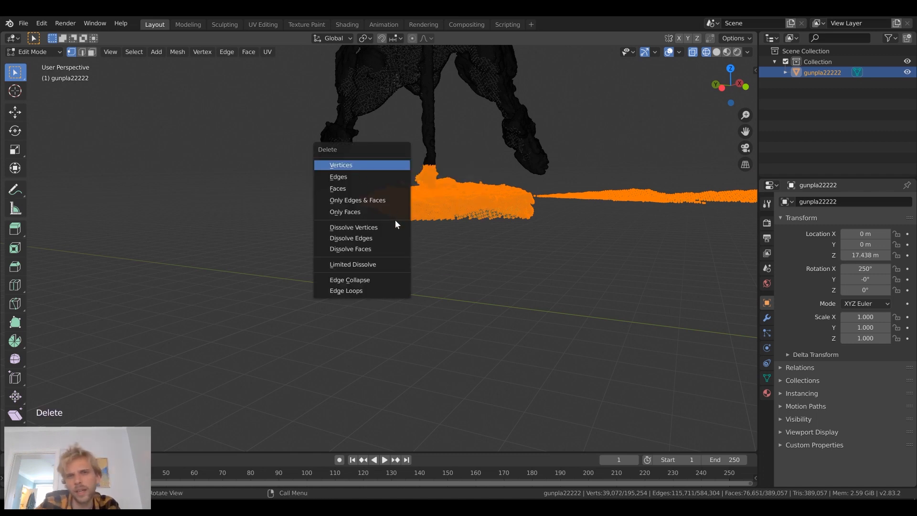
key("Return")
Return the viewport to solid shading and switch to Object Mode to inspect the cleaned-up figure.
middle_click_drag(471, 153, 287, 193)
scroll(286, 193, "up", 4)
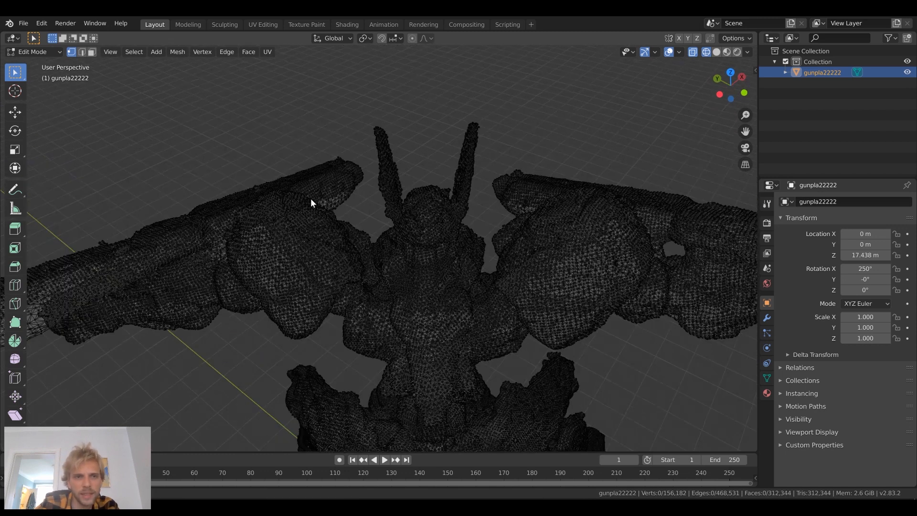
scroll(179, 133, "down", 8)
scroll(274, 199, "up", 3)
scroll(269, 187, "up", 3)
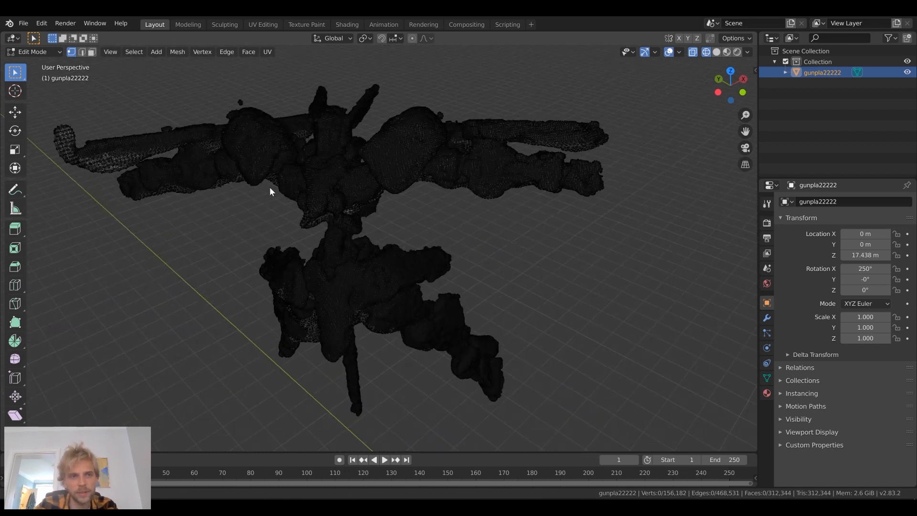
middle_click_drag(652, 124, 447, 273)
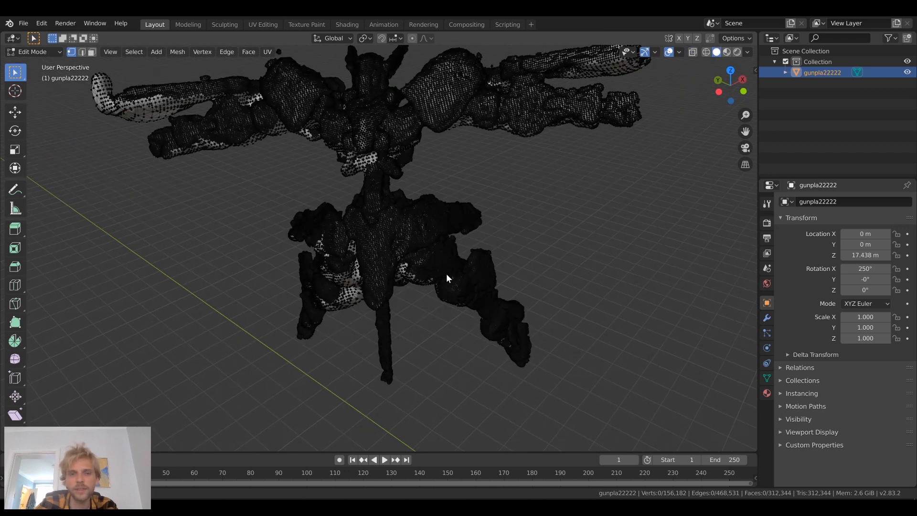
key("Tab")
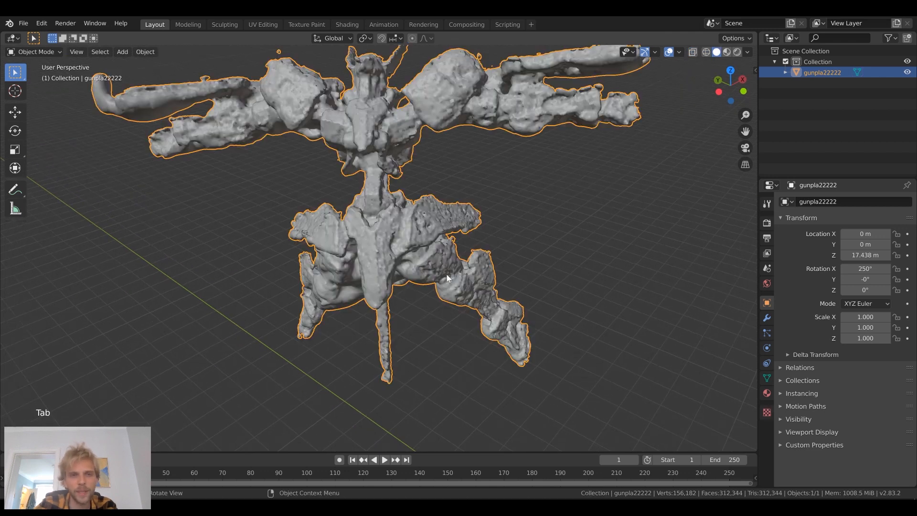
middle_click_drag(371, 186, 401, 219, "shift")
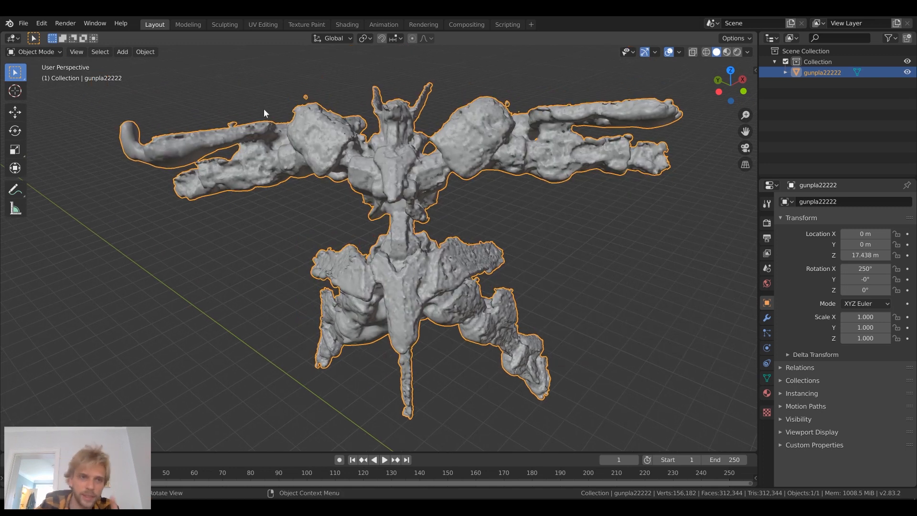
In Edit Mode with face selection, select the figure's whole mesh and separate it by loose parts.
key("Tab")
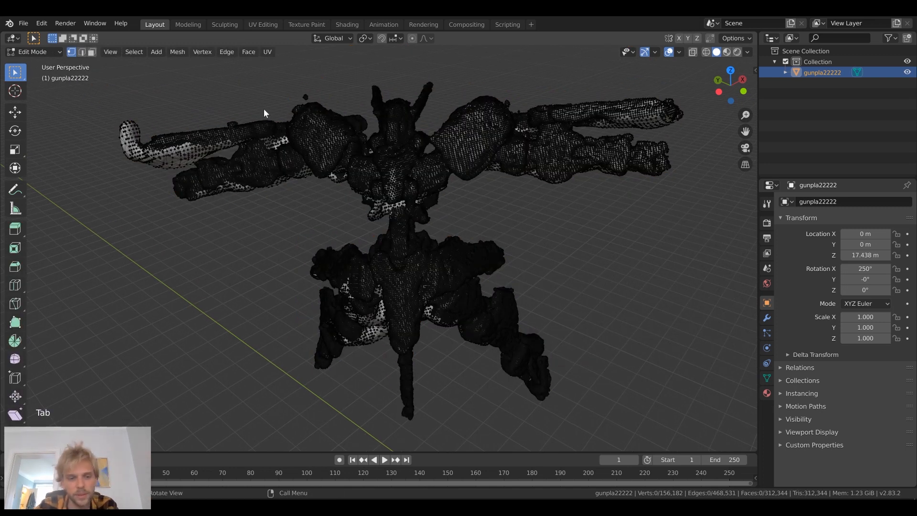
key("3")
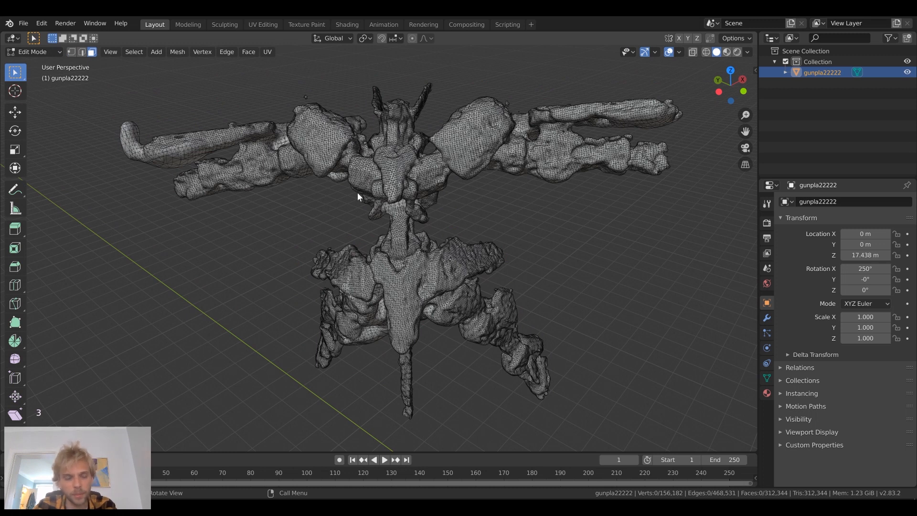
key("a")
left_click(178, 51)
left_click(177, 52)
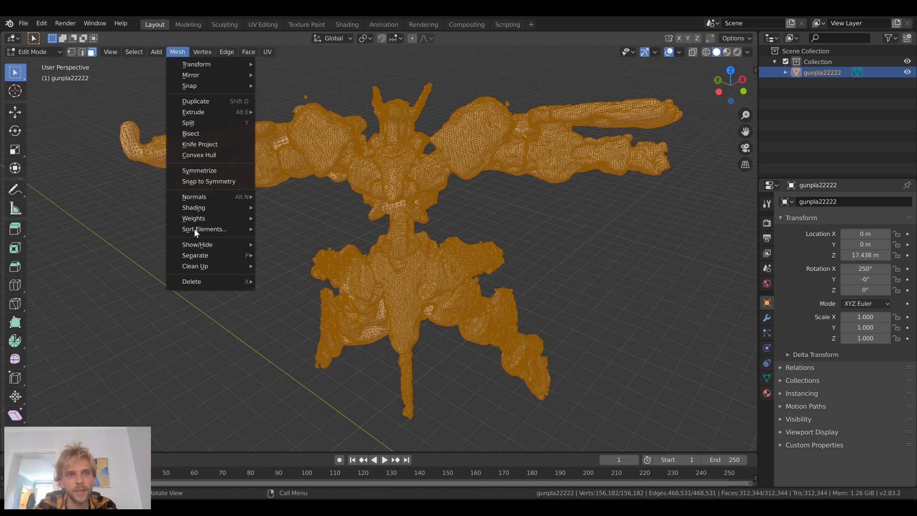
mouse_move(196, 266)
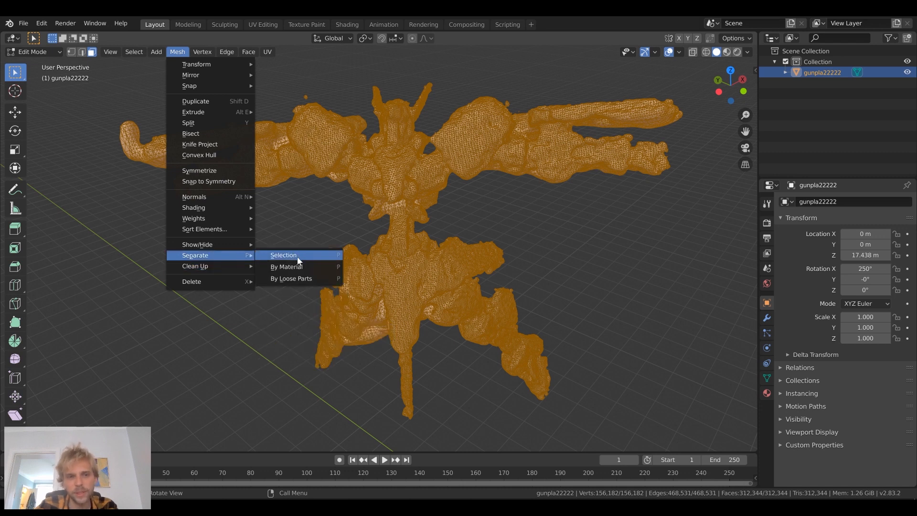
left_click(307, 283)
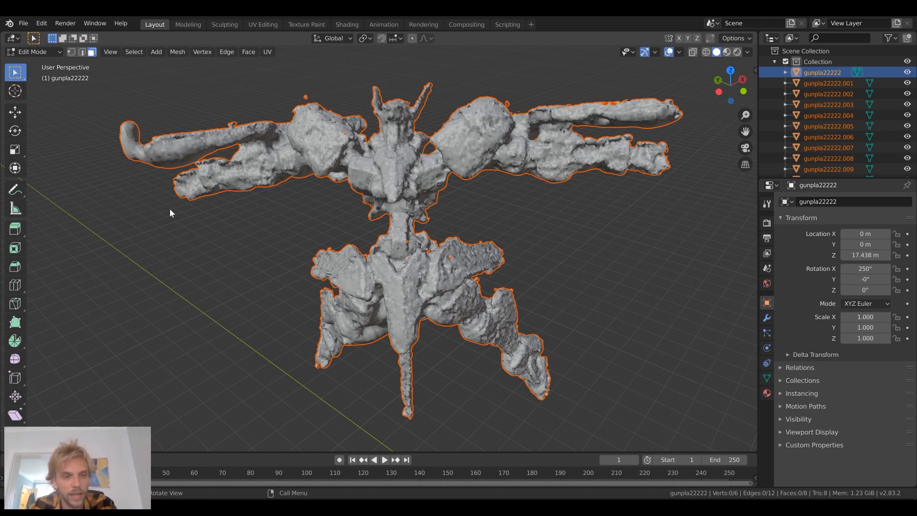
Return to Object Mode, select the main figure piece gunpla22222.046 and hide it so only the loose fragments stay shown.
key("Tab")
left_click(346, 274)
middle_click_drag(341, 284, 345, 280)
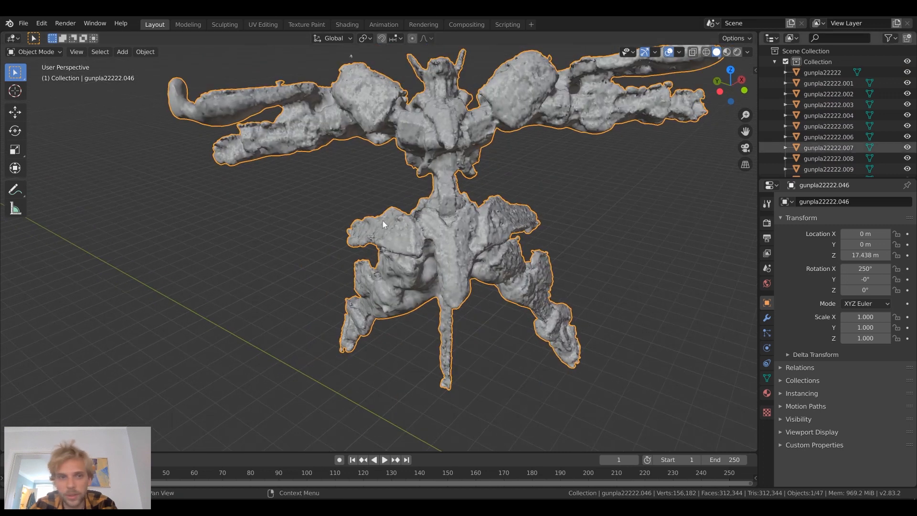
scroll(851, 143, "down", 20)
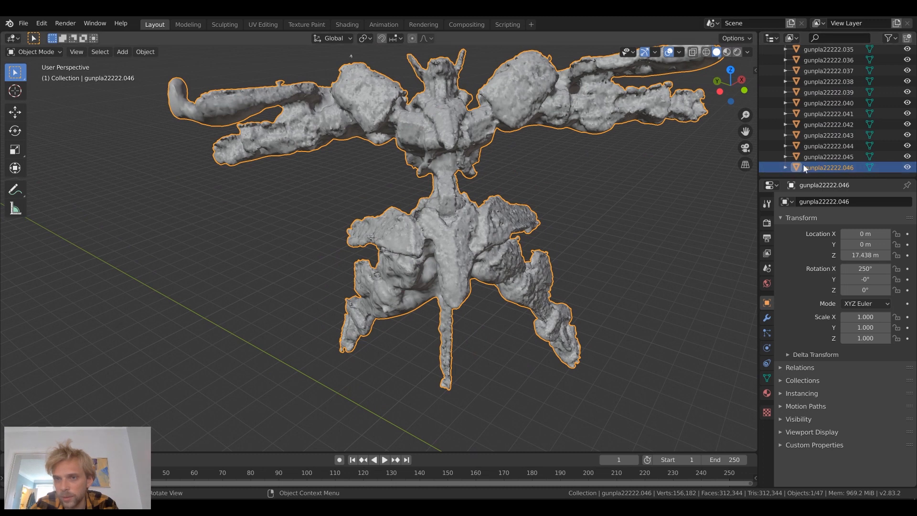
left_click(908, 168)
middle_click_drag(518, 159, 244, 118)
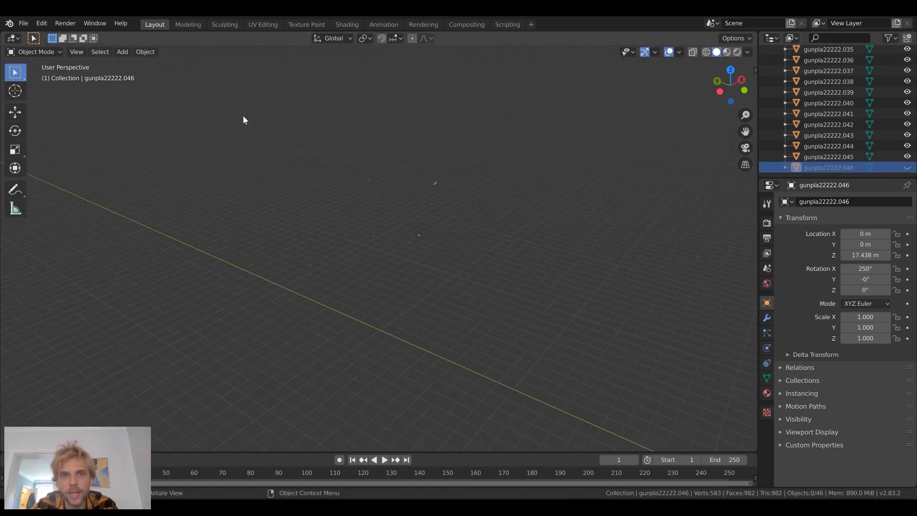
Box-select and delete all remaining loose fragment objects, then unhide and select the main figure gunpla22222.046.
left_click_drag(625, 334, 158, 93)
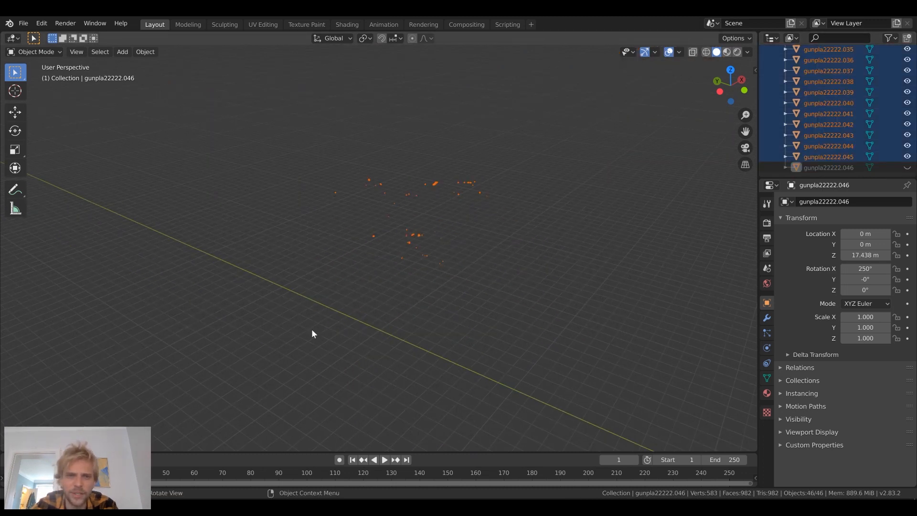
key("Delete")
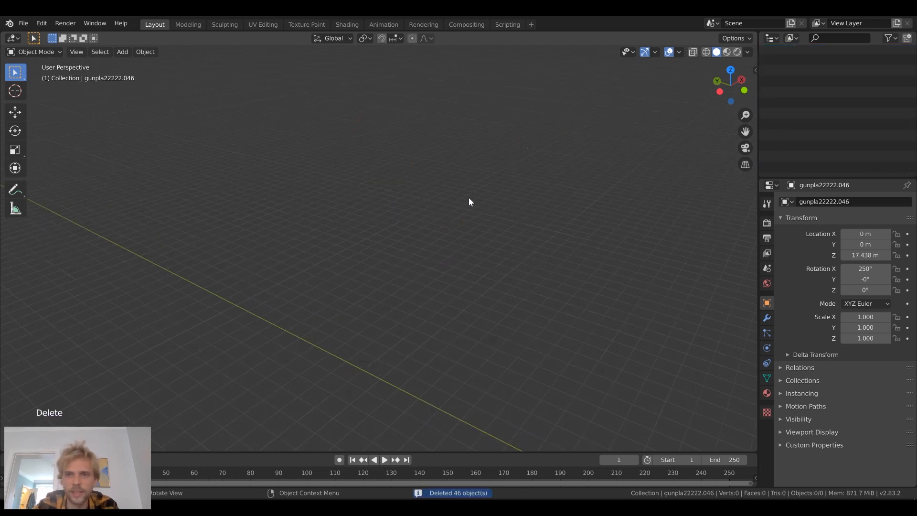
left_click(907, 73)
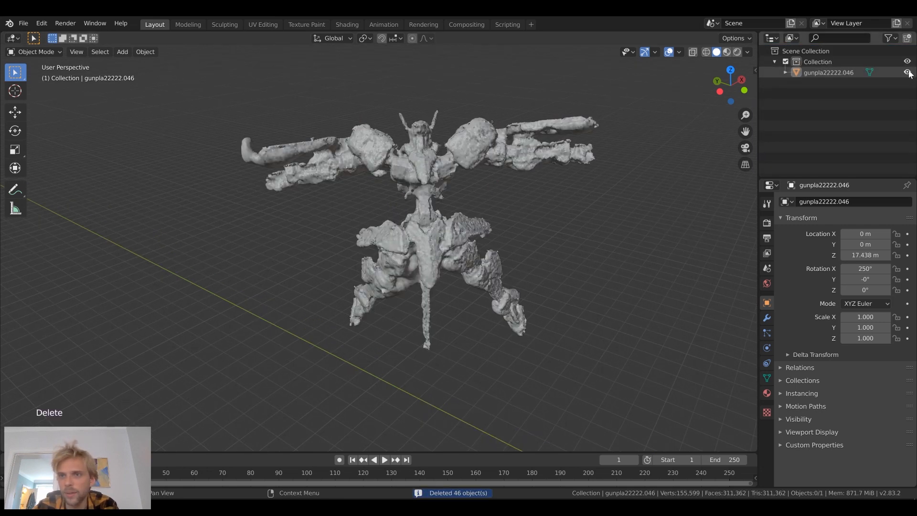
left_click(834, 73)
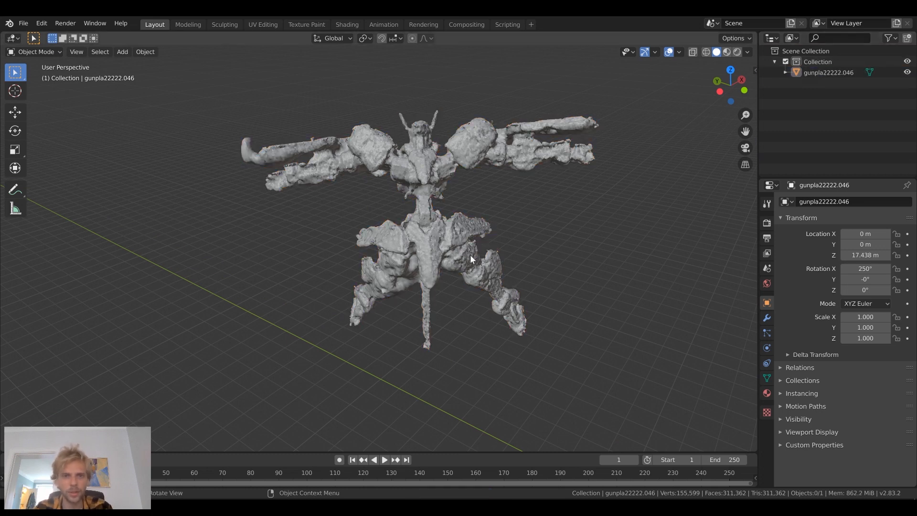
middle_click_drag(470, 254, 459, 239)
left_click(348, 183)
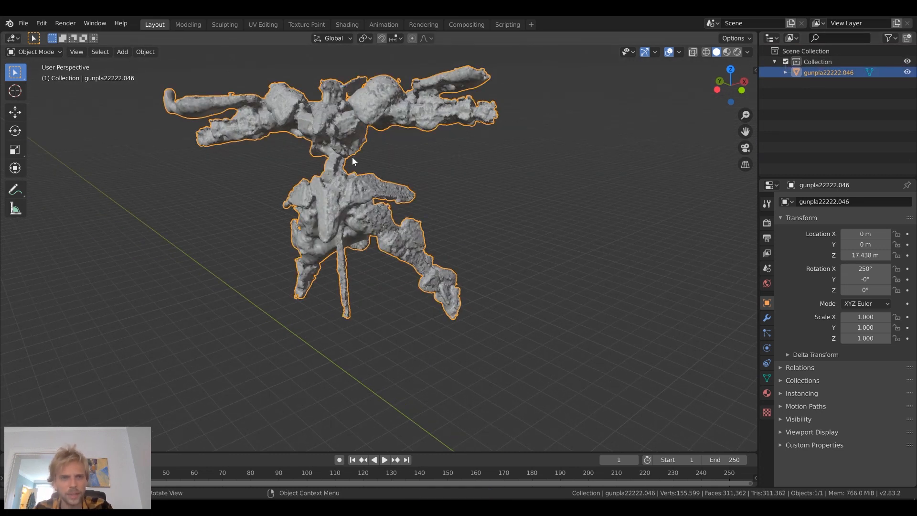
Examine the figure's head, shoulders, arms and legs from several angles for leftover fragments and scan defects.
middle_click_drag(353, 161, 348, 148)
scroll(301, 116, "up", 2)
middle_click_drag(440, 160, 392, 253, "shift")
scroll(484, 123, "up", 3)
middle_click_drag(492, 113, 446, 176, "shift")
scroll(470, 127, "down", 3)
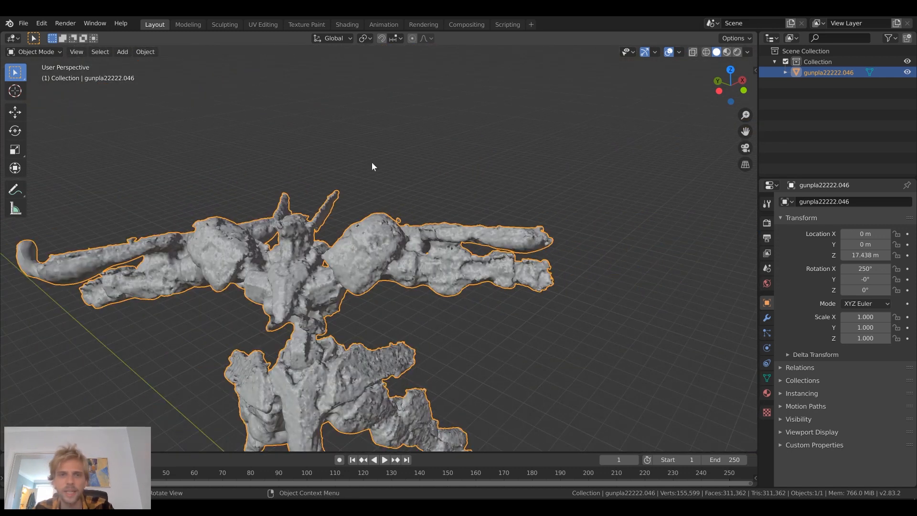
key("KP_Decimal")
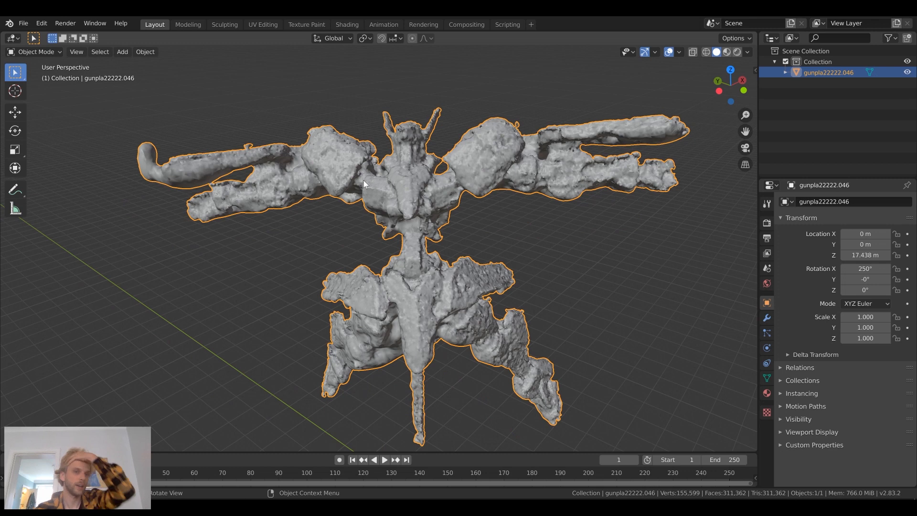
middle_click_drag(415, 184, 461, 226, "shift")
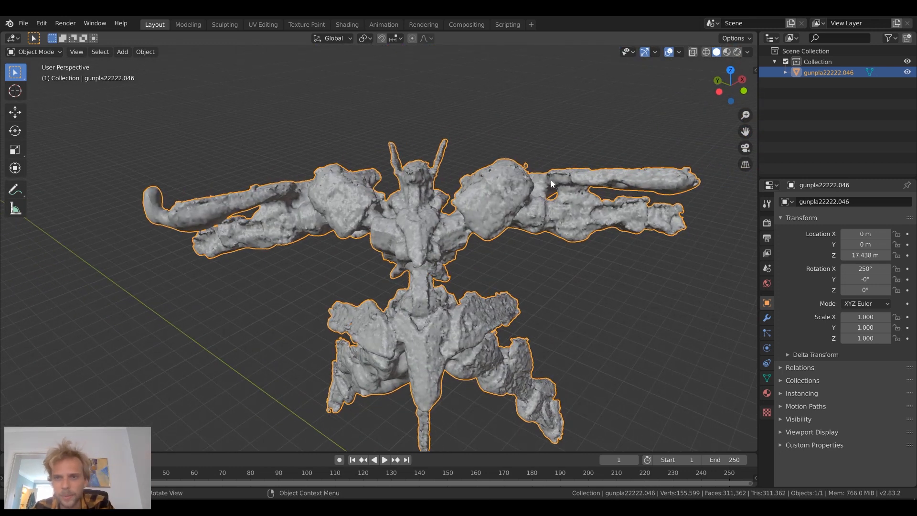
middle_click_drag(342, 241, 314, 217)
scroll(301, 231, "down", 2)
scroll(270, 225, "up", 6)
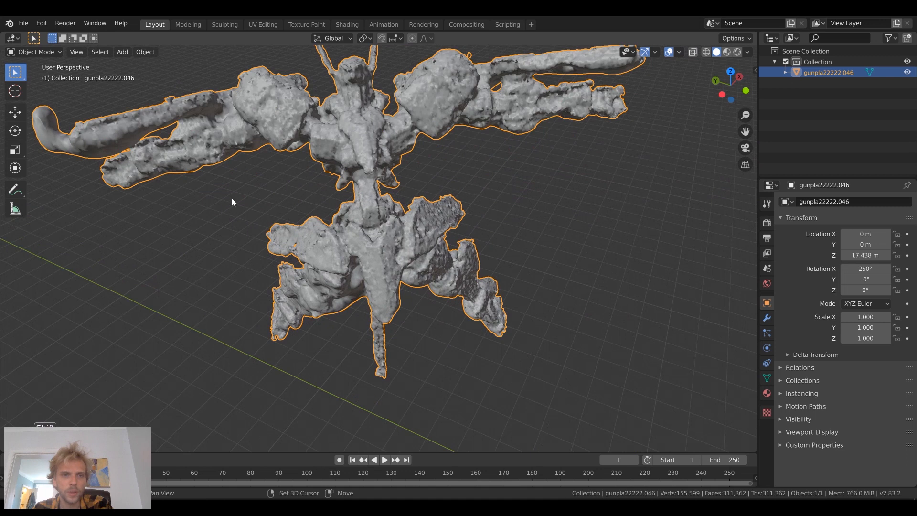
Put the figure in Edit Mode with edge selection, ready to work on the hooked end of its long arm piece.
middle_click_drag(262, 217, 329, 225, "shift")
scroll(279, 186, "up", 2)
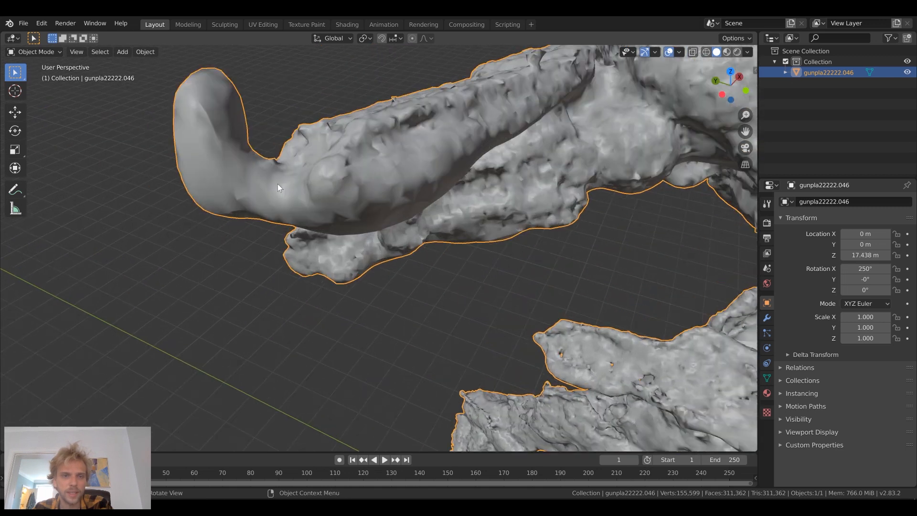
key("Tab")
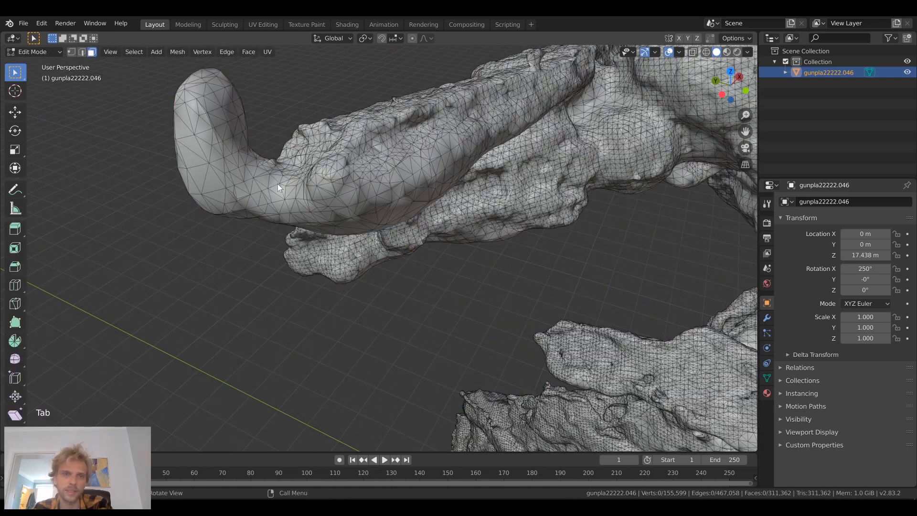
middle_click_drag(258, 160, 315, 180, "shift")
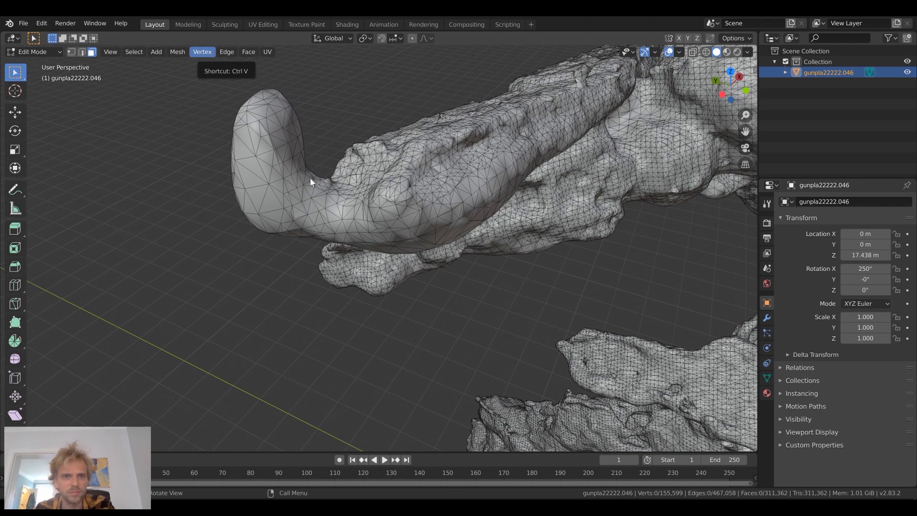
key("2")
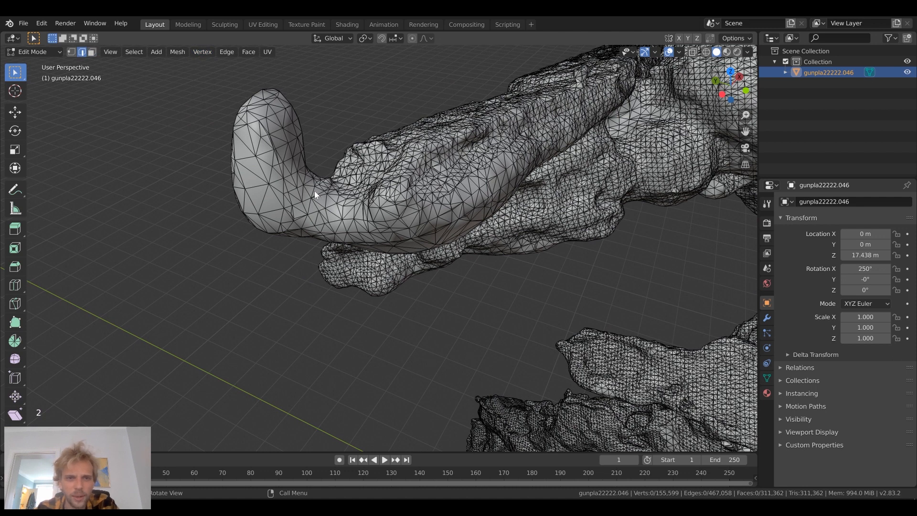
scroll(314, 191, "up", 2)
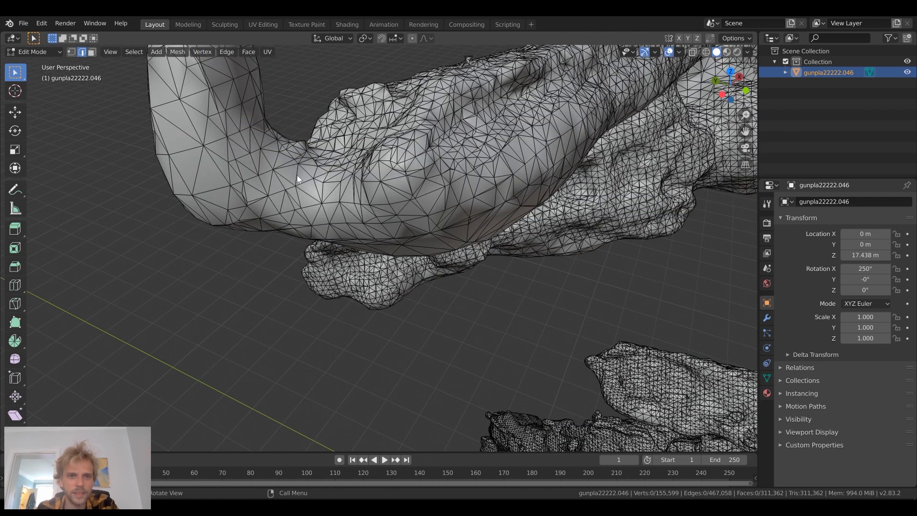
Try to select an edge path around the narrow base of the hooked end, starting at its inner bend.
left_click(277, 161)
scroll(276, 158, "down", 4)
middle_click_drag(265, 184, 464, 144)
scroll(339, 220, "up", 10)
middle_click_drag(303, 217, 352, 271, "shift")
scroll(399, 185, "down", 5)
scroll(353, 267, "up", 2)
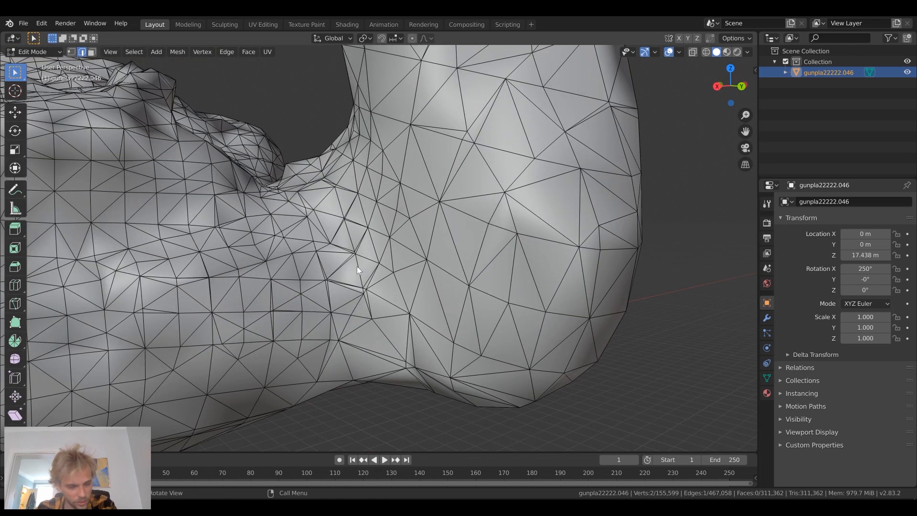
left_click(359, 268, "ctrl")
middle_click_drag(358, 268, 362, 231)
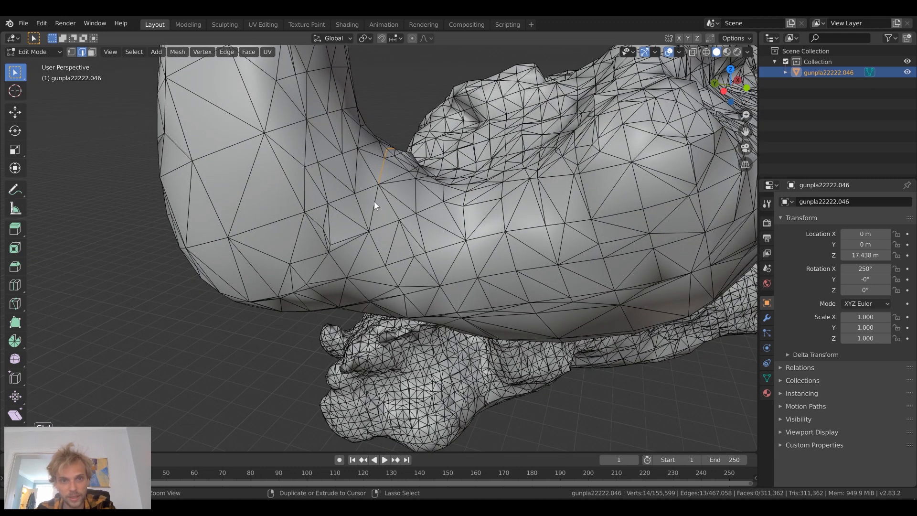
right_click(368, 231, "ctrl")
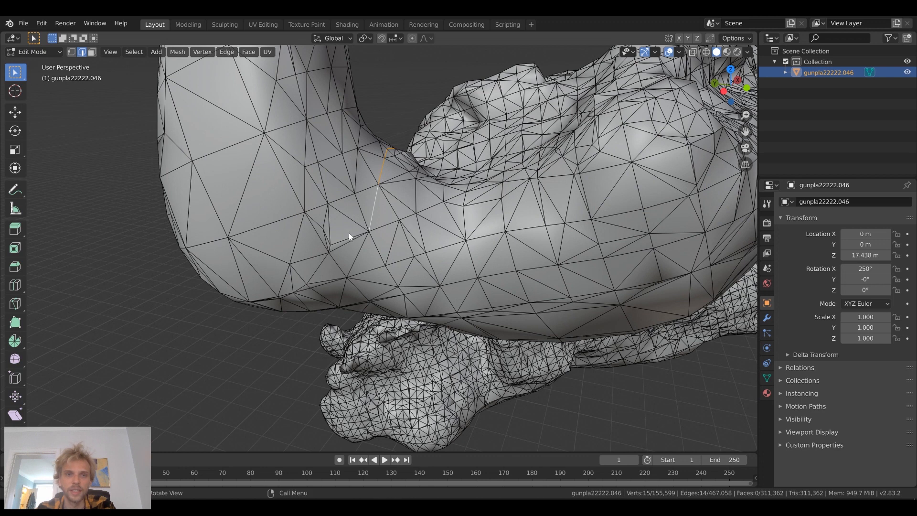
Try to extend the edge path around the underside of the hooked end, and clear the selection.
middle_click_drag(343, 267, 395, 225)
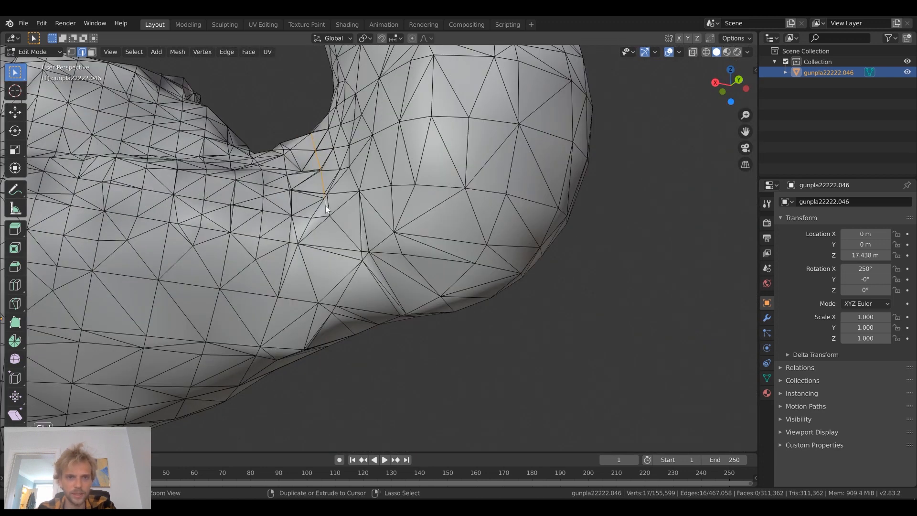
middle_click_drag(360, 268, 243, 171)
left_click(282, 186, "ctrl")
middle_click_drag(233, 224, 237, 247)
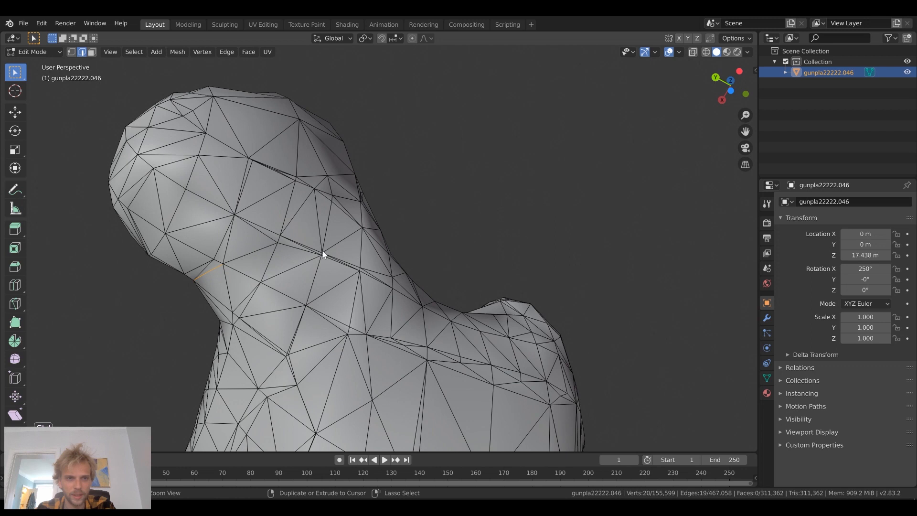
middle_click_drag(300, 271, 352, 270)
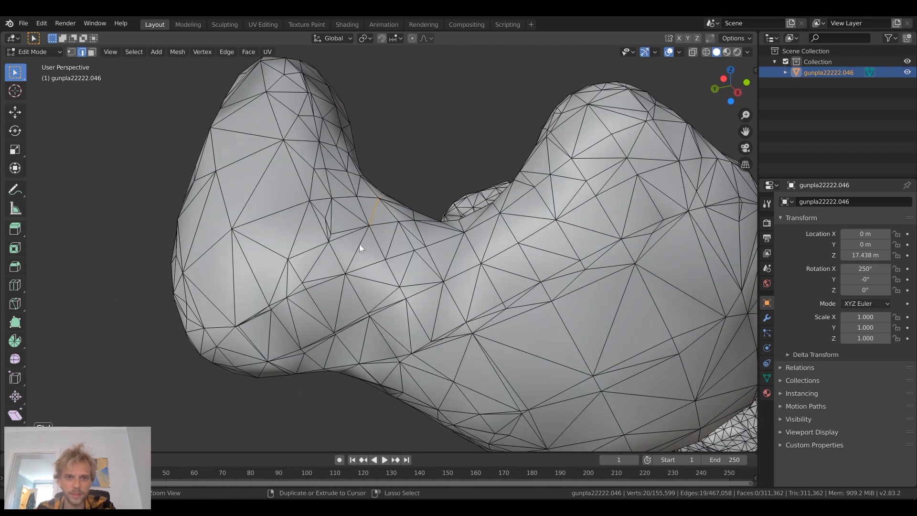
middle_click_drag(359, 251, 429, 234)
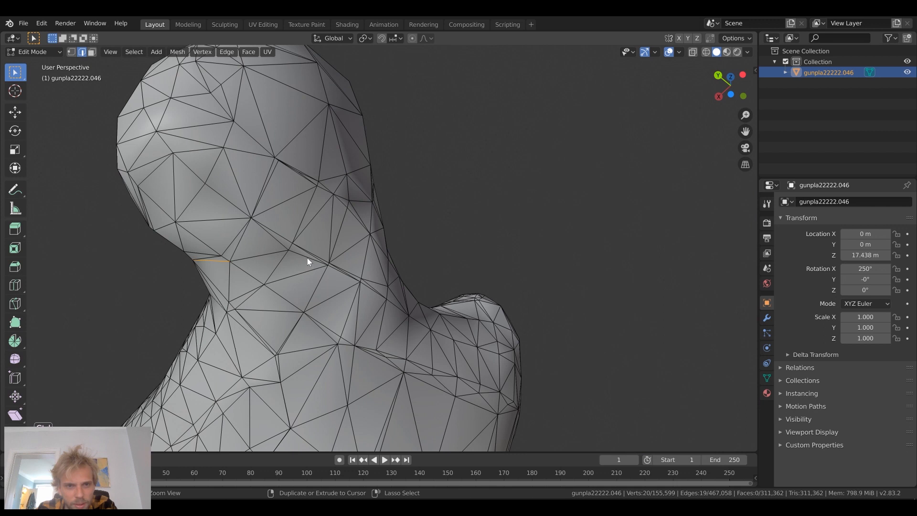
middle_click_drag(260, 258, 378, 328)
left_click(445, 357)
Select a new starting edge near the base of the hooked end and extend a shortest path along its underside.
scroll(392, 302, "up", 3)
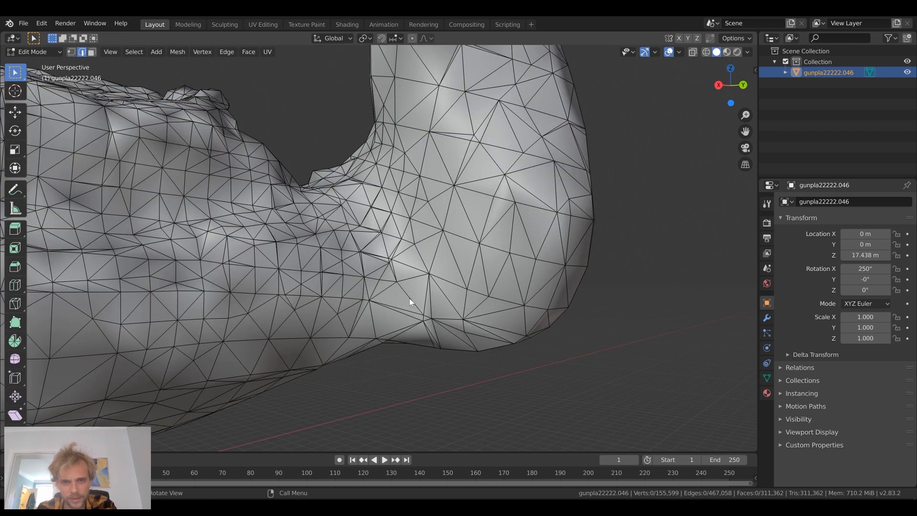
middle_click_drag(431, 299, 356, 291)
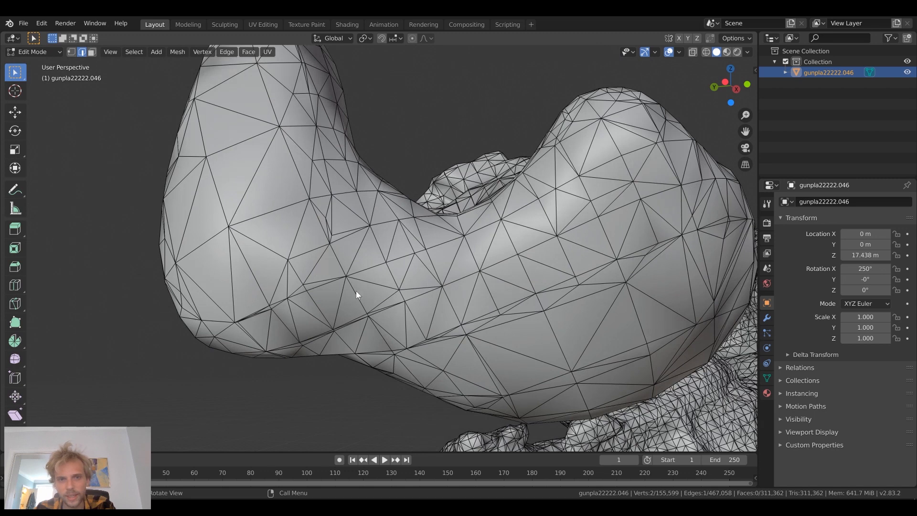
middle_click_drag(412, 301, 387, 237)
scroll(451, 282, "down", 6)
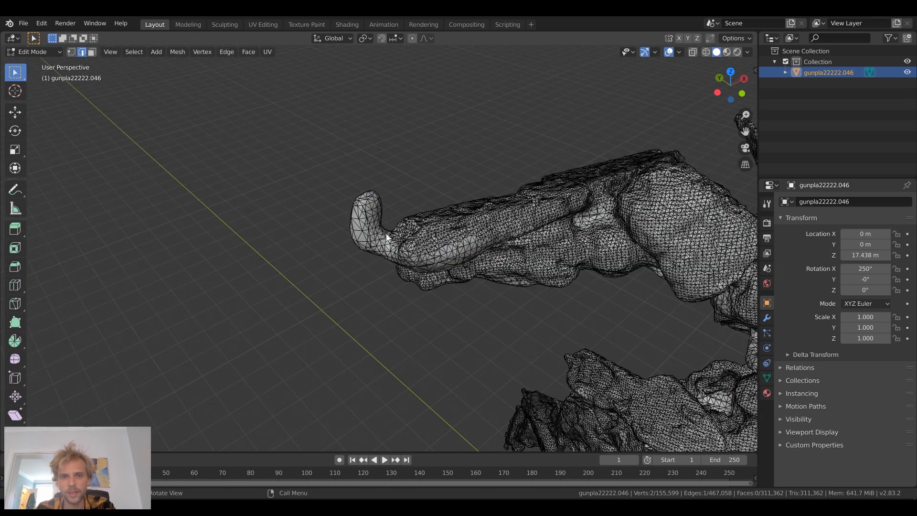
scroll(387, 238, "up", 5)
middle_click_drag(434, 277, 588, 167)
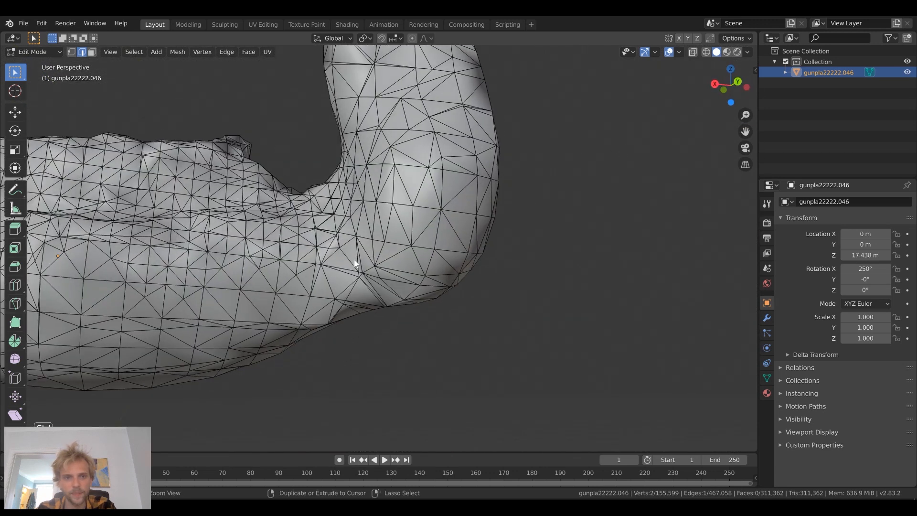
left_click(308, 306, "ctrl")
Extend the shortest edge path around the narrow base of the hooked end until it closes into a loop.
scroll(342, 328, "down", 3)
middle_click_drag(342, 328, 348, 297)
scroll(378, 263, "up", 2)
scroll(329, 295, "up", 2)
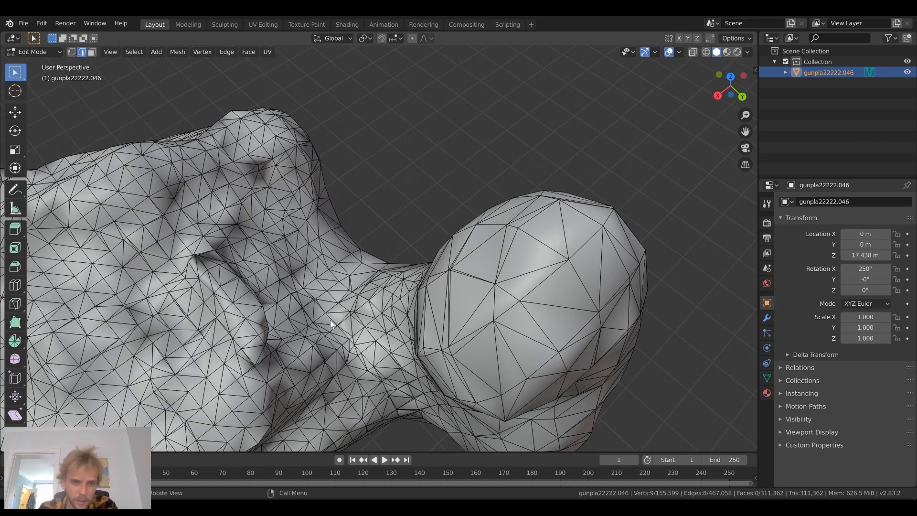
left_click(331, 319, "ctrl")
middle_click_drag(395, 374, 357, 309)
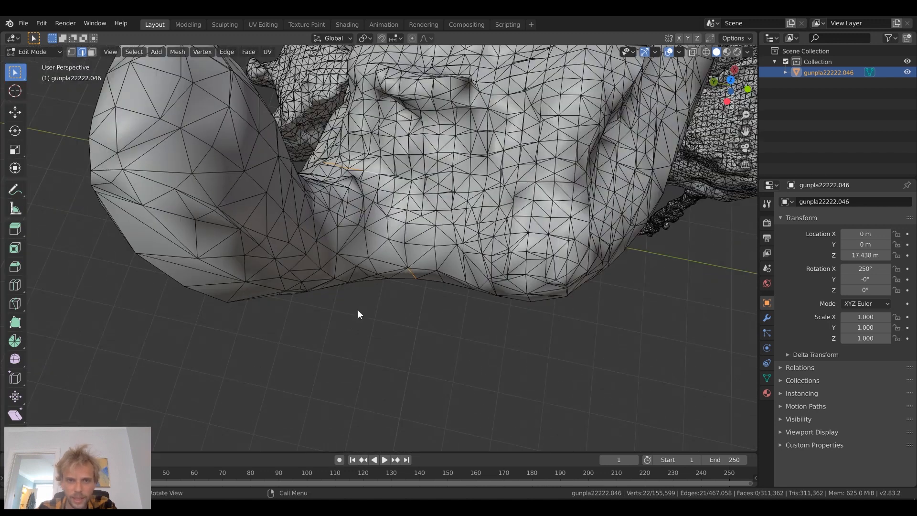
left_click(405, 251, "ctrl")
scroll(393, 294, "up", 3)
middle_click_drag(404, 301, 390, 228)
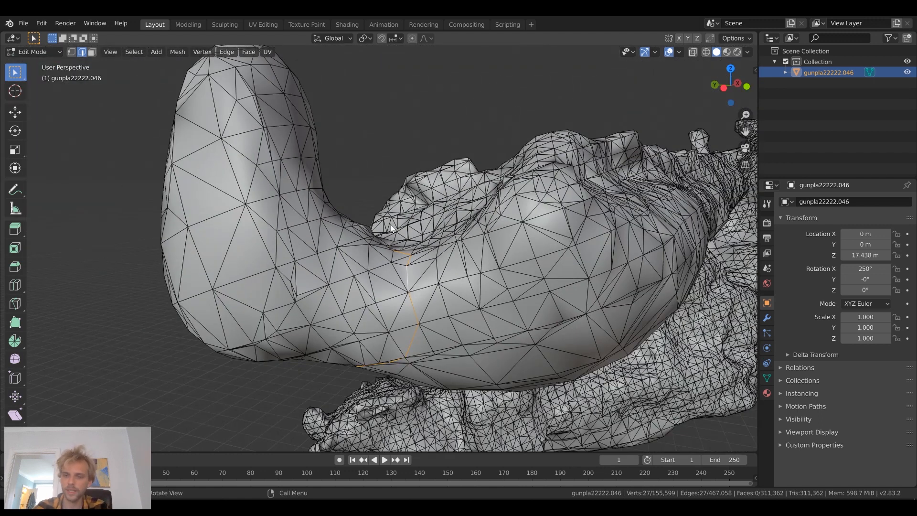
Try deleting the selected edge loop around the hooked end's base, and undo the deletion.
key("Delete")
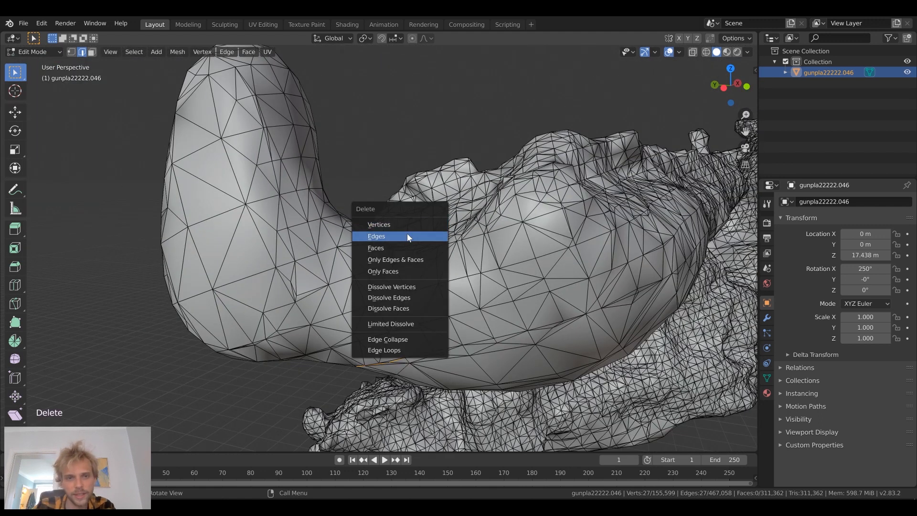
left_click(407, 236)
middle_click_drag(407, 236, 434, 312)
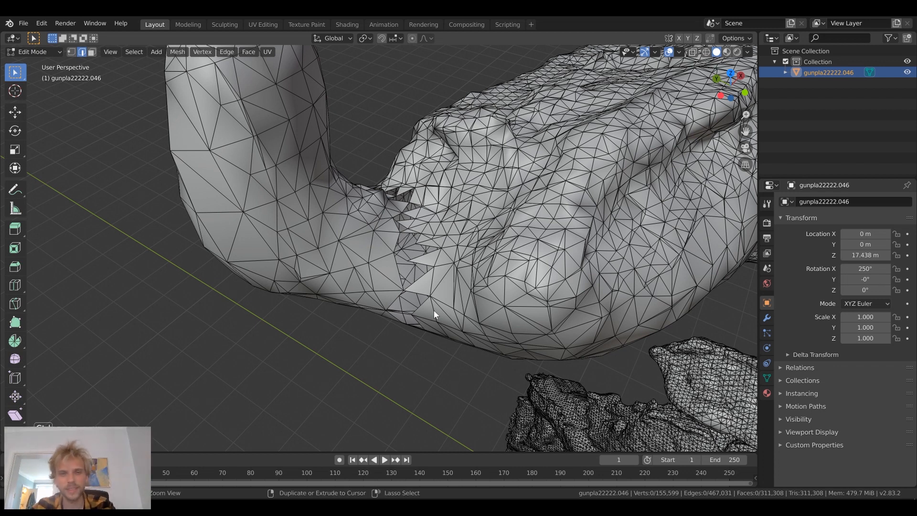
key("ctrl+z")
middle_click_drag(434, 311, 440, 311)
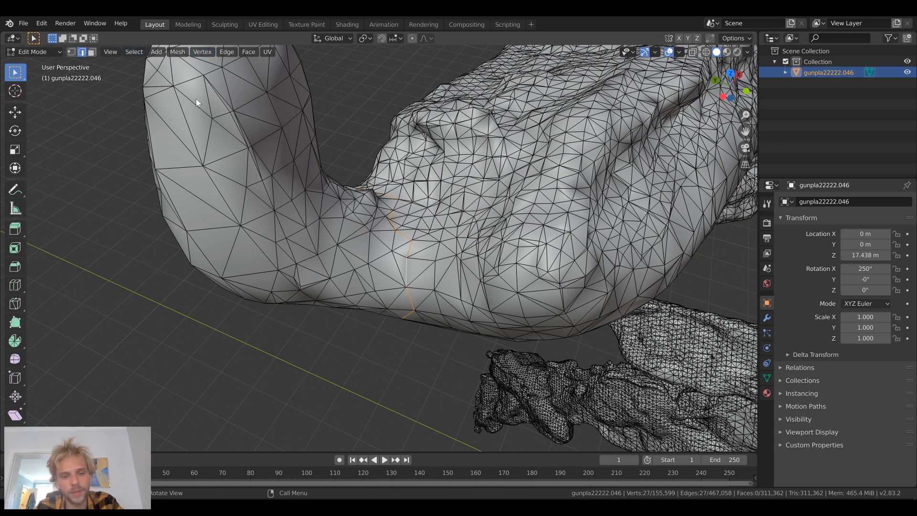
In face selection mode, select a closed ring of faces around the base of the hooked end using shortest paths.
key("3")
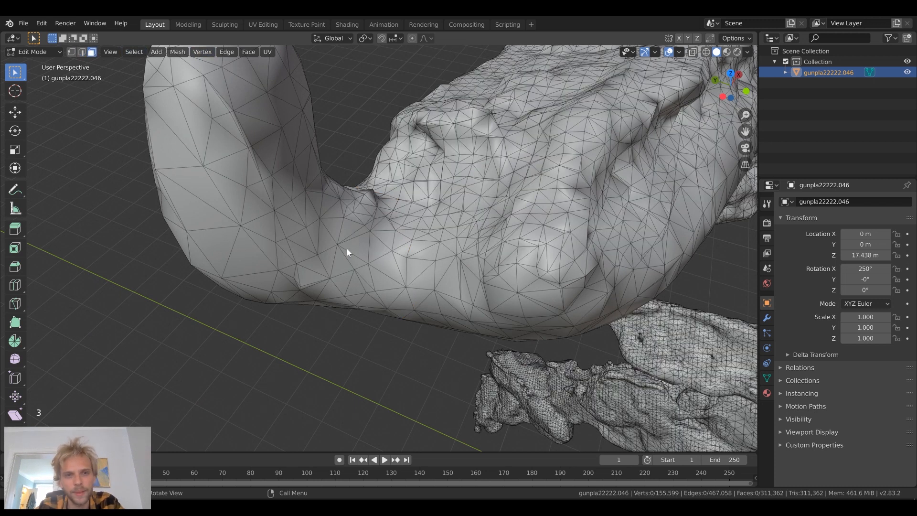
middle_click_drag(347, 249, 378, 264)
left_click(379, 263)
middle_click_drag(385, 343, 410, 210)
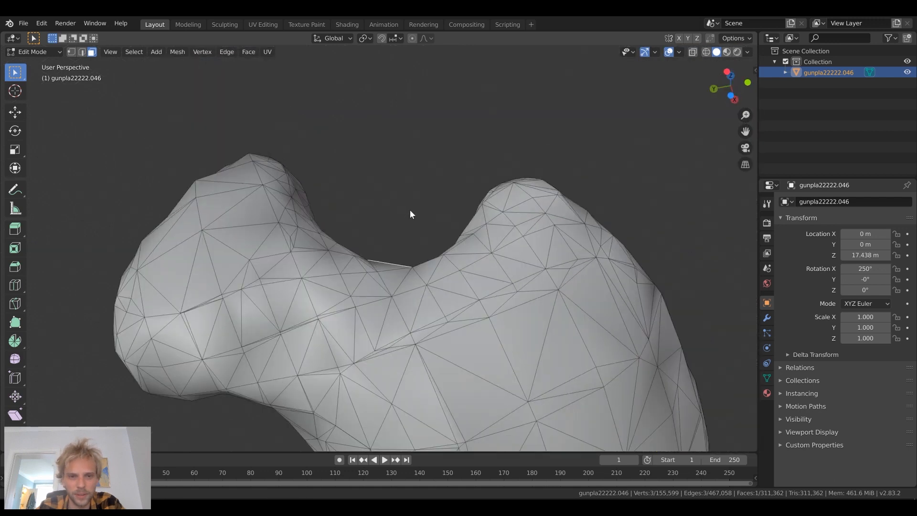
left_click(319, 391, "ctrl")
middle_click_drag(319, 391, 349, 309)
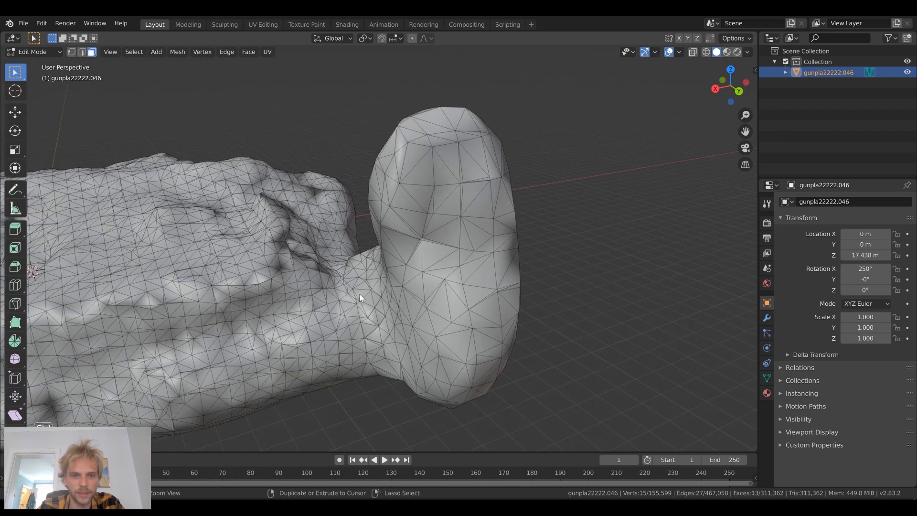
left_click(360, 294, "ctrl")
middle_click_drag(360, 293, 367, 257)
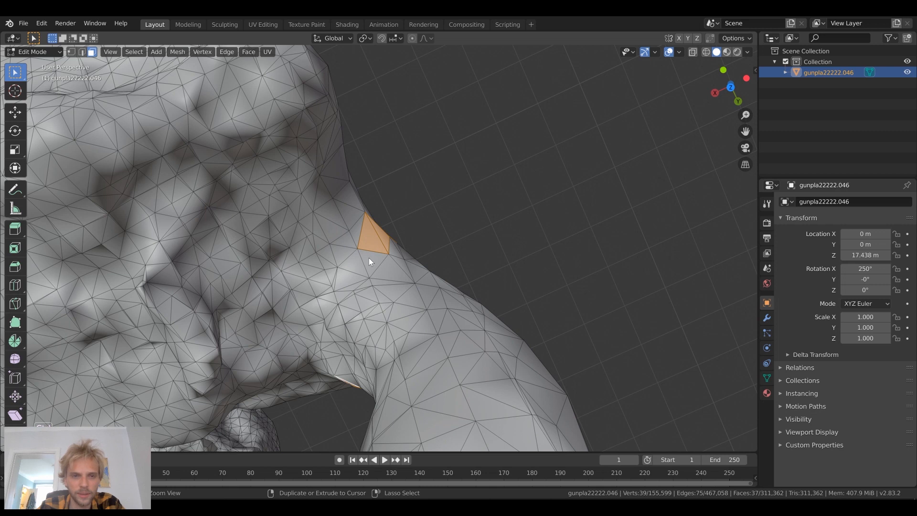
left_click(369, 258, "ctrl")
Delete the selected ring of faces to cut the hooked end off the arm piece.
key("x")
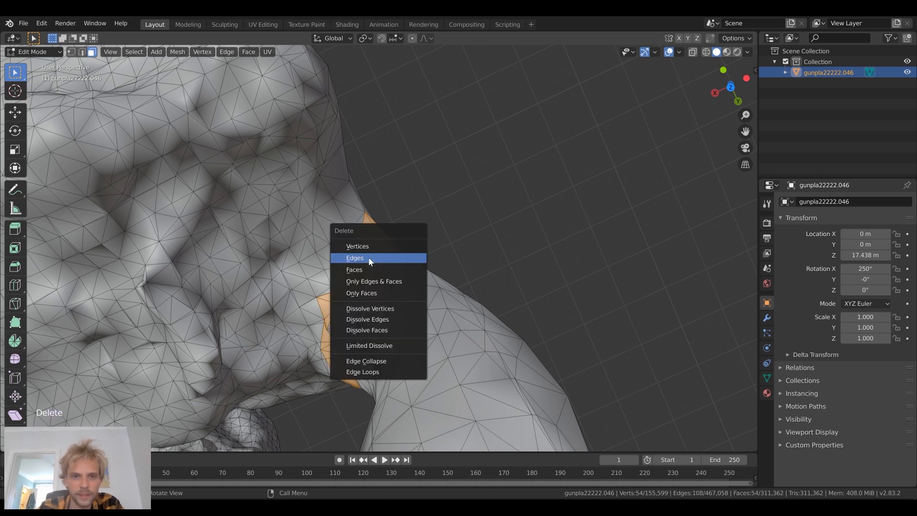
left_click(372, 271)
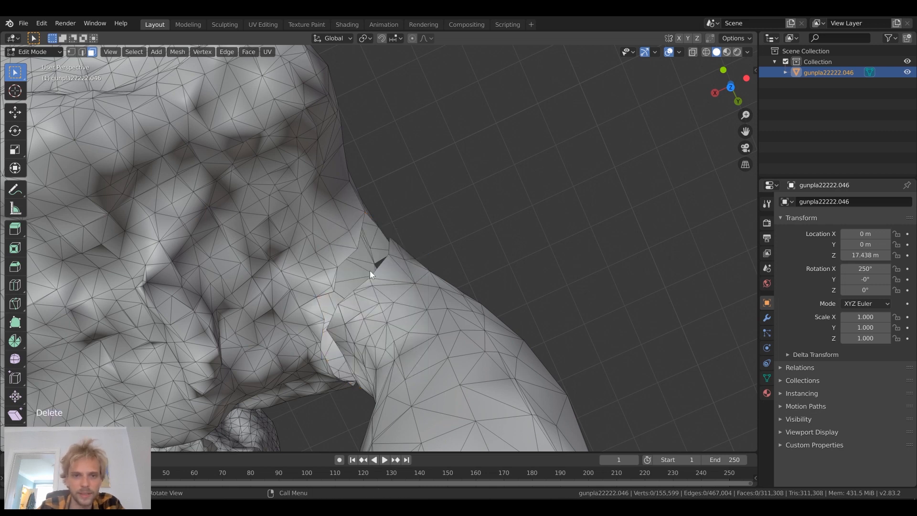
middle_click_drag(382, 301, 437, 196)
scroll(434, 198, "down", 6)
mouse_move(420, 234)
middle_mouse_down()
mouse_move(448, 232)
mouse_move(426, 247)
middle_mouse_up()
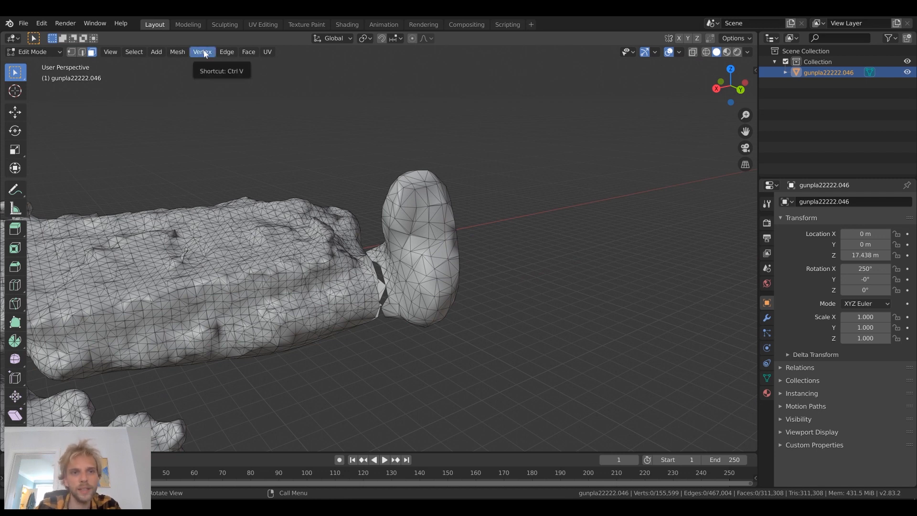
Try to separate the hooked end from the figure with Separate by Selection.
left_click(132, 52)
left_click(177, 52)
left_click(177, 51)
mouse_move(217, 258)
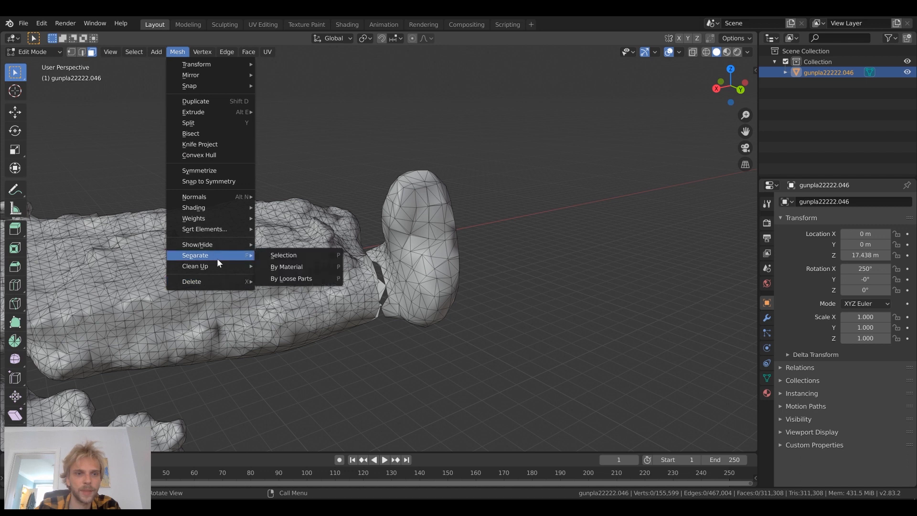
left_click(320, 254)
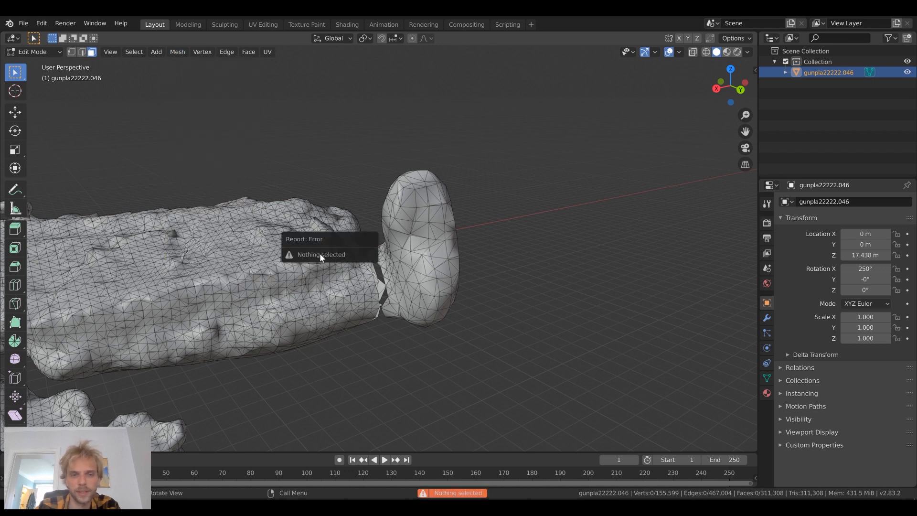
Separate the mesh by loose parts so the hooked end becomes its own object.
left_click(176, 51)
mouse_move(215, 256)
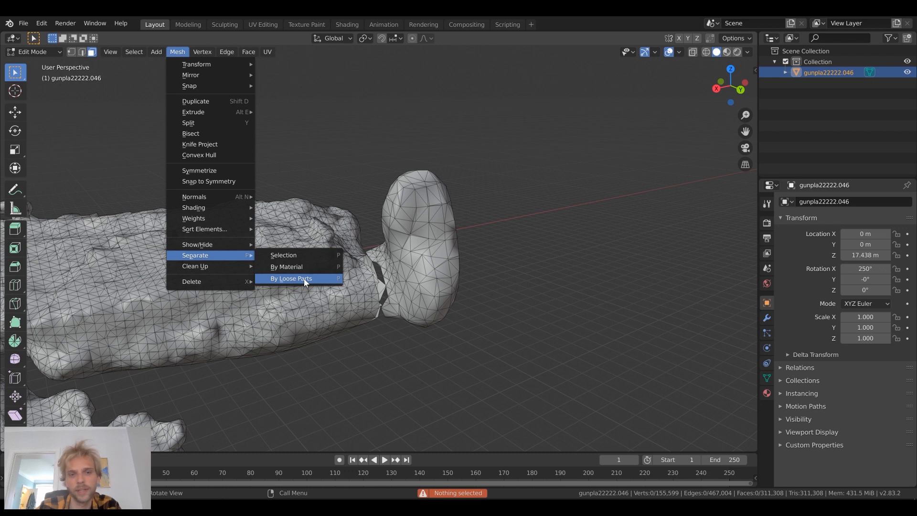
left_click(304, 281)
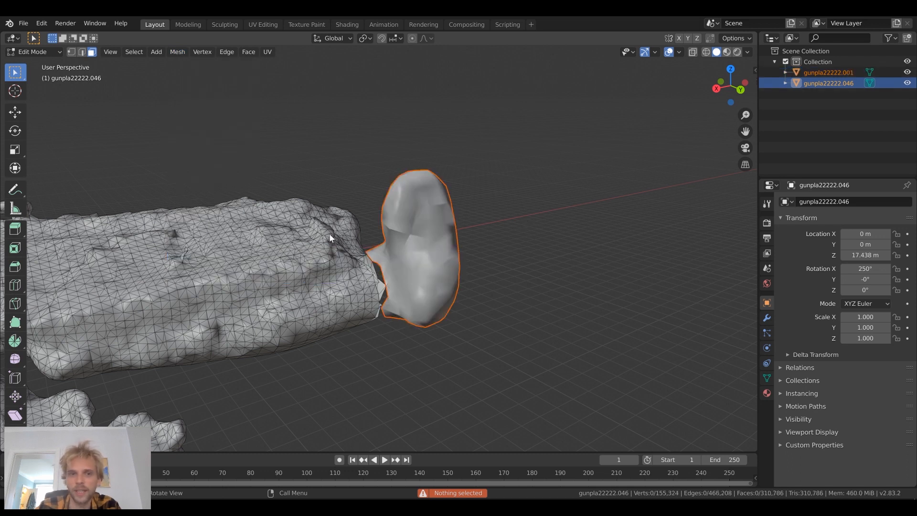
Return to Object Mode and delete the separated hooked end.
middle_click_drag(428, 218, 368, 274)
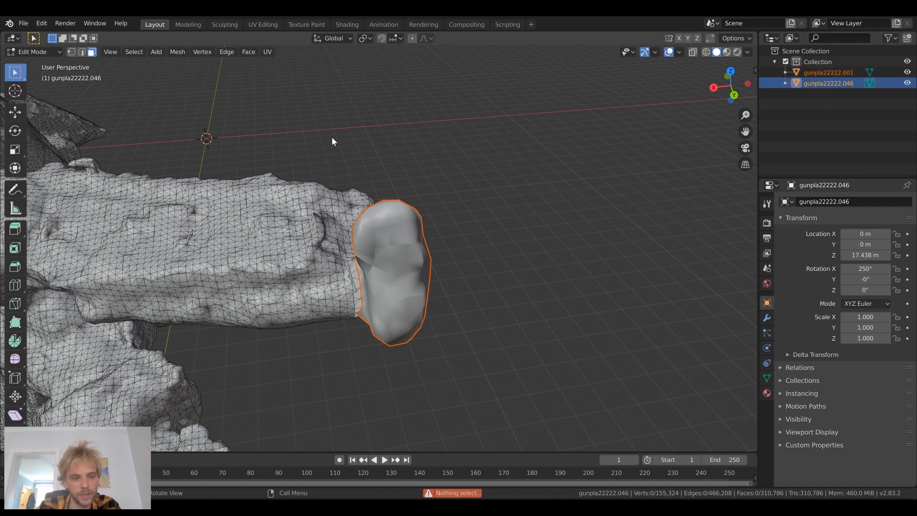
key("Tab")
left_click(428, 303)
left_click(379, 289)
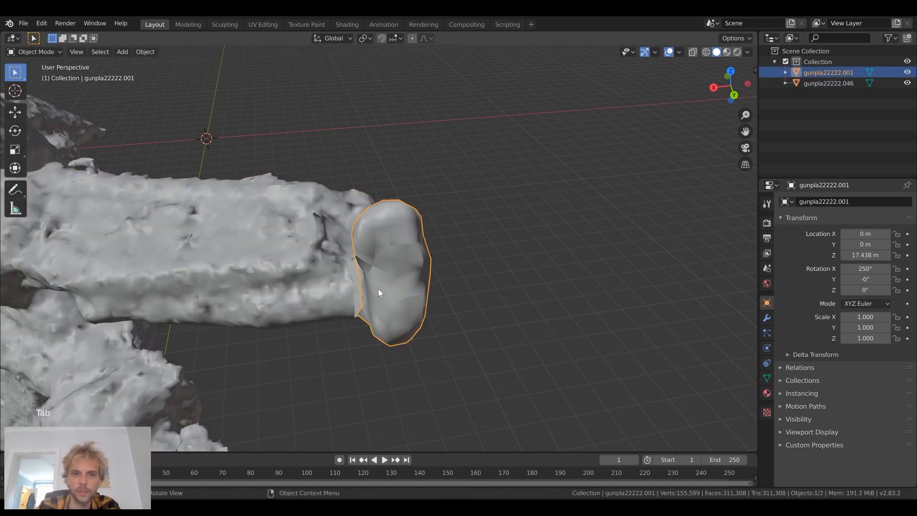
key("Delete")
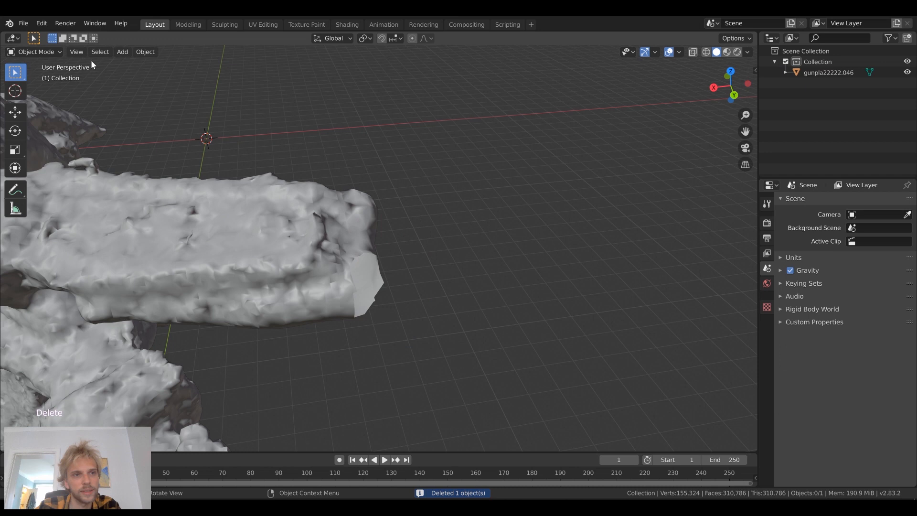
Put the remaining figure gunpla22222.046 in Edit Mode with edge selection, ready to work on the arm's open cut end.
left_click(263, 226)
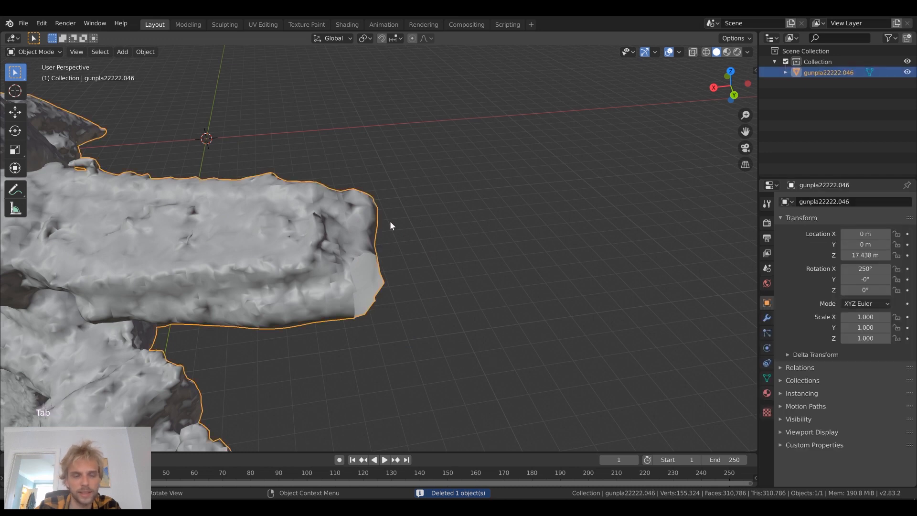
key("Tab")
middle_click_drag(375, 271, 351, 265)
scroll(352, 265, "up", 8)
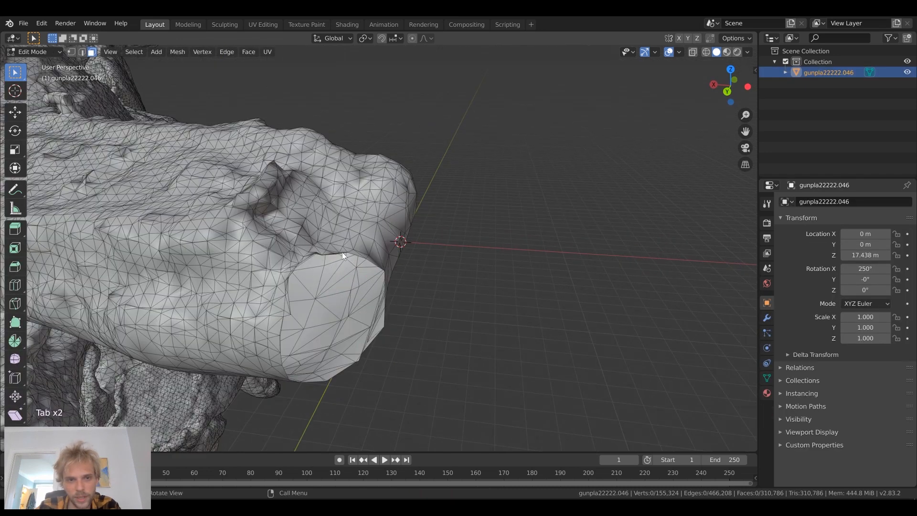
key("2")
scroll(380, 133, "up", 3)
scroll(380, 139, "down", 1)
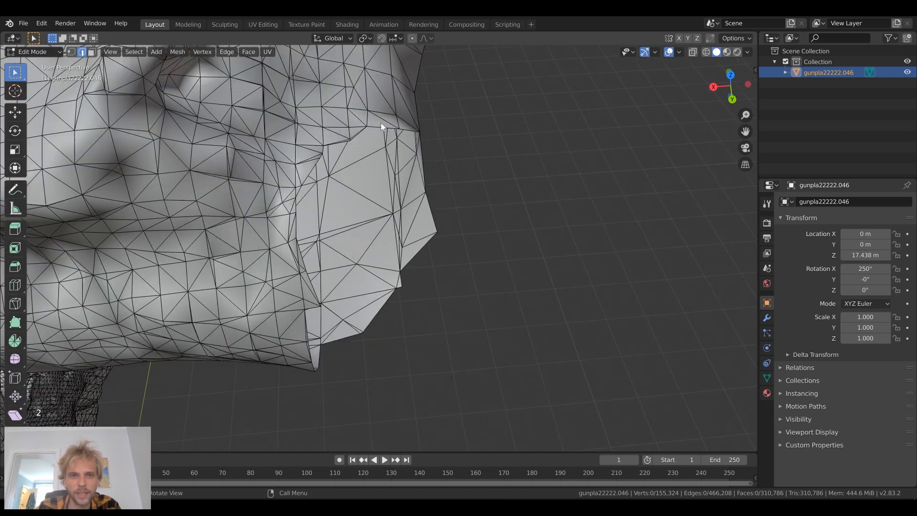
Try to select the boundary edge loop around the hole at the arm's cut end.
key("shift")
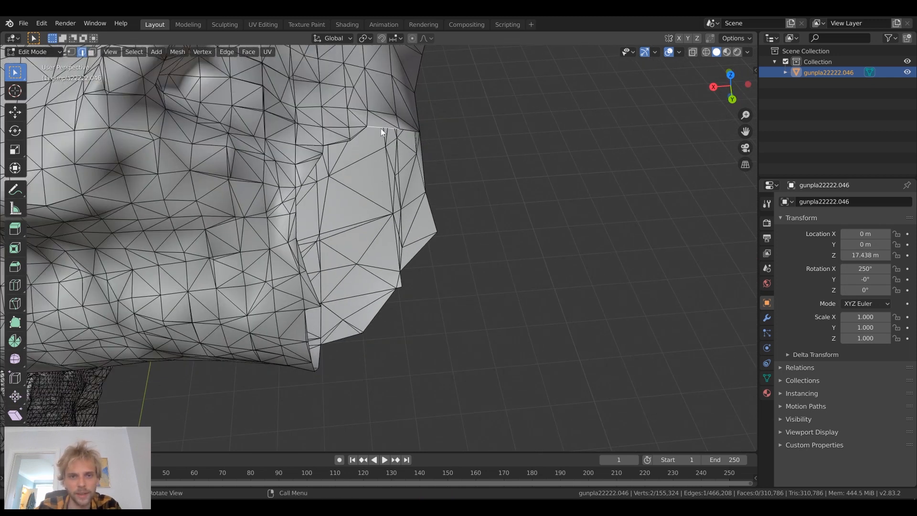
key("ctrl")
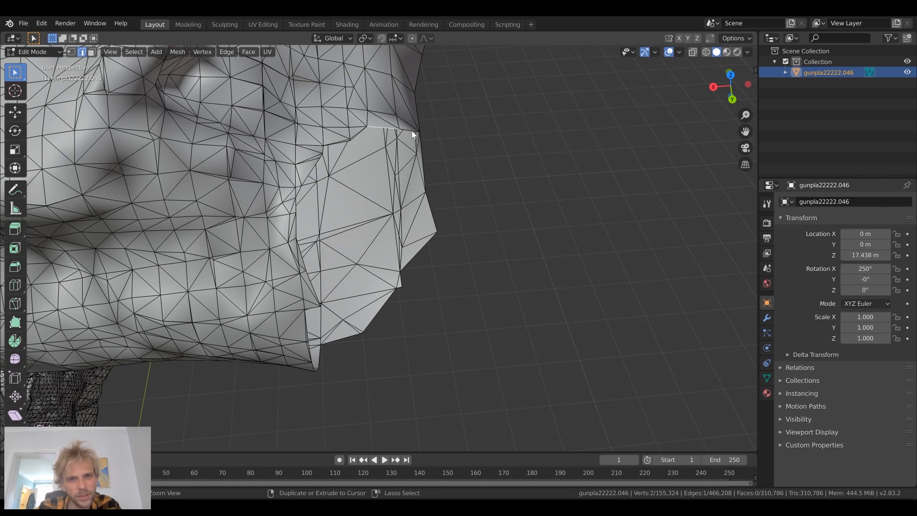
left_click(441, 140)
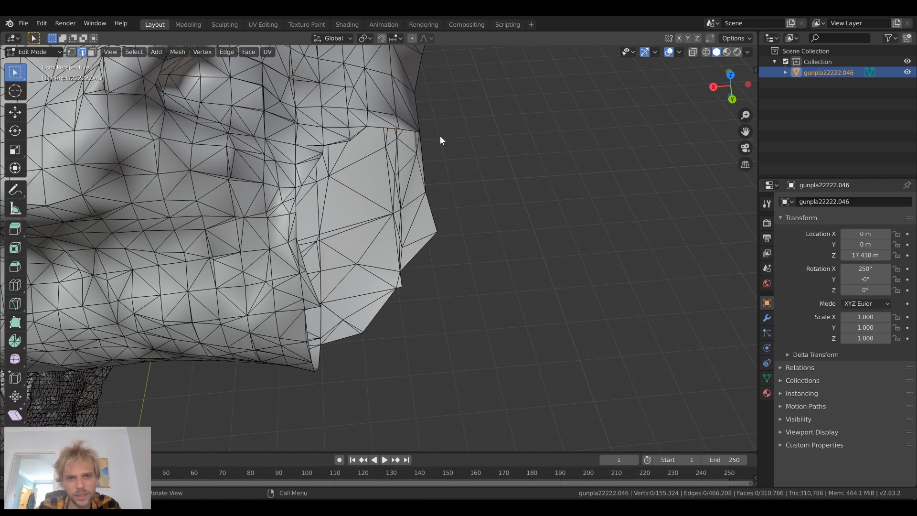
left_click(406, 130, "alt")
middle_click_drag(460, 197, 417, 107)
scroll(330, 273, "up", 2)
middle_click_drag(313, 187, 483, 330)
left_click(482, 330)
scroll(381, 291, "up", 3)
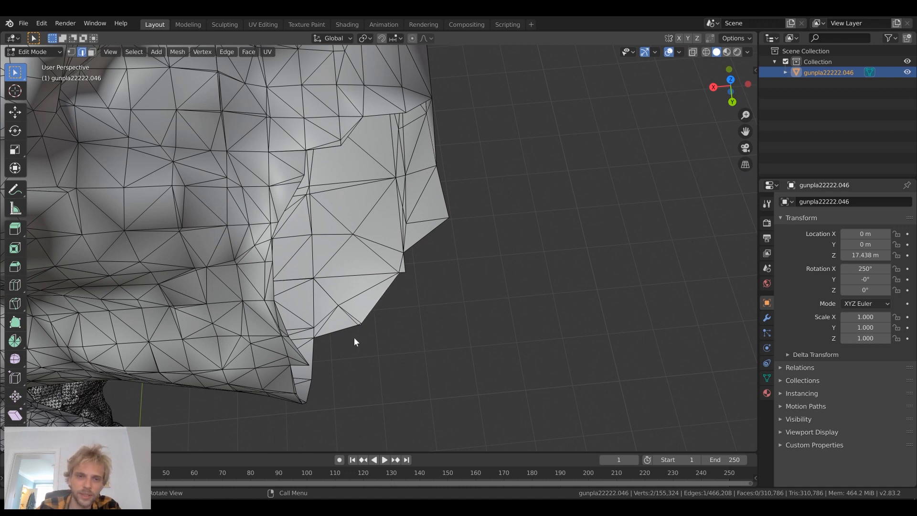
middle_click_drag(397, 313, 454, 186)
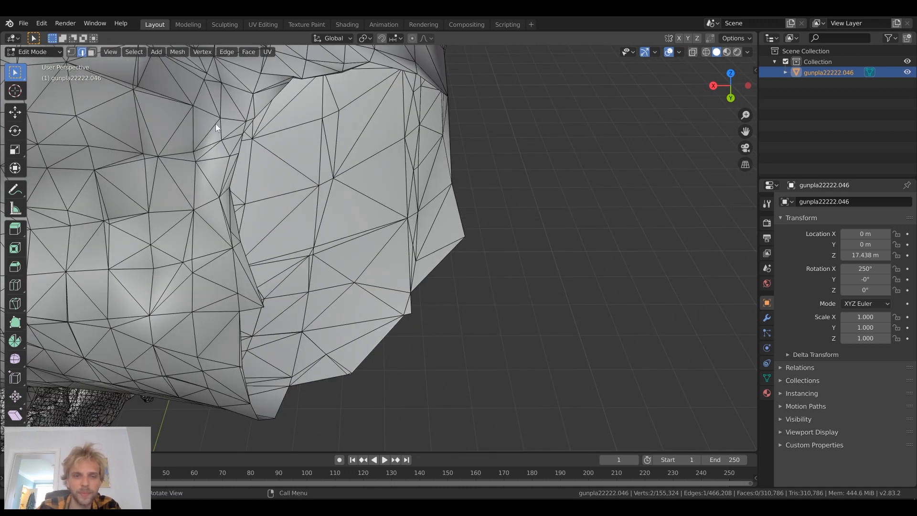
scroll(292, 224, "down", 2)
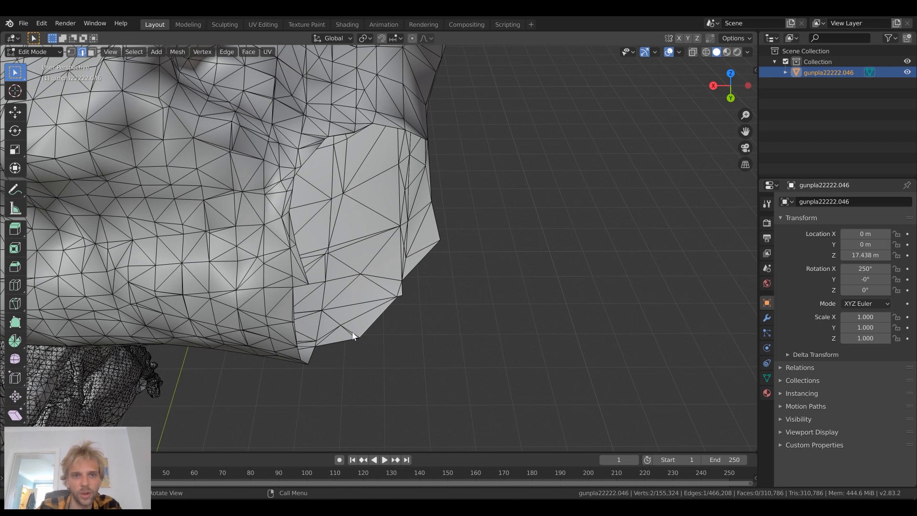
left_click(171, 52)
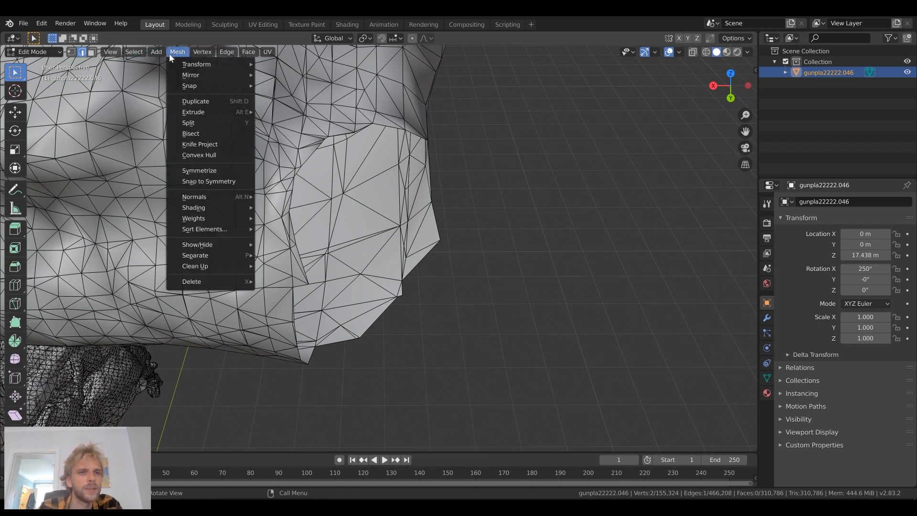
mouse_move(236, 258)
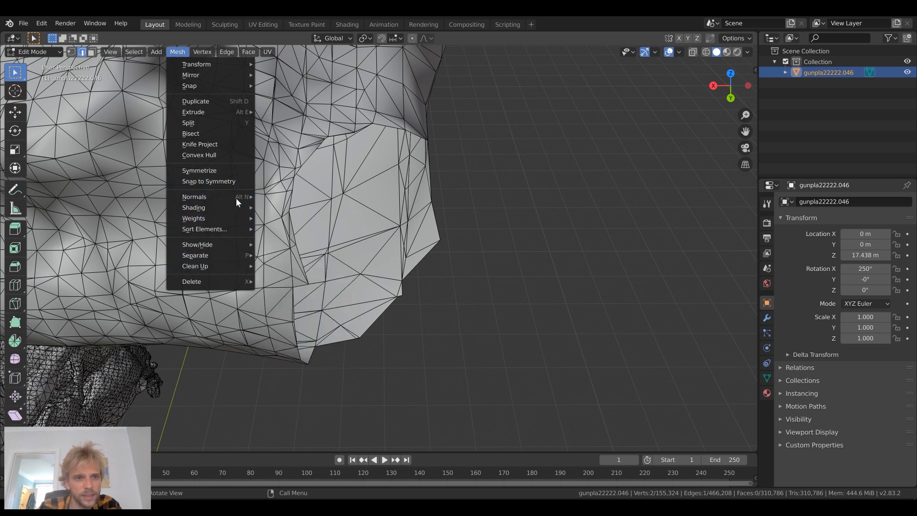
mouse_move(247, 221)
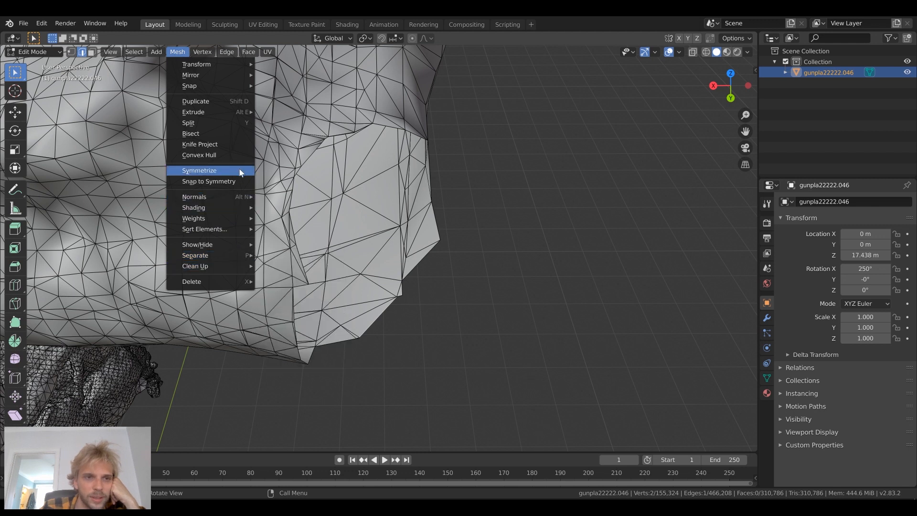
left_click(177, 52)
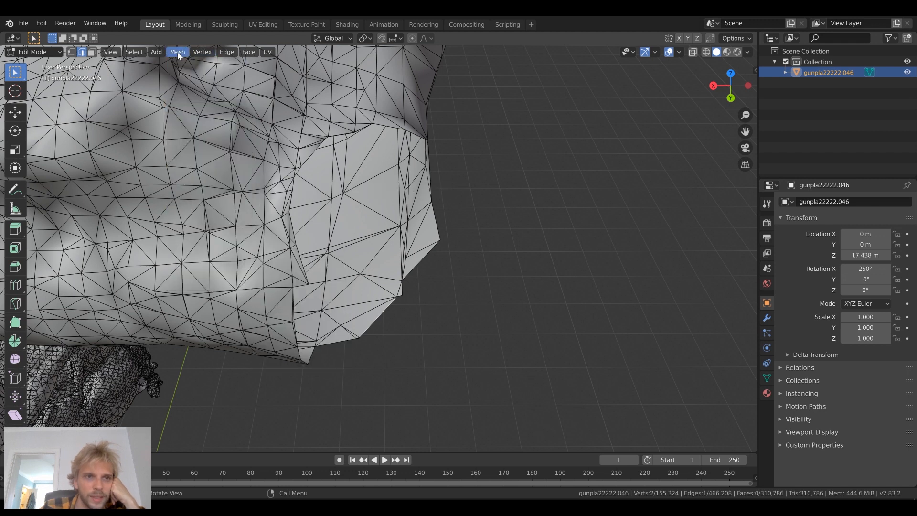
Extend the selection to all open boundary edges with Select Similar by Amount of Faces Around an Edge.
left_click(142, 53)
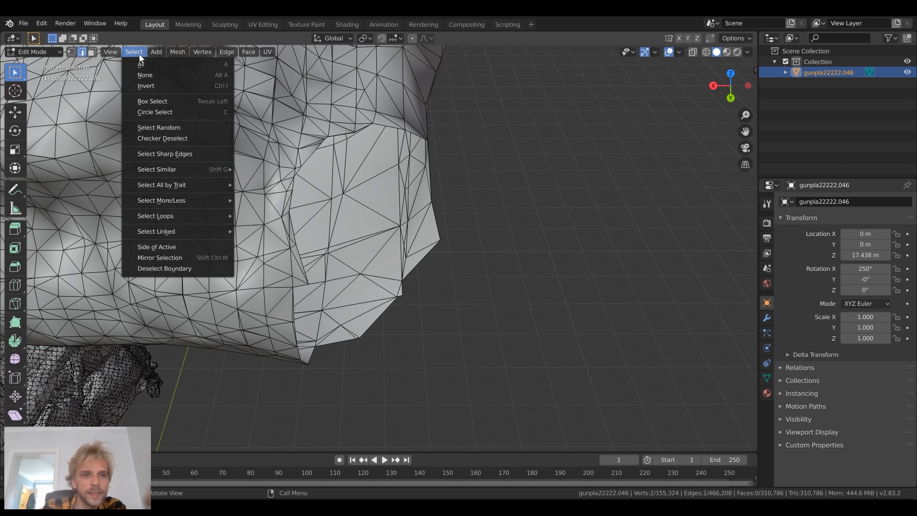
mouse_move(172, 188)
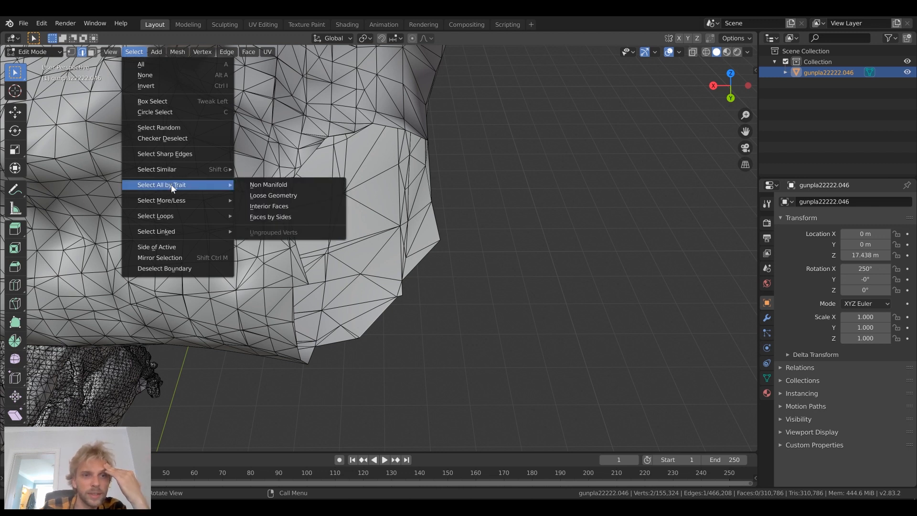
mouse_move(179, 169)
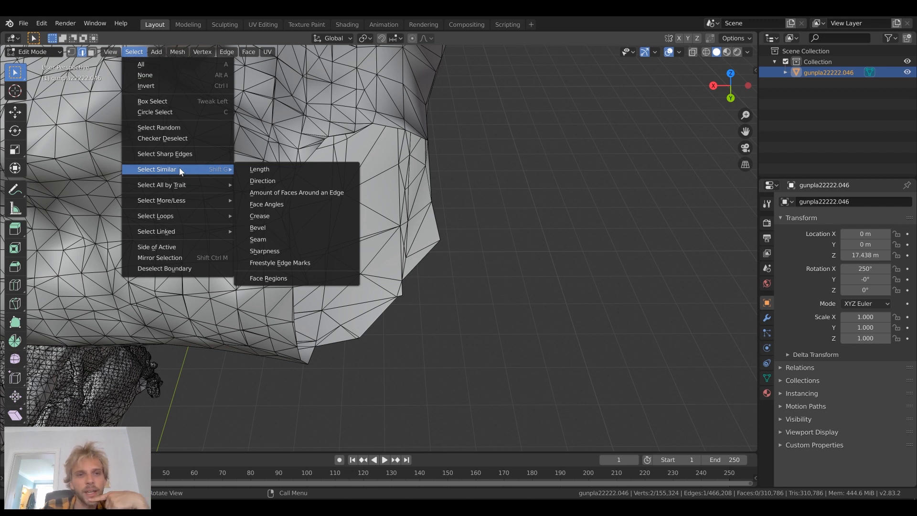
left_click(288, 196)
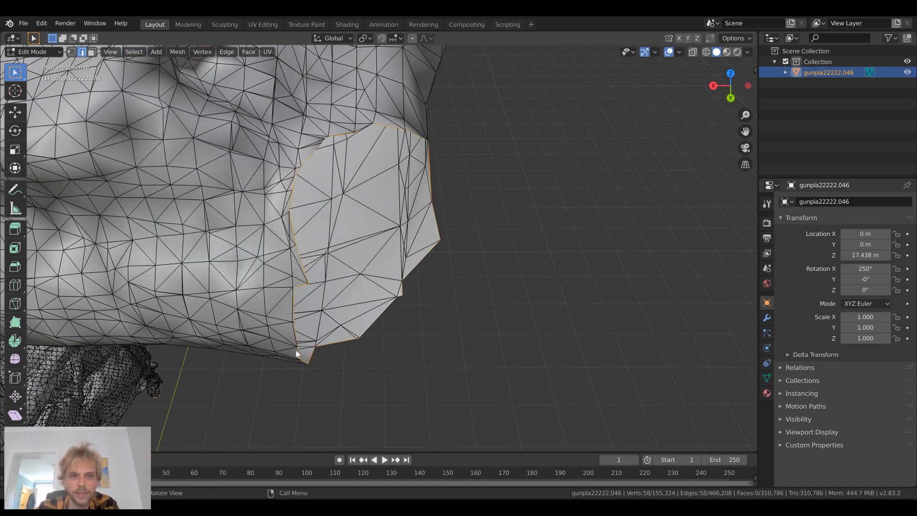
Inspect the selected boundary edges at the arm's cut end and at the lower end of the support rod.
scroll(390, 321, "down", 5)
scroll(381, 299, "up", 4)
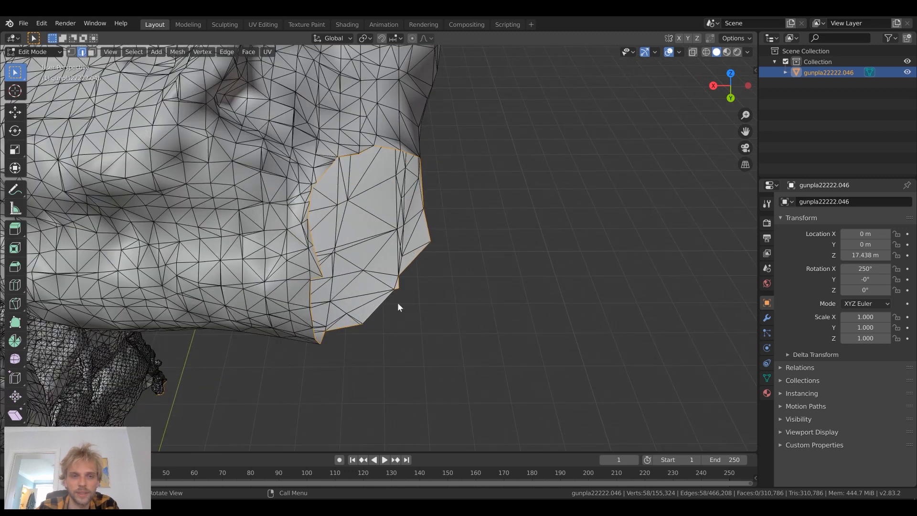
scroll(382, 239, "down", 5)
middle_click_drag(400, 294, 400, 354)
scroll(420, 407, "up", 4)
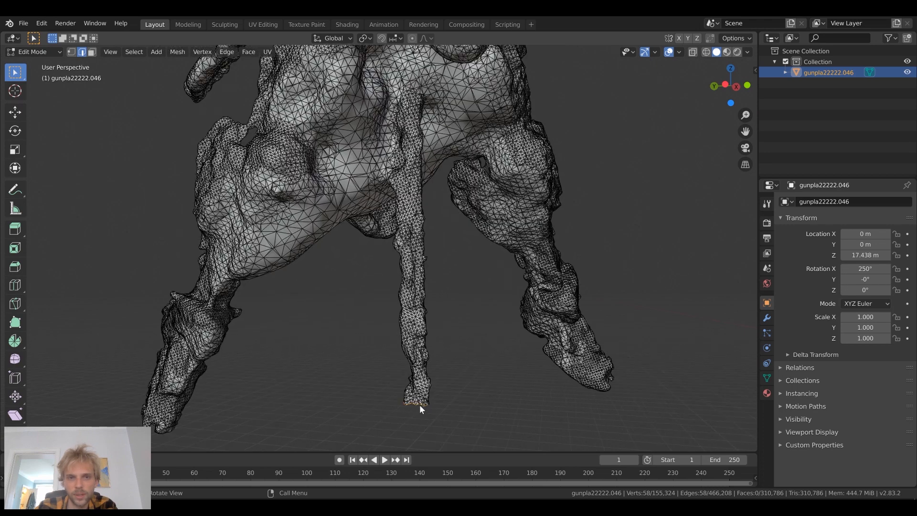
middle_click_drag(441, 410, 440, 394)
middle_click_drag(440, 394, 421, 246, "shift")
scroll(421, 243, "up", 5)
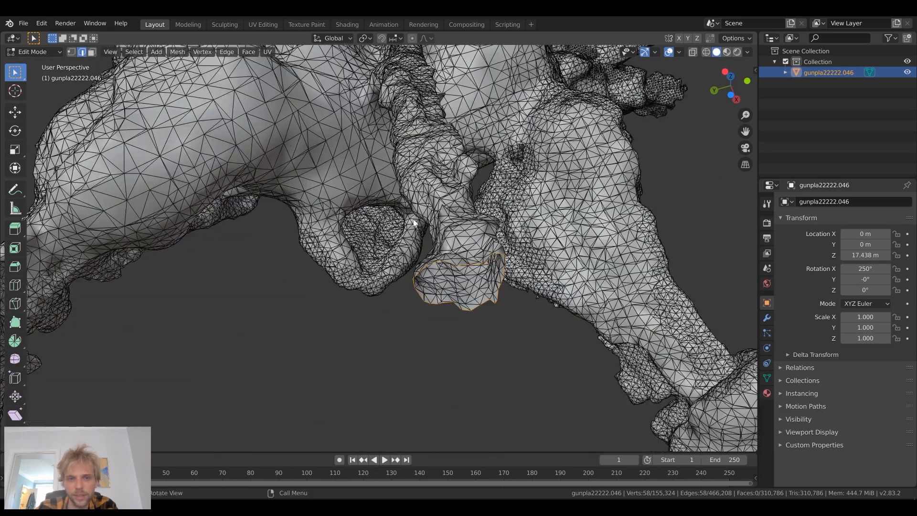
scroll(363, 200, "down", 8)
middle_click_drag(335, 188, 341, 261)
scroll(329, 244, "down", 4)
scroll(307, 221, "up", 9)
middle_click_drag(294, 206, 426, 286, "shift")
scroll(263, 209, "down", 4)
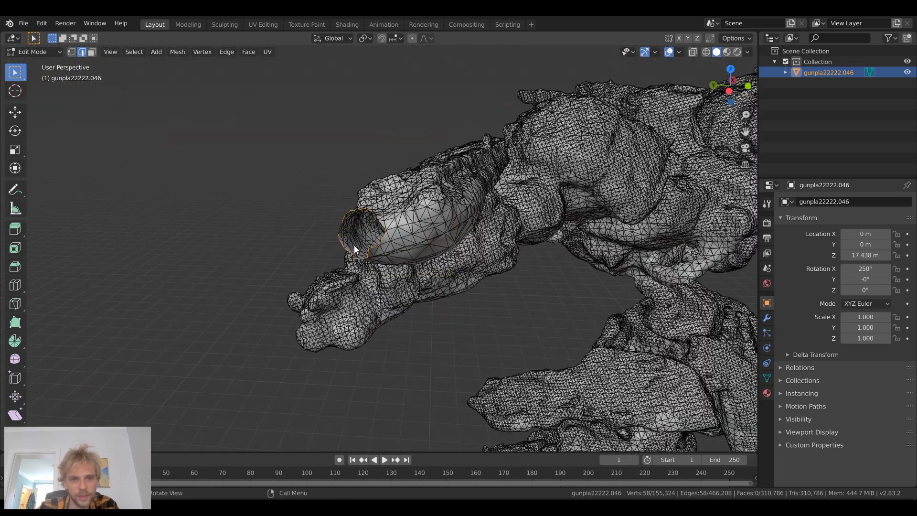
Fill the selected boundary loops with faces to close the open holes in the mesh.
scroll(354, 246, "up", 8)
key("ctrl+f")
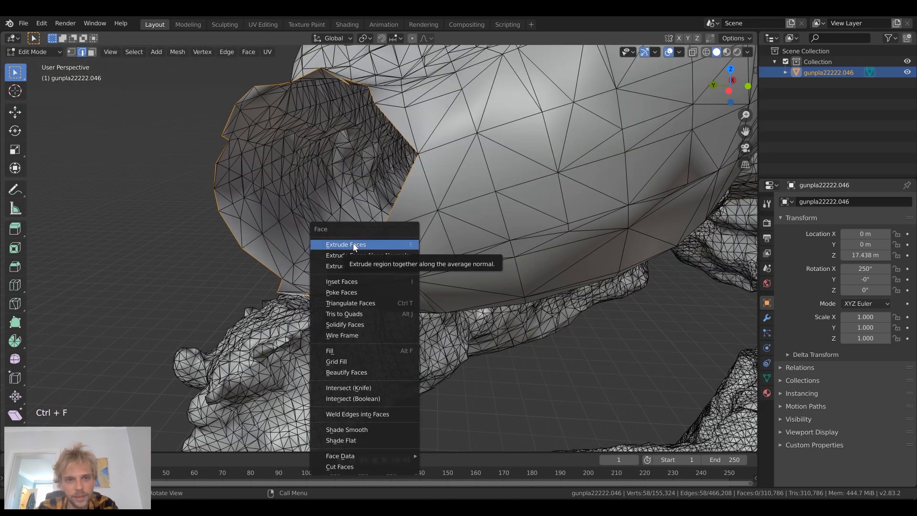
left_click(356, 350)
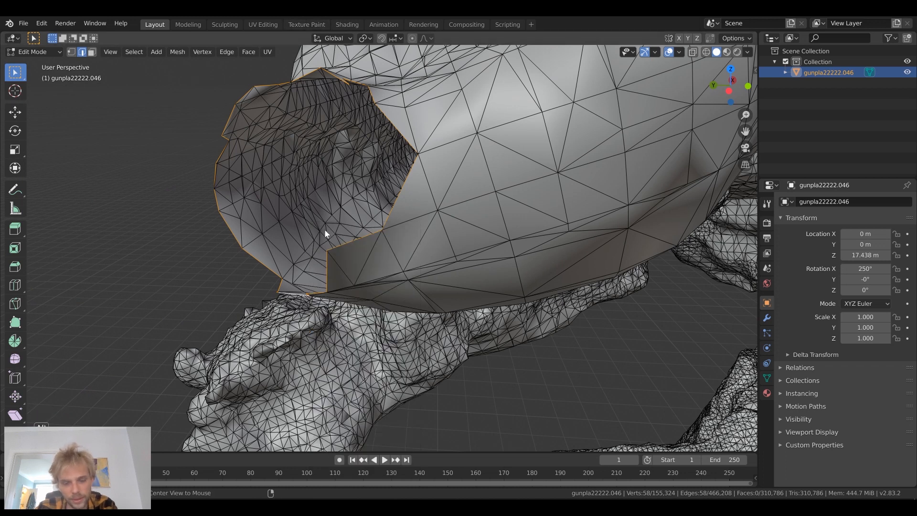
key("alt+f")
mouse_move(325, 234)
middle_mouse_down()
mouse_move(333, 251)
mouse_move(313, 229)
mouse_move(320, 233)
middle_mouse_up()
scroll(321, 235, "down", 4)
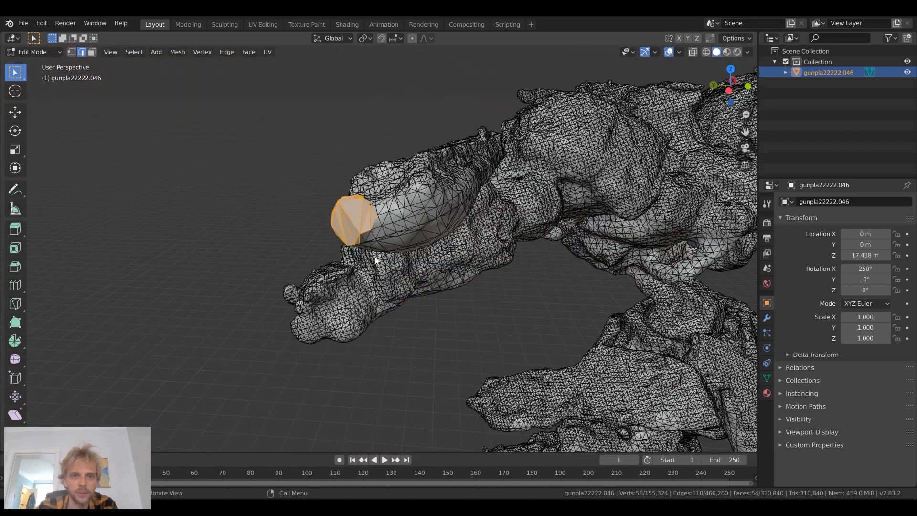
Clear the filled-face selection by picking a single edge, and examine the whole figure from several sides, including the legs and support rod.
scroll(382, 267, "down", 3)
middle_click_drag(392, 274, 330, 291)
scroll(352, 295, "up", 5)
left_click(350, 293)
scroll(350, 293, "down", 2)
scroll(329, 291, "down", 1)
middle_click_drag(509, 242, 504, 201)
scroll(504, 202, "down", 3)
middle_click_drag(478, 270, 317, 194)
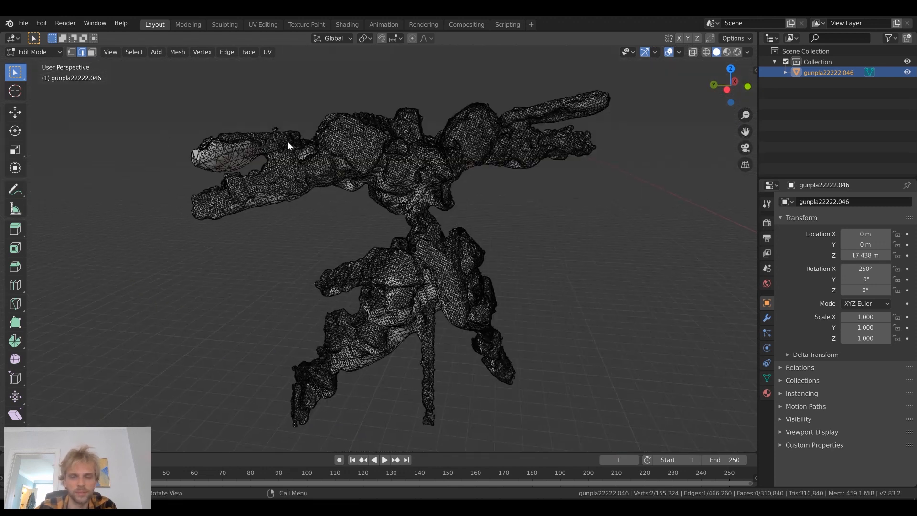
middle_click_drag(428, 328, 388, 190)
scroll(411, 298, "up", 4)
scroll(388, 190, "up", 4)
middle_click_drag(386, 233, 420, 262, "shift")
scroll(426, 182, "down", 8)
middle_click_drag(351, 302, 434, 238)
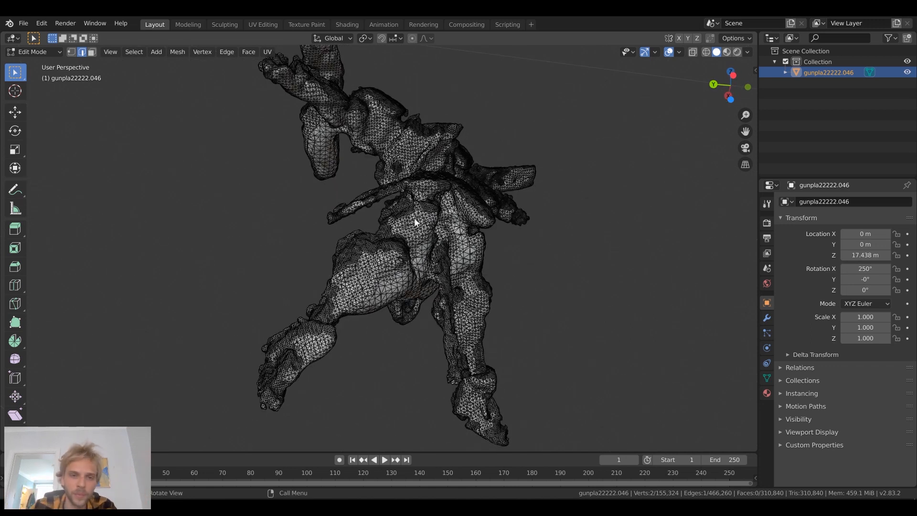
In face selection mode, select a connected path of faces arching around the support rod's upper end where it meets the torso.
scroll(471, 234, "up", 5)
scroll(497, 231, "up", 1)
scroll(438, 246, "up", 3)
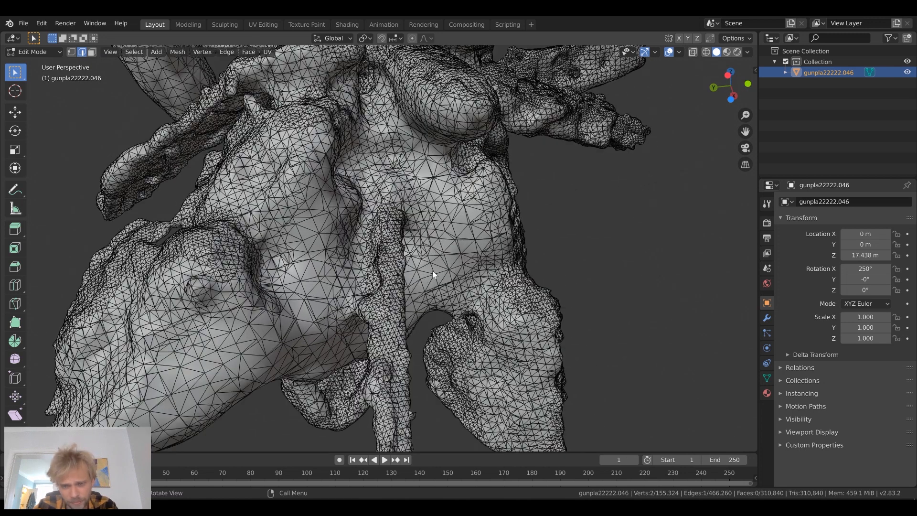
scroll(432, 270, "up", 4)
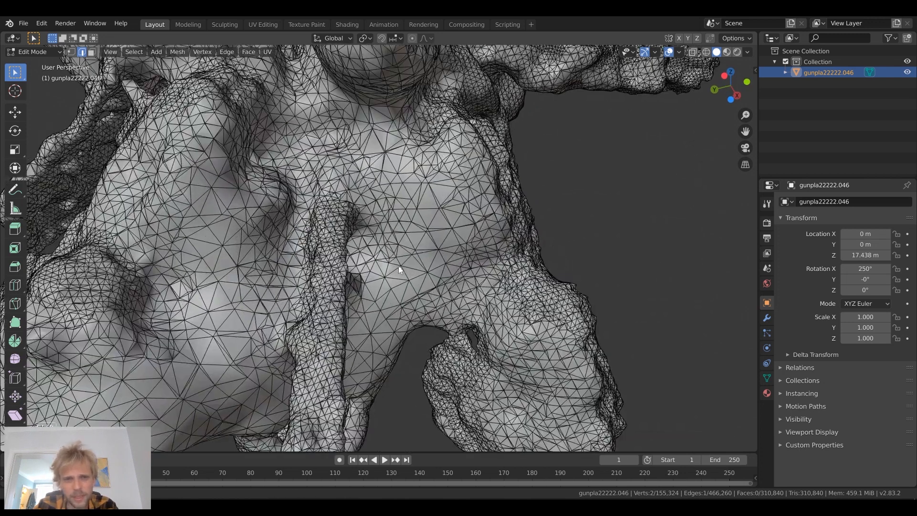
scroll(392, 286, "up", 1)
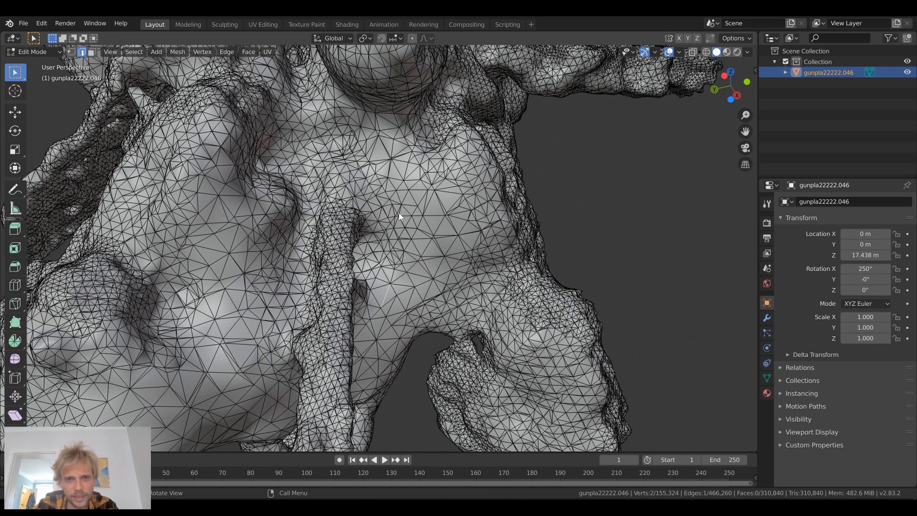
key("ctrl")
key("Escape")
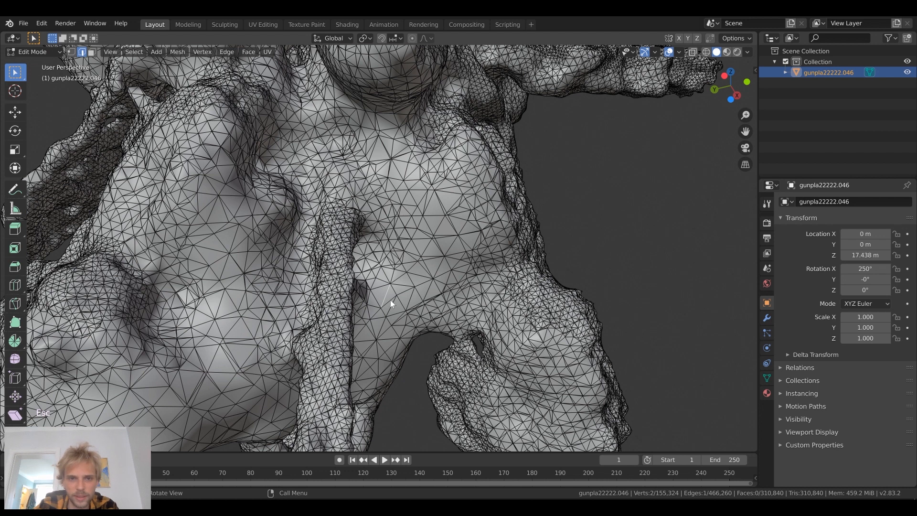
key("3")
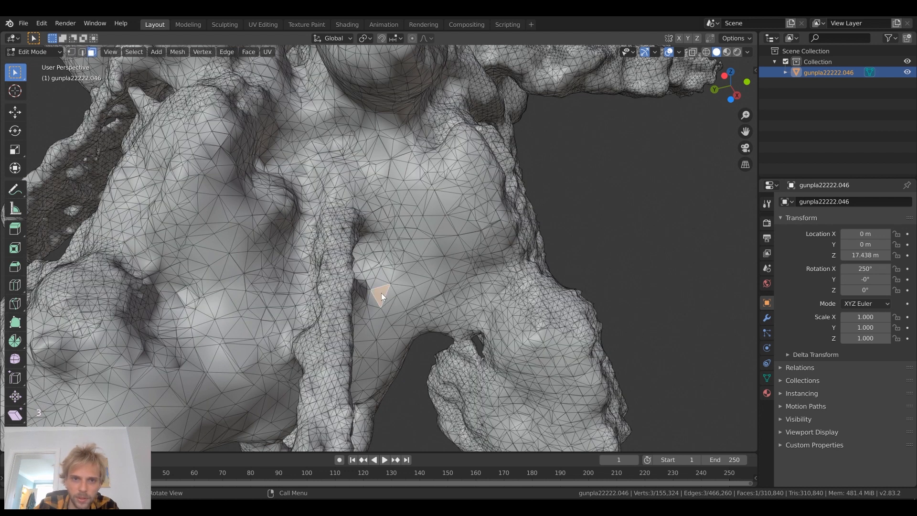
key("ctrl")
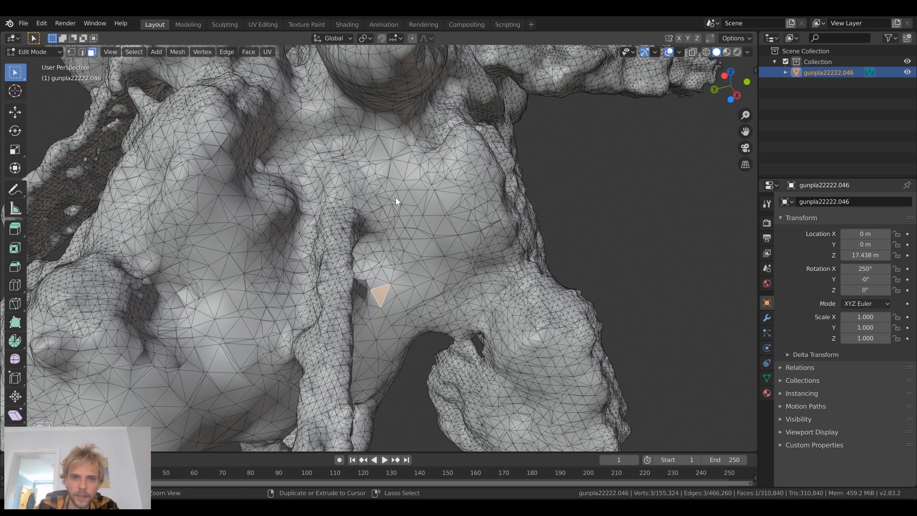
left_click(395, 197, "ctrl")
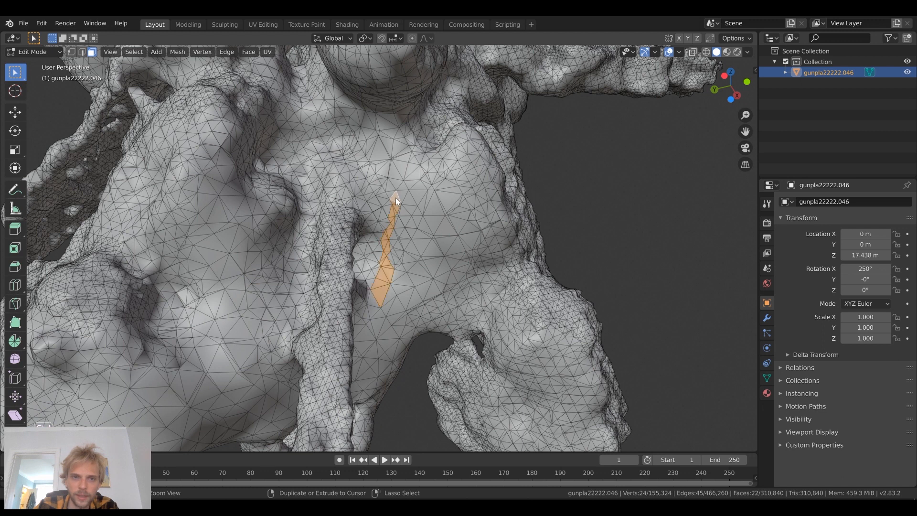
left_click(339, 170, "ctrl")
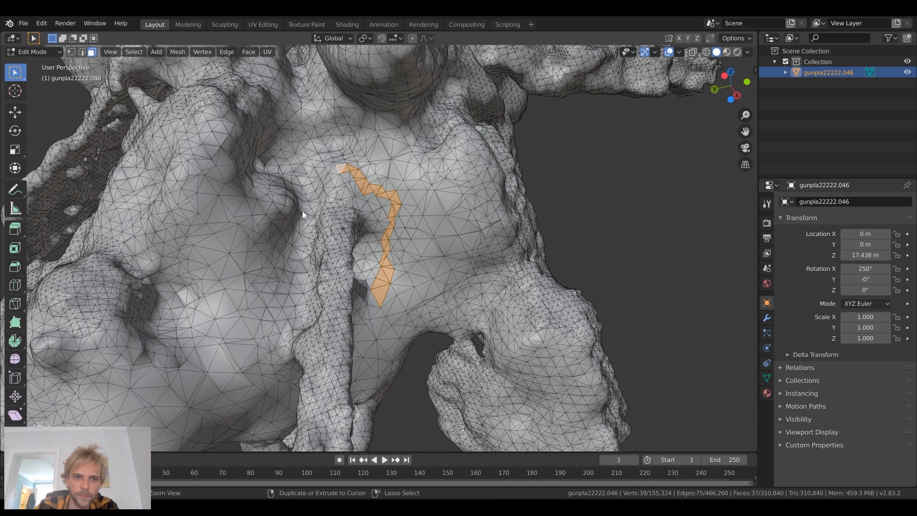
left_click(296, 236, "ctrl")
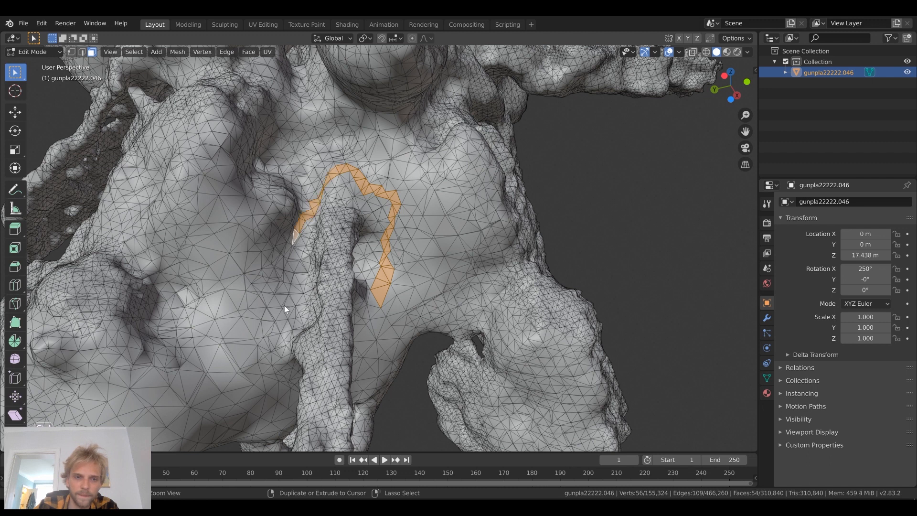
left_click(272, 313, "ctrl")
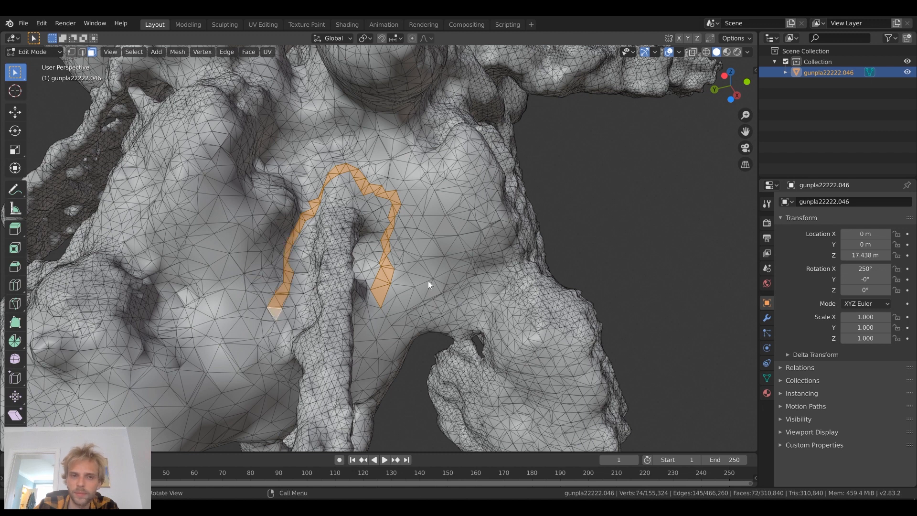
Set the Screencast Keys horizontal offset to 173, with the origin kept at Region.
middle_click_drag(428, 280, 423, 262)
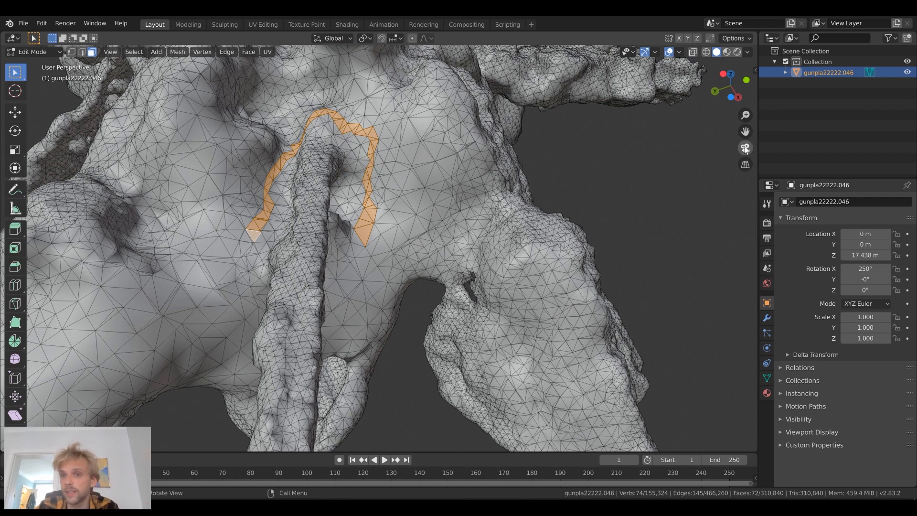
key("n")
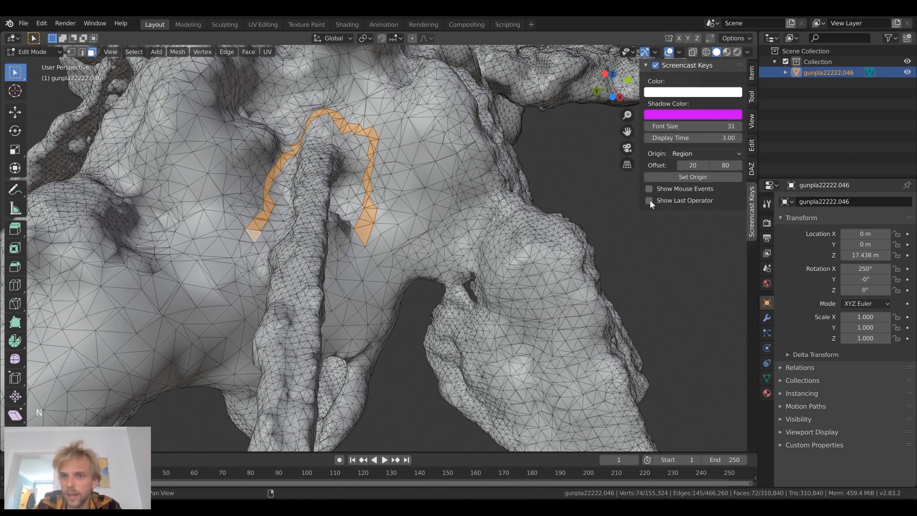
left_click(669, 176)
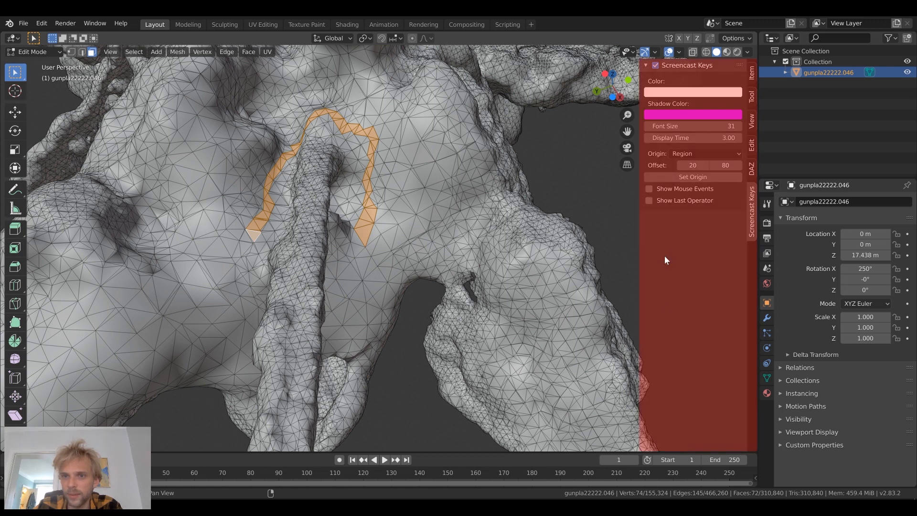
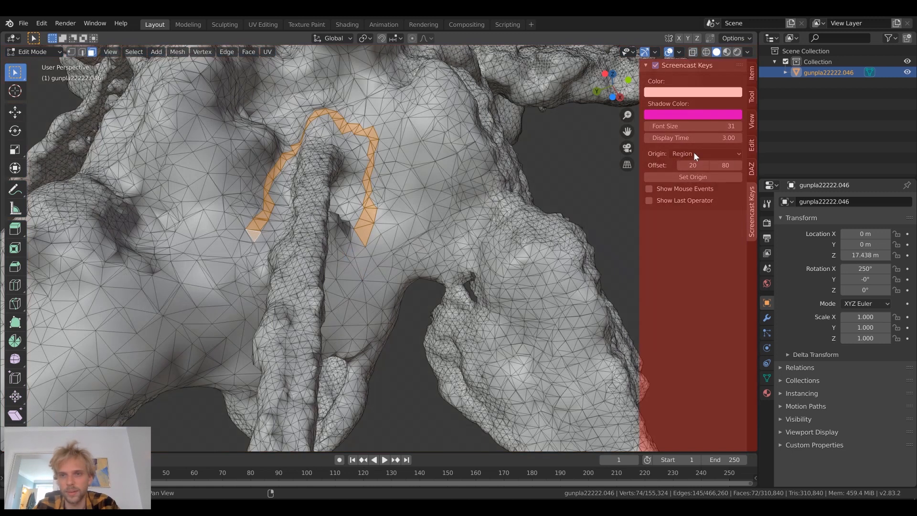
left_click(695, 153)
left_click(695, 152)
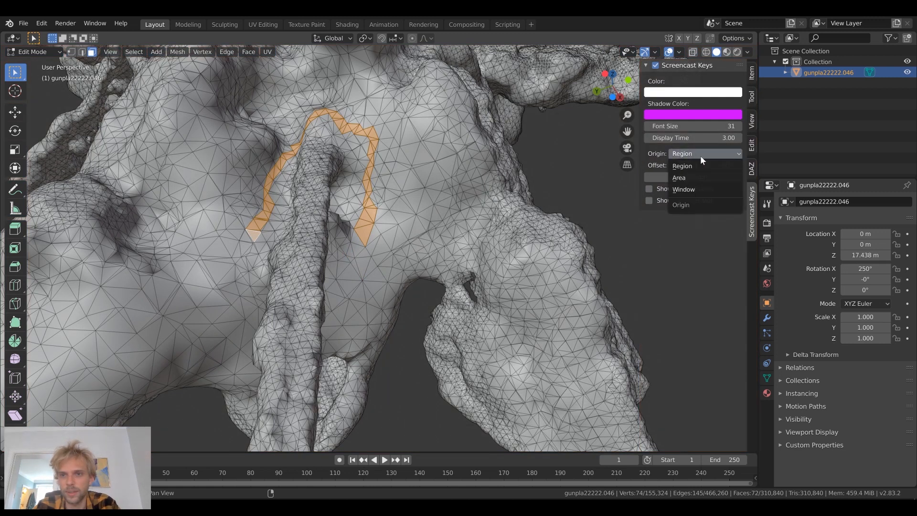
left_click(698, 155)
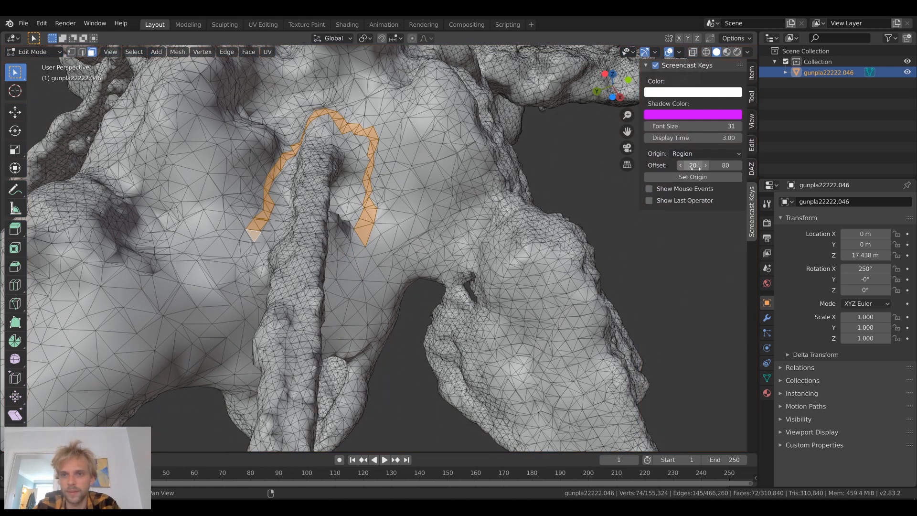
left_click_drag(695, 166, 717, 166)
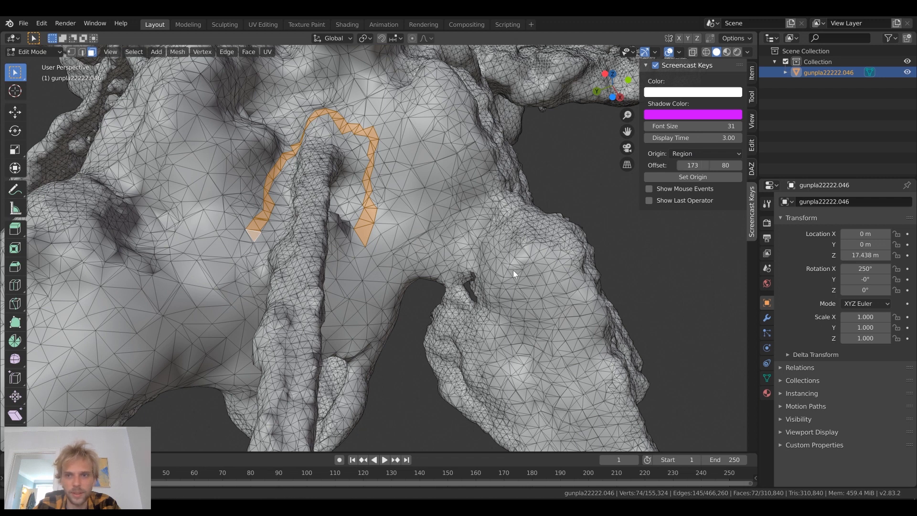
Switch to Object Mode and back to test the key overlay's position, and hide the sidebar.
middle_click_drag(513, 270, 517, 259)
key("Tab")
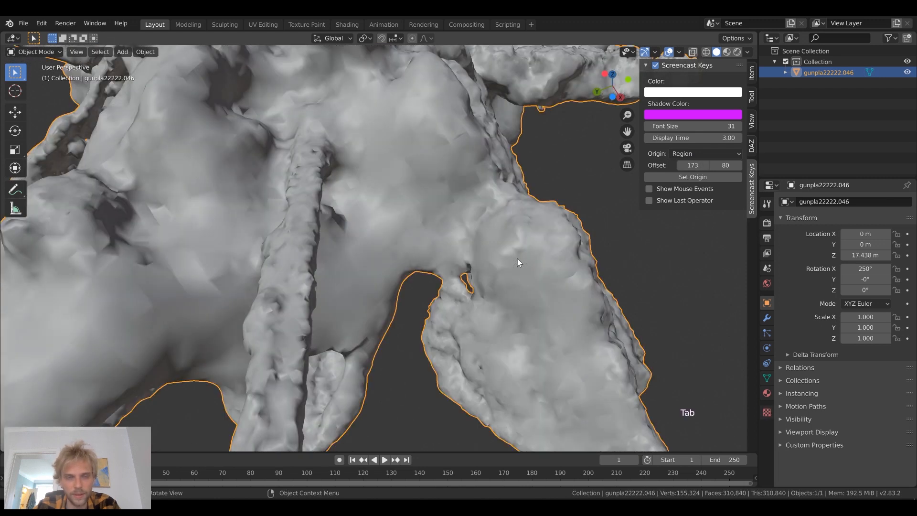
key("Tab")
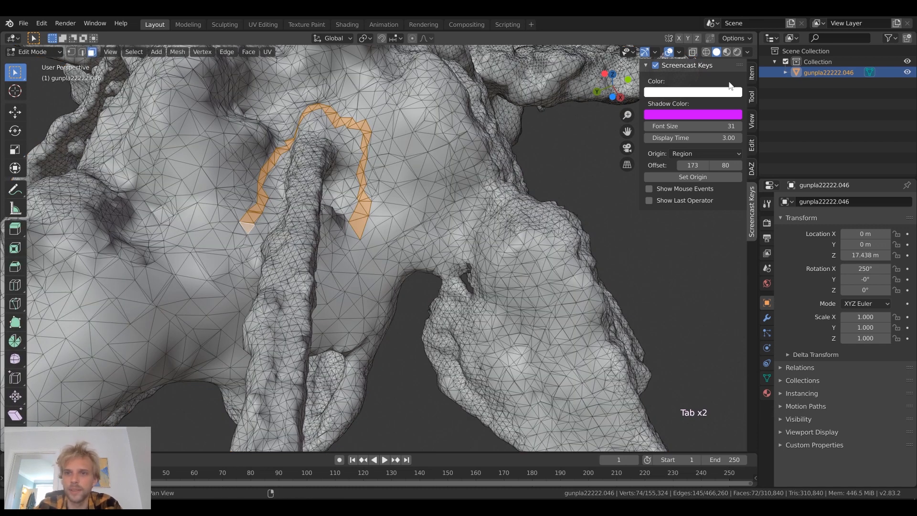
key("n")
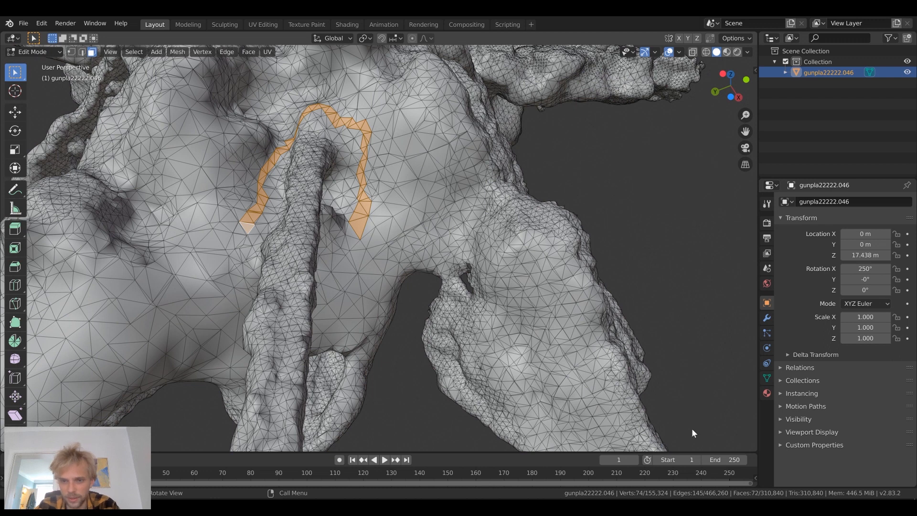
Return to Object Mode and select the figure near the support rod's attachment.
key("Tab")
scroll(629, 260, "down", 3)
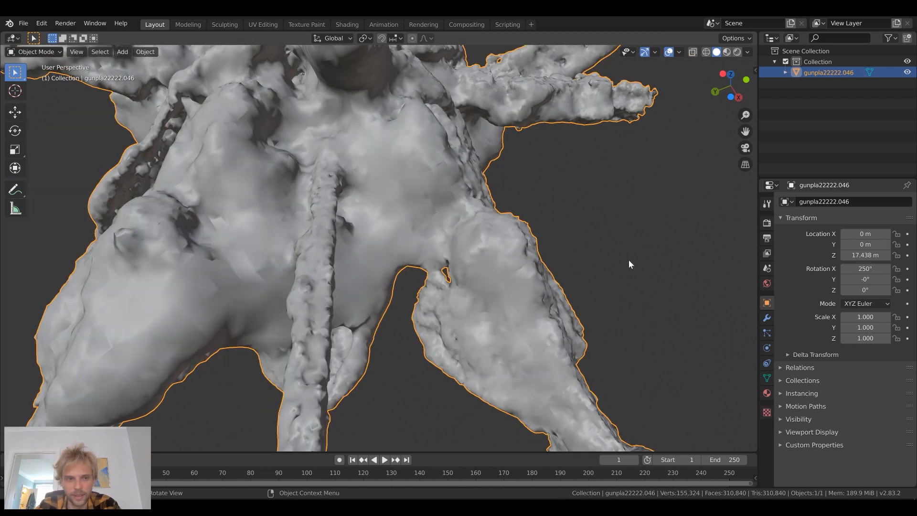
left_click(628, 260)
scroll(306, 201, "up", 3)
left_click(377, 176)
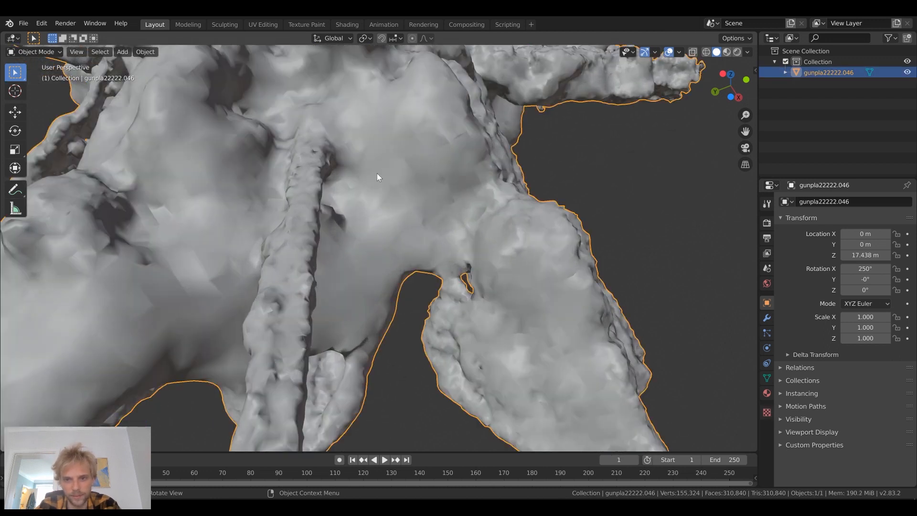
In Edit Mode, extend the selected face path down the torso along the support rod's outer side.
key("Tab")
middle_click_drag(395, 187, 614, 128)
key("n")
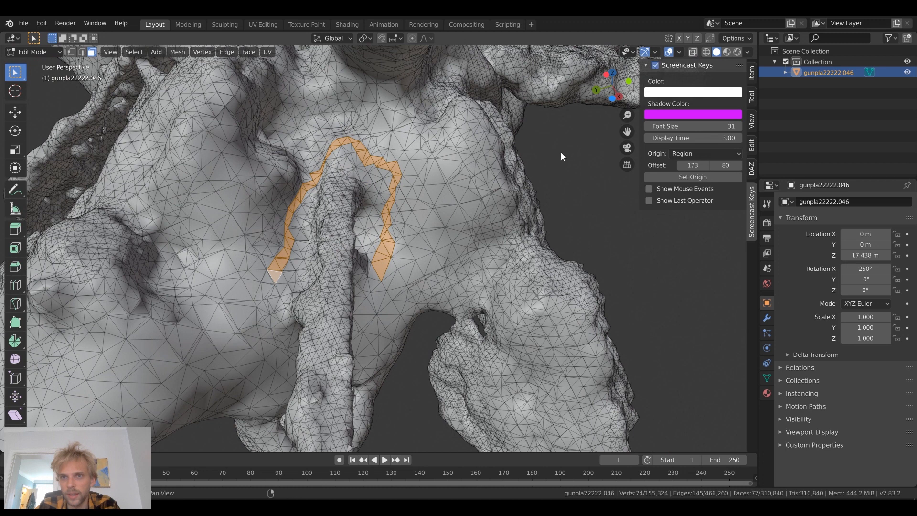
middle_click_drag(539, 184, 460, 212)
key("n")
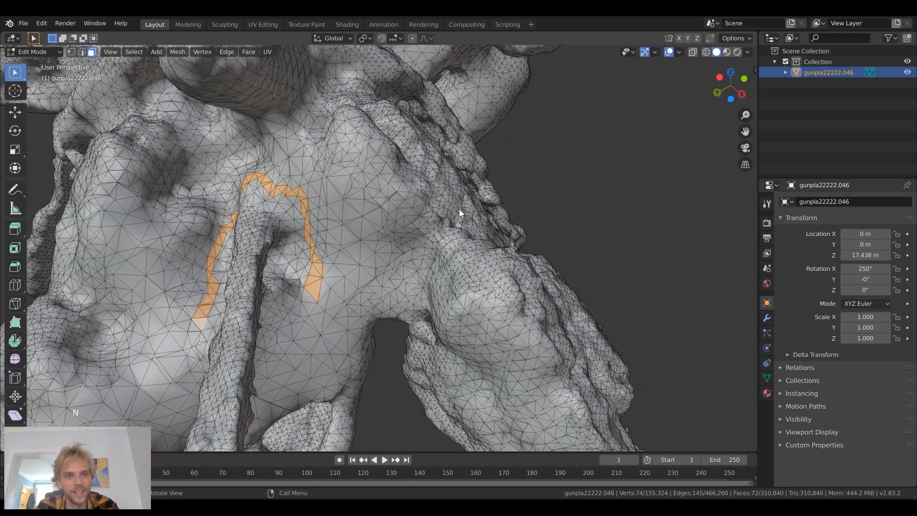
middle_click_drag(302, 273, 322, 216)
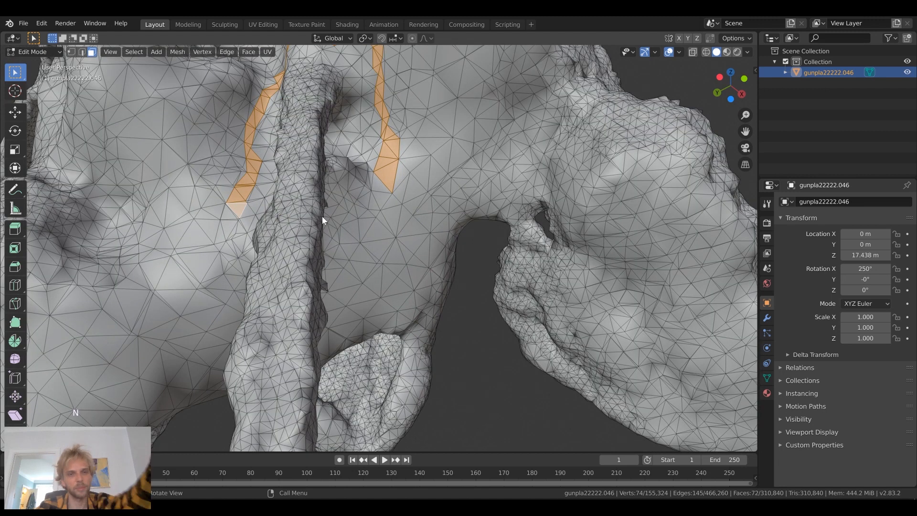
middle_click_drag(397, 187, 400, 185)
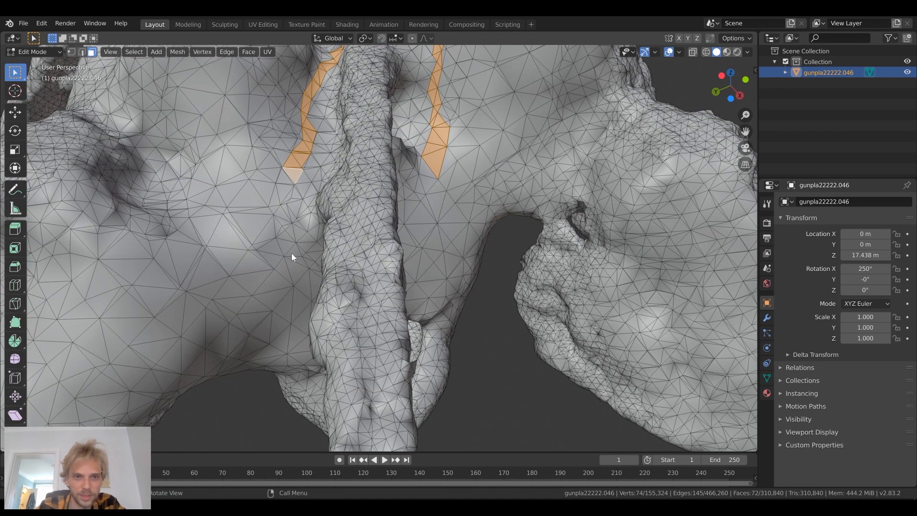
left_click(305, 248, "ctrl")
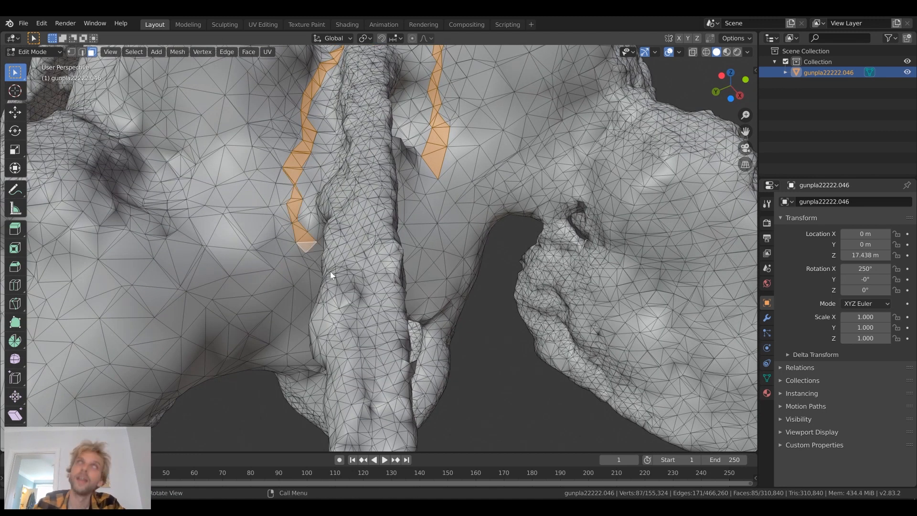
Continue the face selection beneath the rod's attachment and up its other side, completing a ring around the rod.
middle_click_drag(342, 263, 284, 231)
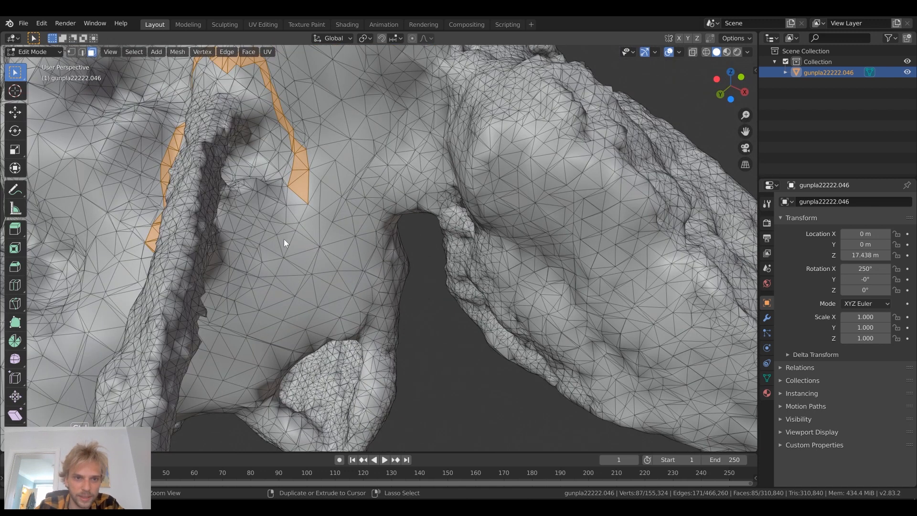
left_click(284, 239, "ctrl")
left_click(292, 200, "ctrl")
middle_click_drag(292, 201, 317, 205)
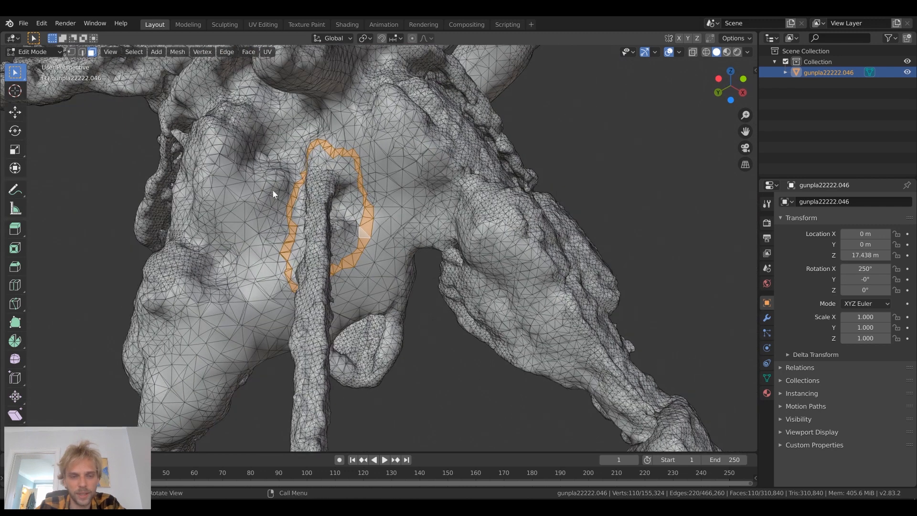
scroll(300, 209, "up", 2)
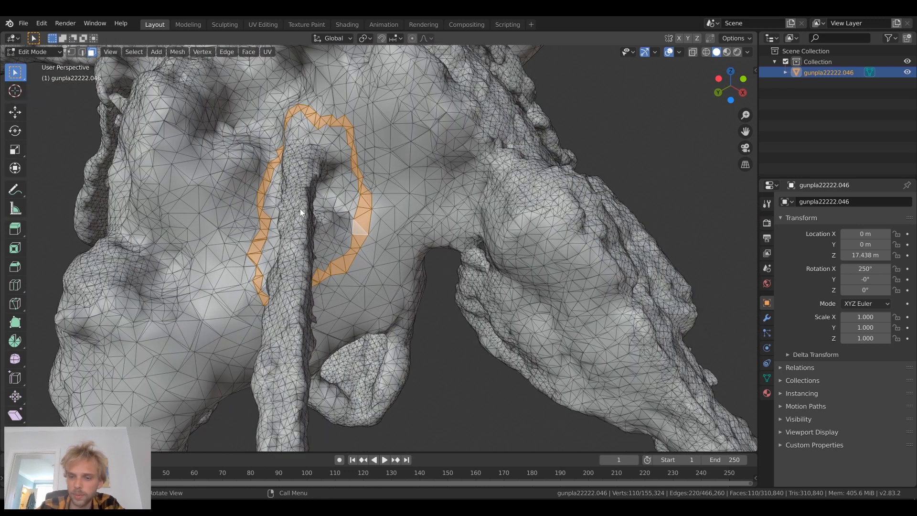
Delete the selected ring of faces around the rod and separate the mesh by loose parts.
key("x")
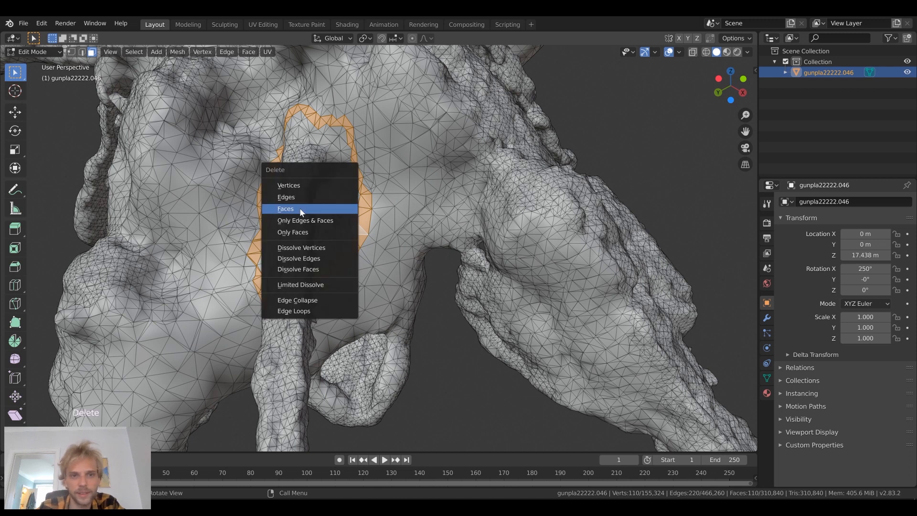
left_click(299, 208)
middle_click_drag(318, 192, 386, 156)
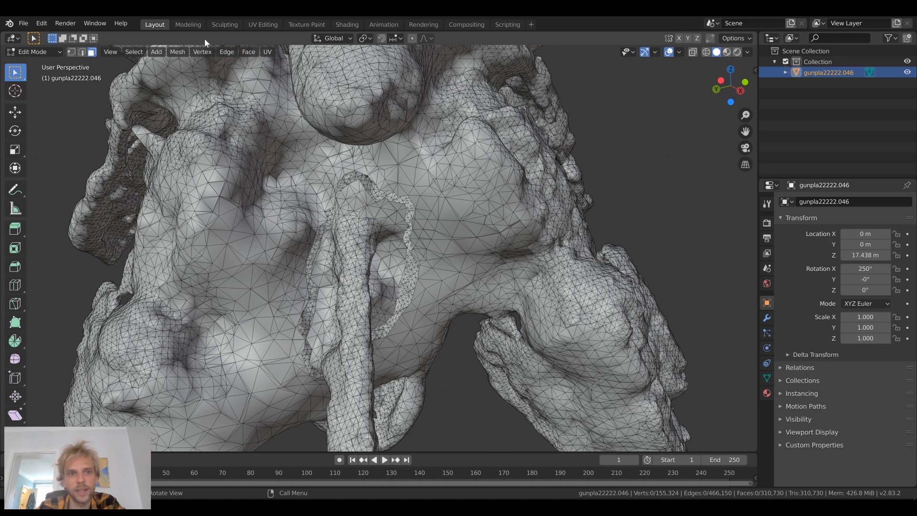
left_click(178, 51)
mouse_move(207, 269)
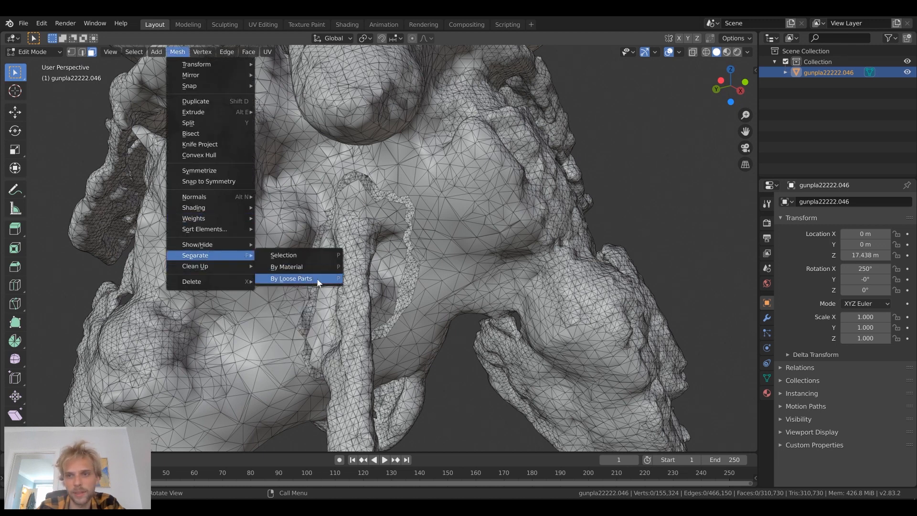
left_click(318, 283)
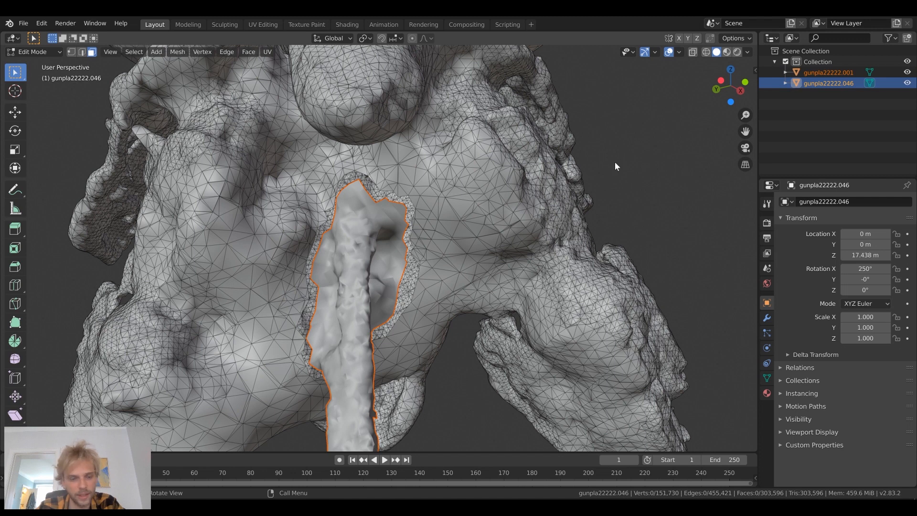
In Object Mode, delete the detached support rod object.
key("Tab")
left_click(362, 264)
key("Delete")
scroll(406, 261, "down", 5)
mouse_move(407, 266)
middle_mouse_down()
mouse_move(420, 292)
mouse_move(446, 271)
mouse_move(398, 238)
mouse_move(436, 265)
mouse_move(400, 262)
middle_mouse_up()
scroll(398, 261, "up", 5)
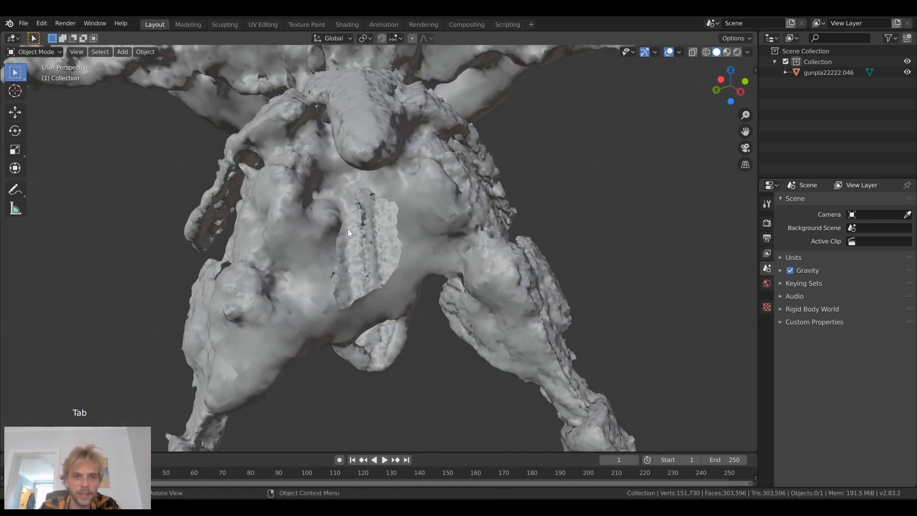
In the figure's Edit Mode, select one edge on the torso hole's rim and select similar edges by Amount of Faces Around an Edge.
left_click(323, 221)
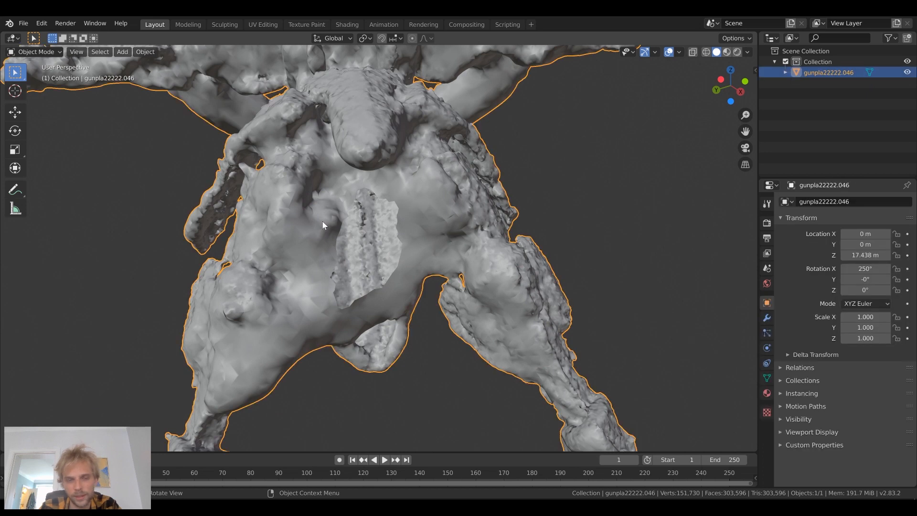
key("Tab")
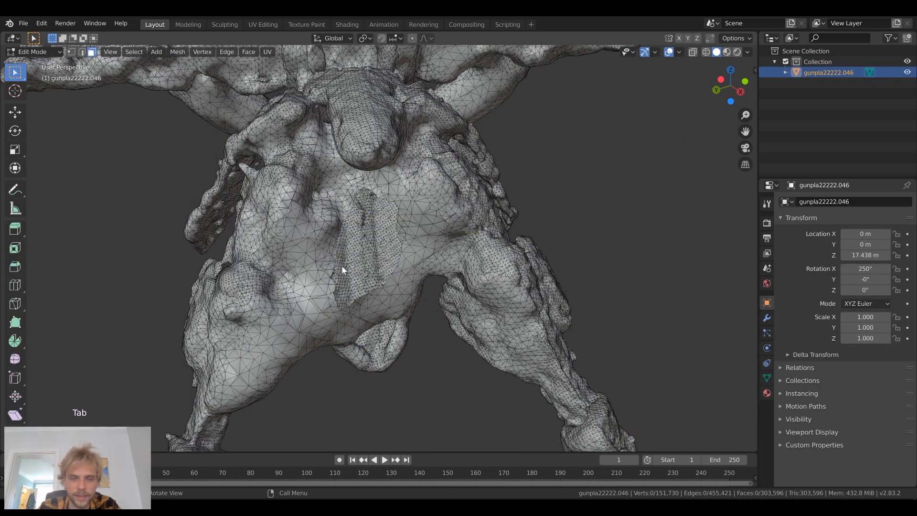
scroll(337, 247, "up", 5)
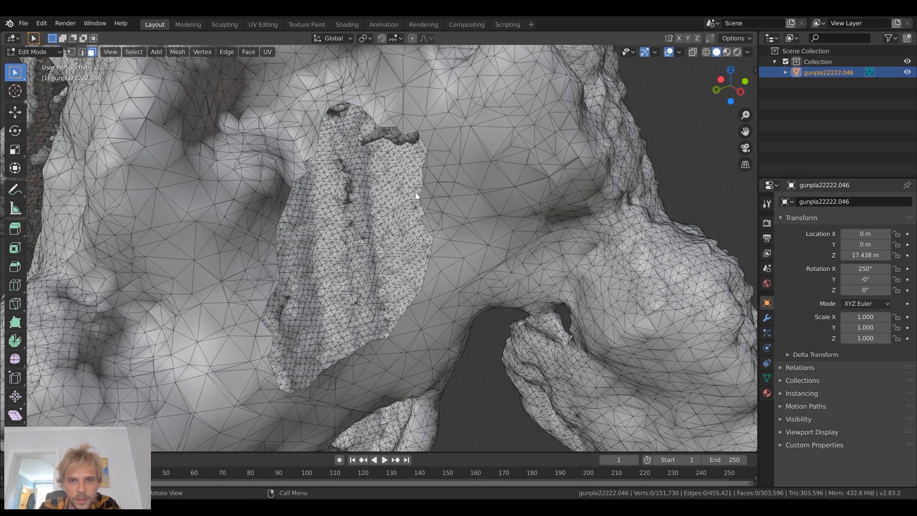
scroll(424, 158, "up", 3)
key("2")
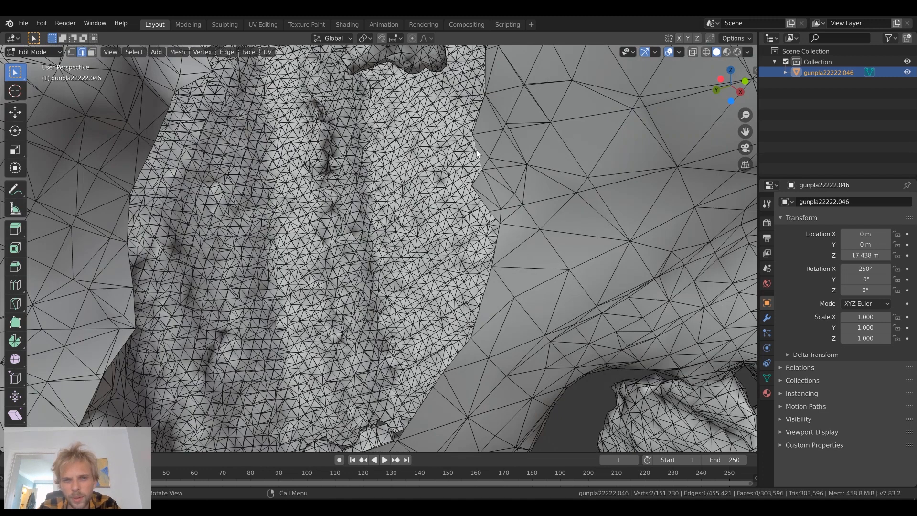
left_click(134, 52)
mouse_move(176, 187)
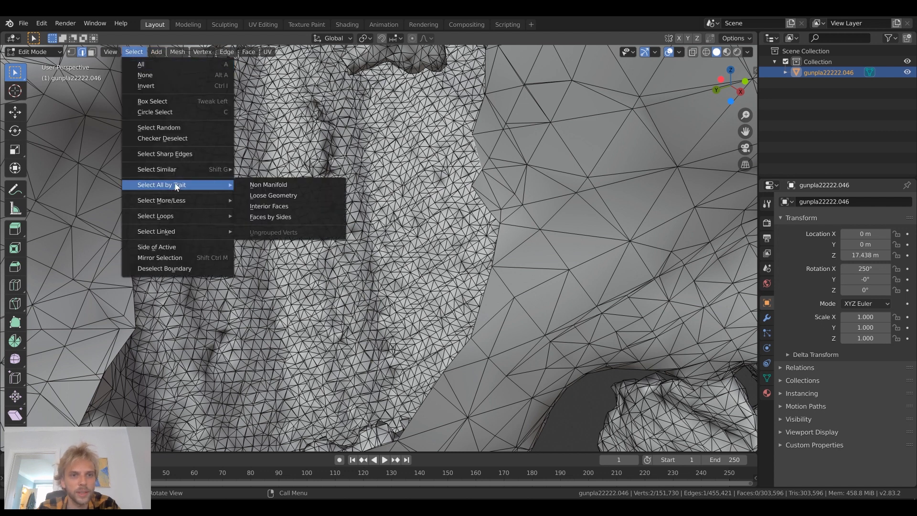
mouse_move(182, 170)
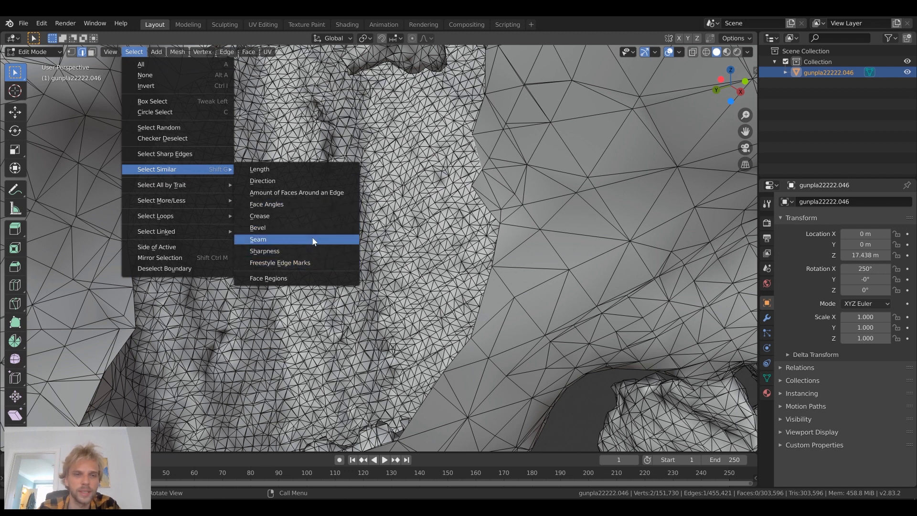
left_click(324, 192)
scroll(410, 135, "down", 4)
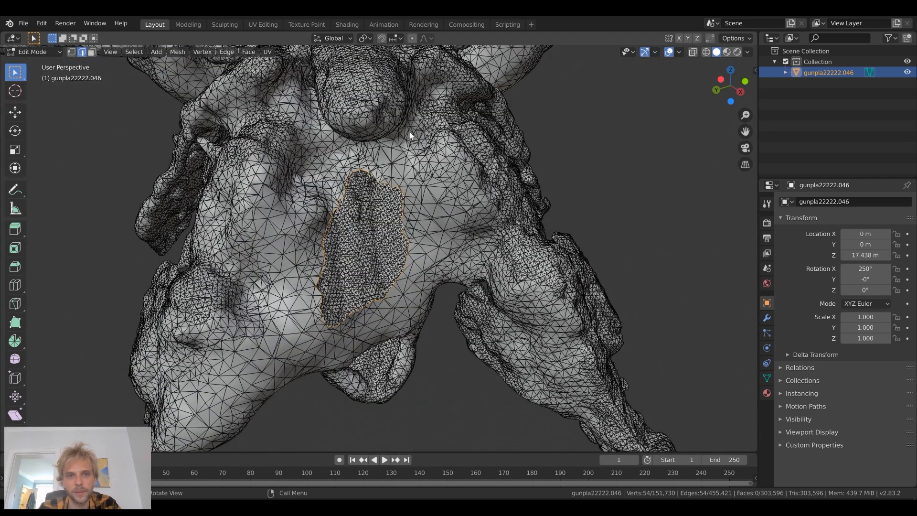
middle_click_drag(354, 206, 363, 215)
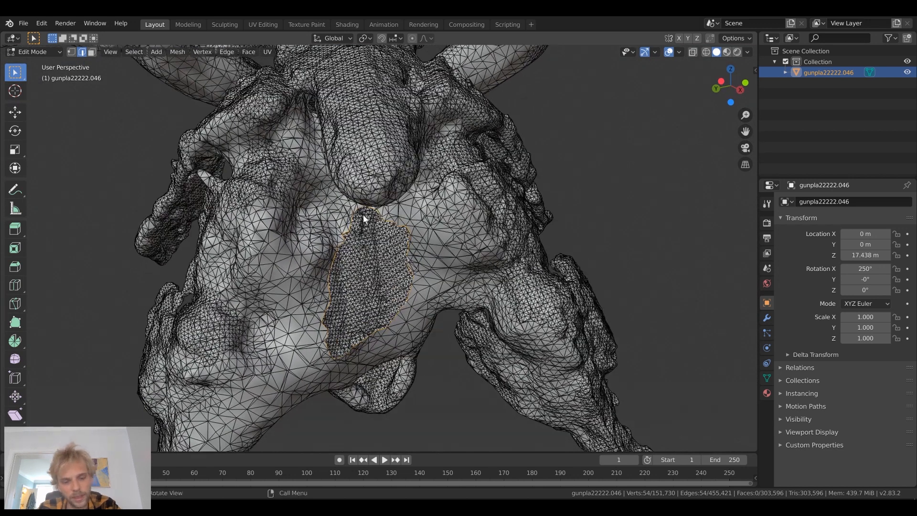
Fill the torso hole from its selected boundary edges with triangulated faces and clear the selection.
key("alt")
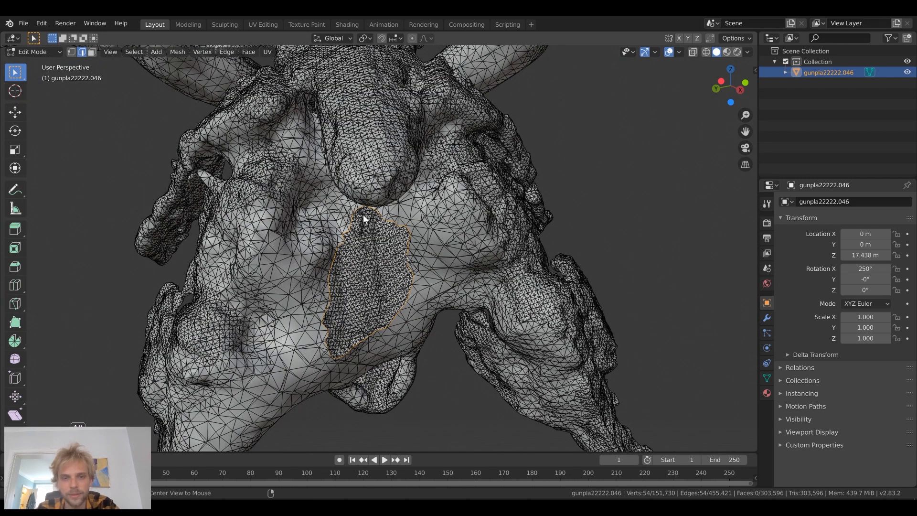
key("alt+f")
mouse_move(381, 241)
middle_mouse_down()
mouse_move(397, 239)
mouse_move(393, 231)
middle_mouse_up()
left_click(626, 169)
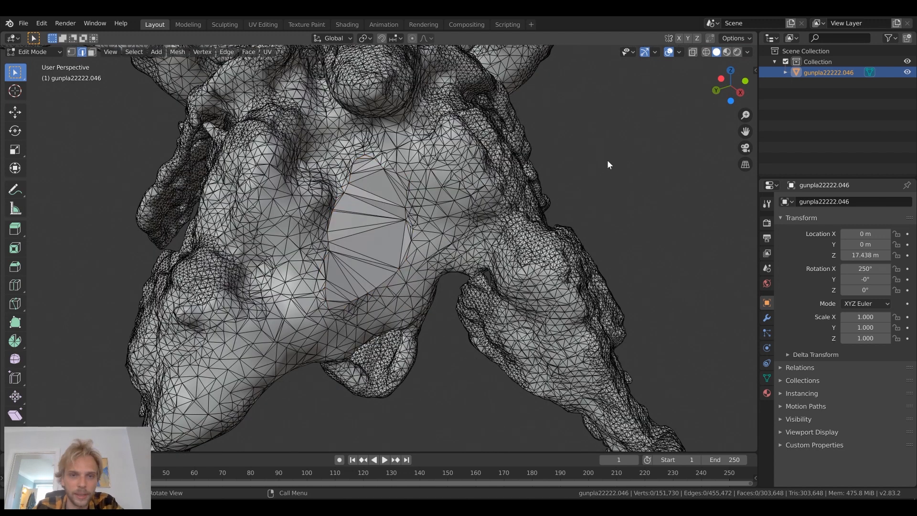
Return to Object Mode, deselect the figure, and examine the repaired model from the front and the sides.
scroll(602, 162, "down", 5)
middle_click_drag(534, 202, 436, 191)
key("Tab")
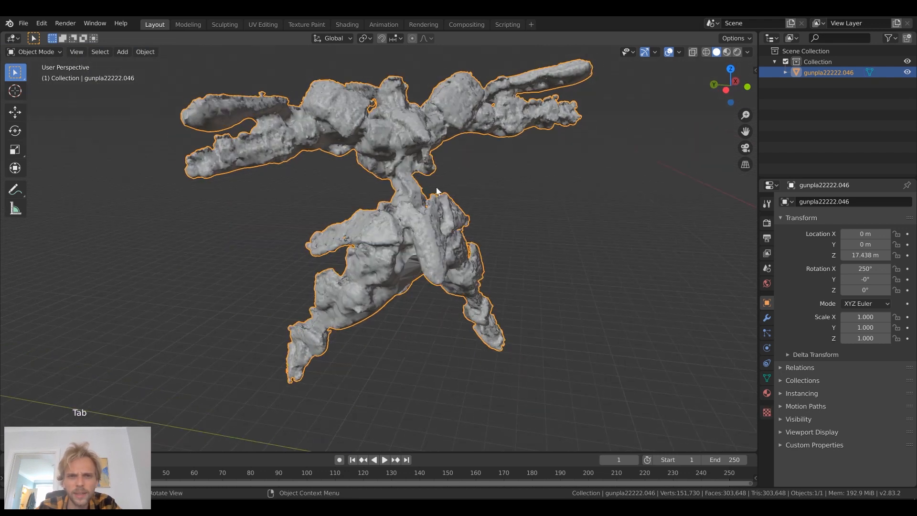
left_click(253, 207)
middle_click_drag(253, 206, 420, 225)
scroll(326, 170, "up", 6)
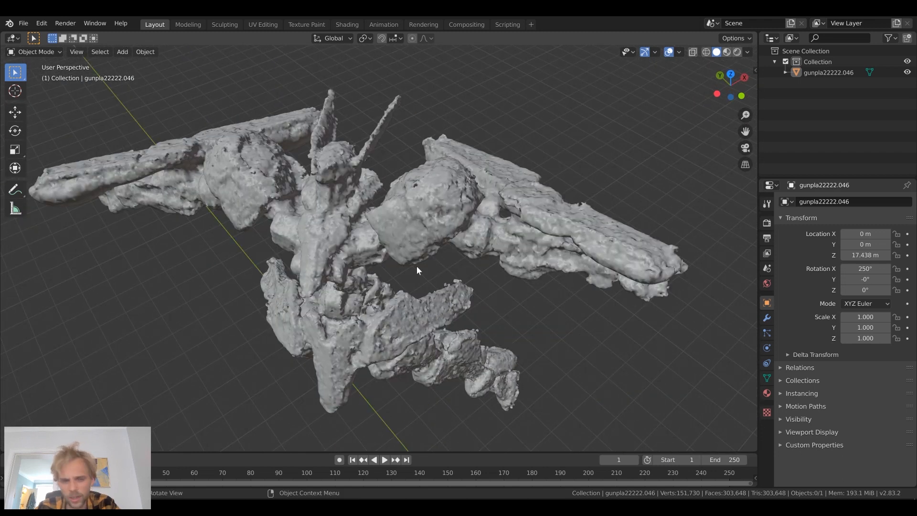
middle_click_drag(414, 295, 292, 248)
Select the whole figure and move it freely through the scene.
scroll(429, 188, "down", 5)
left_click(292, 248)
key("g")
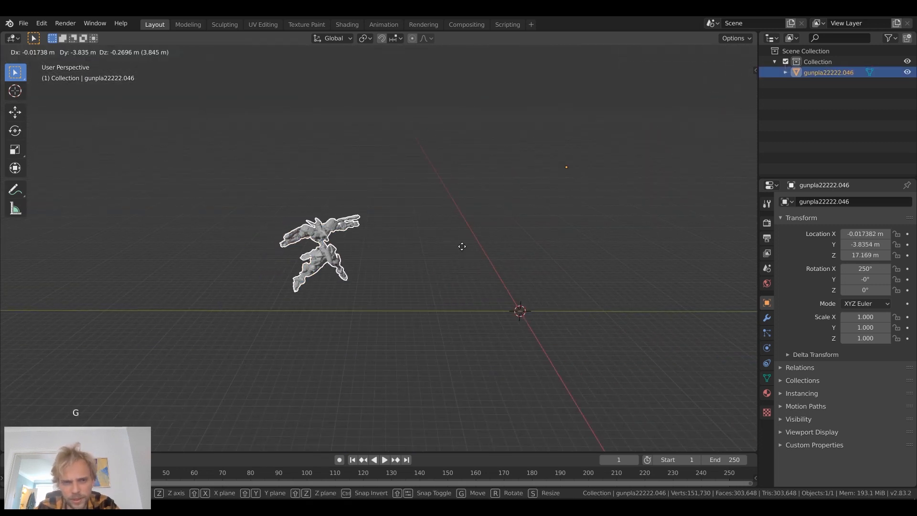
Move the robot mesh over to the world origin and lower it along Z by about 5.3 m.
left_click(468, 268)
middle_click_drag(467, 268, 320, 251)
key("g")
key("z")
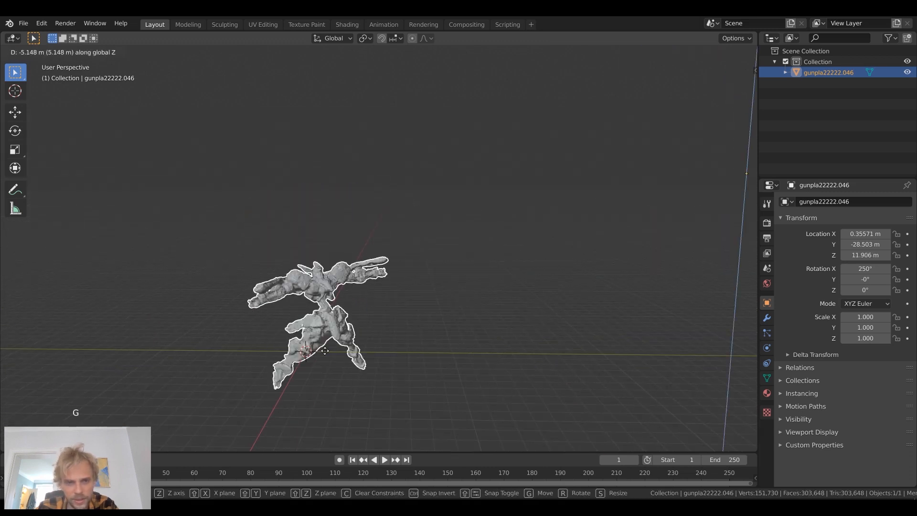
left_click(331, 329)
middle_click_drag(331, 331, 339, 377)
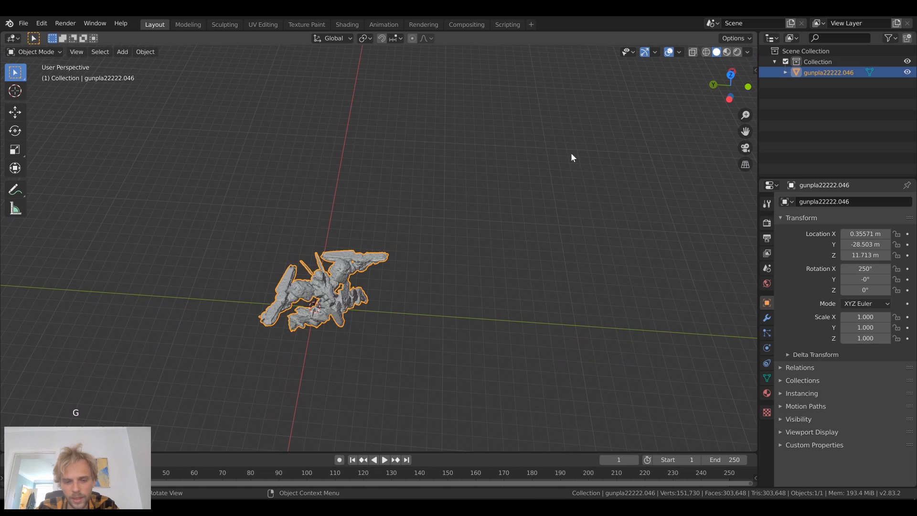
View the robot mesh from the top and set its origin to its geometry.
left_click(731, 77)
scroll(358, 231, "up", 2)
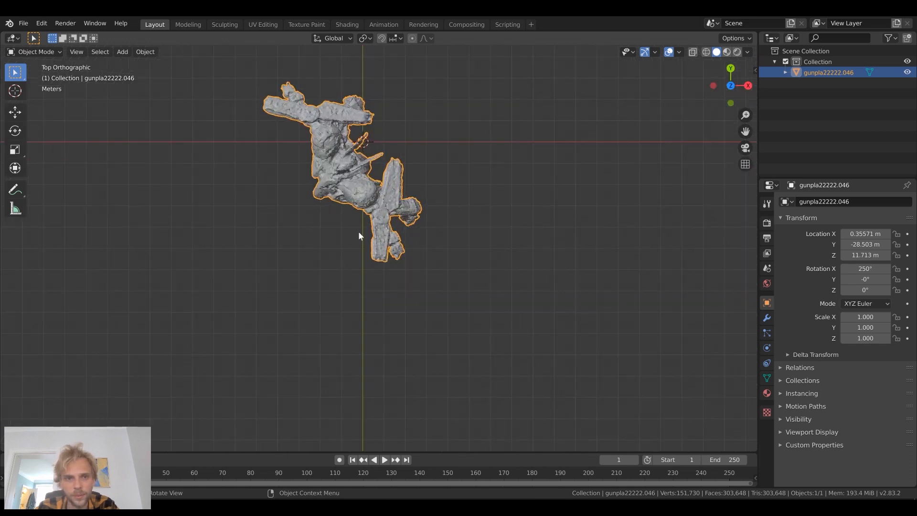
key("r")
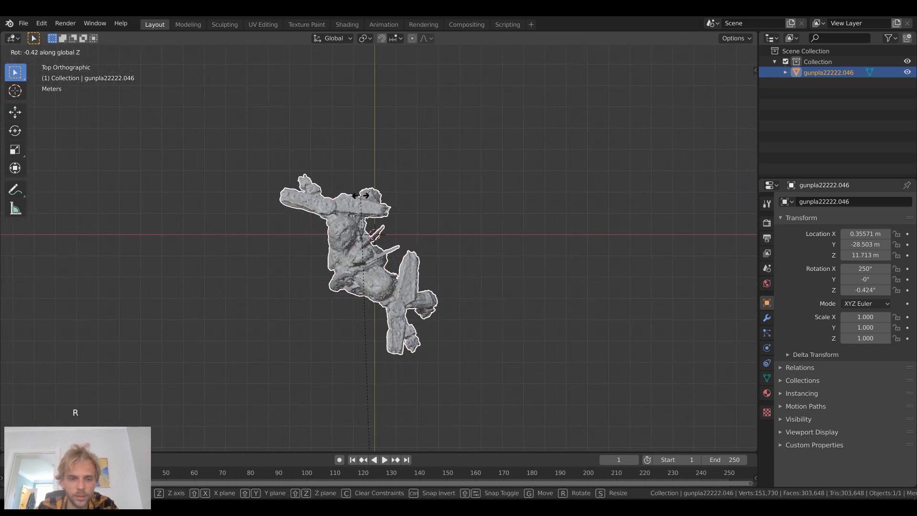
key("Escape")
left_click(146, 51)
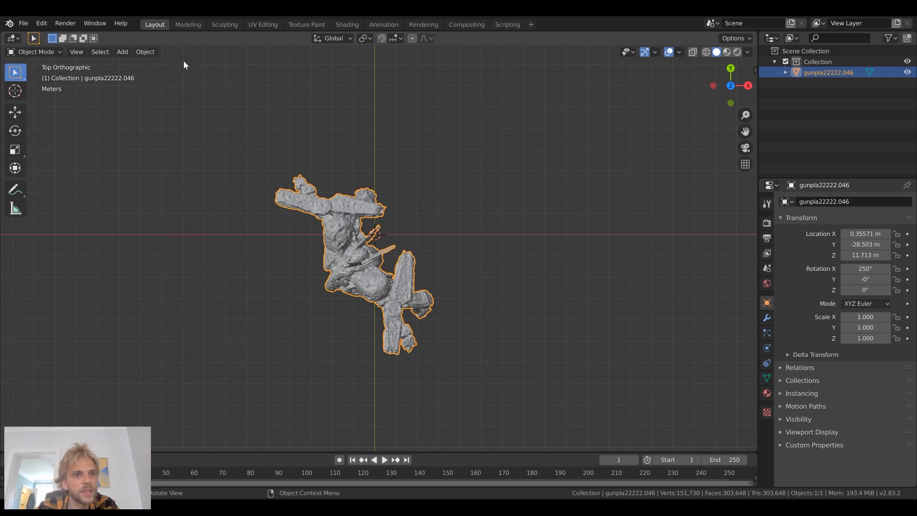
left_click(141, 55)
mouse_move(155, 68)
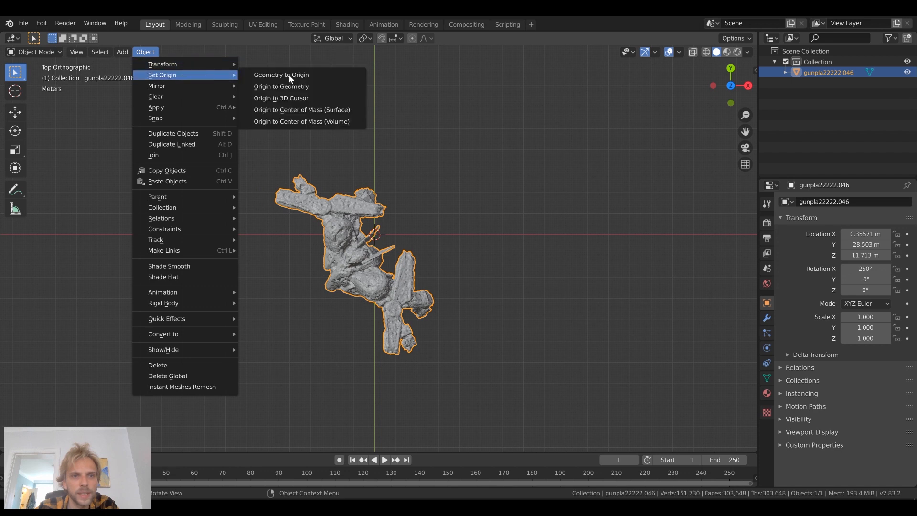
left_click(291, 87)
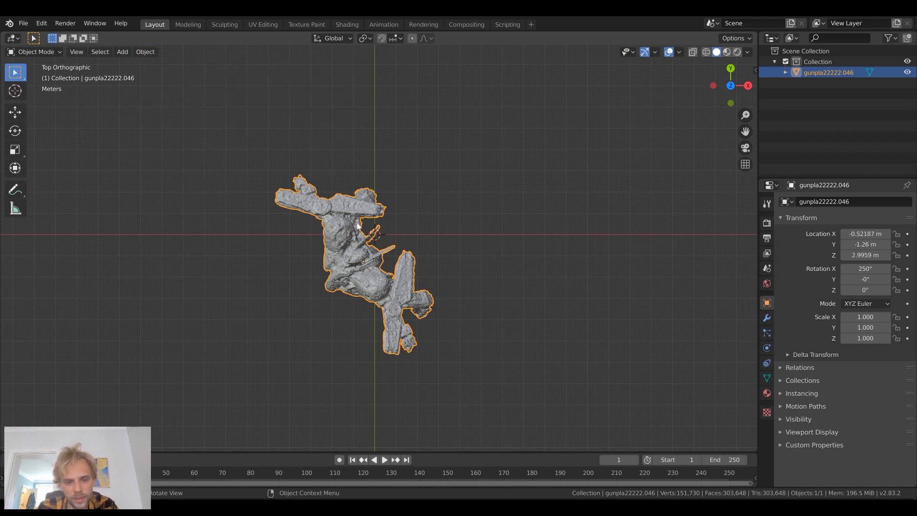
Rotate the mesh to about -37.2° around Z in the top view and centre it on the world origin.
key("r")
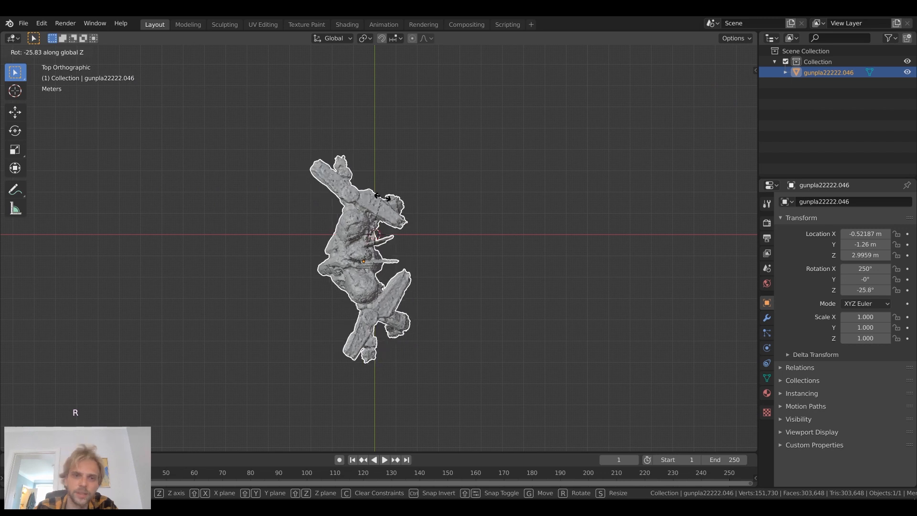
left_click(399, 196)
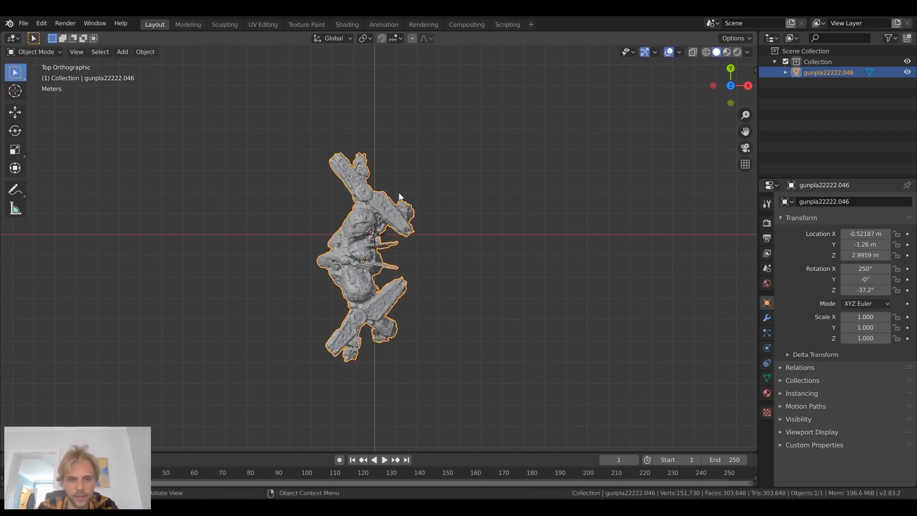
key("g")
left_click(500, 271)
Raise the mesh along global Z by about 2.3 m so its feet stand on the ground grid, and deselect it.
middle_click_drag(500, 272, 503, 252)
key("g")
key("z")
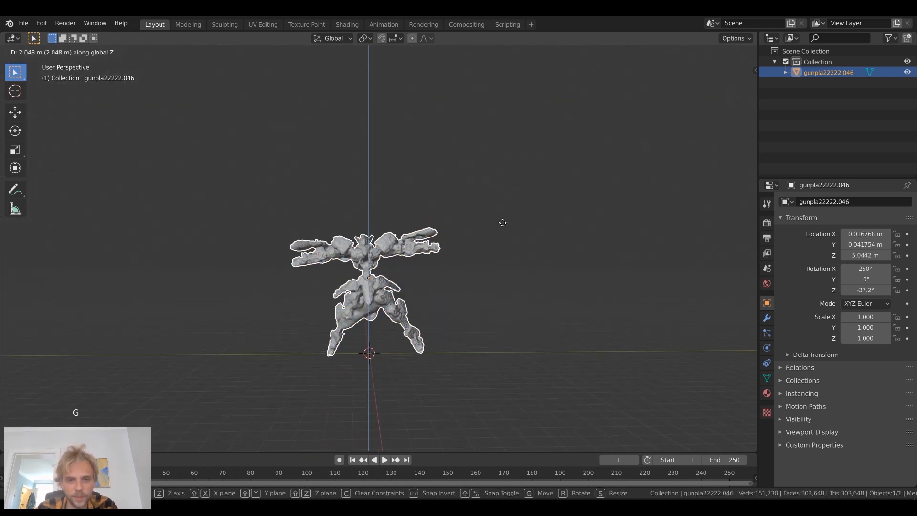
left_click(504, 219)
left_click(603, 245)
Rotate the robot mesh by about 2.6° around global X to level it, and check its alignment from the orthographic views.
middle_click_drag(377, 282, 371, 283)
scroll(371, 282, "up", 3)
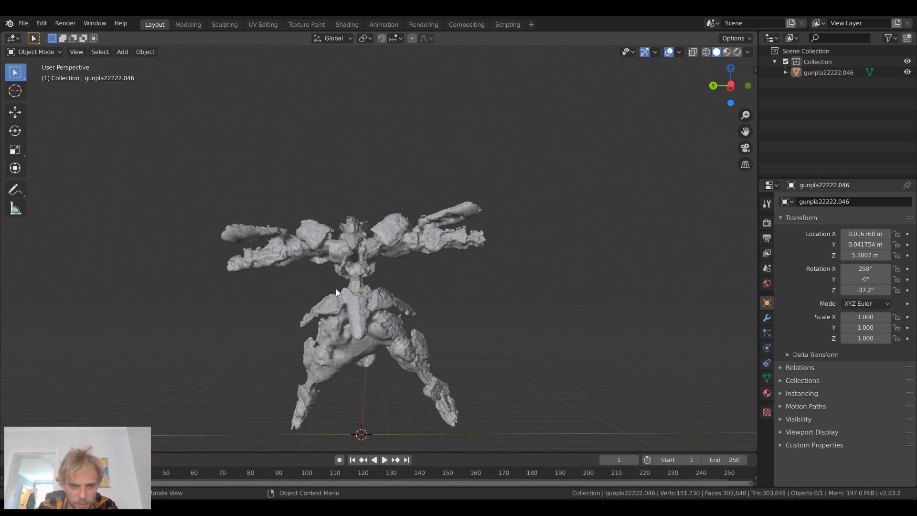
left_click(344, 292)
key("r")
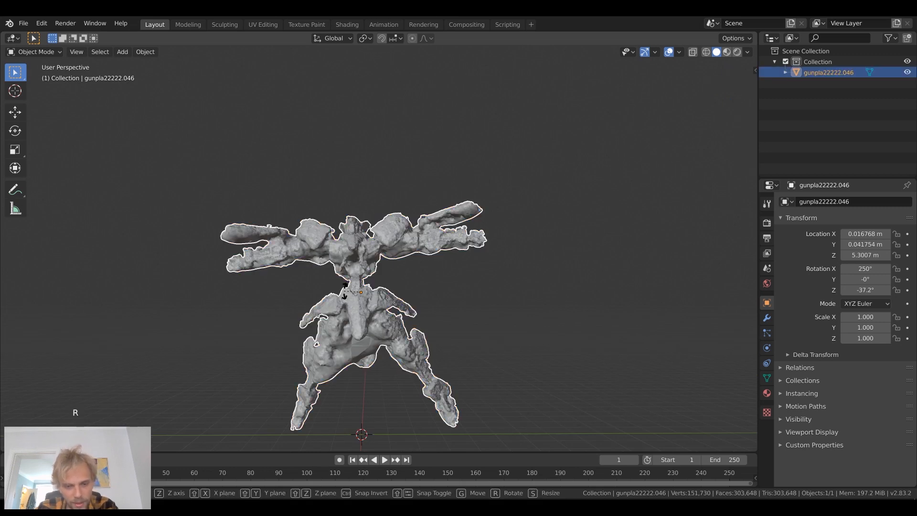
key("x")
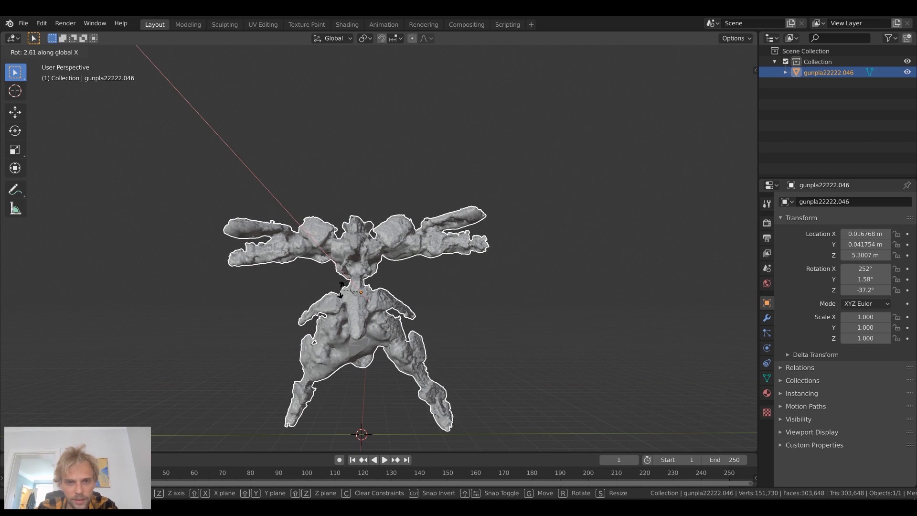
left_click(341, 289)
left_click(731, 87)
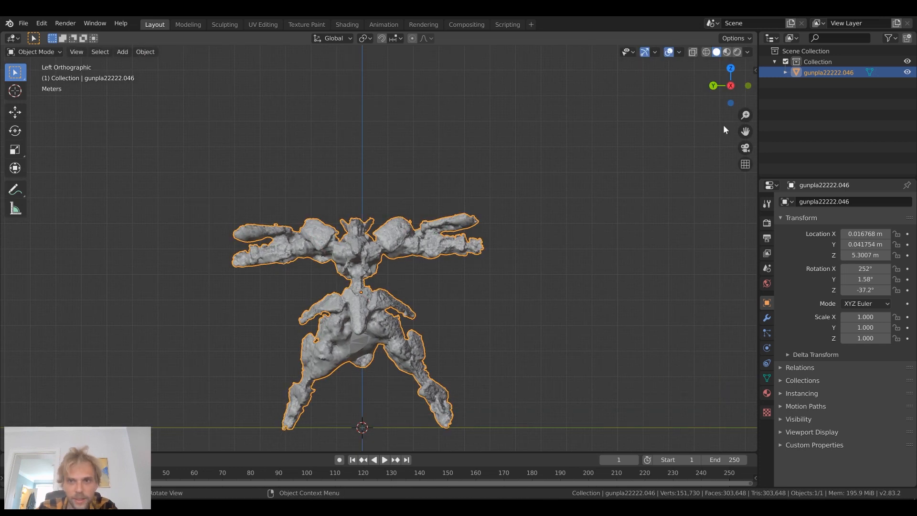
left_click(748, 86)
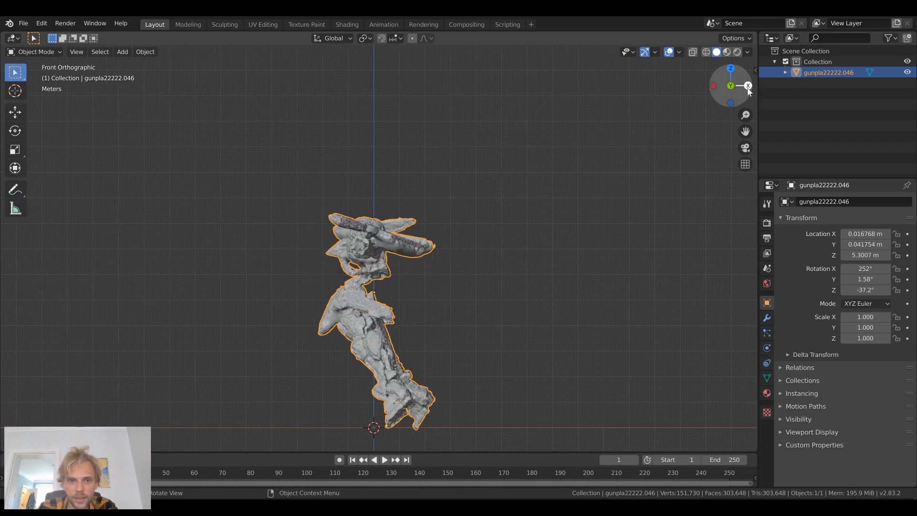
left_click(731, 69)
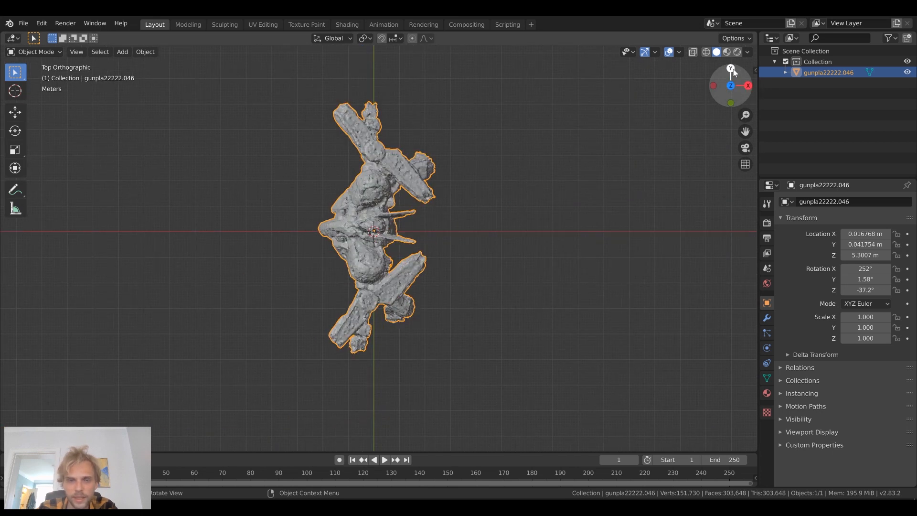
middle_click_drag(563, 190, 535, 251)
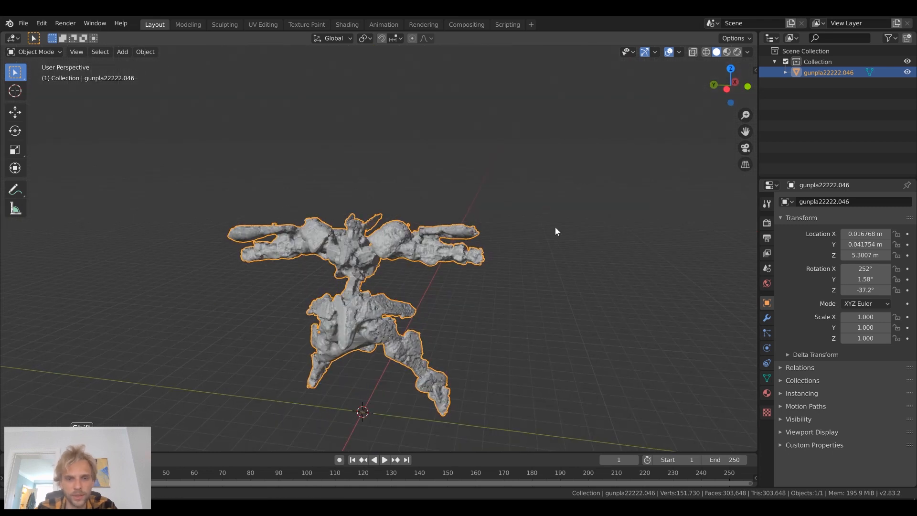
scroll(384, 167, "up", 4)
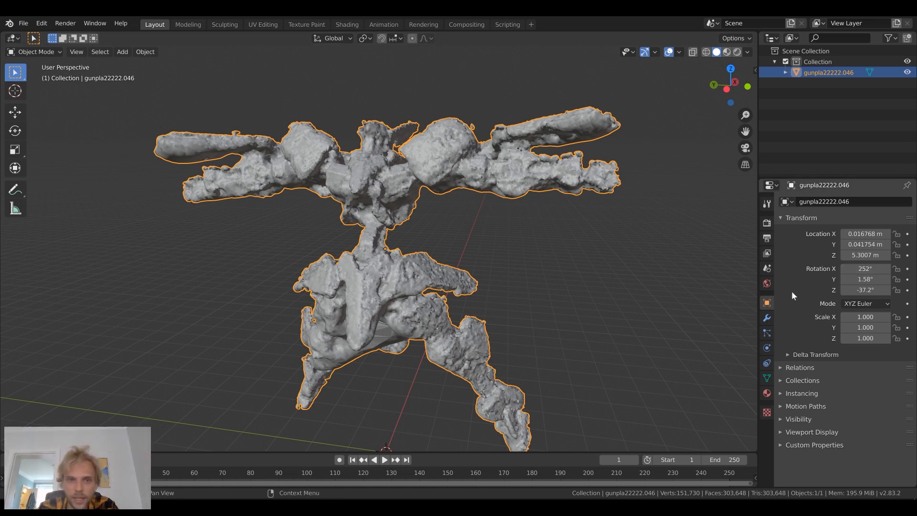
Save the scene to the Desktop as untitled.blend.
left_click(767, 318)
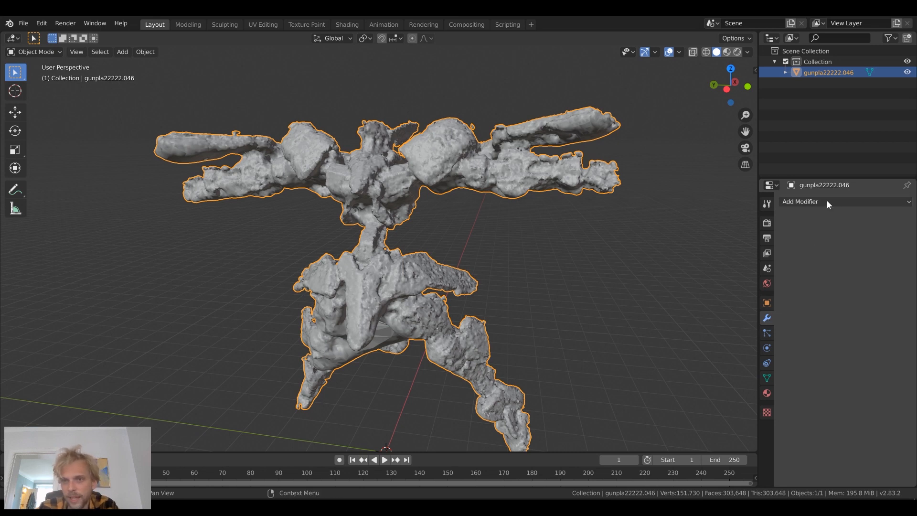
left_click(22, 24)
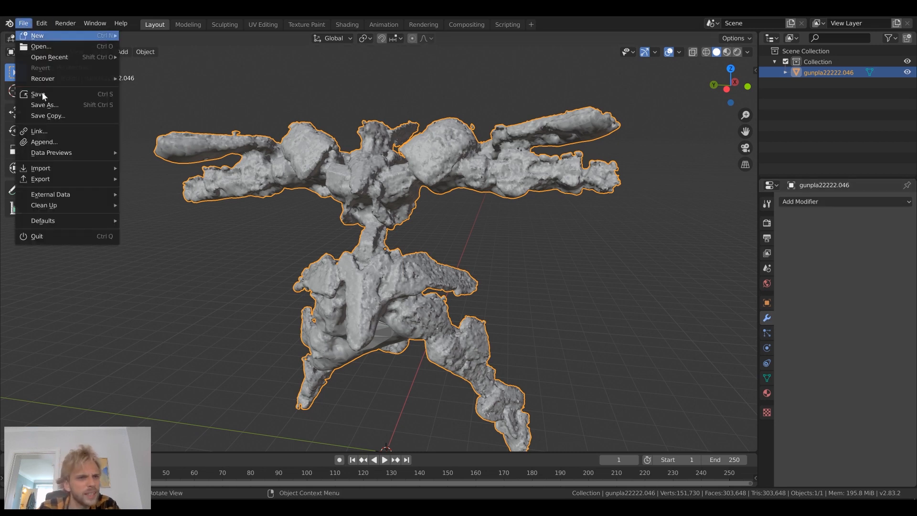
left_click(48, 103)
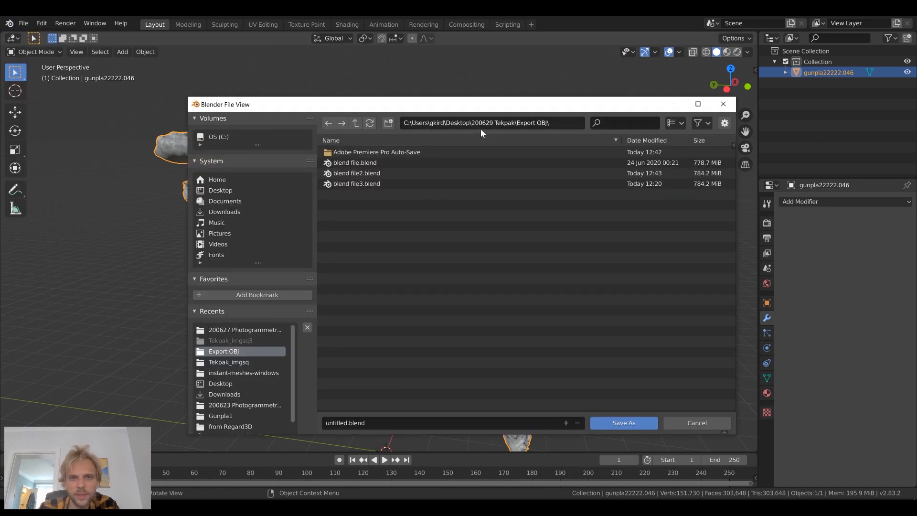
left_click(356, 123)
left_click(356, 123)
left_click(356, 122)
left_click(355, 123)
left_click(356, 122)
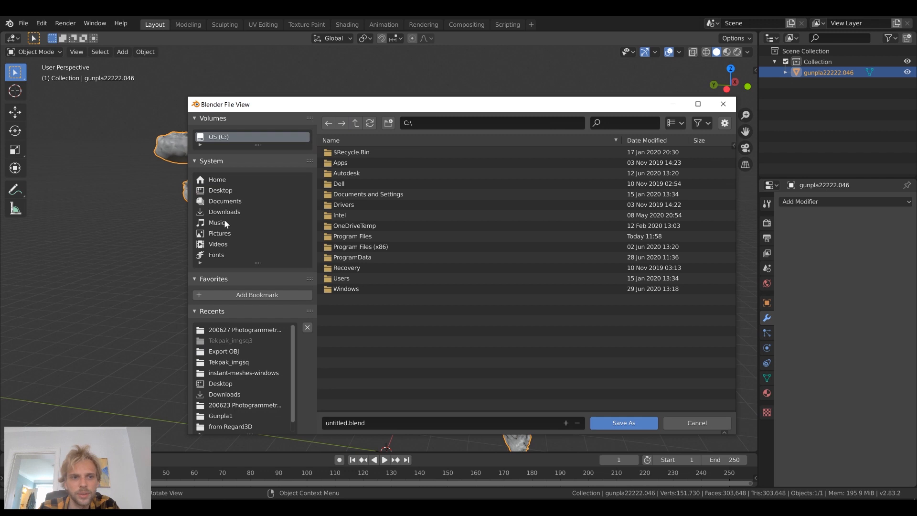
left_click(221, 190)
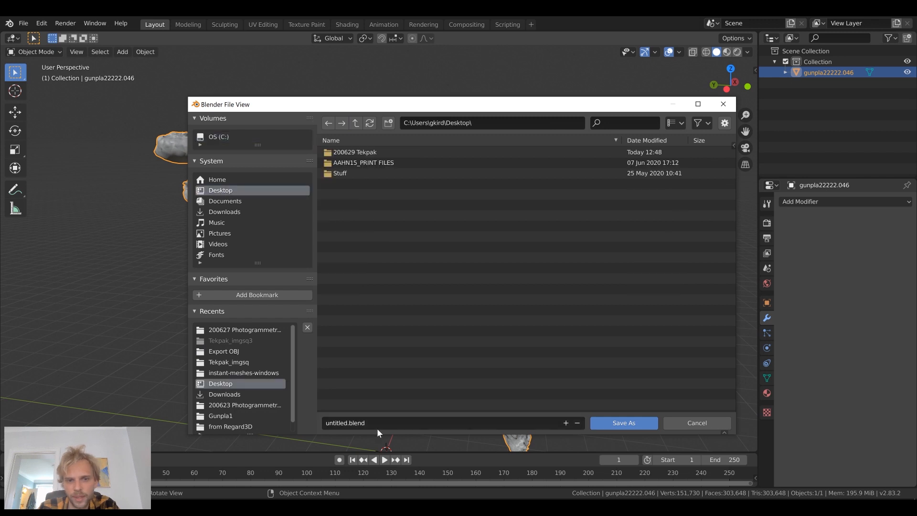
left_click(624, 423)
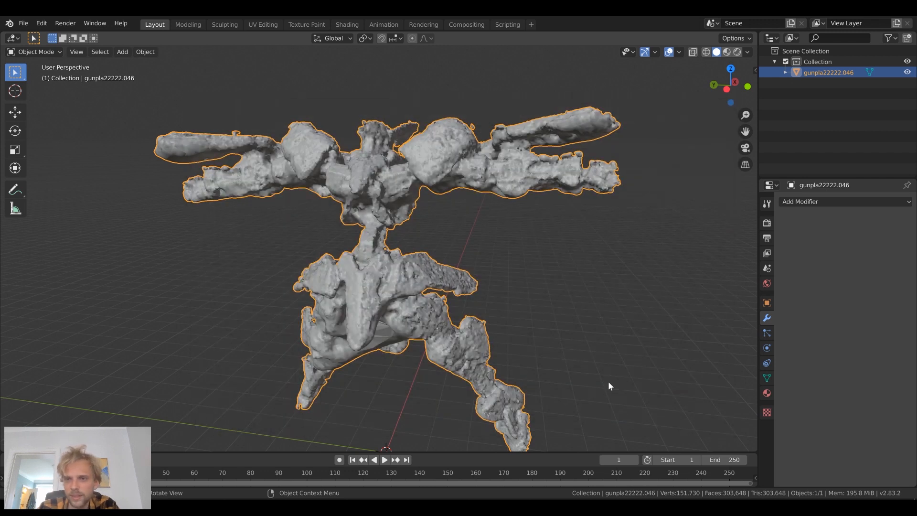
Add a Smooth modifier to the robot mesh.
left_click(827, 204)
left_click(824, 204)
left_click(820, 203)
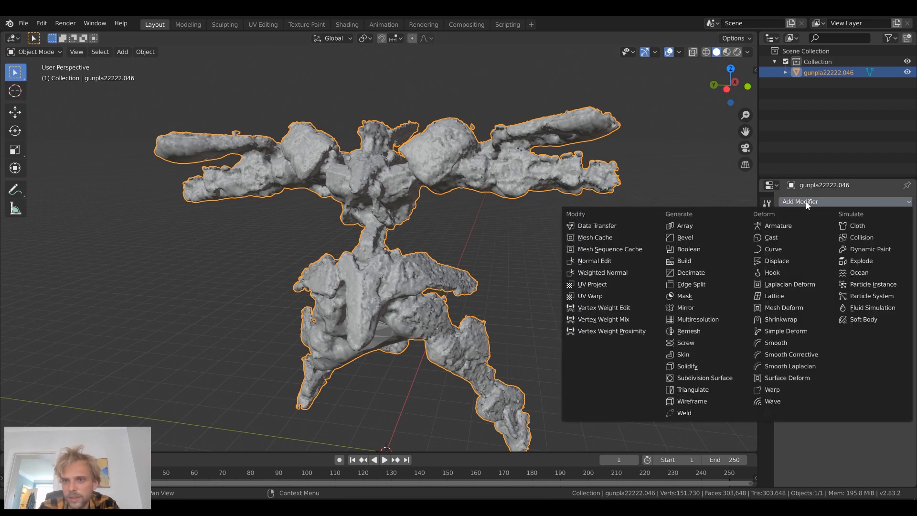
left_click(793, 345)
Raise the Smooth modifier's Repeat value in single increments while viewing the shoulder armour up close.
middle_click_drag(497, 227, 444, 260)
scroll(465, 167, "up", 4)
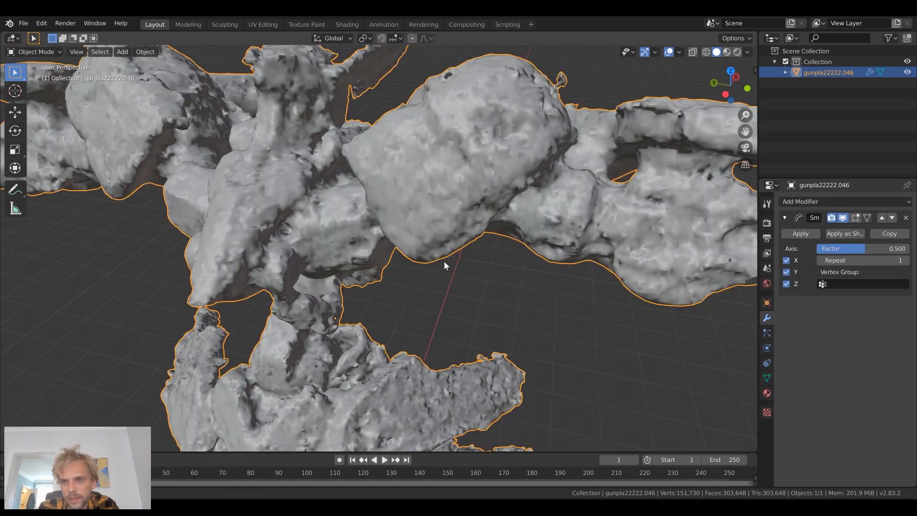
scroll(440, 161, "up", 4)
middle_click_drag(429, 204, 417, 244, "shift")
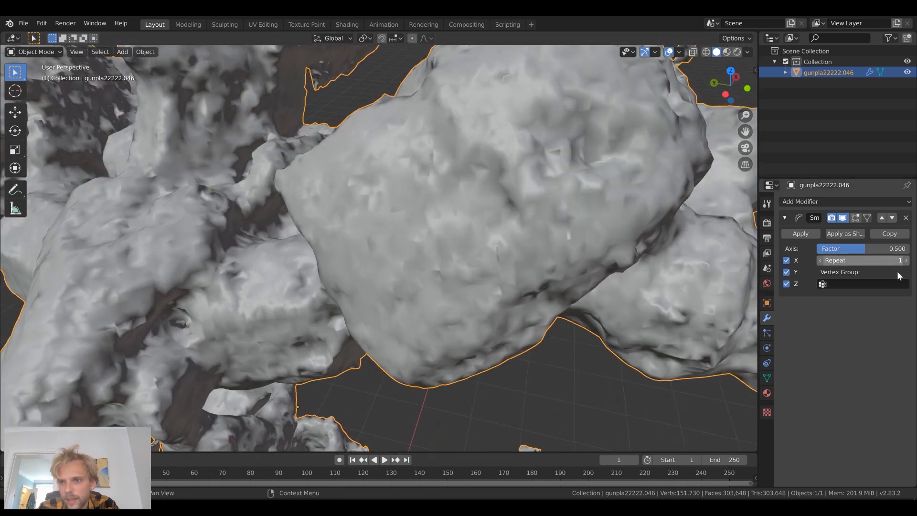
left_click(907, 261)
left_click(907, 261)
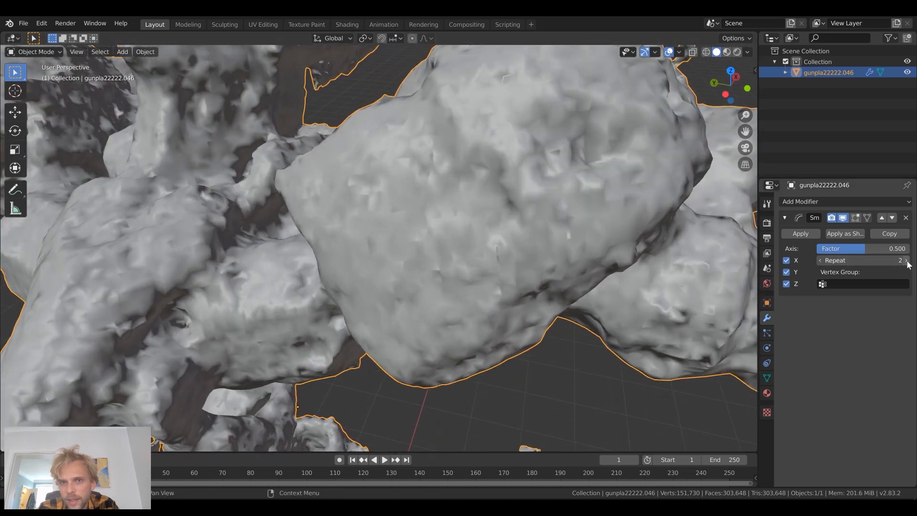
left_click(907, 261)
left_click(907, 261)
left_click(907, 261)
left_click(907, 261)
left_click(908, 260)
left_click(907, 261)
left_click(907, 261)
left_click(907, 261)
Set the Smooth modifier's Repeat to 25 and inspect the torso and waist.
scroll(665, 277, "down", 3)
middle_click_drag(597, 271, 606, 277)
left_click(858, 261)
type("25")
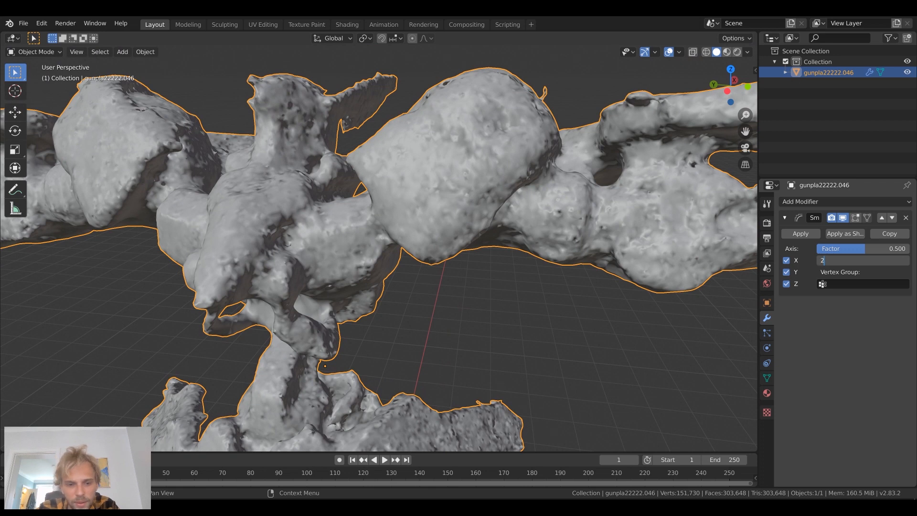
key("Return")
middle_click_drag(488, 242, 403, 221)
middle_click_drag(389, 225, 401, 239)
middle_click_drag(467, 277, 396, 239, "shift")
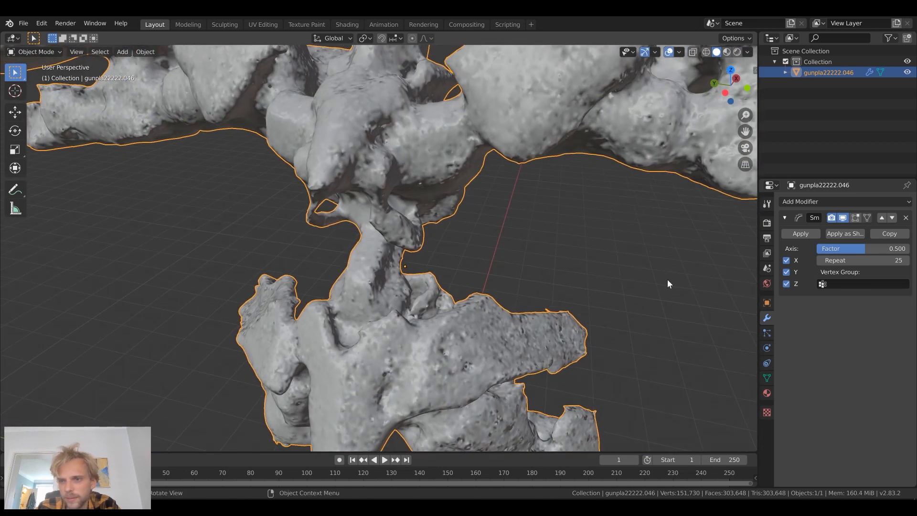
Set the Smooth modifier's Factor to 0.200 and Repeat to 50, and inspect the smoothed surface.
left_click(848, 249)
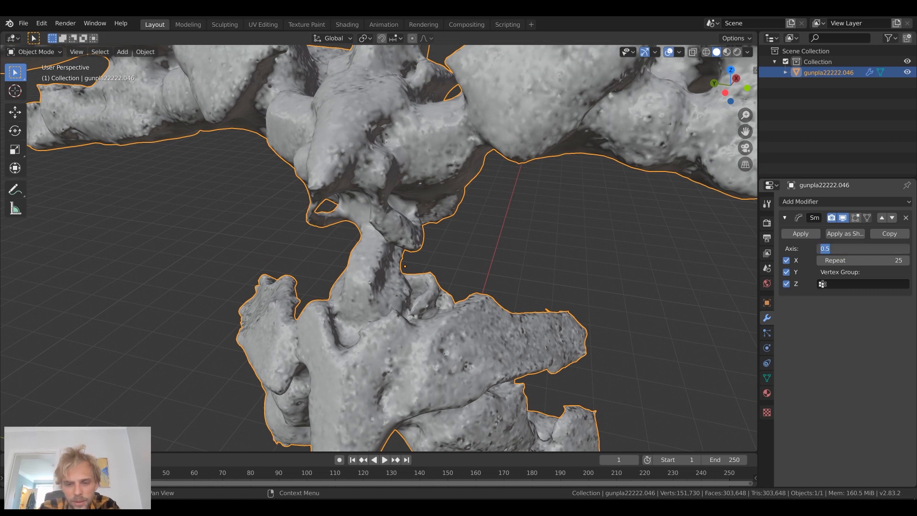
type("0.200")
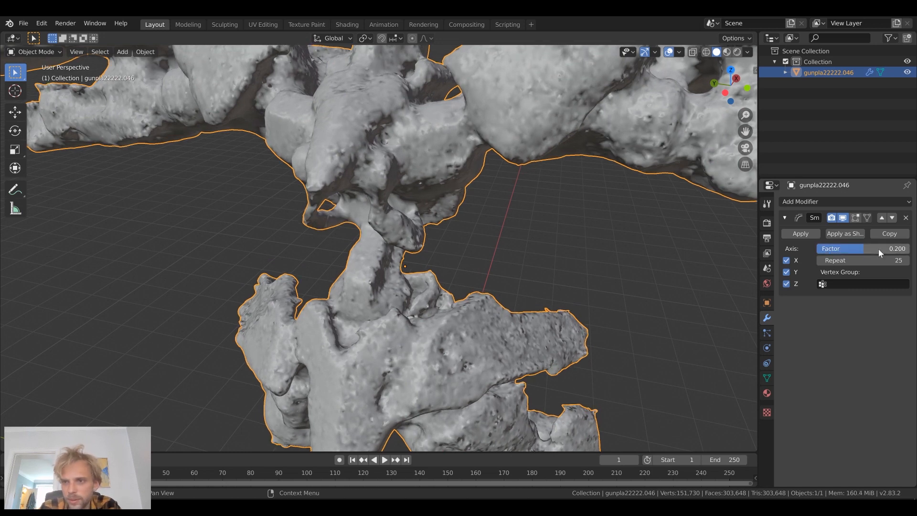
left_click(883, 263)
type("5")
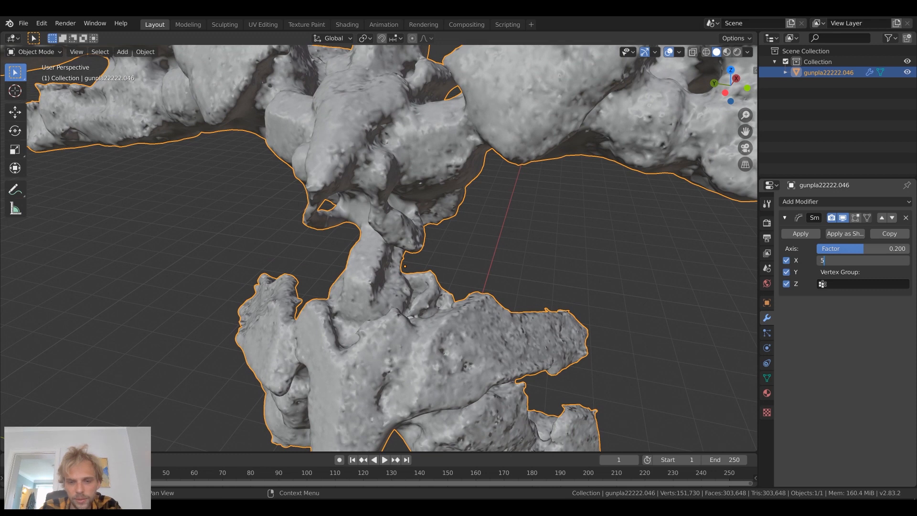
key("Return")
middle_click_drag(511, 249, 549, 282)
scroll(529, 276, "up", 2)
scroll(515, 241, "down", 2)
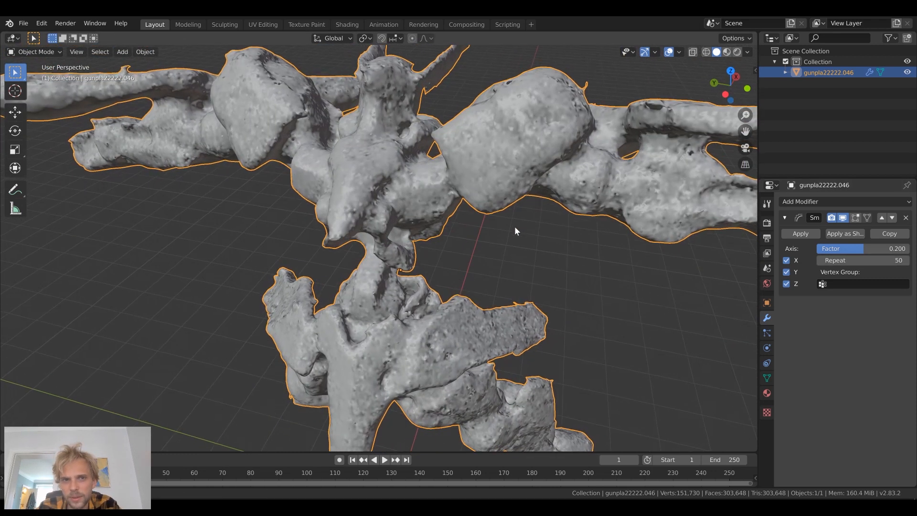
middle_click_drag(514, 225, 515, 239)
scroll(427, 155, "down", 5)
scroll(383, 186, "up", 7)
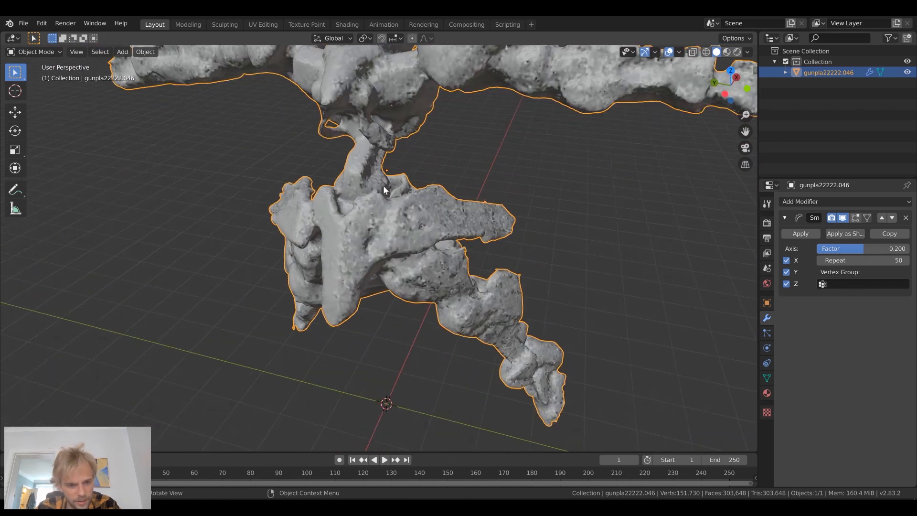
Set the robot mesh to Shade Smooth, switch it to Shade Flat, and inspect the chest and waist surface up close.
right_click(384, 188)
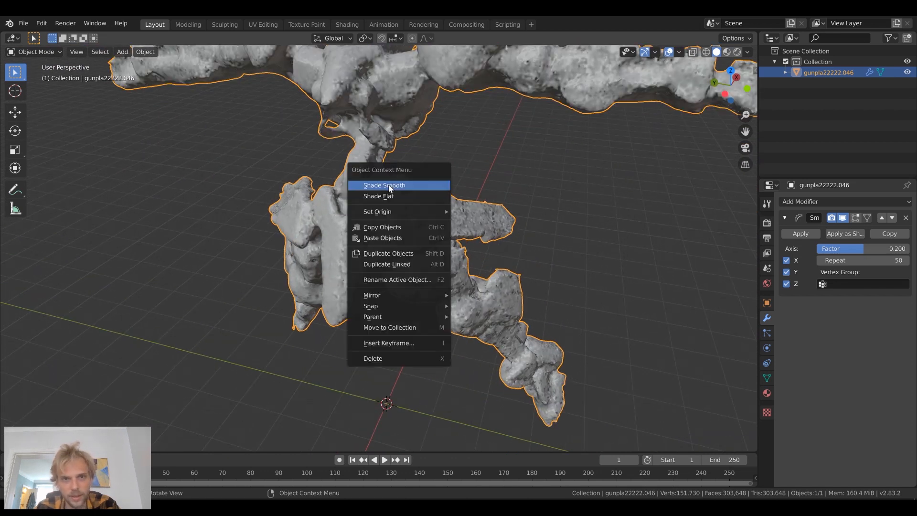
left_click(423, 185)
right_click(393, 210)
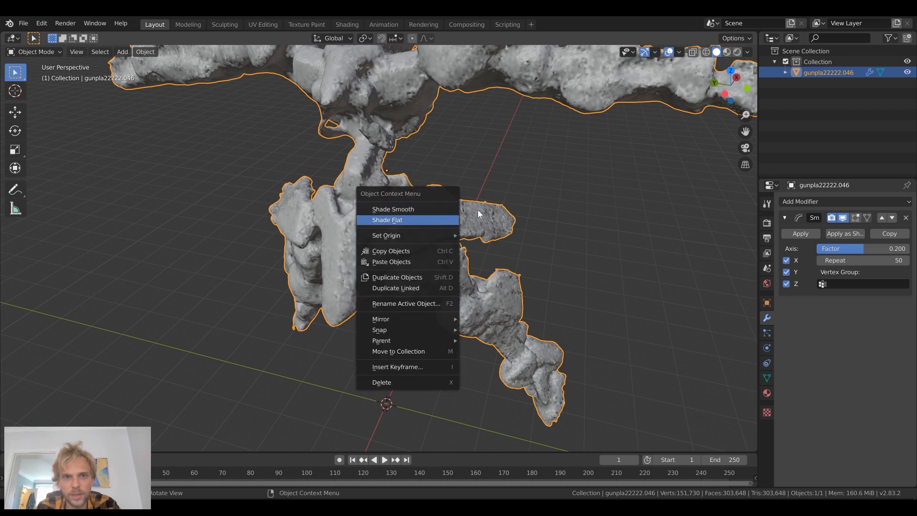
scroll(496, 201, "down", 2)
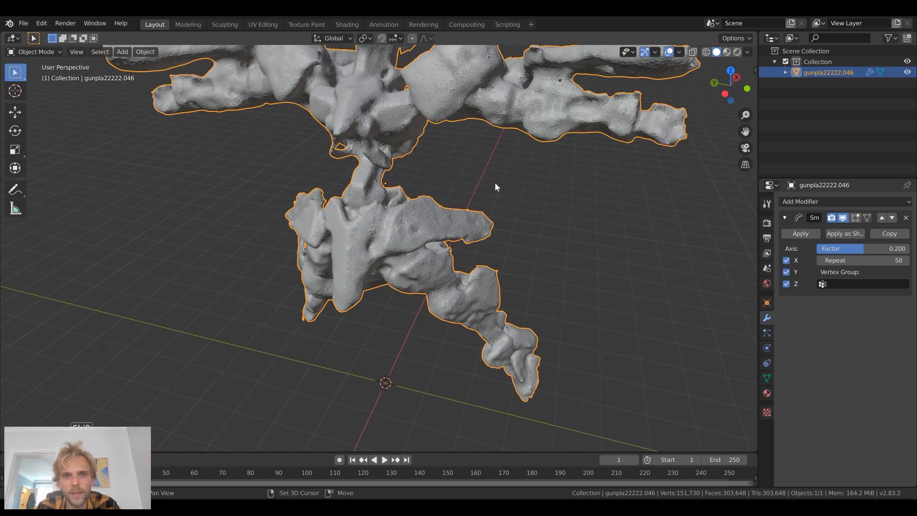
middle_click_drag(496, 184, 495, 233, "shift")
scroll(437, 182, "up", 6)
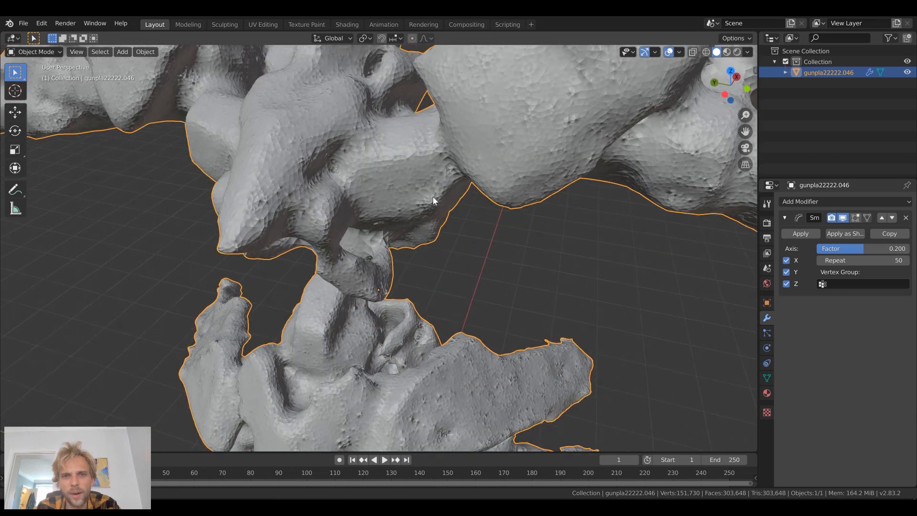
middle_click_drag(448, 178, 417, 222)
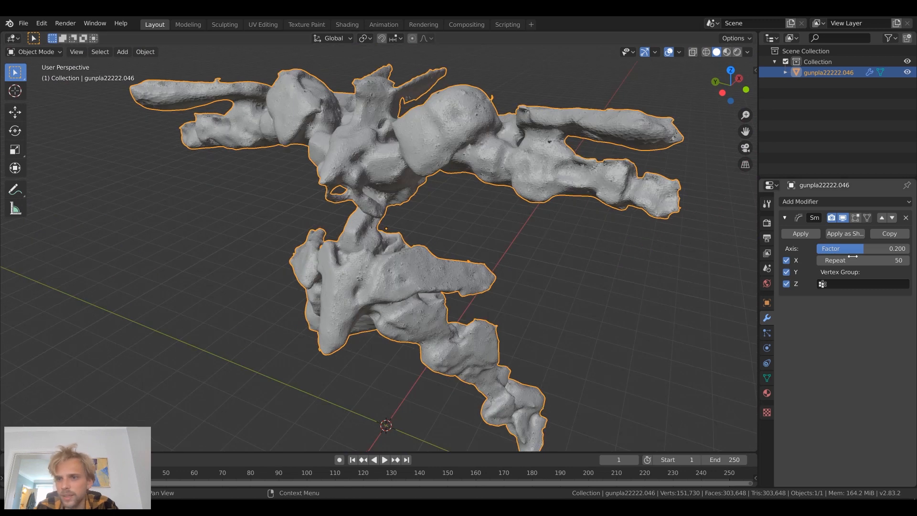
Apply the Smooth modifier to the robot mesh and view the result from several angles.
left_click(800, 233)
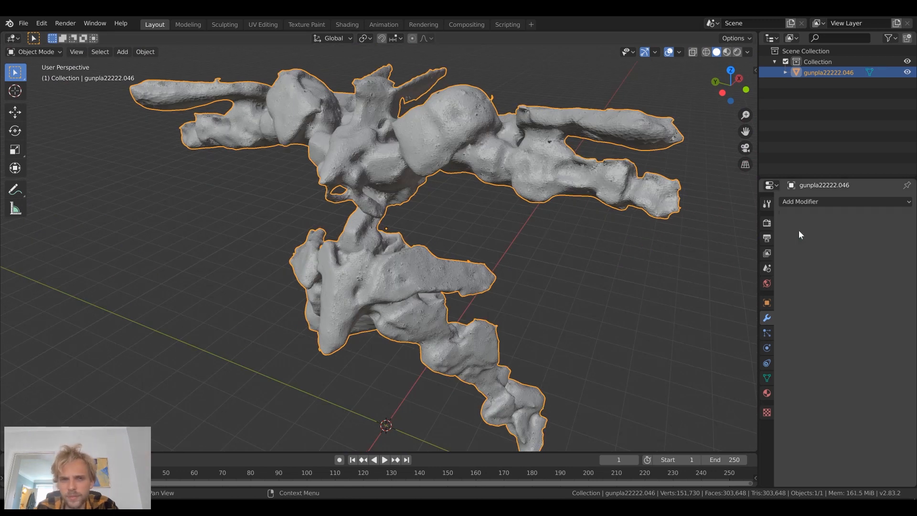
left_click(558, 260)
middle_click_drag(497, 262, 355, 167)
left_click(356, 166)
middle_click_drag(481, 204, 49, 16)
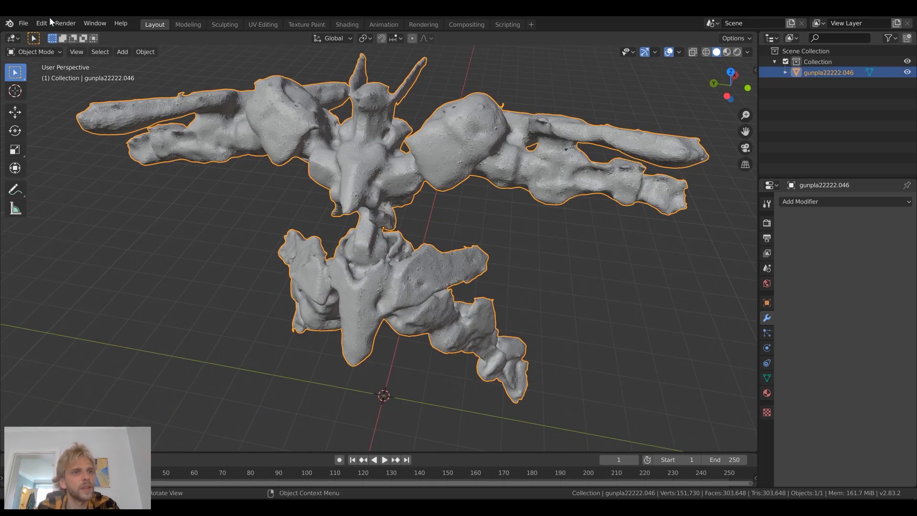
Start a Wavefront (.obj) export and choose the 200627 photogrammetry folder inside Desktop\Stuff\Youtube as the destination.
left_click(25, 25)
mouse_move(73, 176)
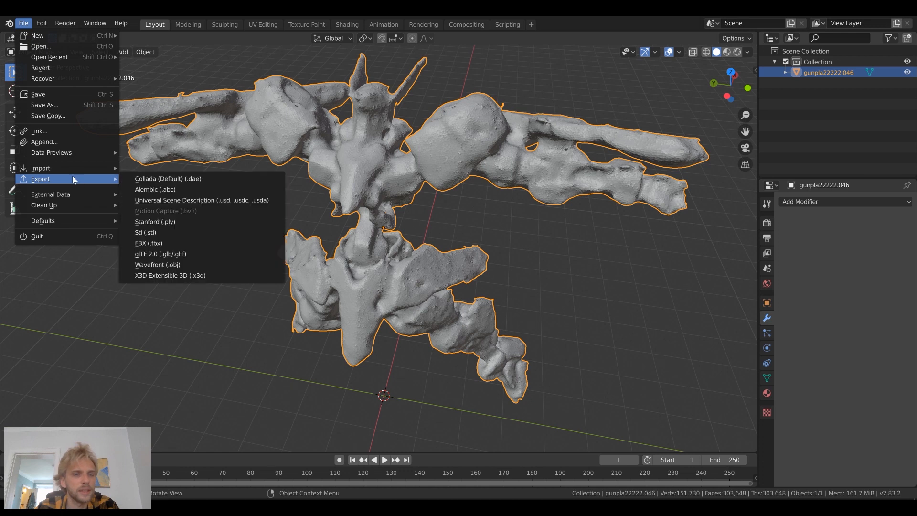
left_click(195, 264)
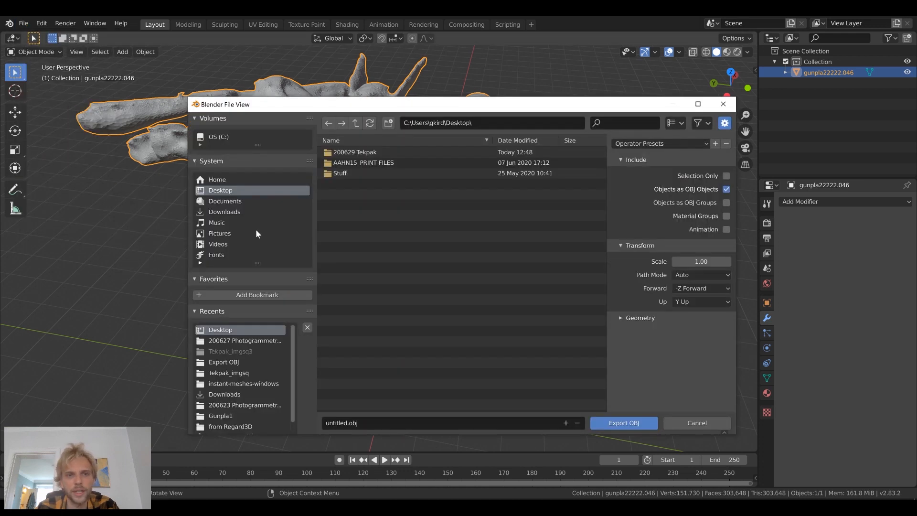
left_click(337, 174)
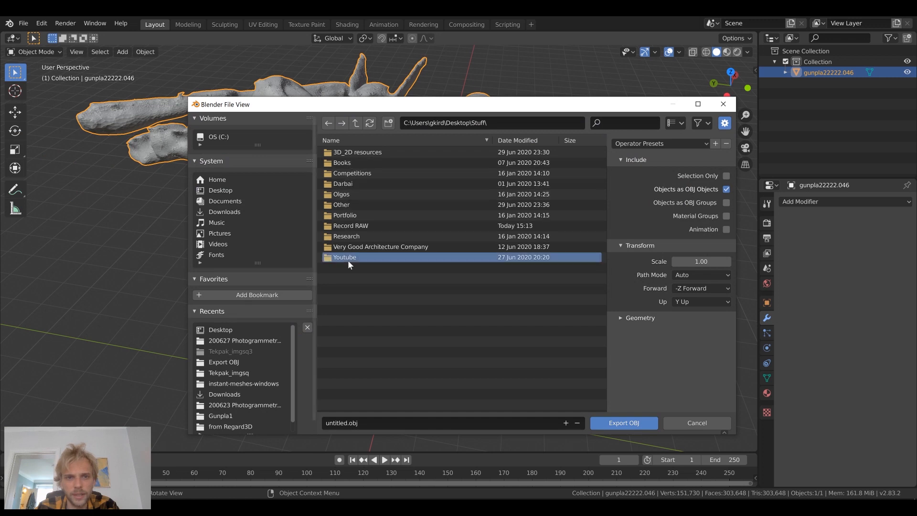
left_click(348, 258)
left_click(430, 194)
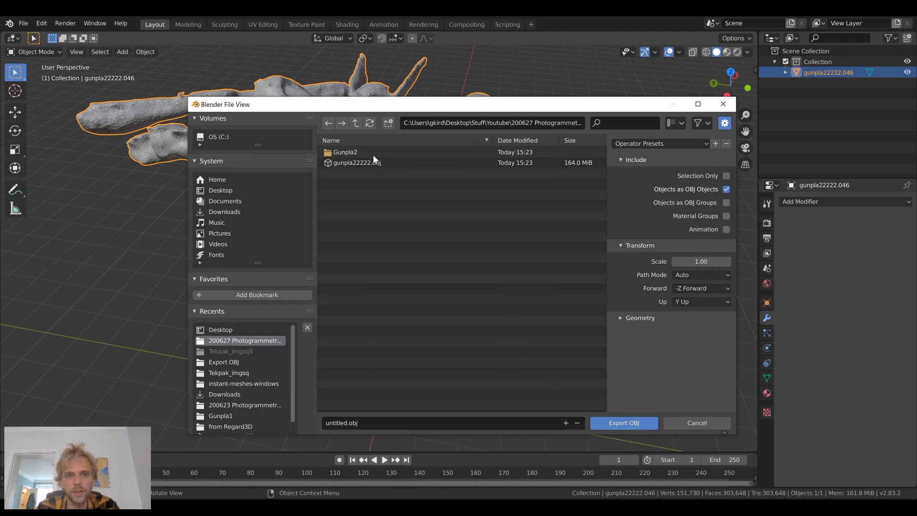
Name the export file gunpla_from_blender.obj and export the OBJ.
left_click(345, 424)
left_click(344, 423)
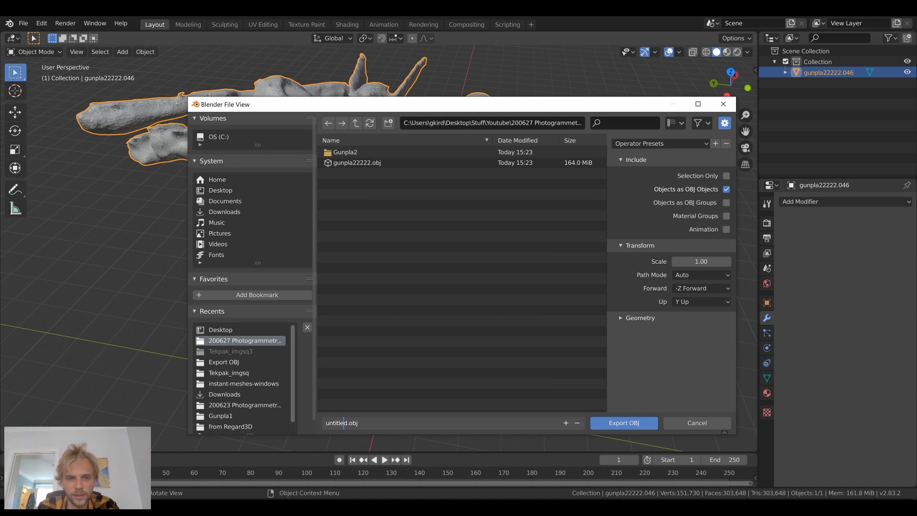
left_click_drag(344, 424, 315, 423)
type("gunla")
key("BackSpace")
key("BackSpace")
type("pla_from")
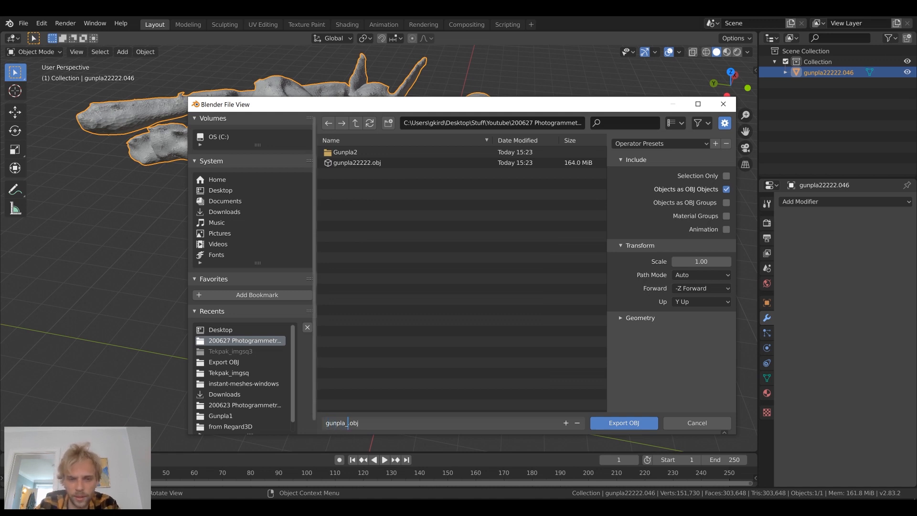
type("_blender")
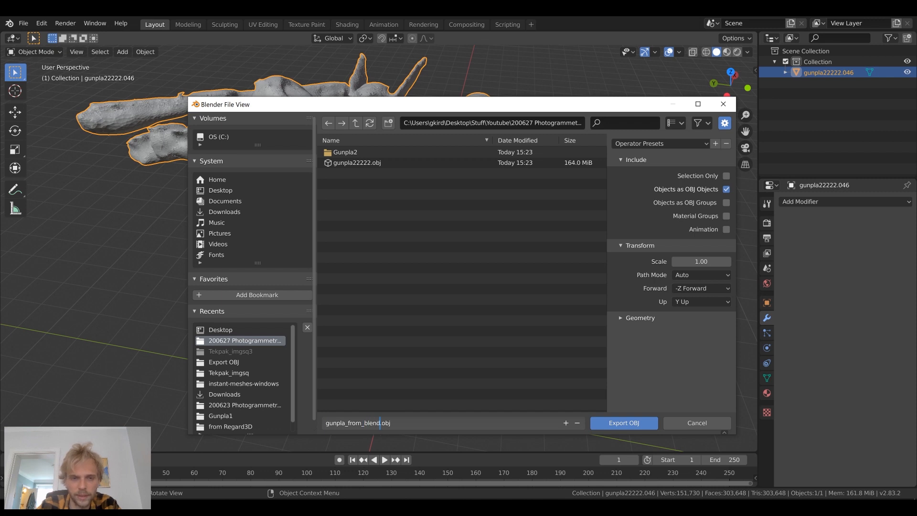
key("Return")
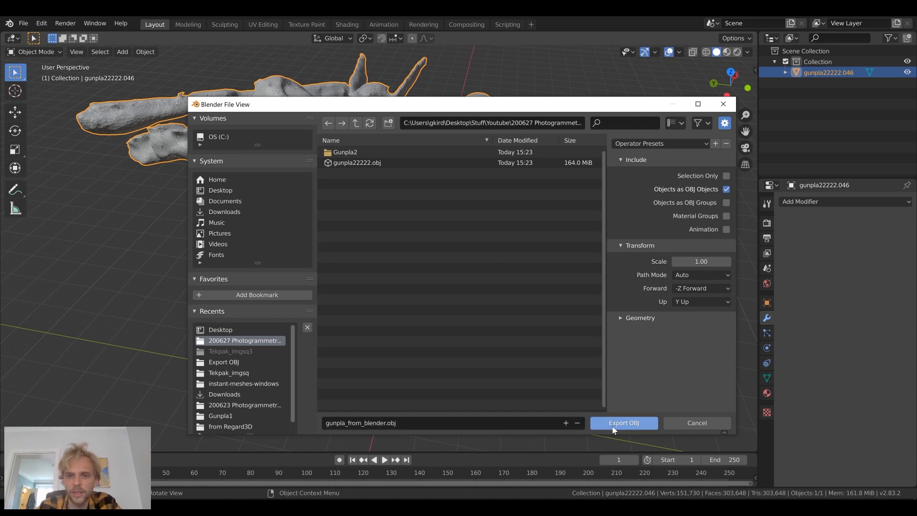
left_click(633, 422)
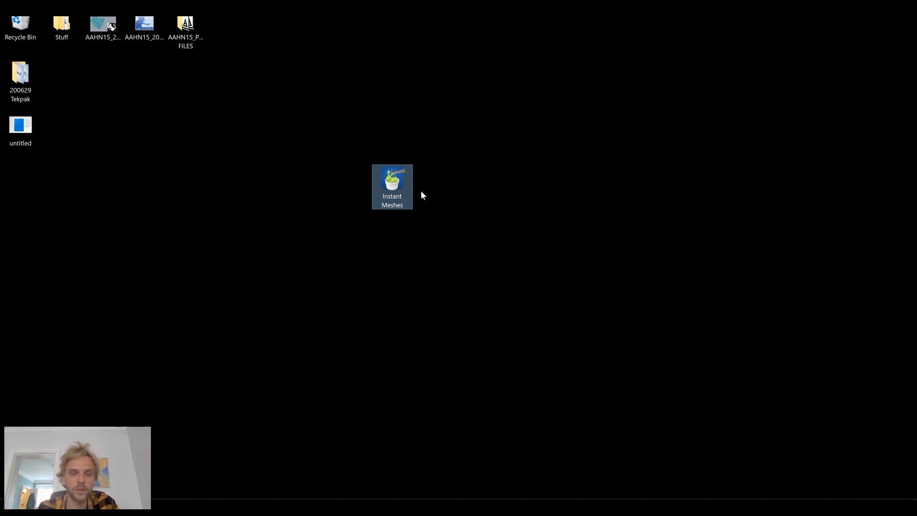
Launch Instant Meshes from the desktop and reposition its window higher on the screen.
double_click(393, 179)
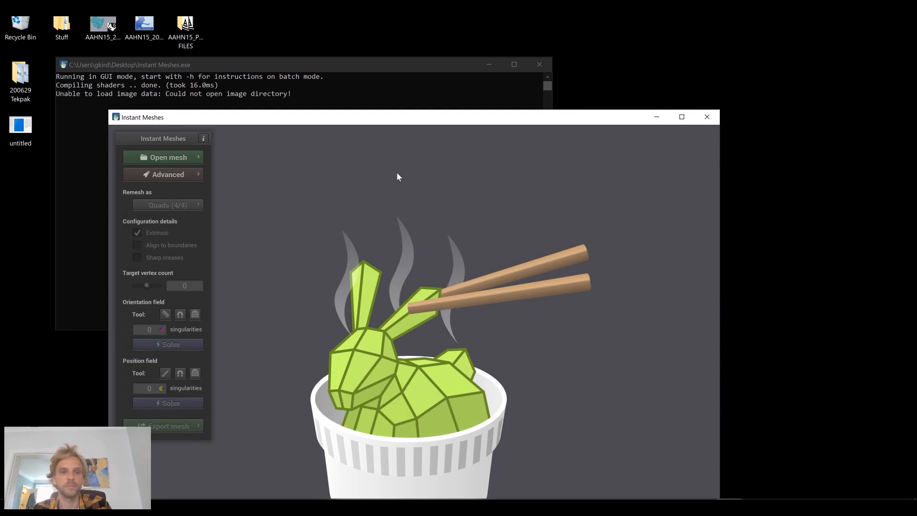
left_click_drag(449, 118, 510, 19)
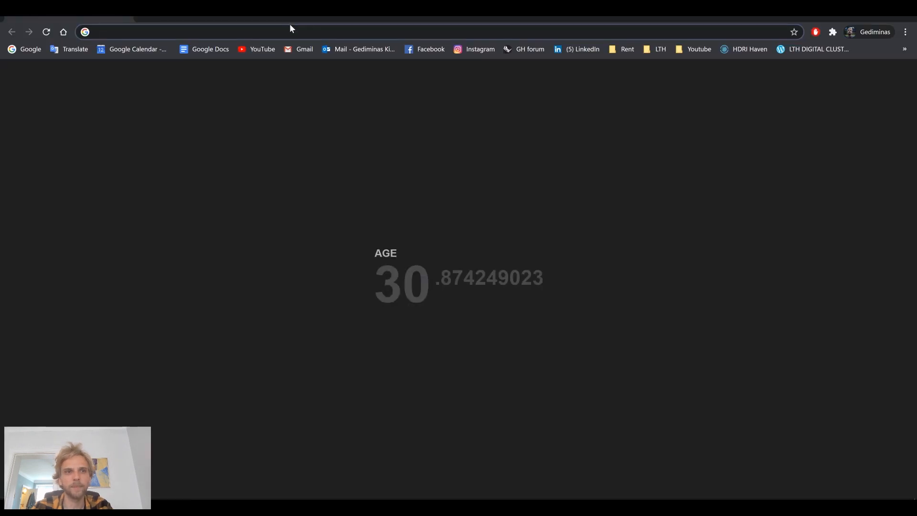
Switch to the browser, search for "instant meshes" and open the wjakob/instant-meshes GitHub page.
type("instant me")
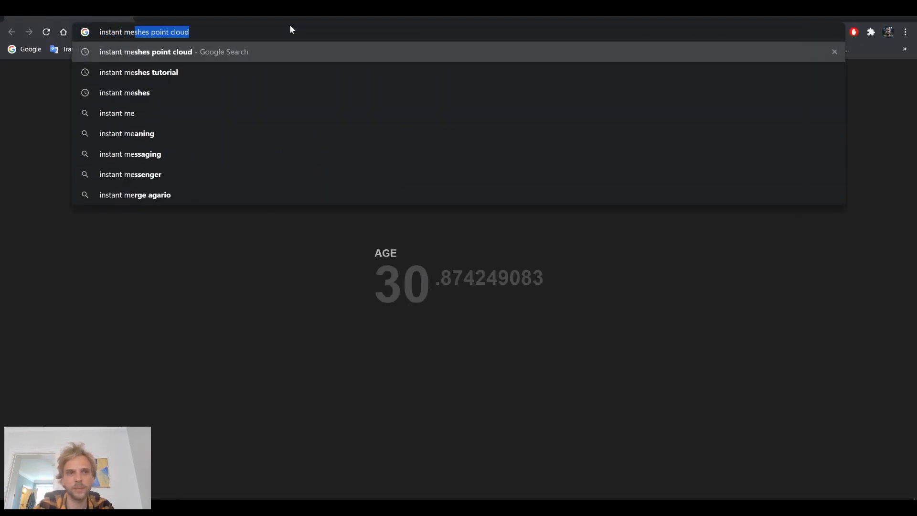
type("shes")
key("Return")
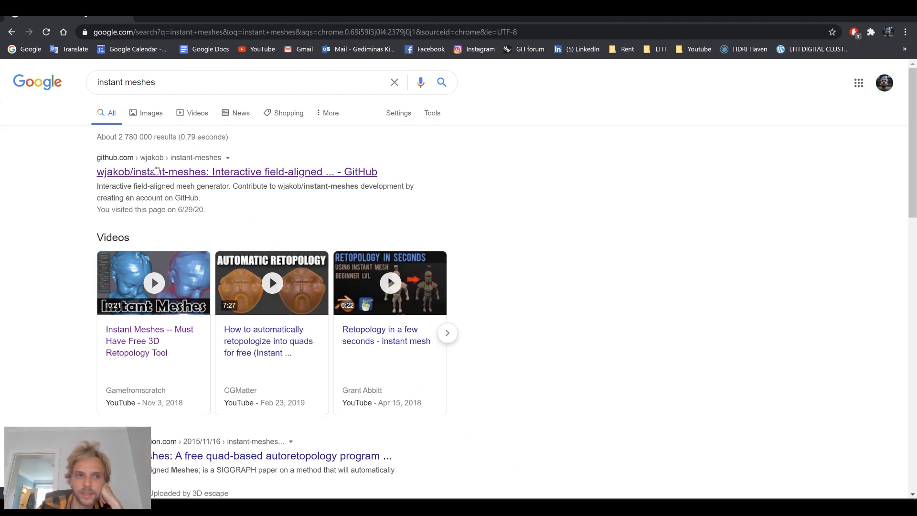
left_click(146, 172)
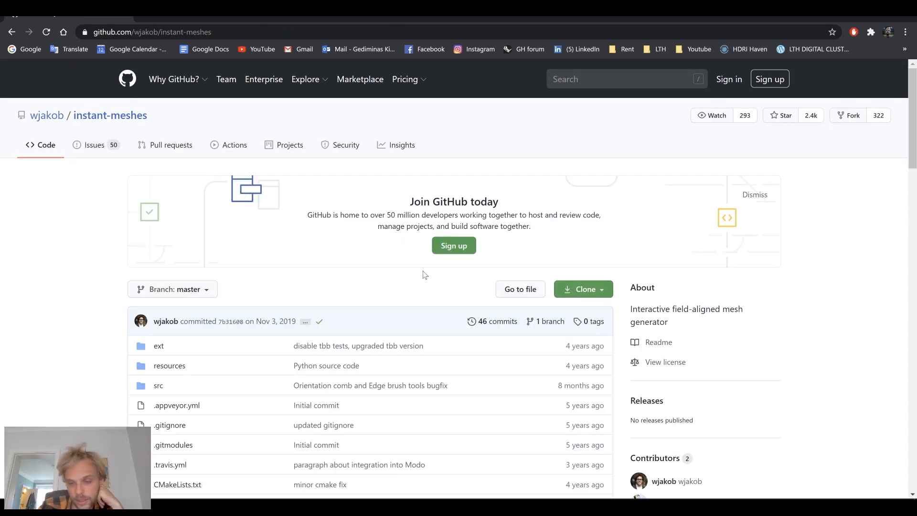
Find the Pre-compiled binaries section in the repository's README and examine the Microsoft Windows, Mac OS X and Linux download links.
scroll(455, 261, "down", 8)
scroll(456, 264, "down", 12)
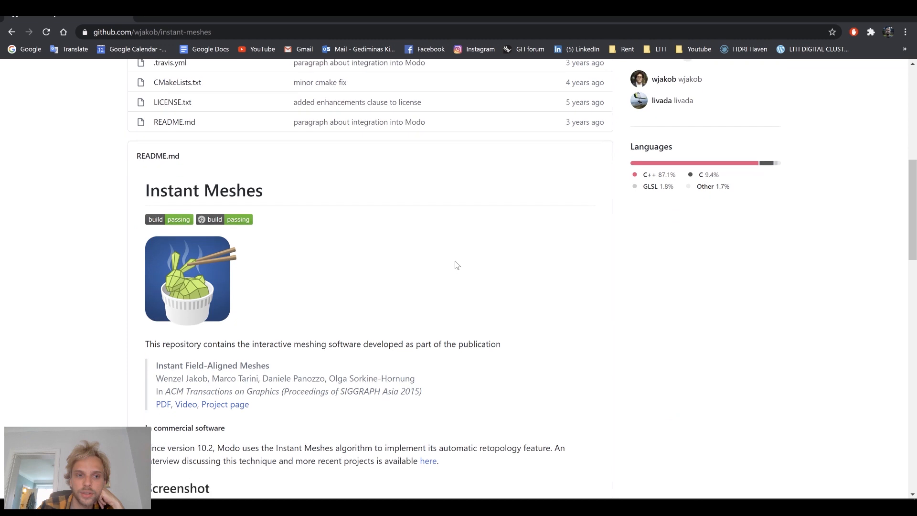
scroll(457, 264, "down", 2)
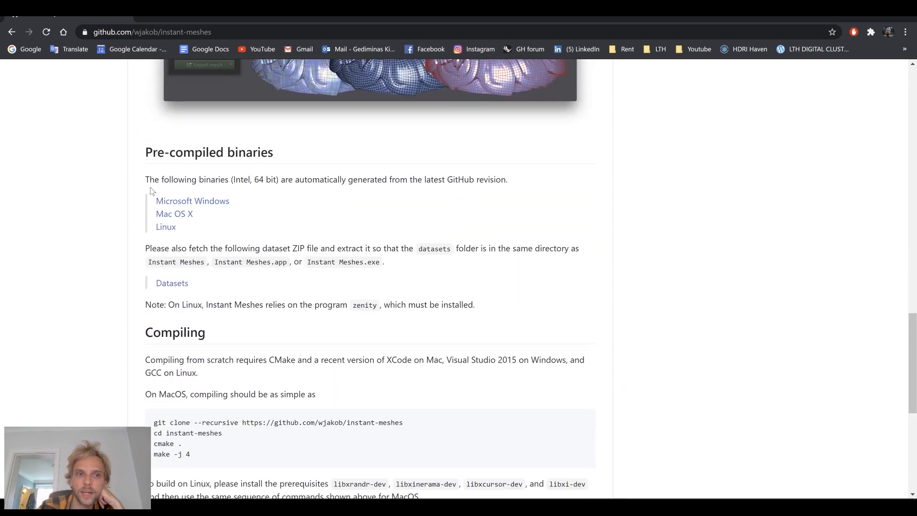
left_click_drag(145, 152, 308, 156)
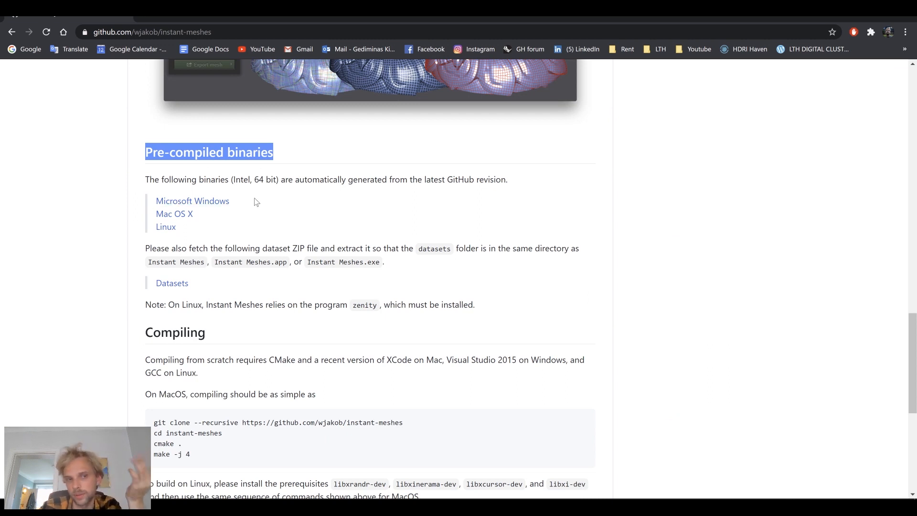
left_click_drag(255, 199, 123, 193)
left_click_drag(268, 216, 105, 208)
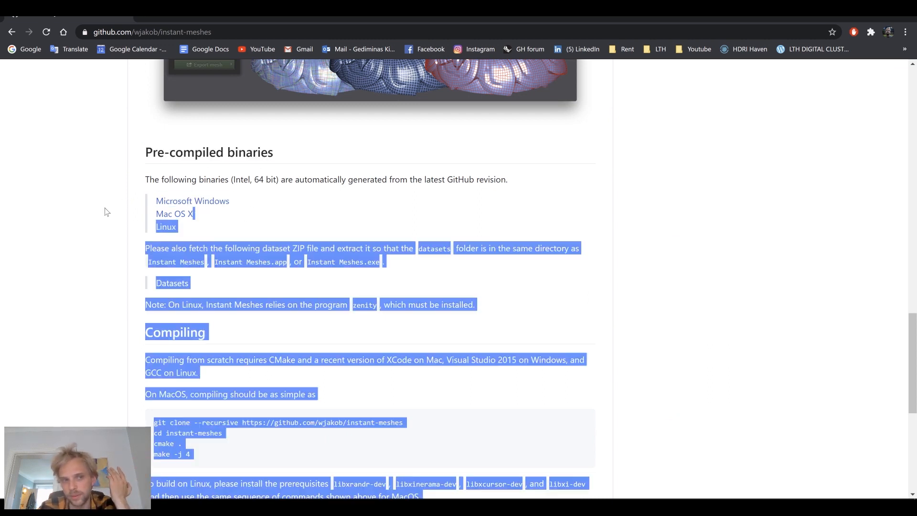
left_click(231, 217)
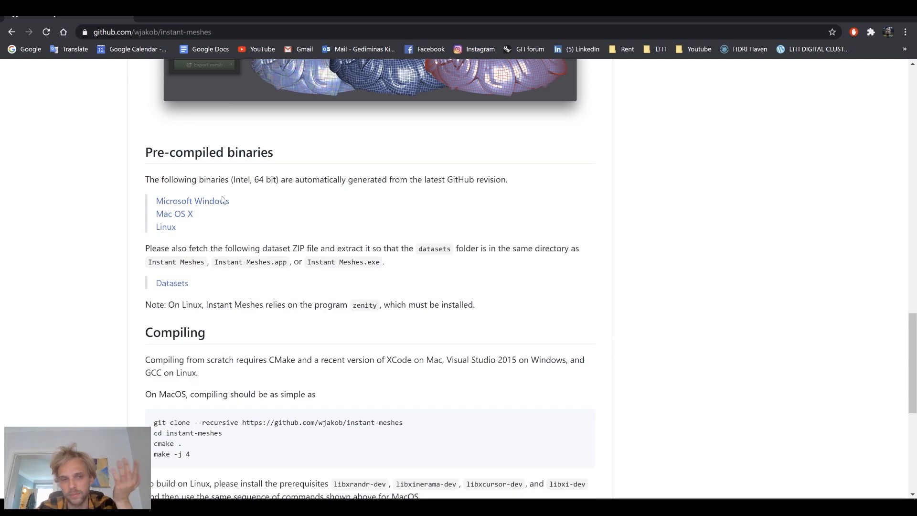
left_click(199, 206)
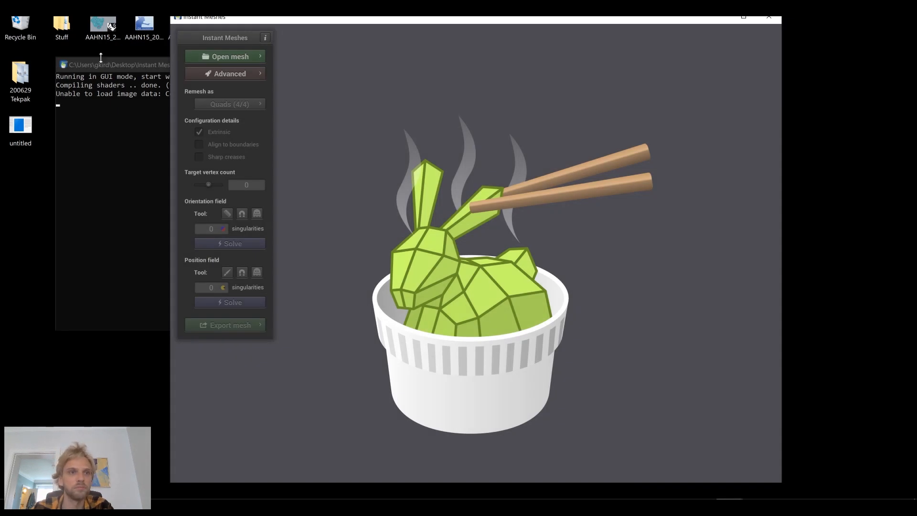
Return to Instant Meshes, move its console window aside and maximize the main window.
left_click(724, 19)
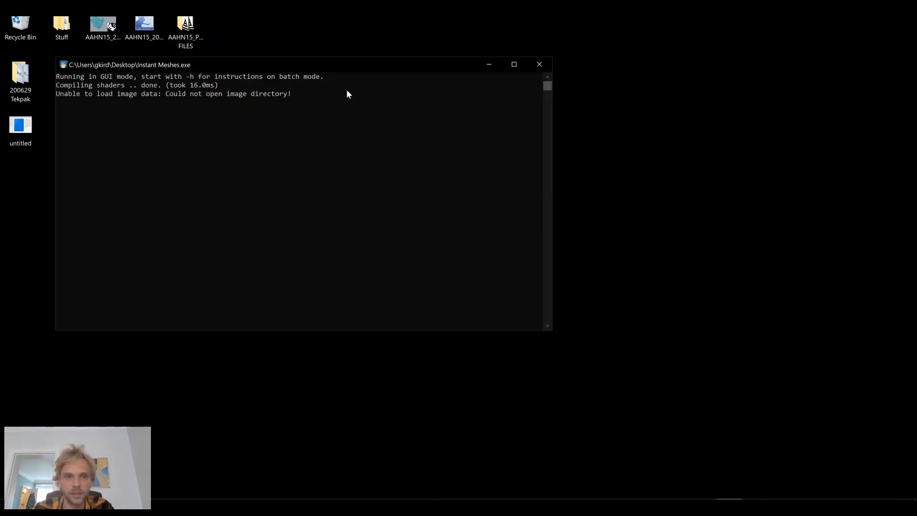
left_click_drag(327, 70, 641, 296)
left_click(392, 179)
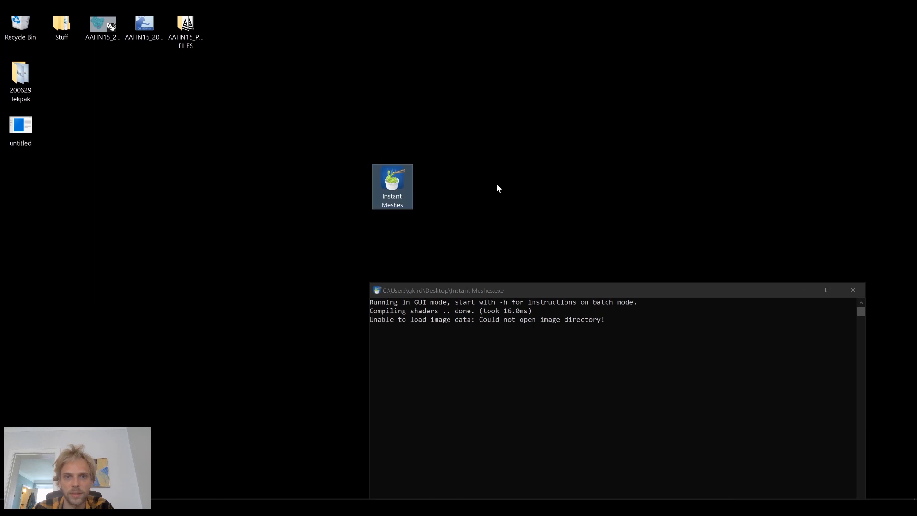
mouse_move(766, 493)
left_click(780, 471)
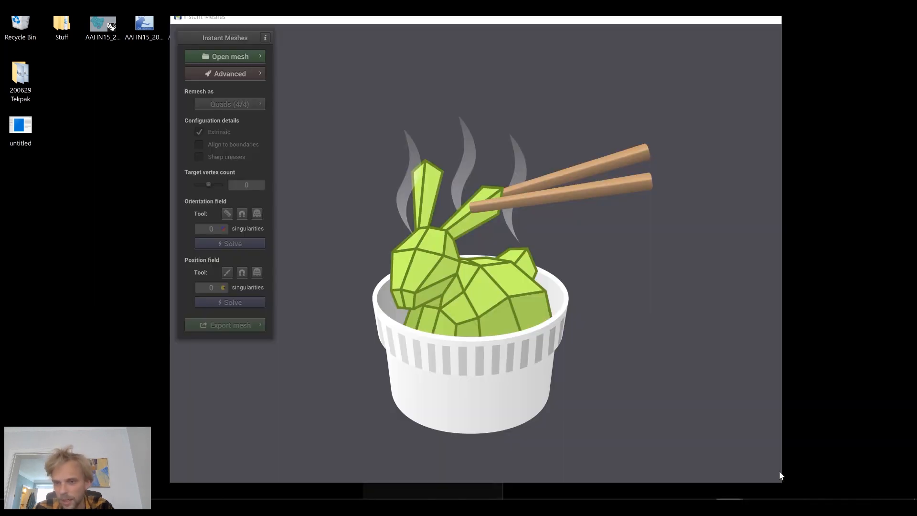
left_click(739, 19)
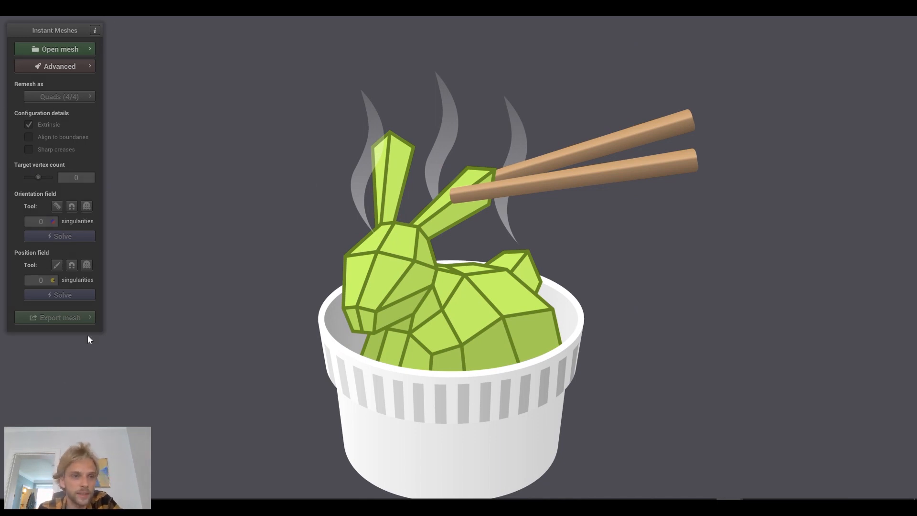
Open the gunpla_from_blender mesh from the 200627 Photog... folder in Desktop > Stuff > Youtube and view the robot from the front.
left_click(72, 52)
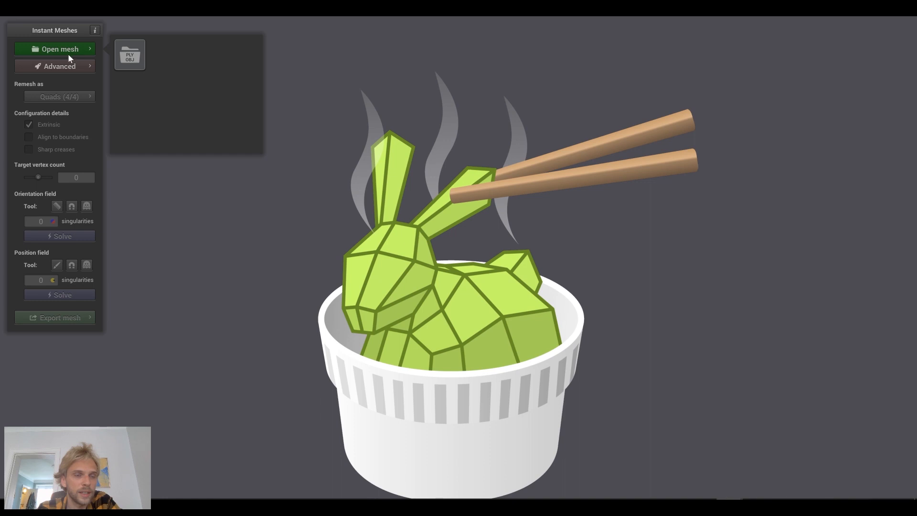
left_click(128, 54)
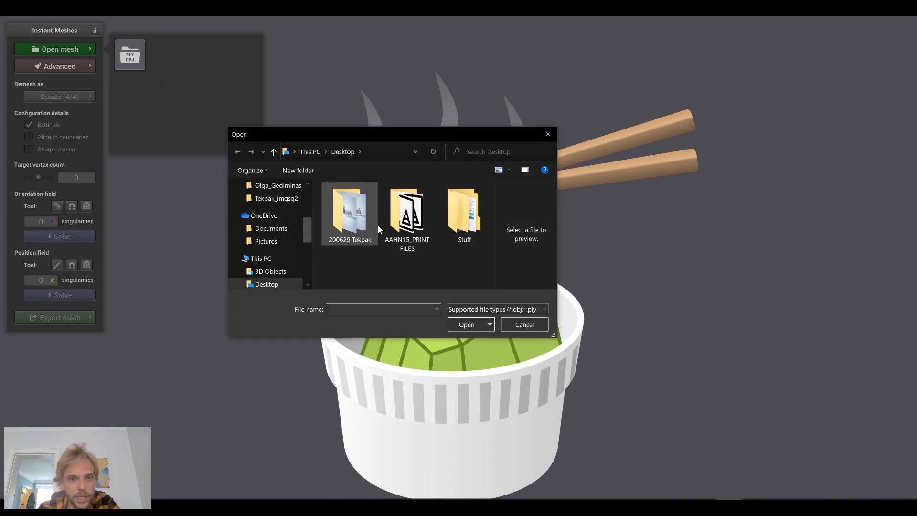
double_click(458, 227)
scroll(355, 260, "down", 1)
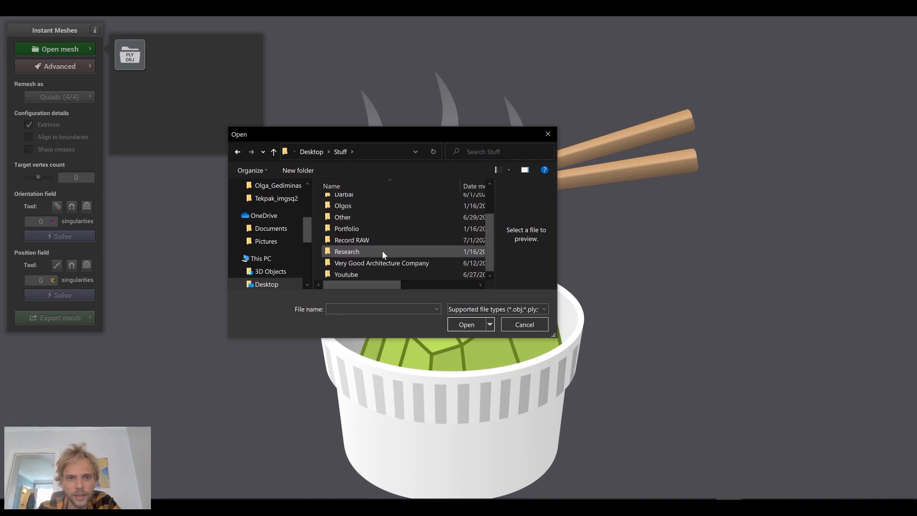
double_click(357, 274)
double_click(358, 248)
left_click(464, 213)
left_click(423, 223)
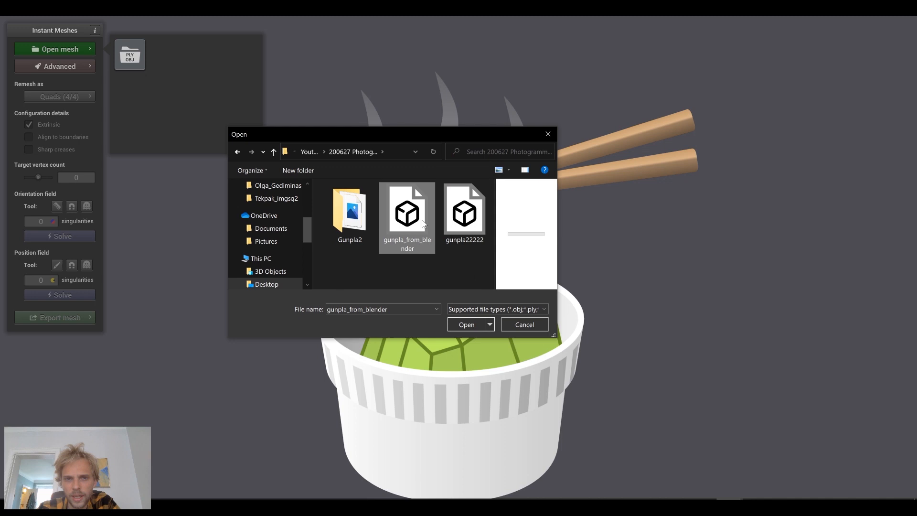
left_click(469, 324)
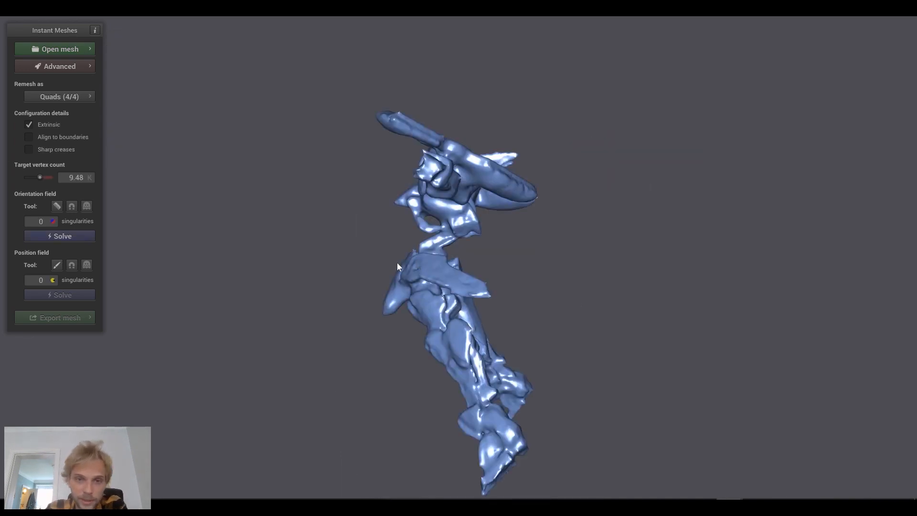
left_click_drag(467, 252, 273, 214)
left_click_drag(307, 245, 295, 239)
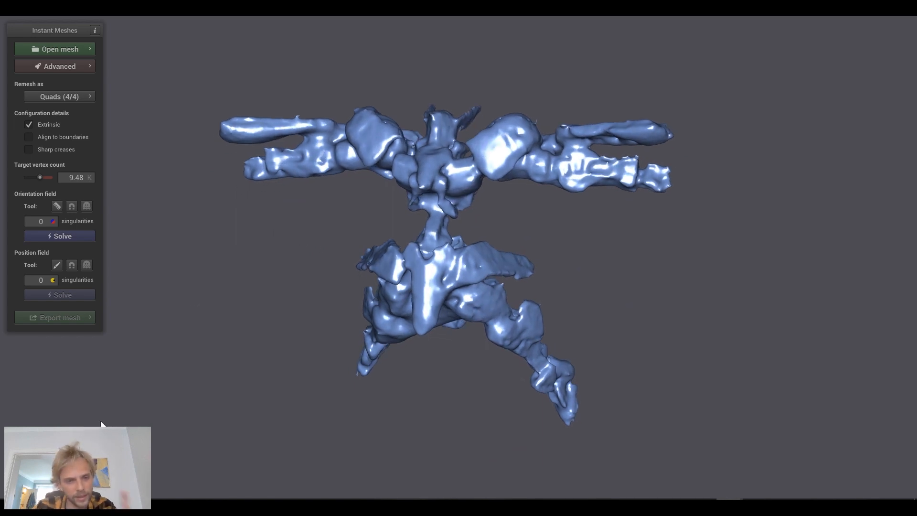
Switch to Blender and examine the robot mesh's triangulated surface around the torso, waist and hips for comparison.
left_click(155, 504)
scroll(320, 124, "up", 2)
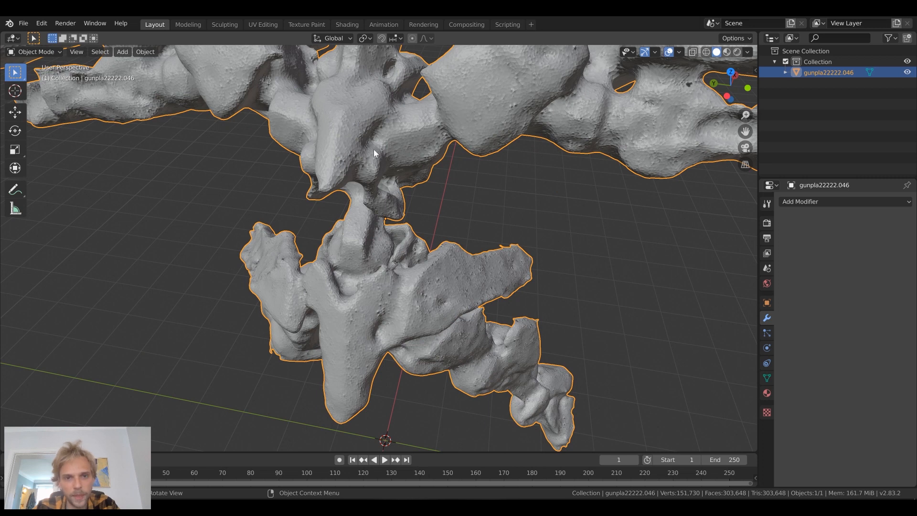
scroll(374, 149, "up", 3)
middle_click_drag(553, 199, 319, 135)
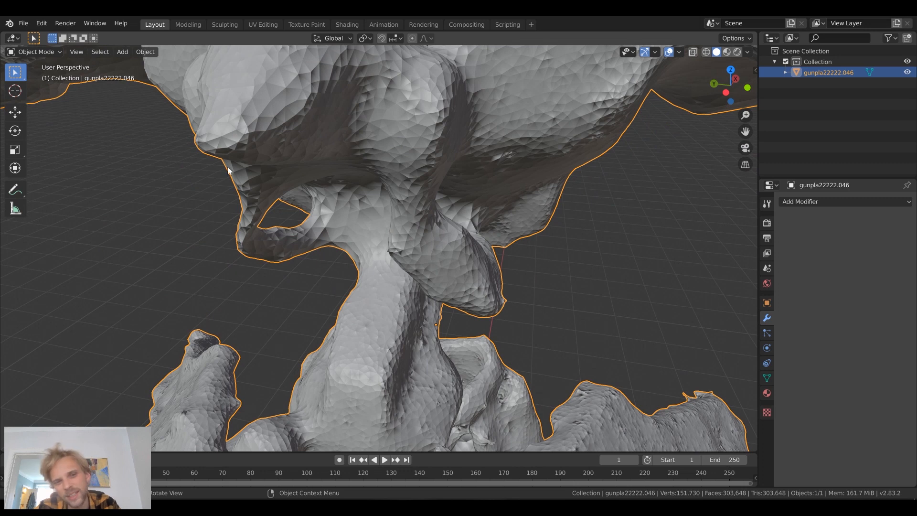
scroll(379, 214, "down", 6)
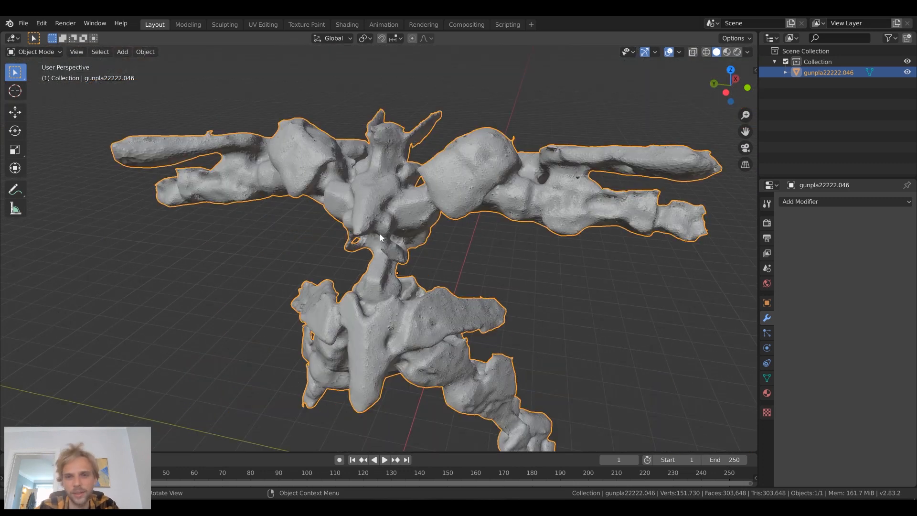
middle_click_drag(380, 234, 459, 239)
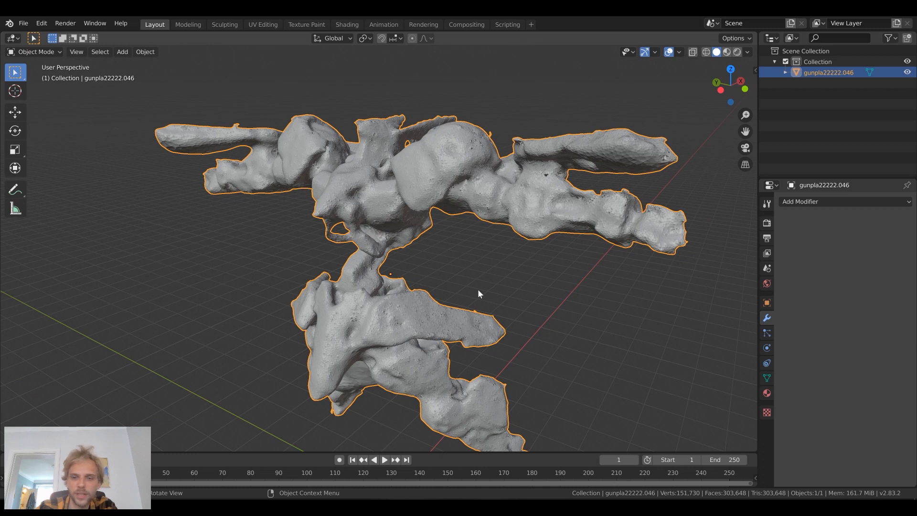
middle_click_drag(418, 267, 436, 270)
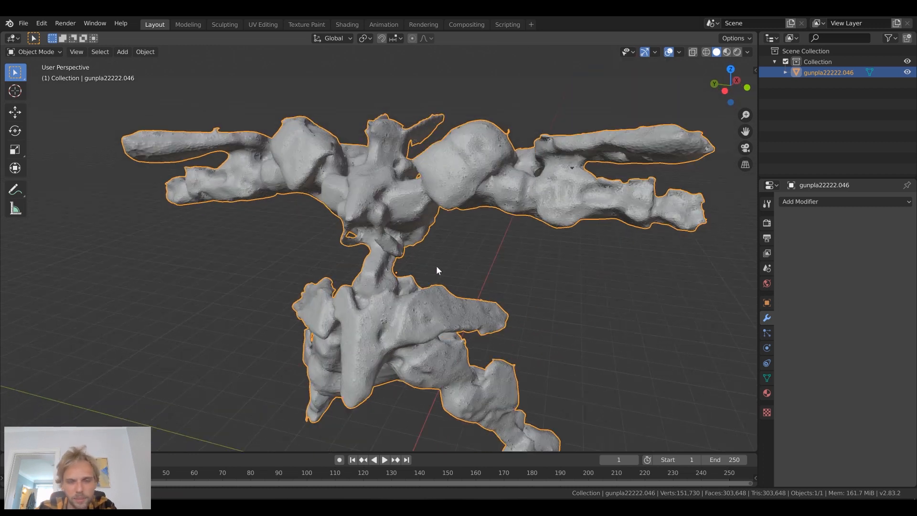
scroll(382, 233, "up", 4)
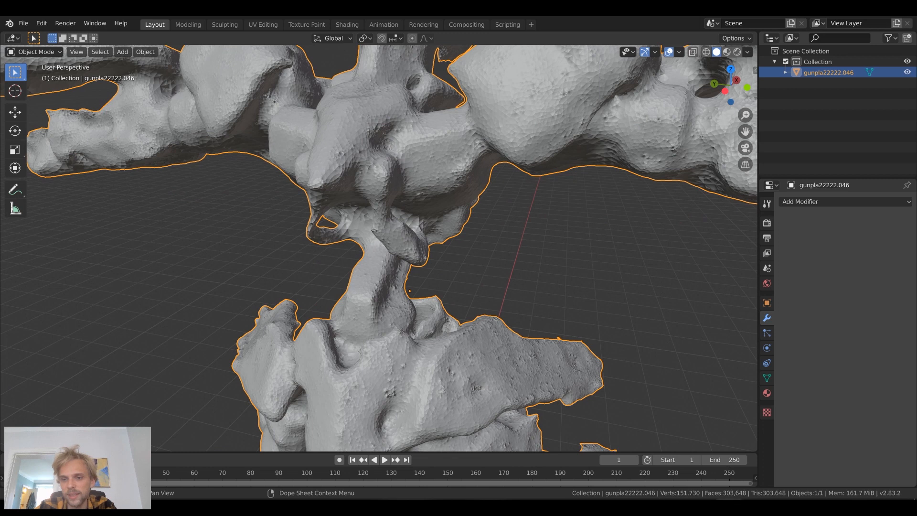
Return to Instant Meshes and review the available remesh types, keeping Quads (4-RoSy, 4-PoSy).
left_click(786, 464)
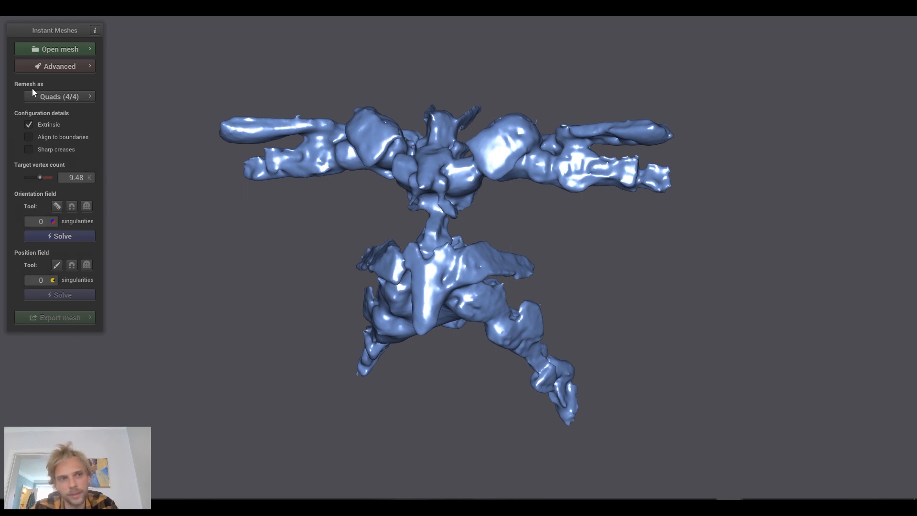
left_click(43, 97)
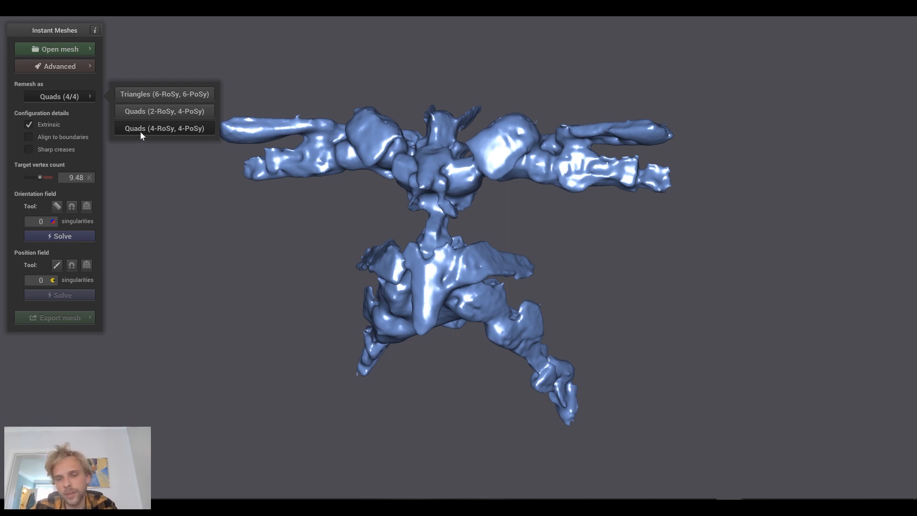
left_click(78, 98)
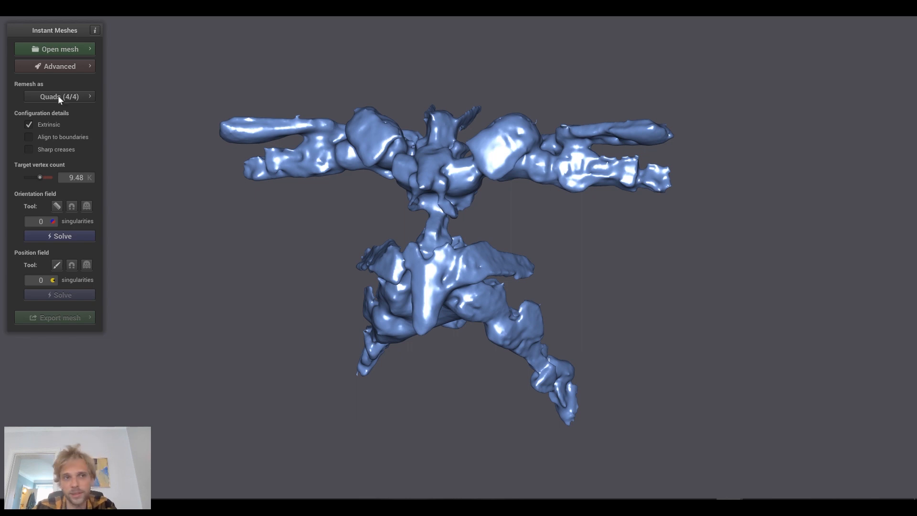
left_click(64, 96)
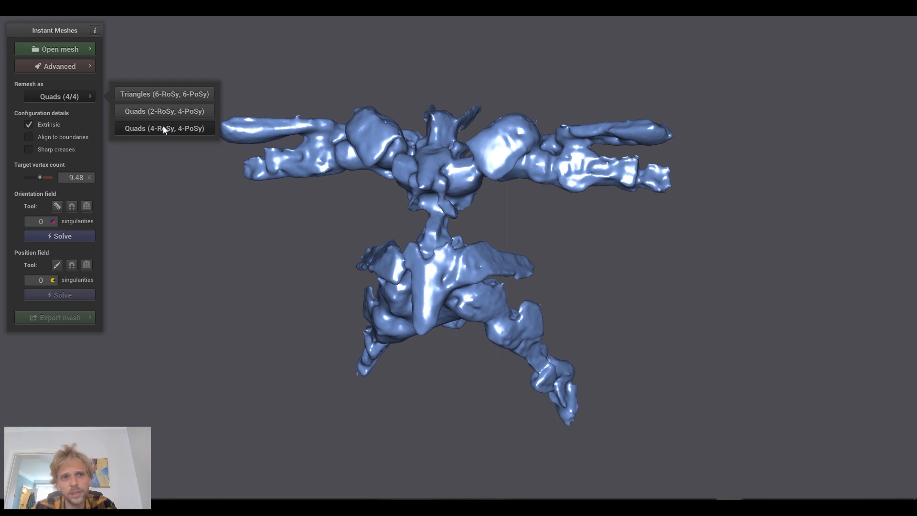
left_click(67, 98)
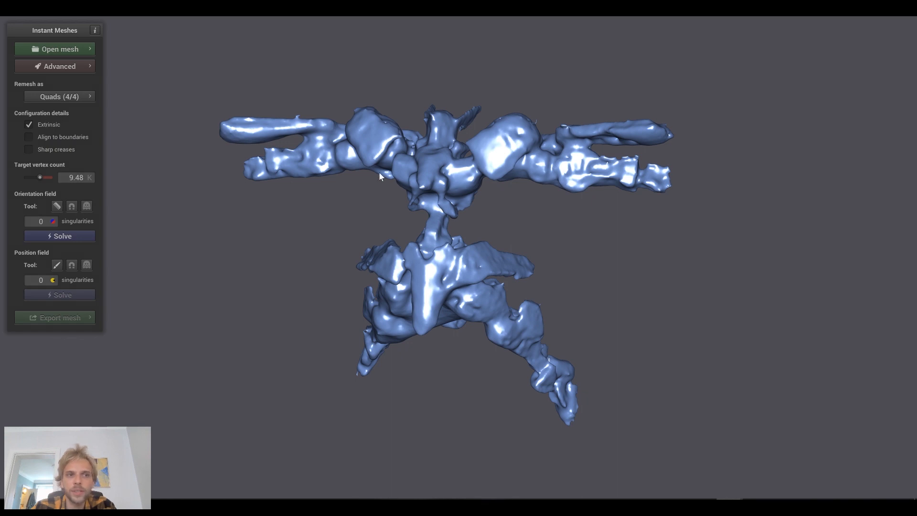
Examine the loaded robot mesh up close, checking the edges and creases on its torso, shoulders, arms and hips.
scroll(288, 128, "up", 3)
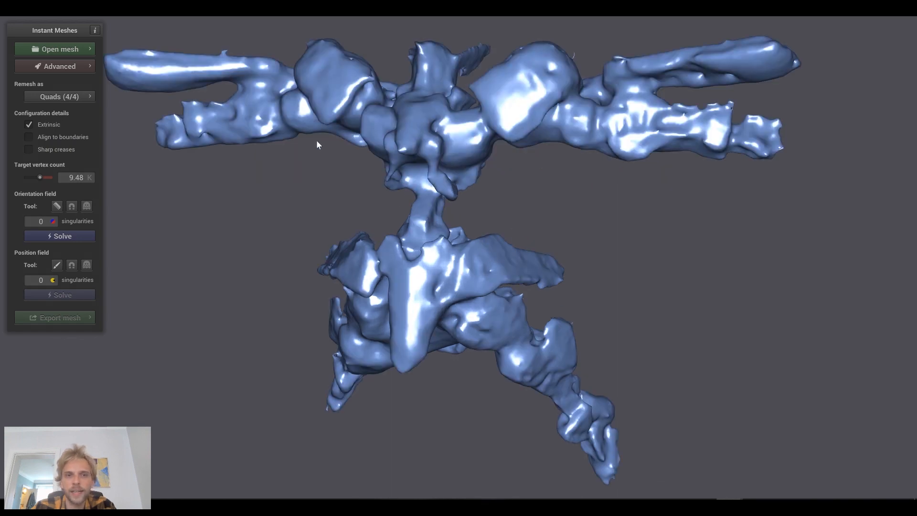
right_click_drag(319, 175, 360, 288)
scroll(377, 221, "up", 4)
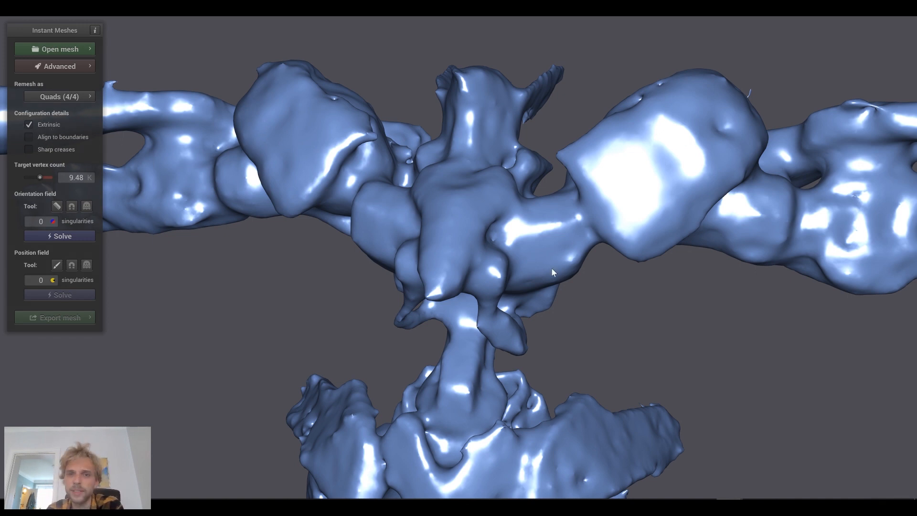
scroll(551, 268, "down", 3)
left_click_drag(550, 263, 574, 360)
left_click_drag(561, 307, 584, 130)
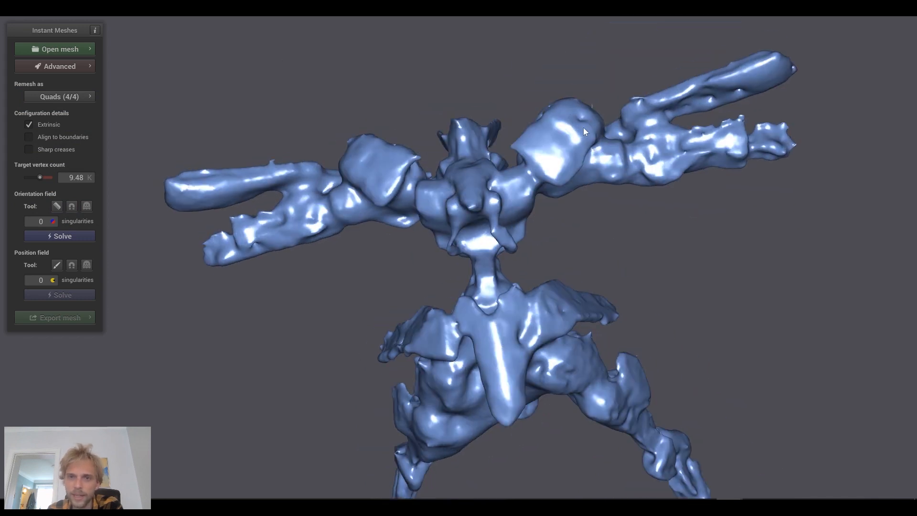
left_click_drag(584, 171, 594, 232)
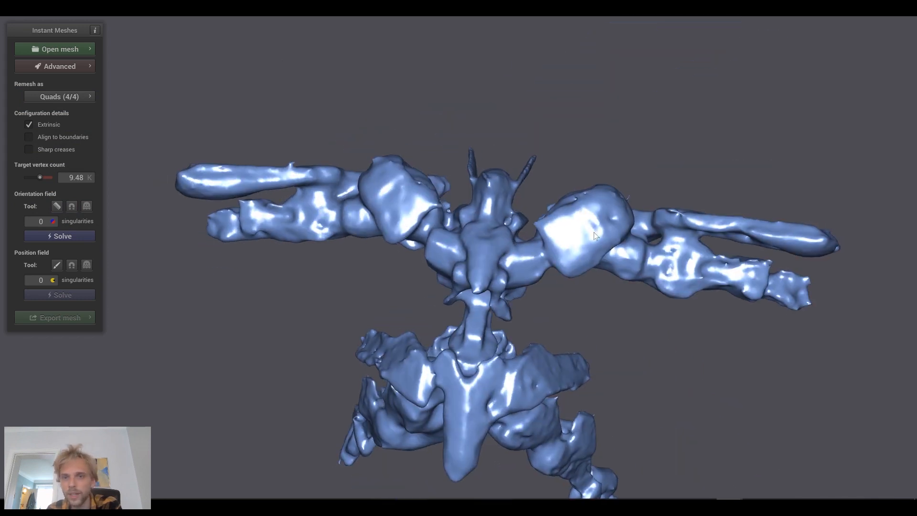
scroll(597, 220, "up", 3)
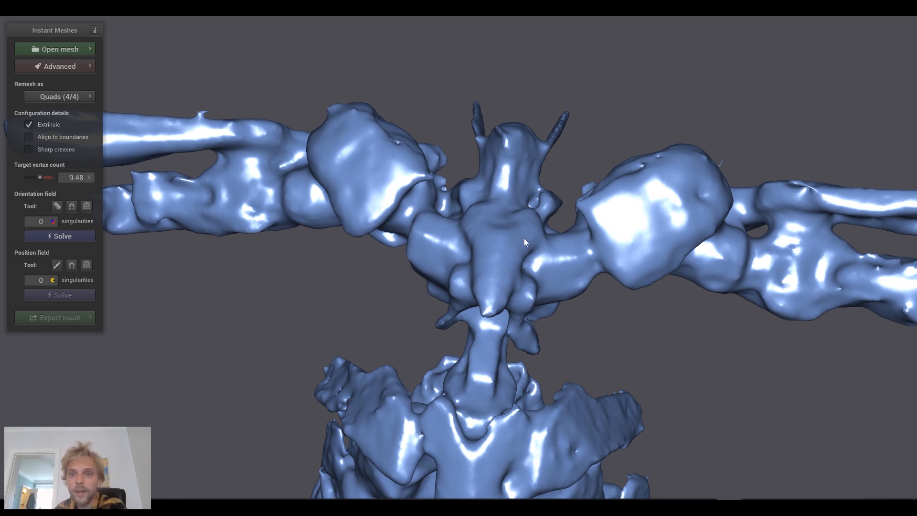
scroll(511, 285, "down", 5)
left_click_drag(511, 284, 449, 349)
scroll(474, 344, "up", 3)
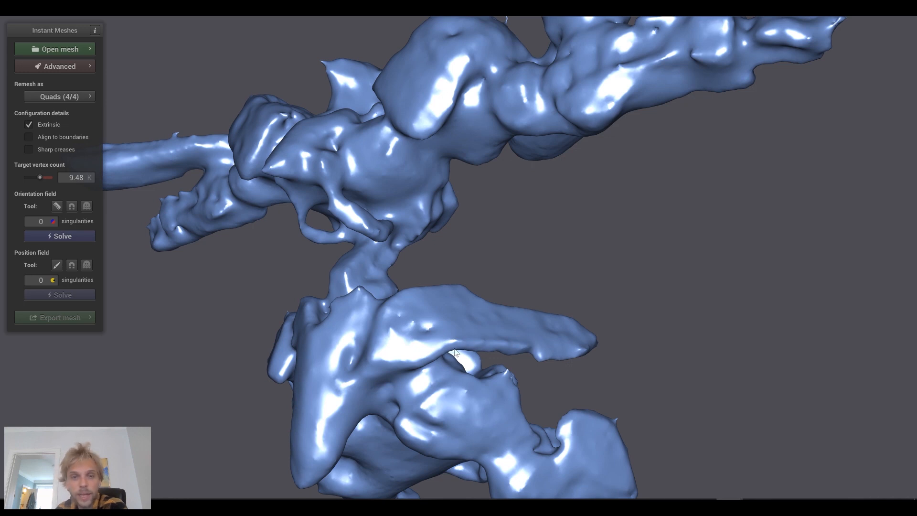
left_click_drag(480, 240, 138, 186)
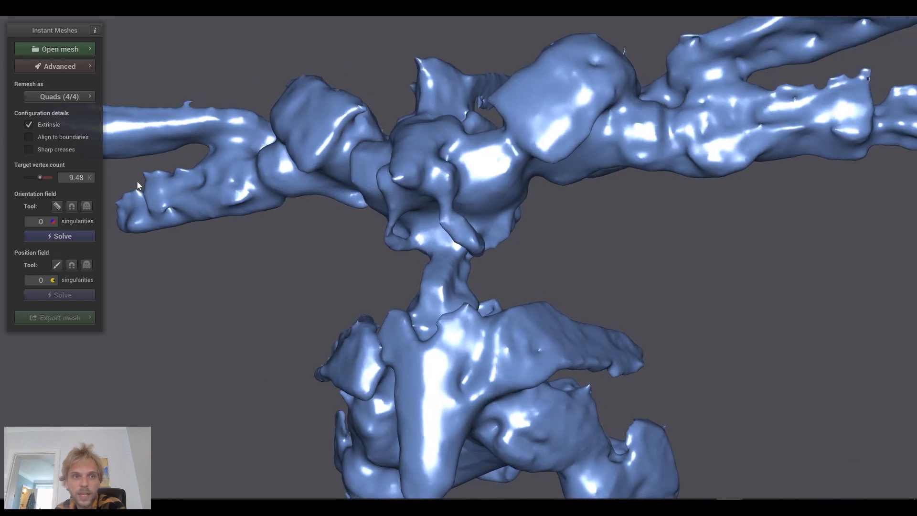
Enable Sharp creases with a mesh reload and set the target vertex count to 44.61 K, allowing the input to be subdivided.
left_click(29, 149)
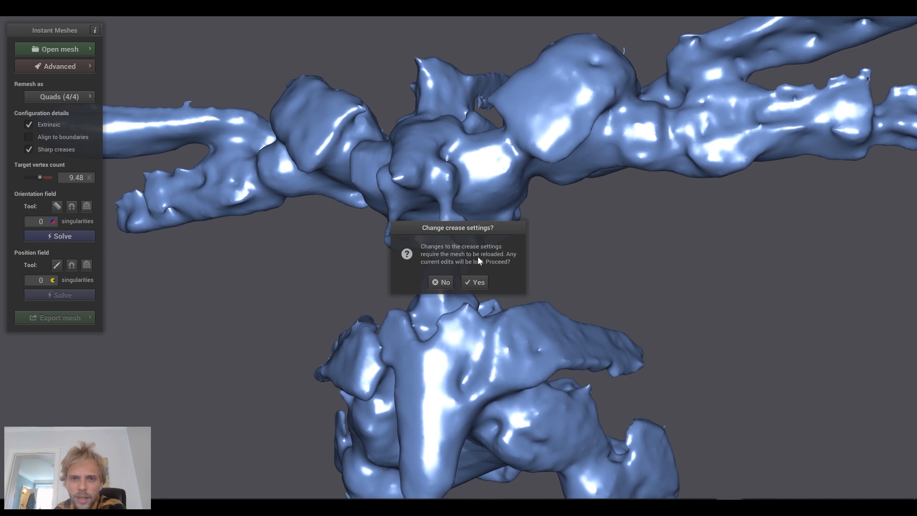
left_click(478, 282)
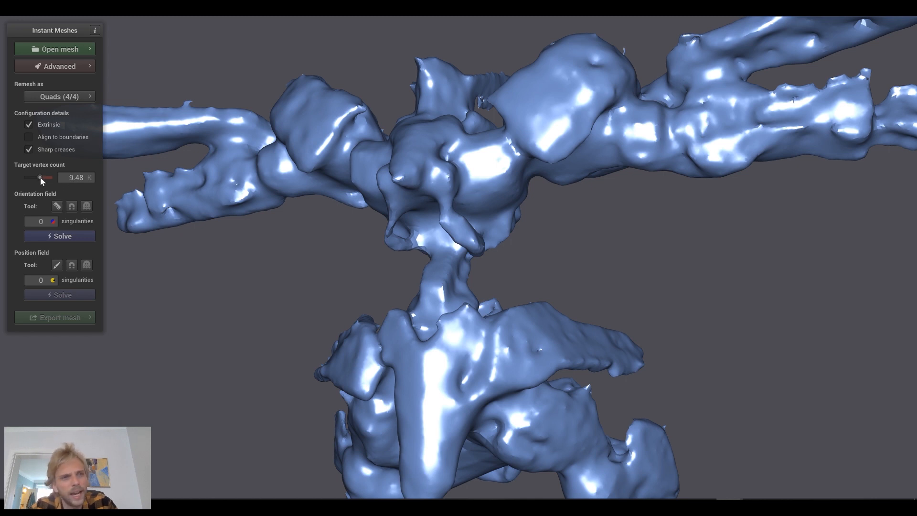
left_click_drag(39, 177, 46, 178)
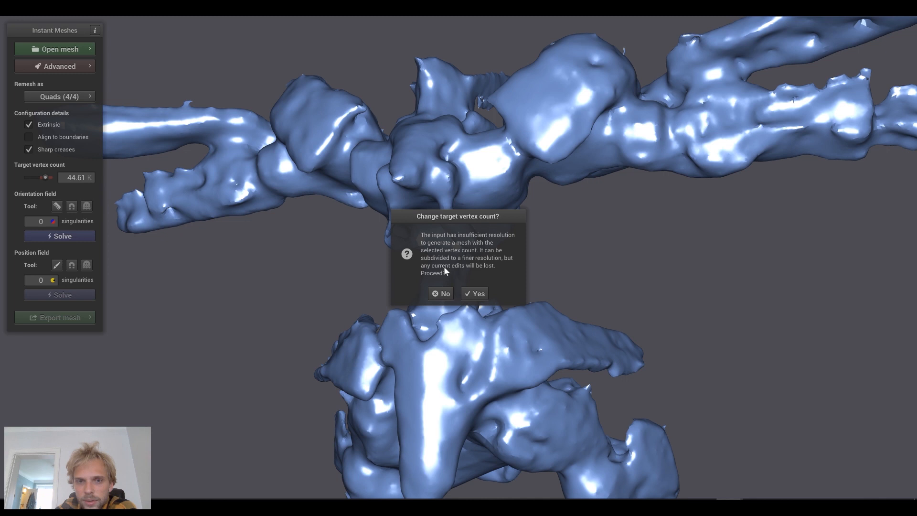
left_click(473, 293)
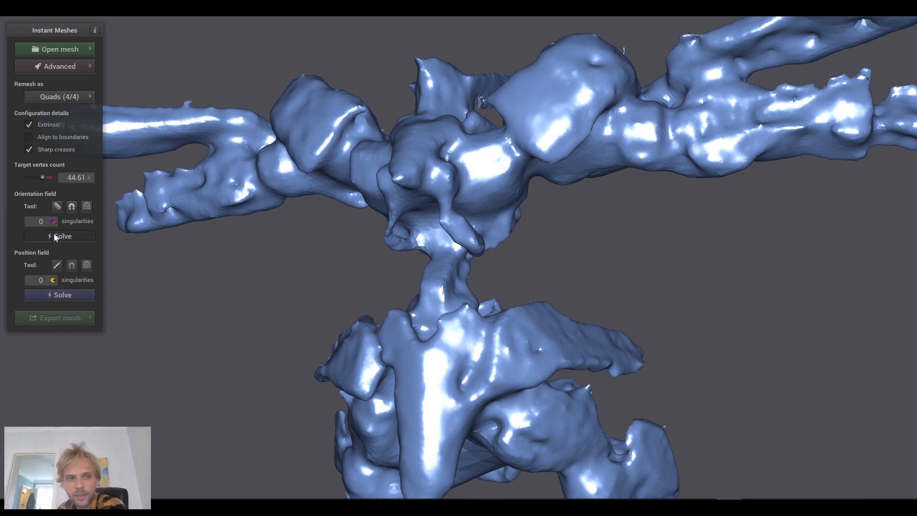
Solve the orientation field and inspect the flow lines around the robot's head, shoulders and chest.
left_click(91, 239)
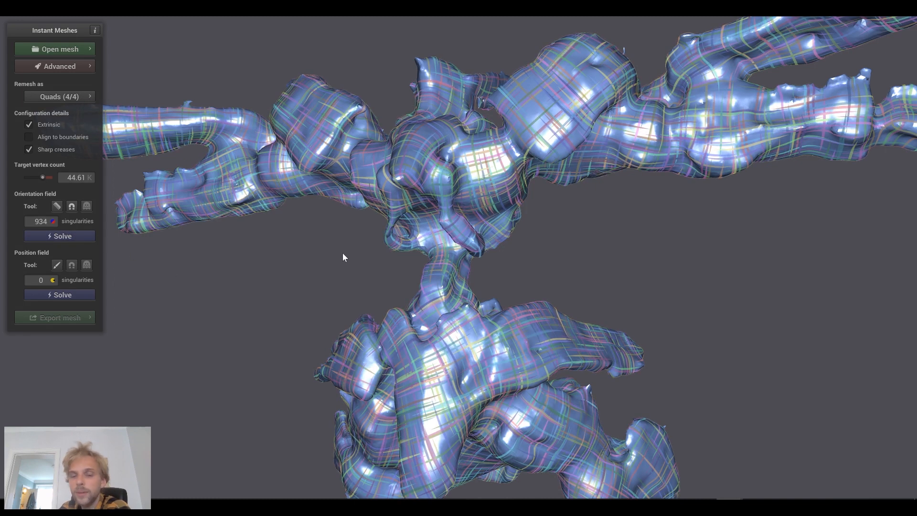
mouse_move(356, 249)
left_mouse_down()
mouse_move(360, 269)
mouse_move(371, 272)
left_mouse_up()
left_click_drag(627, 237, 636, 300)
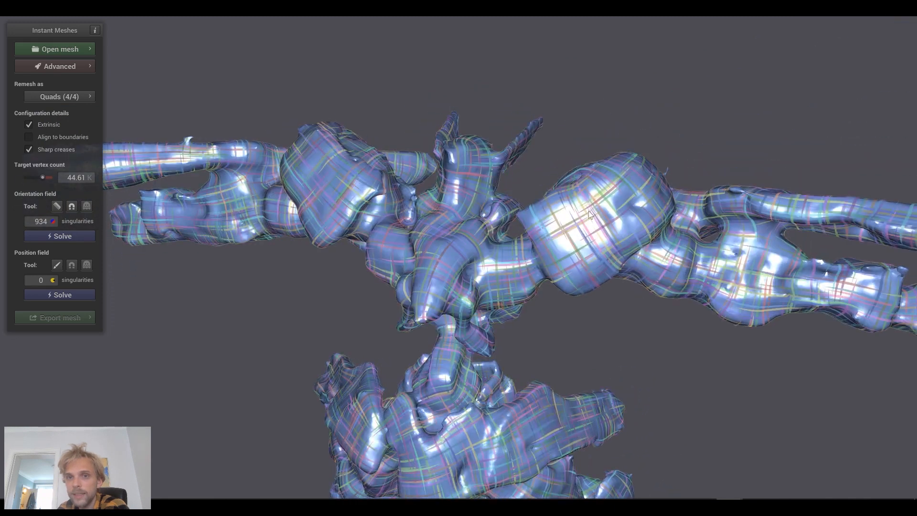
scroll(546, 228, "up", 7)
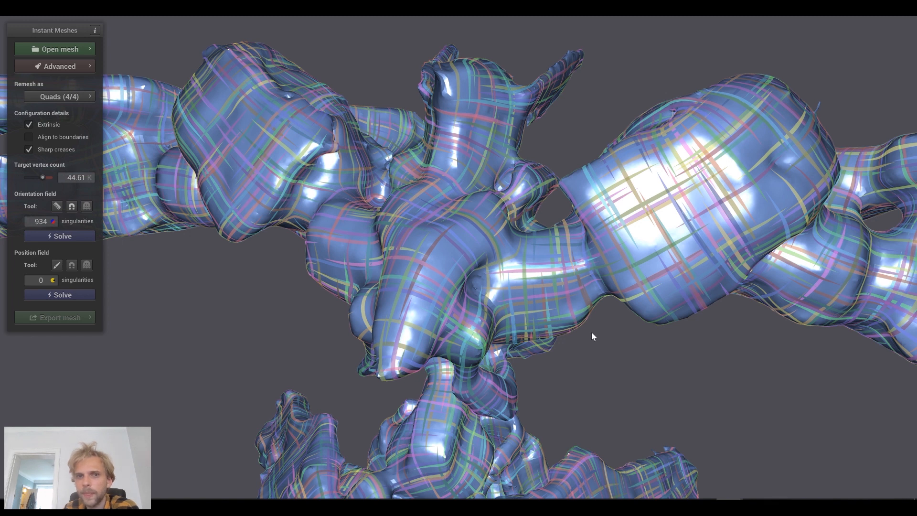
left_click_drag(362, 264, 388, 306)
left_click_drag(517, 259, 564, 266)
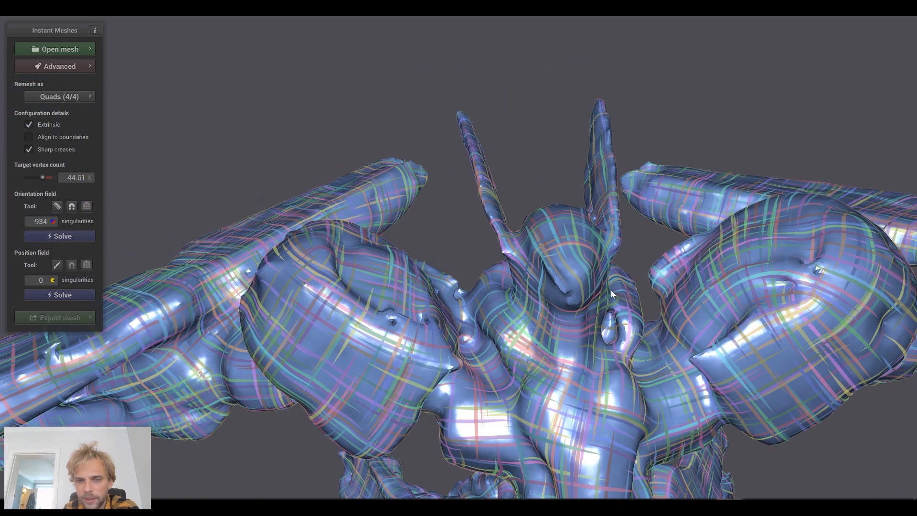
scroll(611, 290, "up", 3)
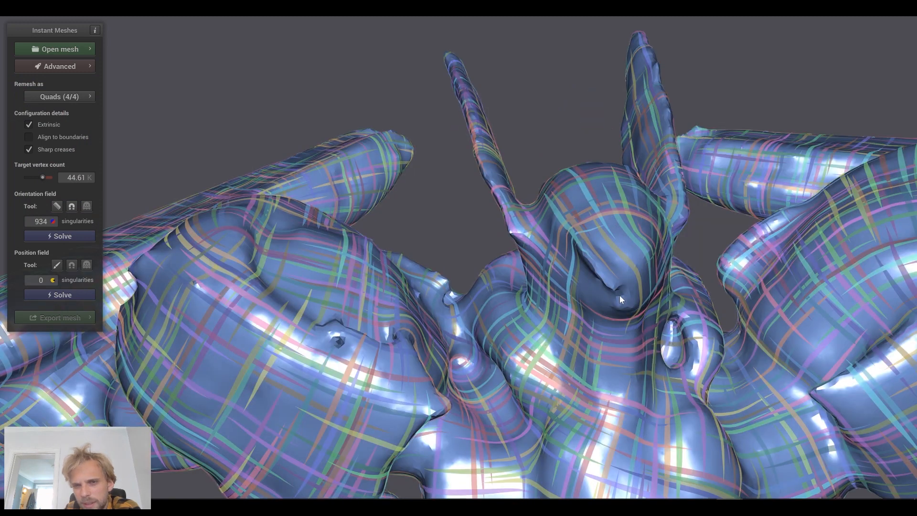
left_click_drag(622, 299, 565, 299)
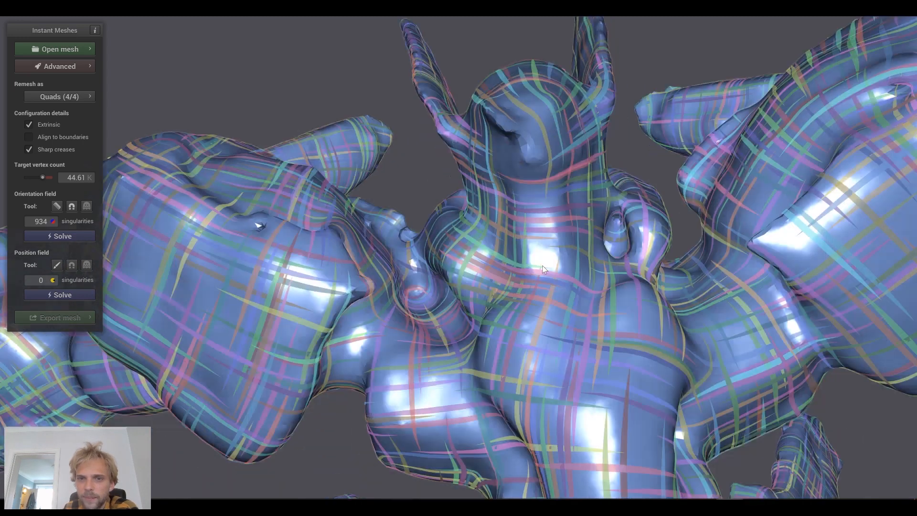
left_click_drag(543, 265, 525, 237)
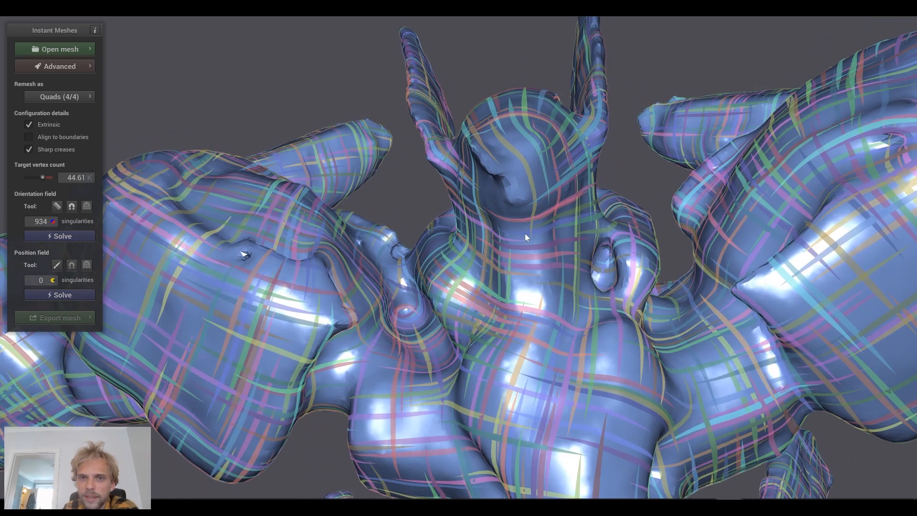
Comb the orientation field vertically along the middle of the robot's neck and face, and solve the orientation field again.
left_click_drag(515, 190, 578, 259)
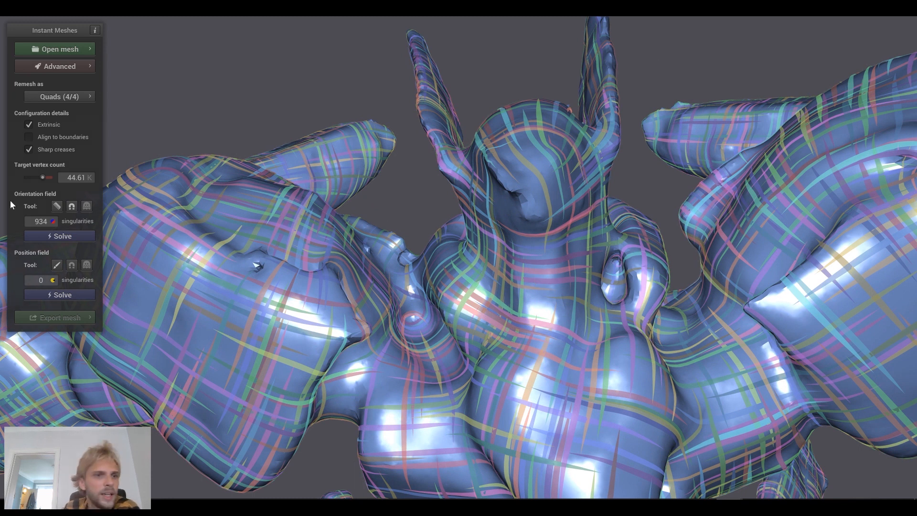
left_click(56, 205)
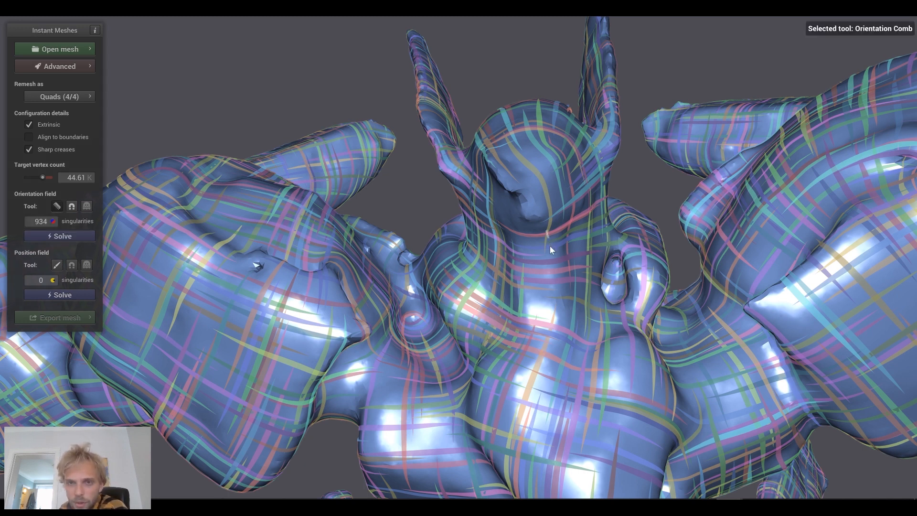
left_click_drag(547, 323, 547, 325)
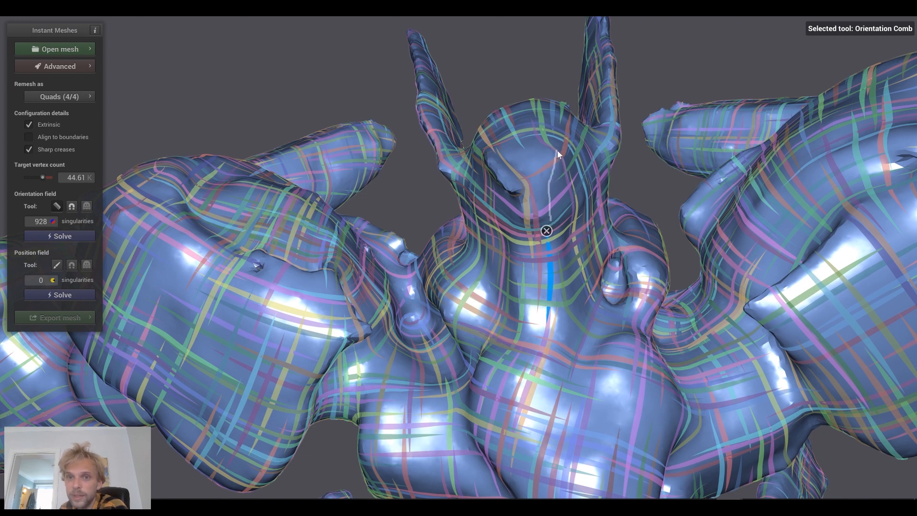
left_click_drag(557, 151, 558, 150)
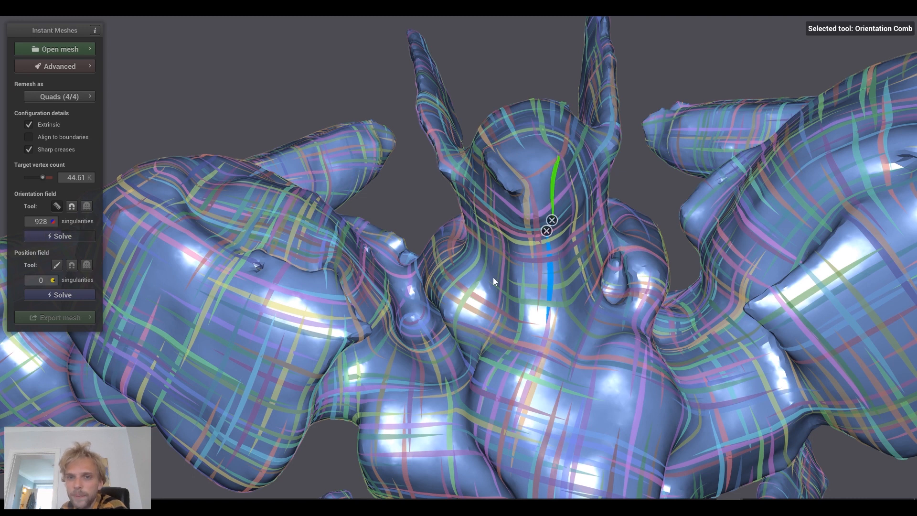
left_click(70, 236)
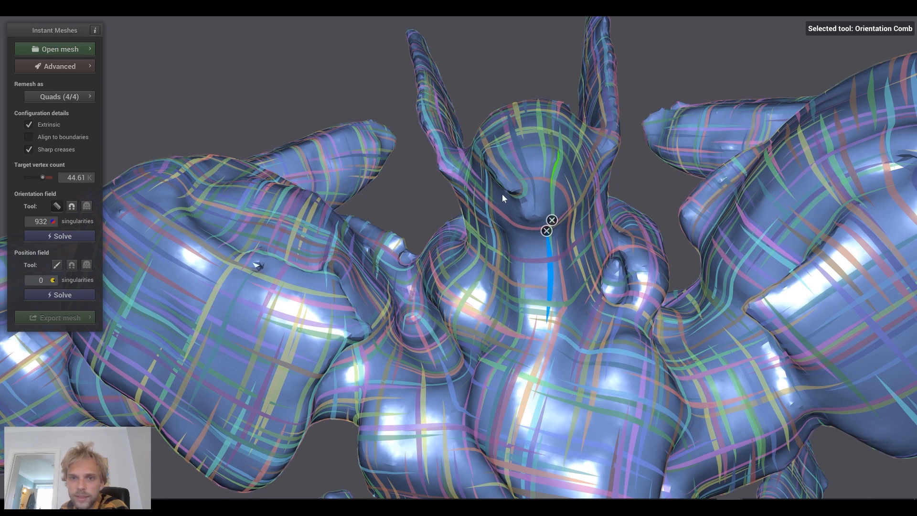
Add a third orientation comb stroke from the side of the face down to the neck and put the Orientation Comb away.
left_click_drag(526, 258, 527, 270)
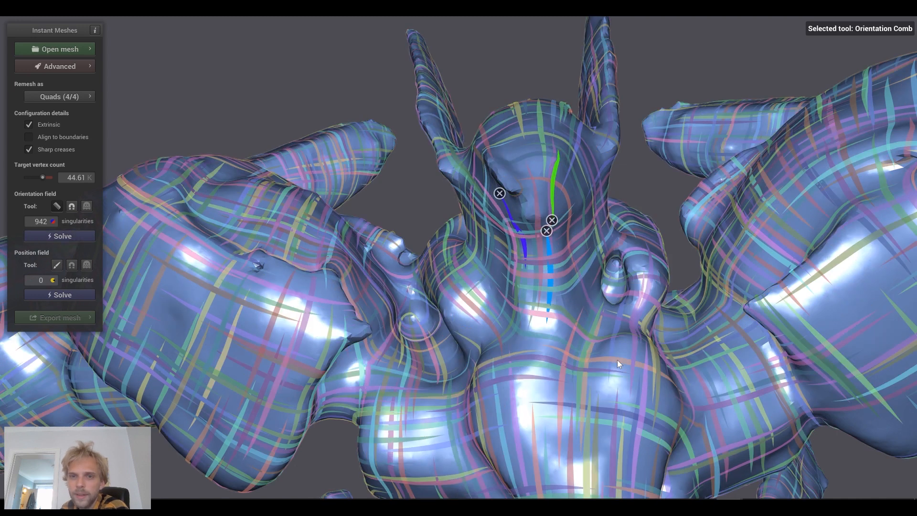
scroll(492, 257, "down", 3)
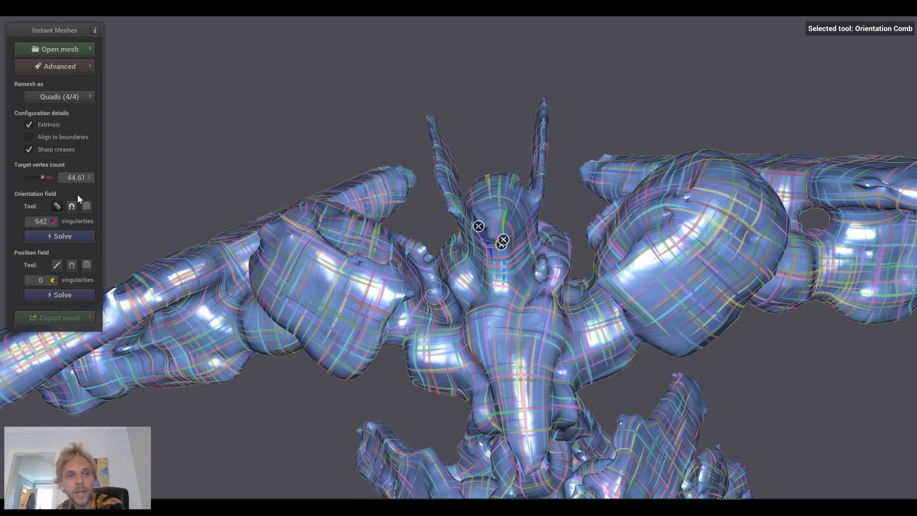
left_click(56, 208)
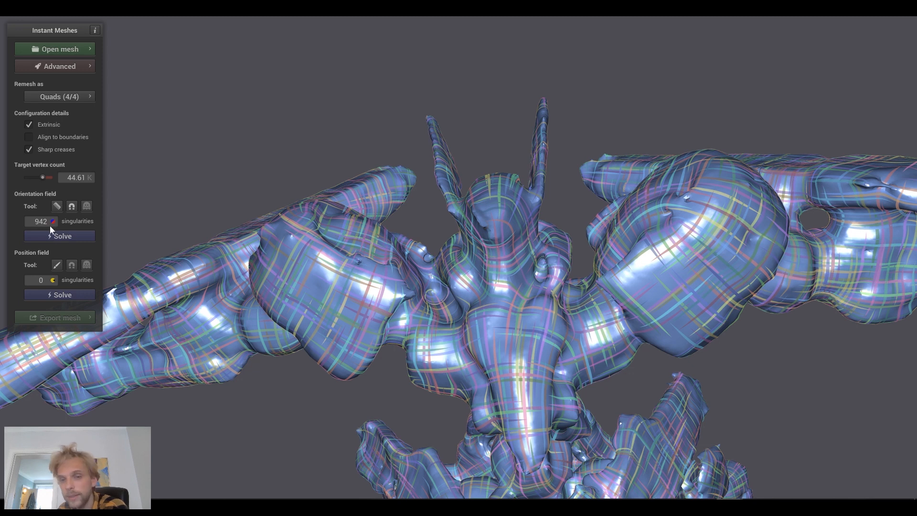
Solve the position field for the whole robot and inspect the resulting quad grid on its torso, waist and hips.
scroll(494, 343, "down", 5)
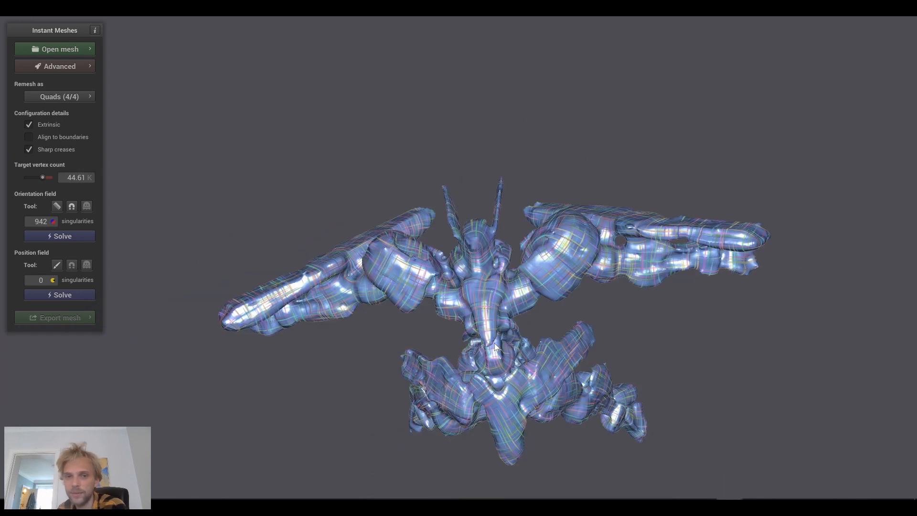
scroll(482, 349, "up", 4)
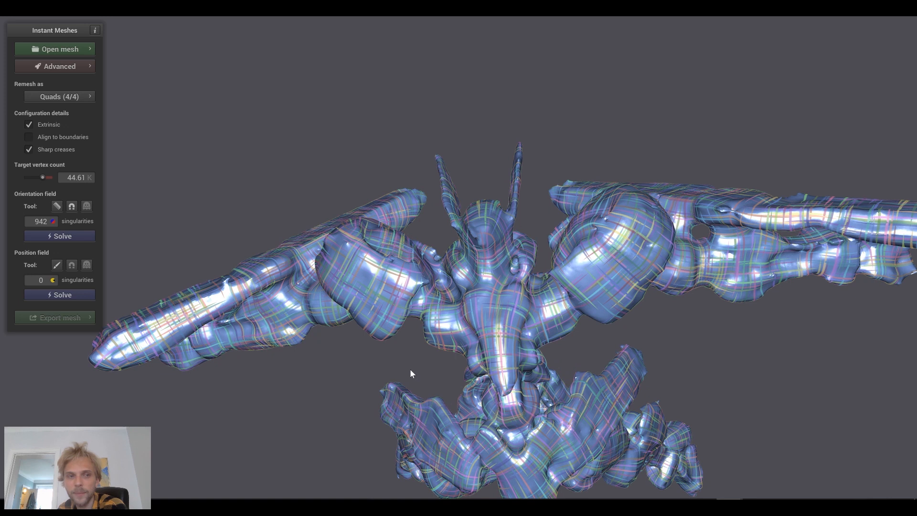
left_click_drag(419, 359, 431, 301)
left_click_drag(433, 221, 334, 271)
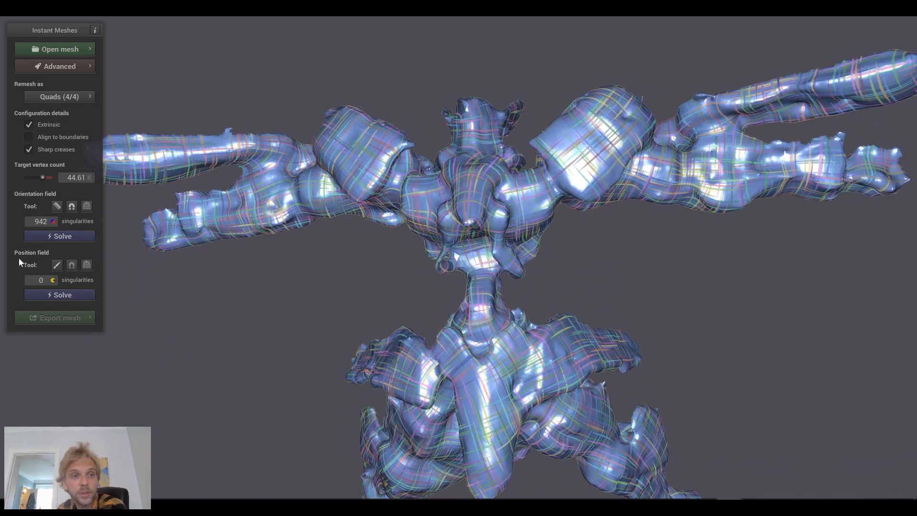
left_click(82, 295)
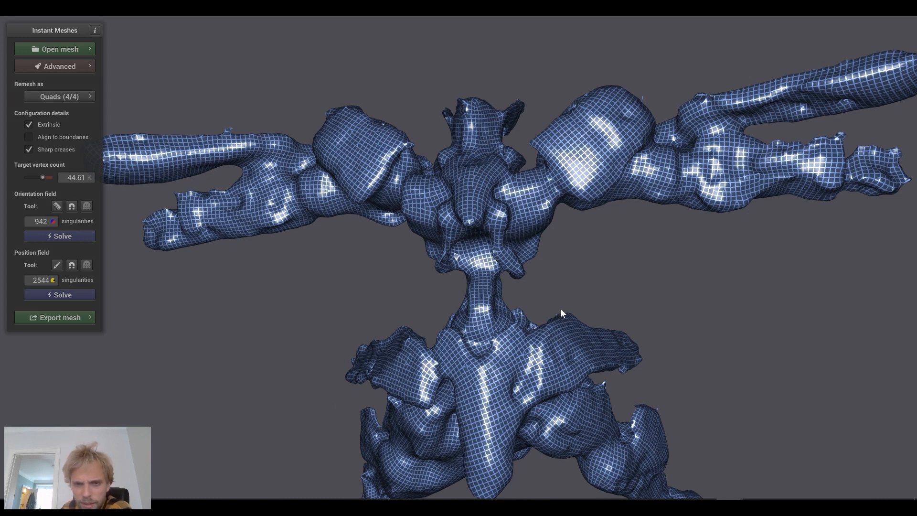
left_click_drag(497, 368, 522, 357)
scroll(522, 441, "up", 3)
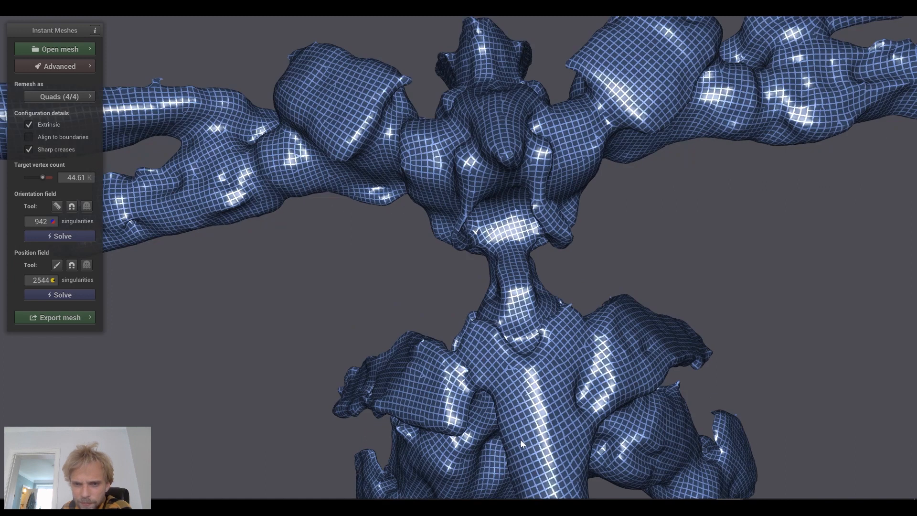
left_click_drag(417, 363, 337, 382)
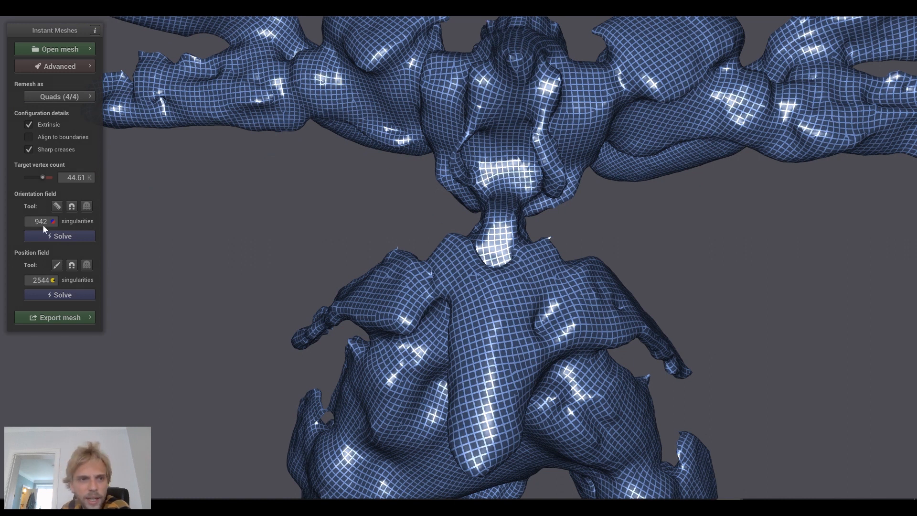
Guide the quad edges with an Edge Brush stroke down the middle of the long flap between the hips.
left_click(57, 265)
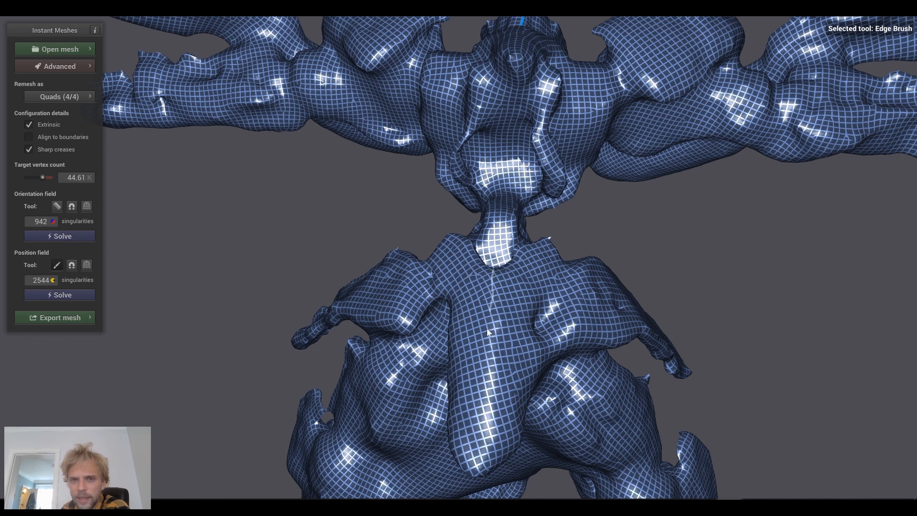
left_click_drag(484, 365, 479, 469)
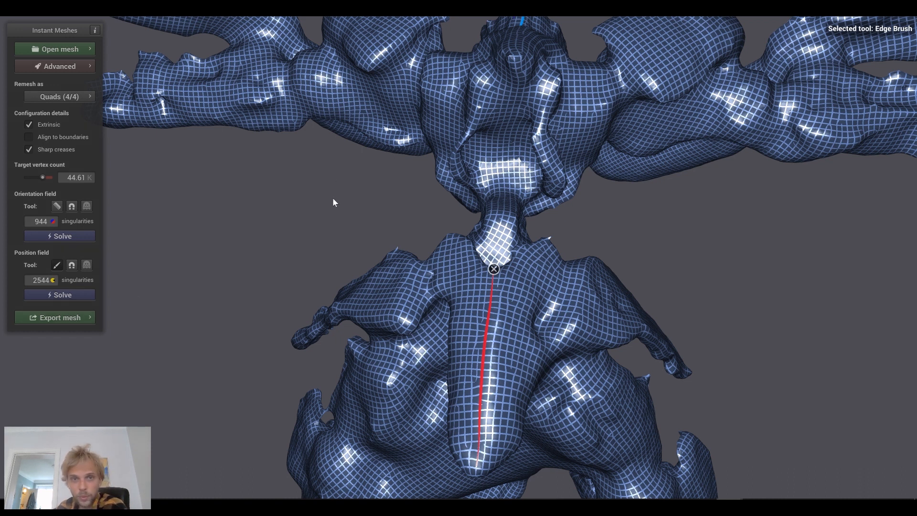
scroll(327, 215, "down", 6)
scroll(342, 201, "up", 2)
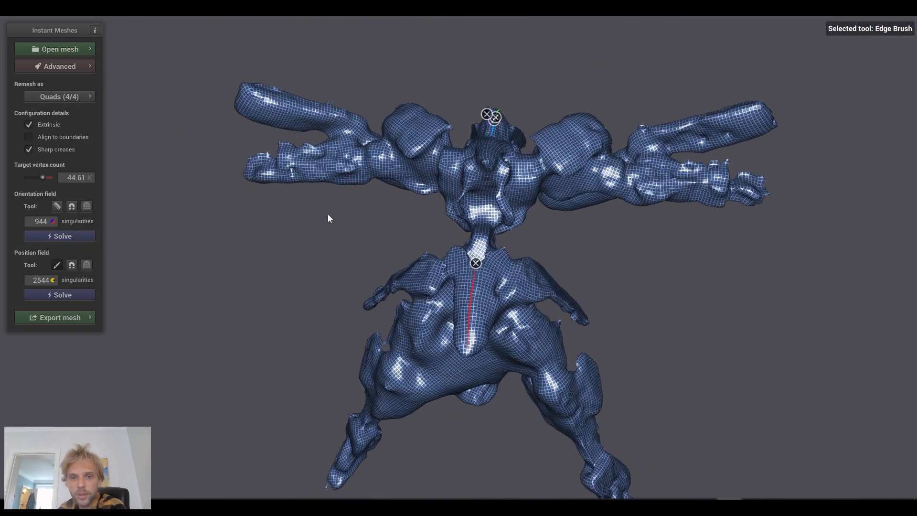
Extract the remeshed output mesh from the solved fields and put the Edge Brush away.
left_click(57, 317)
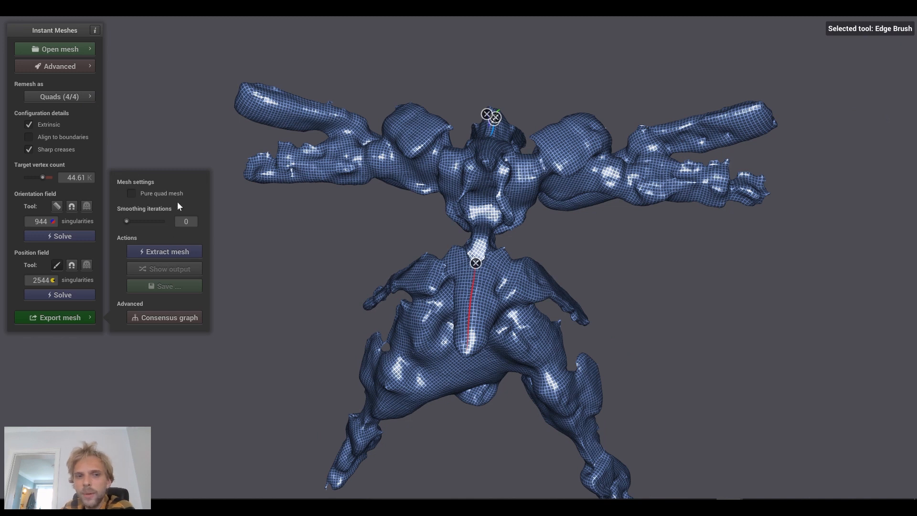
left_click(166, 256)
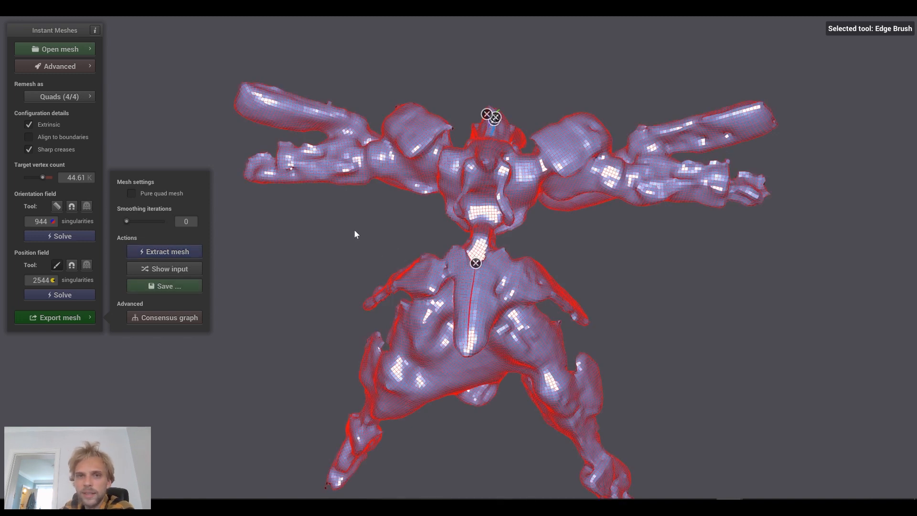
left_click(56, 265)
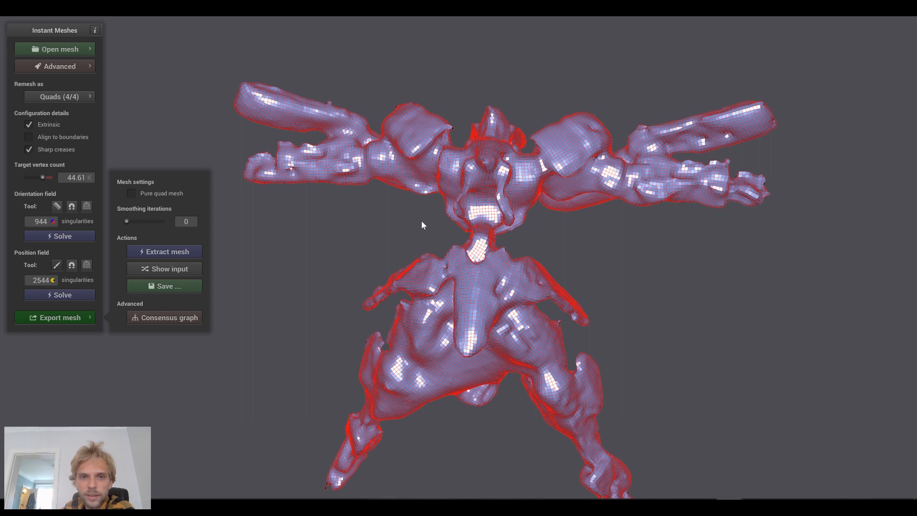
Examine the extracted quads on the robot's torso, shoulders, waist, hip plates and legs from several sides.
left_click_drag(388, 229, 414, 183)
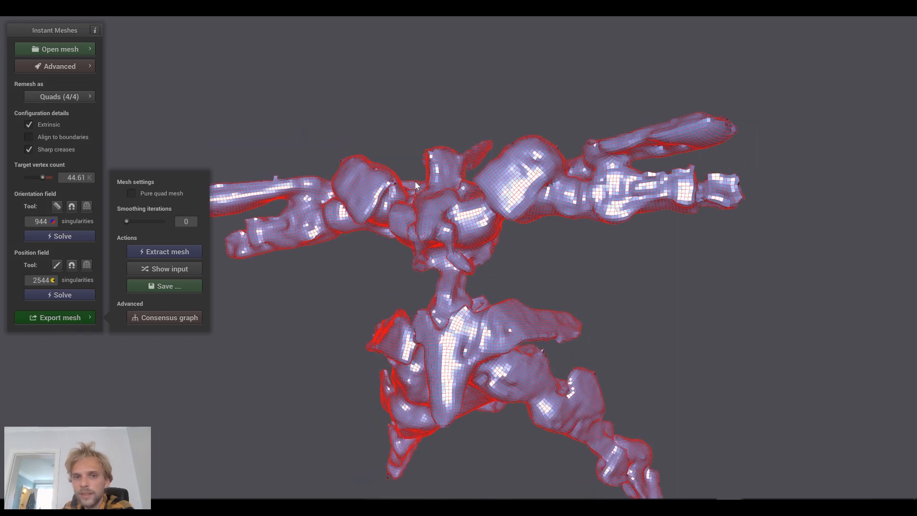
scroll(415, 183, "up", 6)
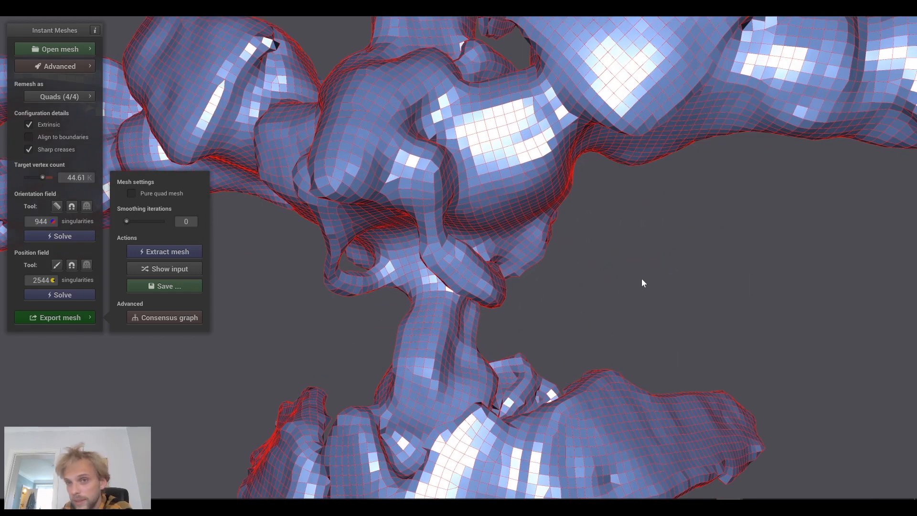
left_click_drag(630, 239, 537, 296)
scroll(484, 318, "down", 3)
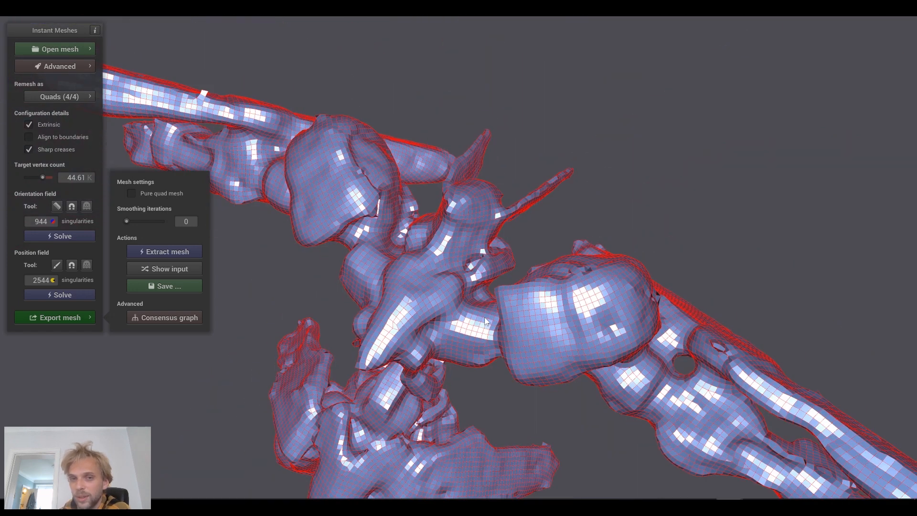
left_click_drag(402, 291, 415, 249)
scroll(415, 248, "up", 6)
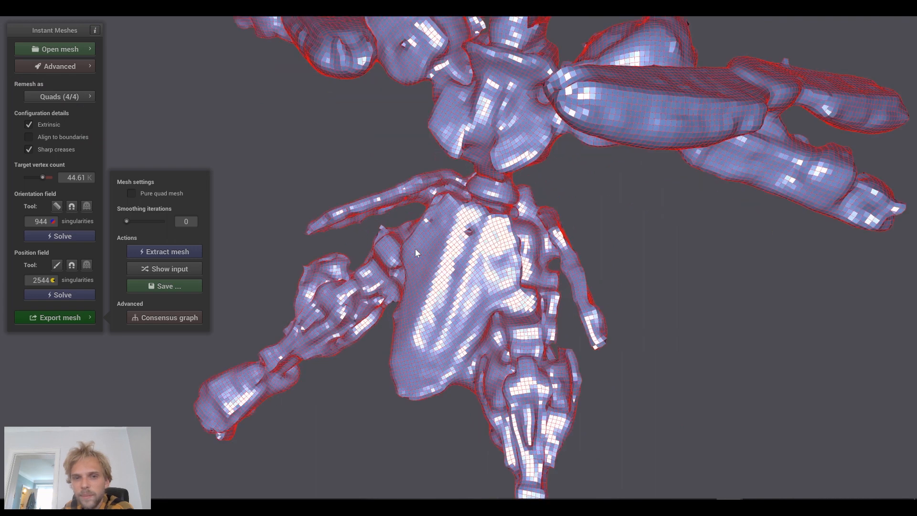
scroll(448, 266, "up", 3)
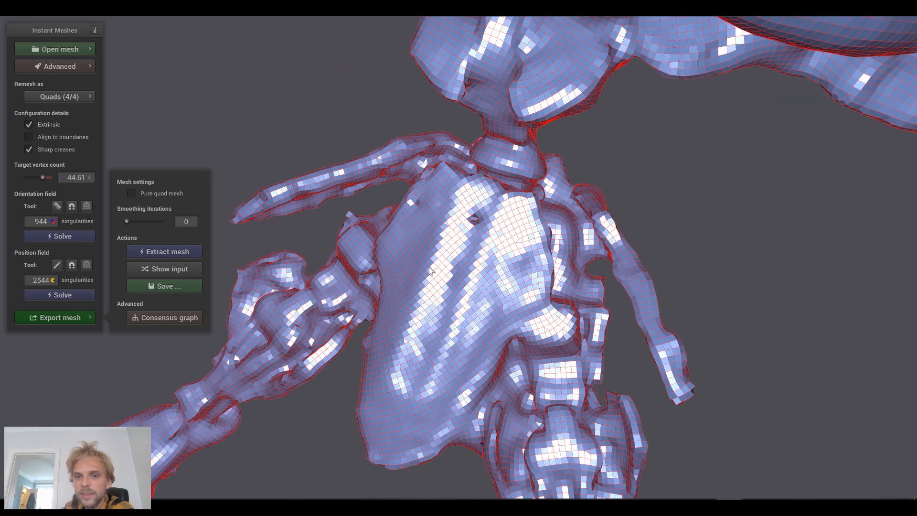
scroll(428, 274, "up", 2)
scroll(443, 301, "down", 4)
left_click_drag(445, 299, 341, 305)
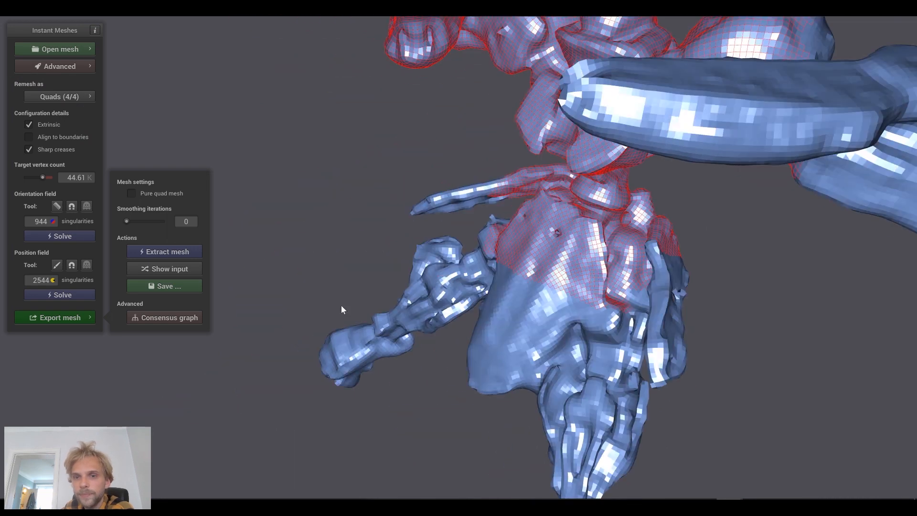
Examine the extracted quads up close on the robot's head, neck, chest and upper arms.
scroll(375, 299, "up", 3)
scroll(391, 295, "down", 5)
left_click_drag(416, 290, 486, 201)
scroll(466, 183, "up", 4)
left_click_drag(531, 197, 524, 245)
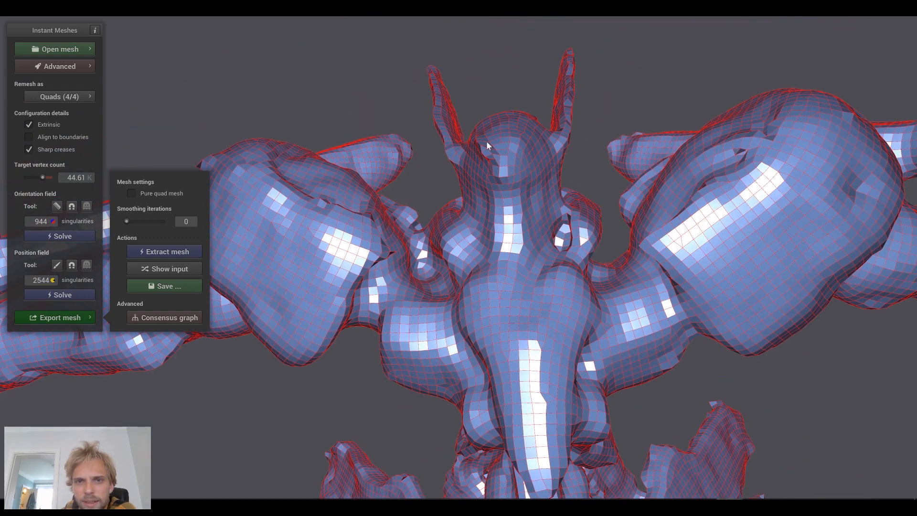
scroll(487, 141, "up", 7)
scroll(488, 140, "down", 4)
left_click_drag(486, 185, 523, 216)
scroll(500, 278, "up", 4)
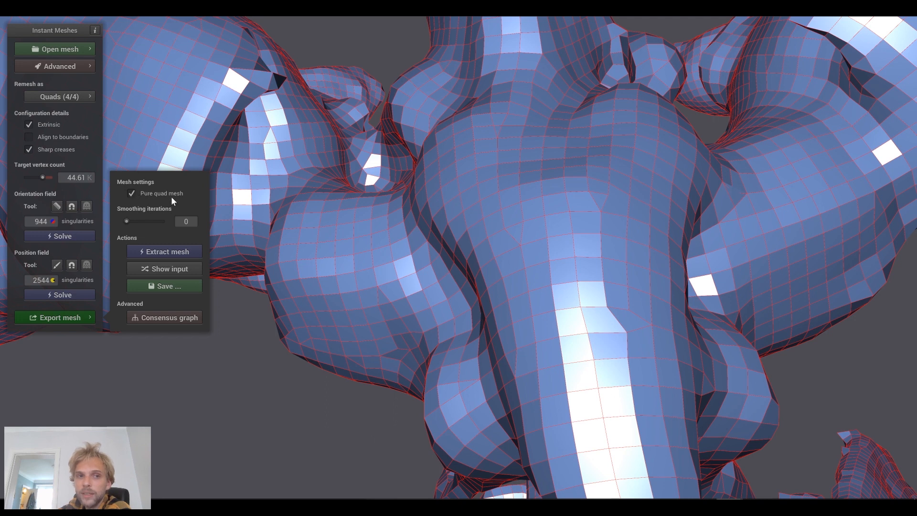
Extract the mesh again as a pure quad mesh and review the denser result from the front and below.
left_click(172, 248)
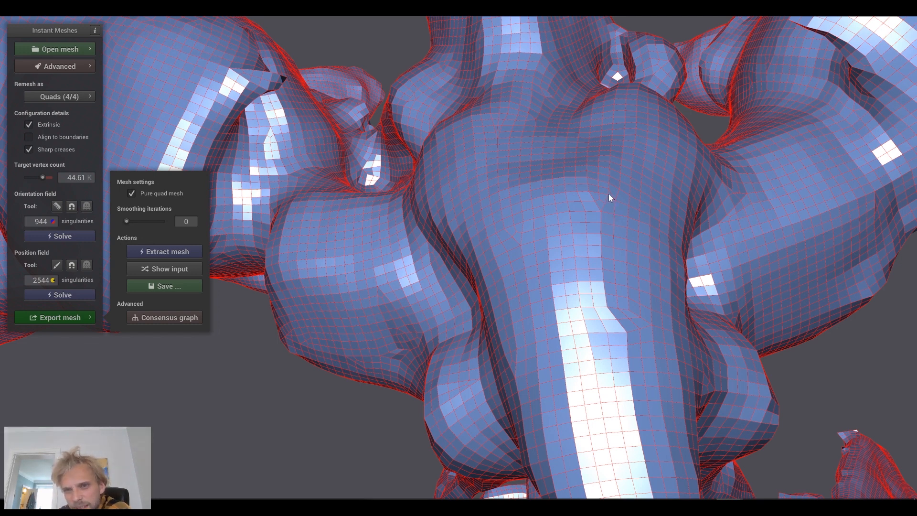
scroll(596, 225, "down", 6)
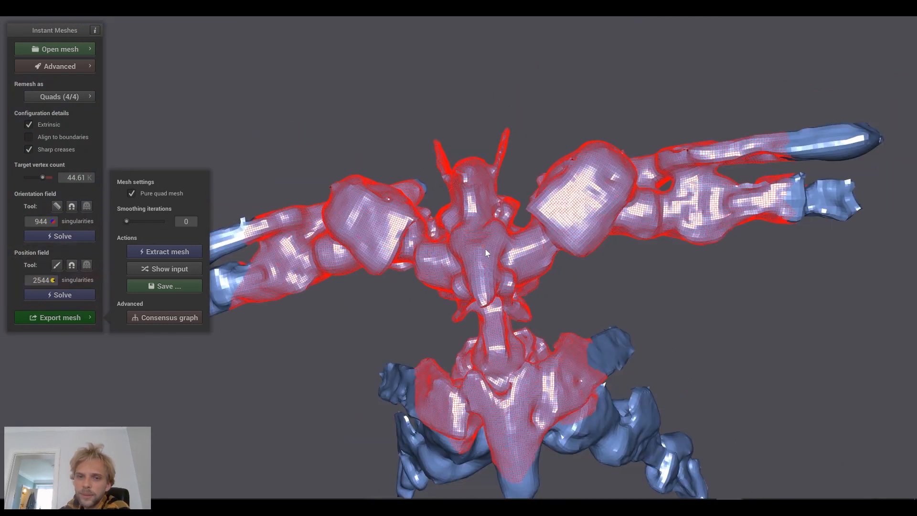
mouse_move(274, 321)
left_mouse_down()
mouse_move(549, 282)
mouse_move(480, 248)
mouse_move(535, 242)
mouse_move(423, 283)
mouse_move(484, 284)
mouse_move(521, 301)
mouse_move(416, 219)
left_mouse_up()
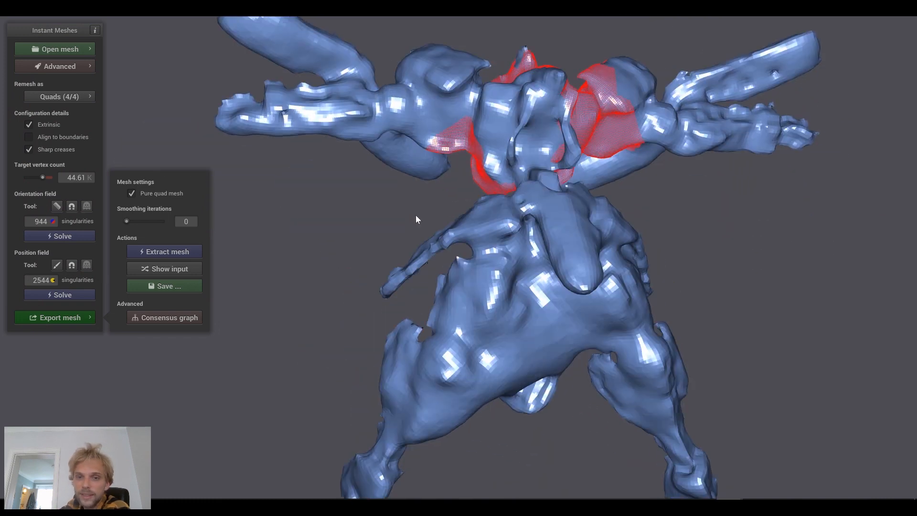
mouse_move(511, 225)
left_mouse_down()
mouse_move(480, 236)
mouse_move(351, 67)
mouse_move(515, 247)
left_mouse_up()
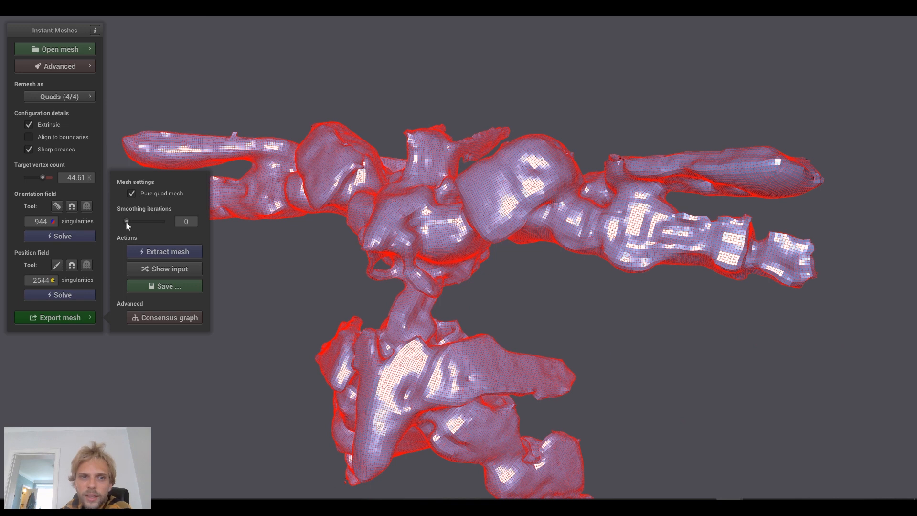
Set the smoothing iterations to 10, extract the pure quad mesh again and inspect the smoothed shoulder and arm.
left_click_drag(134, 222, 137, 222)
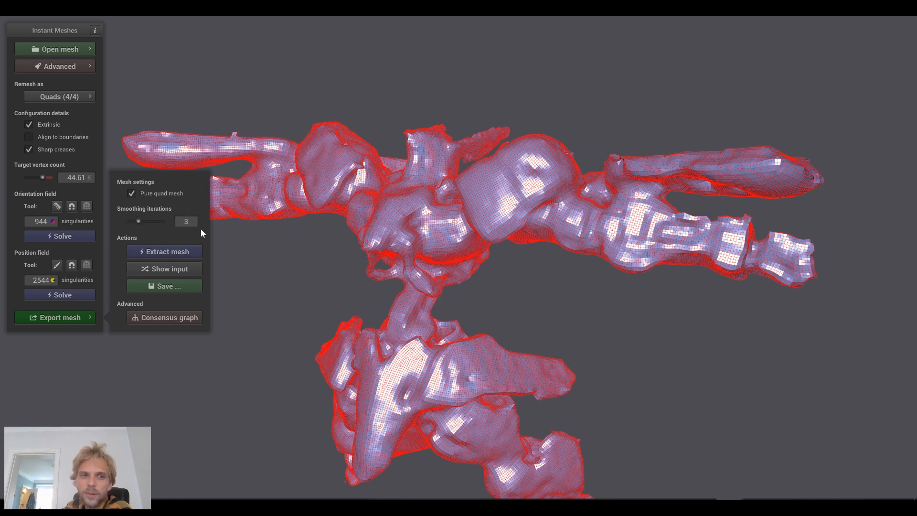
left_click(175, 253)
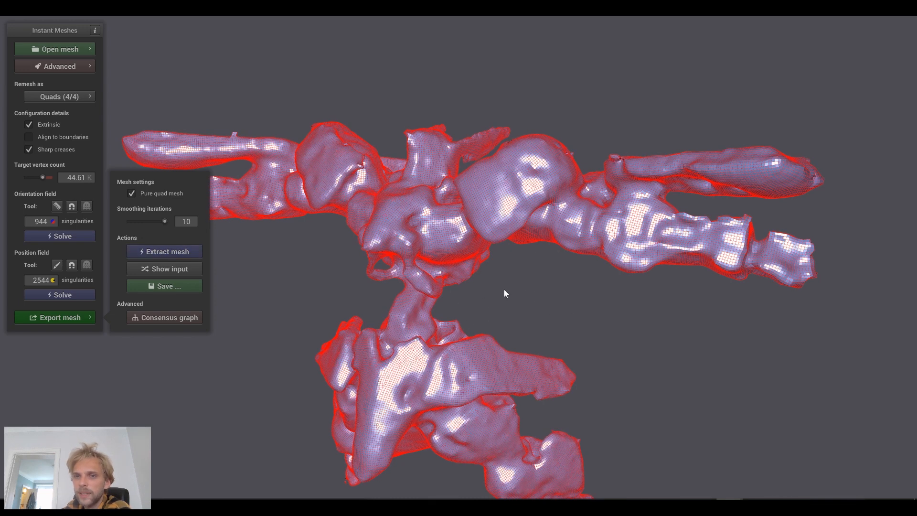
mouse_move(445, 294)
left_mouse_down()
mouse_move(541, 290)
mouse_move(580, 205)
mouse_move(632, 265)
mouse_move(490, 242)
mouse_move(509, 271)
mouse_move(462, 259)
mouse_move(425, 281)
mouse_move(440, 299)
mouse_move(301, 325)
mouse_move(254, 315)
mouse_move(709, 378)
left_mouse_up()
scroll(580, 205, "up", 5)
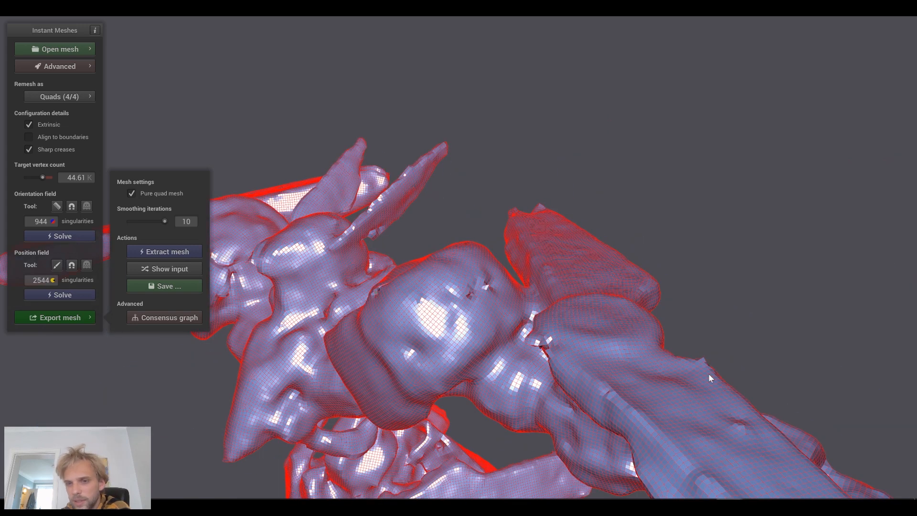
Set the smoothing iterations to 5 and extract the robot's pure quad mesh again.
scroll(709, 374, "up", 2)
scroll(709, 374, "down", 5)
scroll(690, 377, "up", 3)
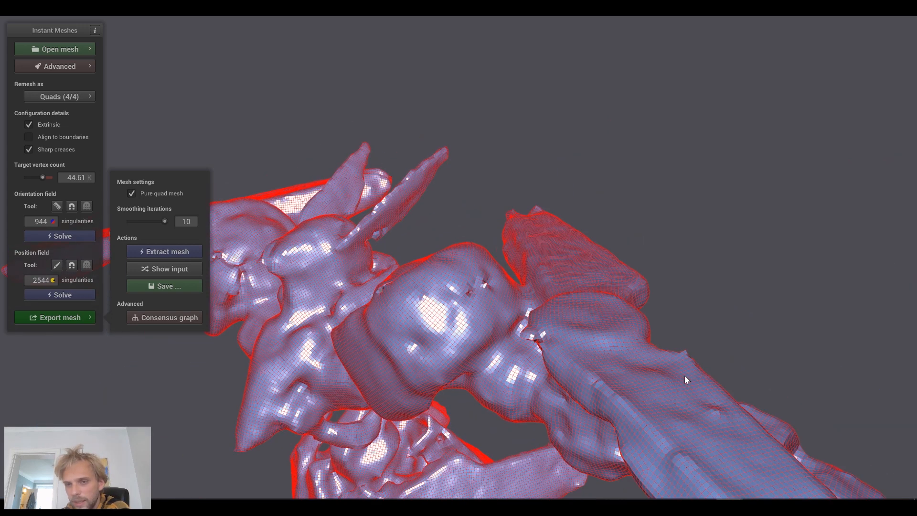
left_click_drag(642, 357, 586, 393)
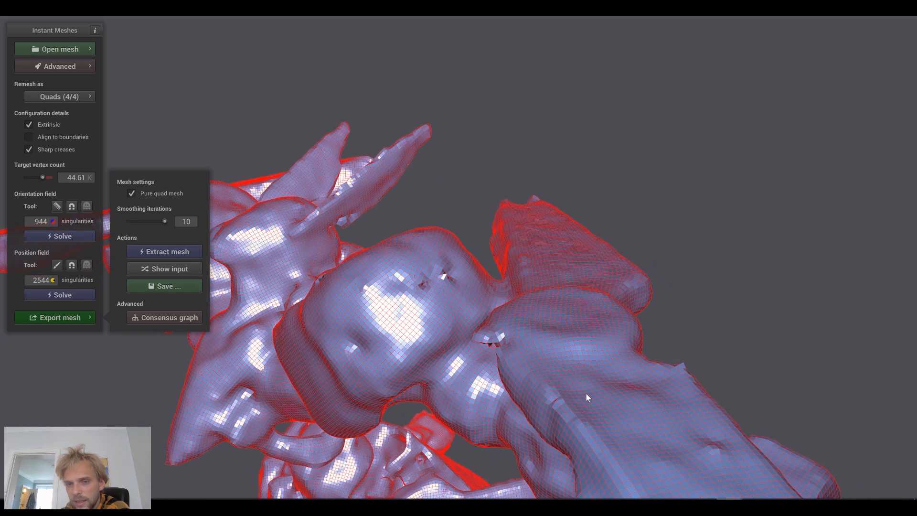
left_click_drag(162, 222, 119, 222)
left_click(166, 252)
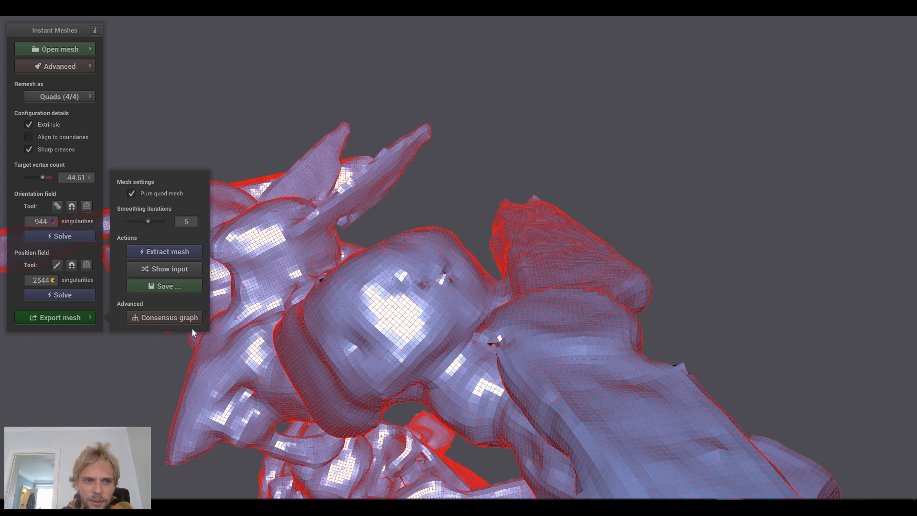
left_click(172, 251)
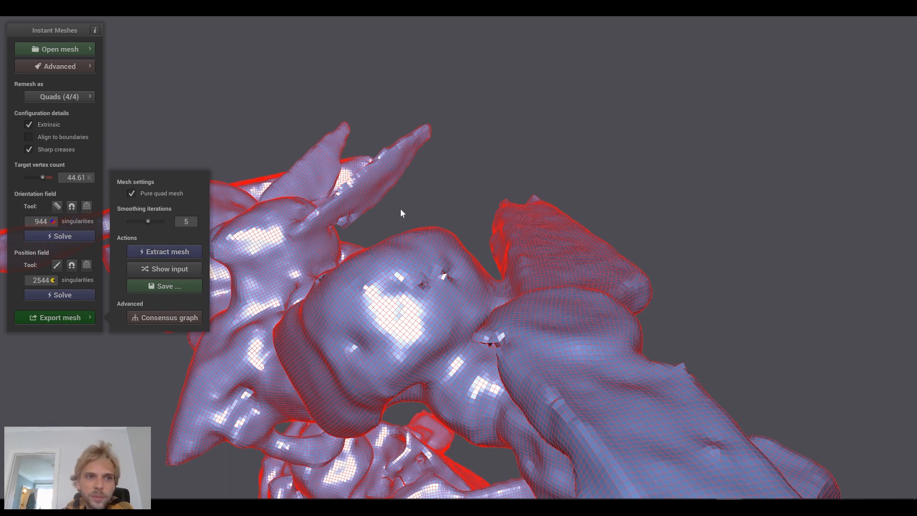
Examine the re-extracted quad mesh up close and as a whole figure from different angles.
left_click_drag(415, 228, 468, 197)
scroll(468, 198, "down", 5)
mouse_move(260, 159)
left_mouse_down()
mouse_move(483, 231)
mouse_move(550, 228)
mouse_move(484, 334)
mouse_move(516, 274)
mouse_move(747, 291)
mouse_move(824, 376)
mouse_move(538, 388)
mouse_move(691, 289)
mouse_move(440, 276)
mouse_move(483, 256)
left_mouse_up()
scroll(483, 334, "up", 8)
scroll(514, 269, "down", 4)
scroll(483, 256, "down", 3)
mouse_move(382, 171)
left_mouse_down()
mouse_move(268, 192)
mouse_move(559, 208)
mouse_move(465, 275)
mouse_move(466, 245)
mouse_move(444, 250)
mouse_move(455, 214)
left_mouse_up()
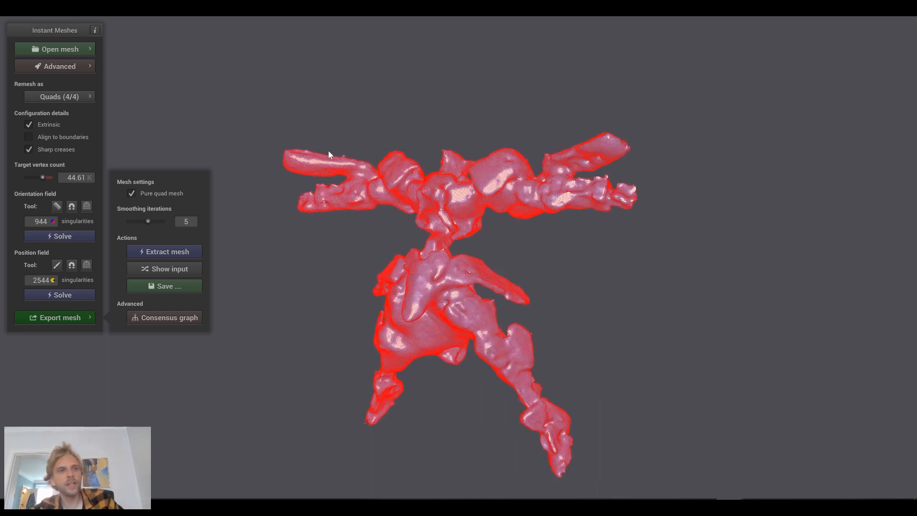
scroll(311, 151, "up", 1)
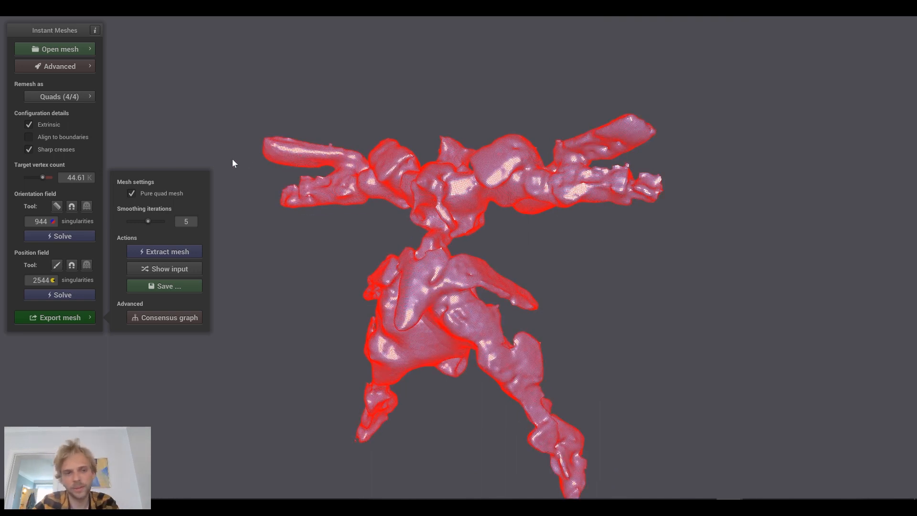
Try to save the extracted quad mesh as gunpla_from_IM in Wavefront OBJ format in the 200627 Photogrammetry 2 folder.
left_click(163, 287)
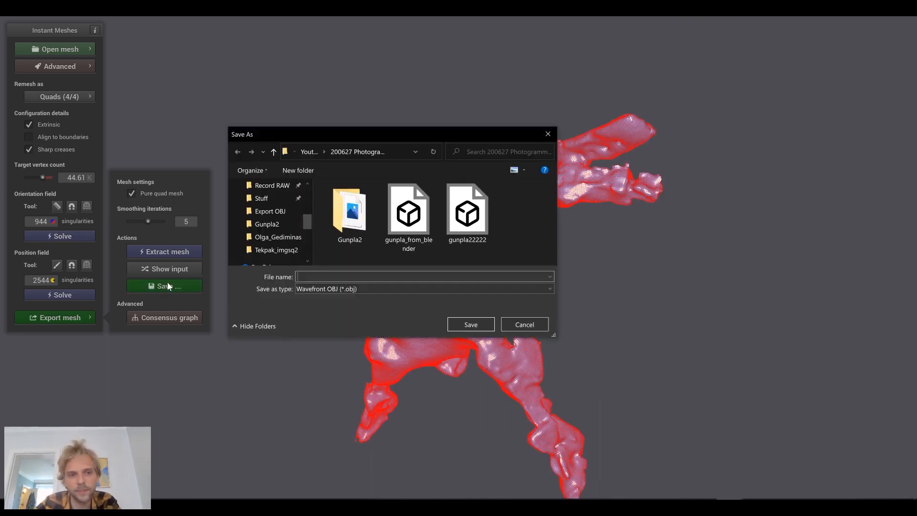
left_click_drag(396, 135, 351, 99)
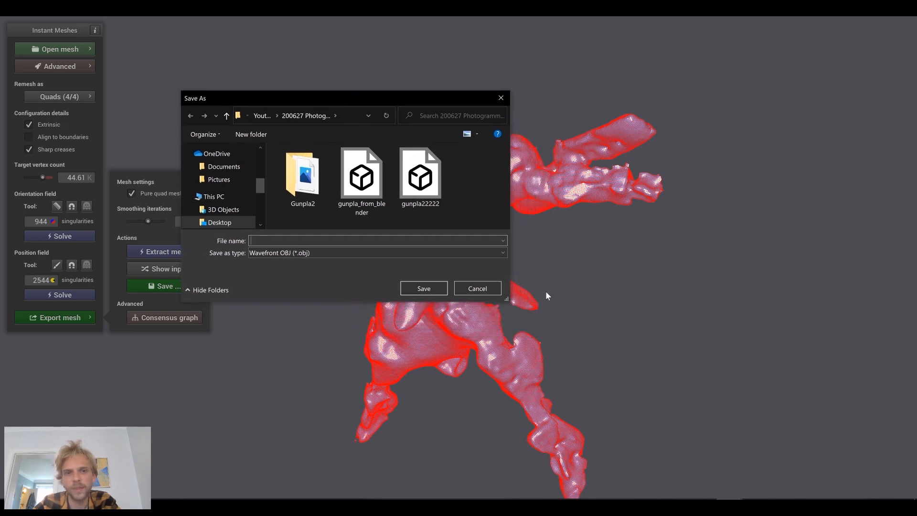
left_click_drag(510, 303, 629, 400)
left_click(285, 351)
left_click(285, 358)
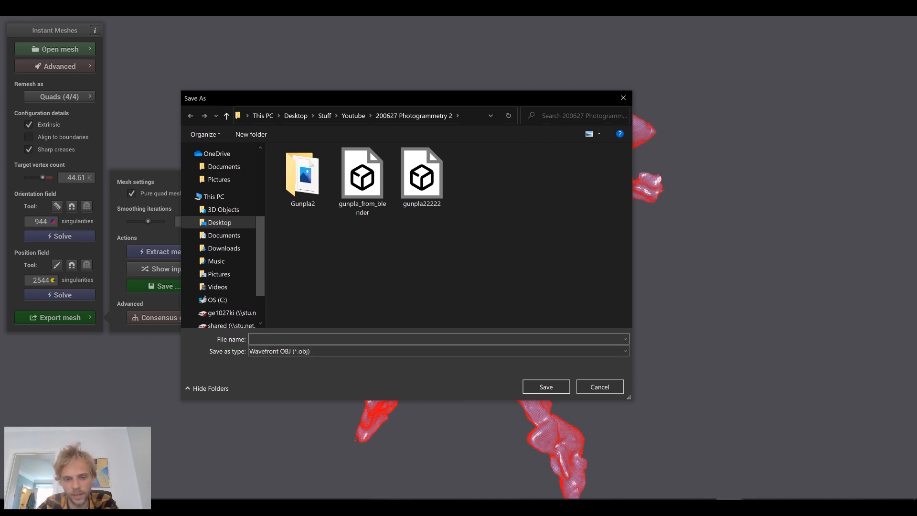
type("gunpla_from")
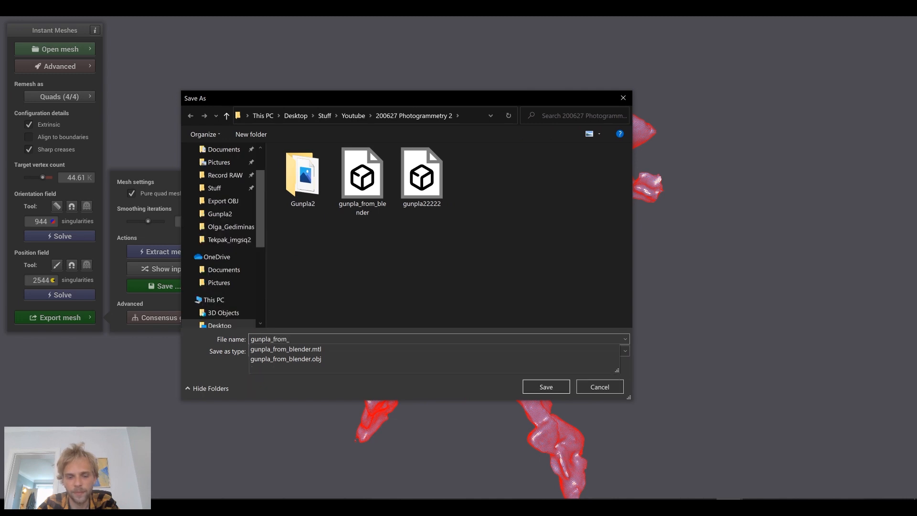
type("_")
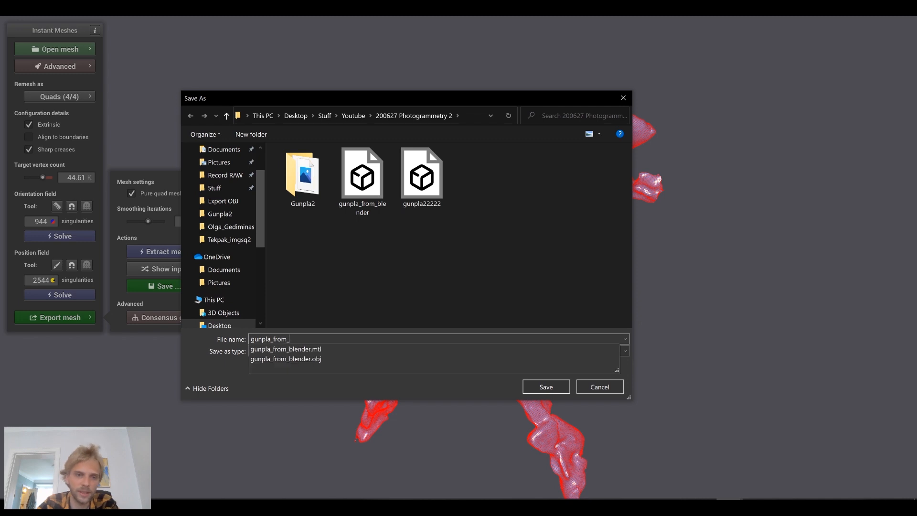
type("IM")
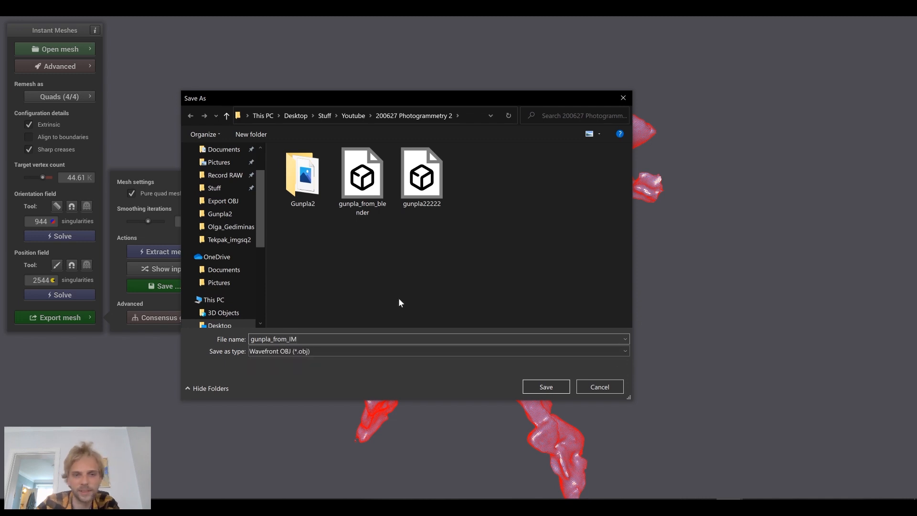
left_click(549, 385)
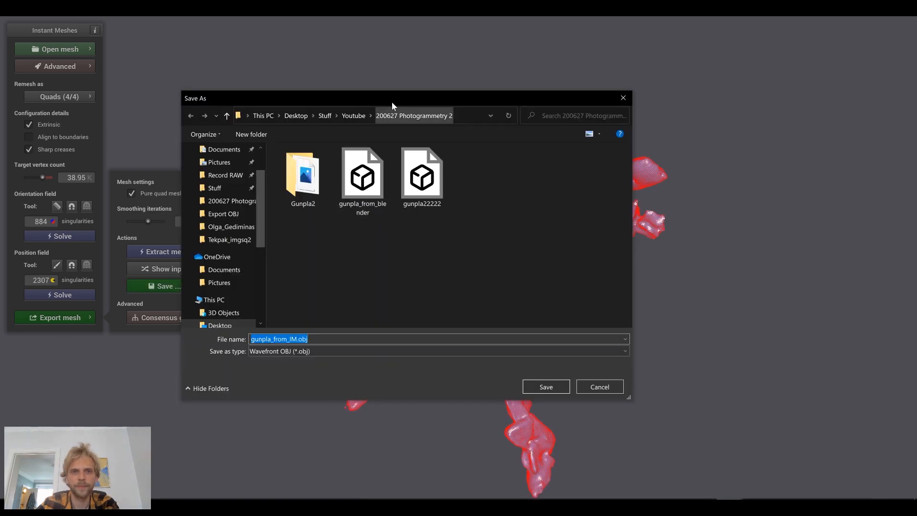
Save the quad mesh under the full file name gunpla_from_IM.obj in the 200627 Photogrammetry 2 folder.
left_click_drag(392, 102, 406, 87)
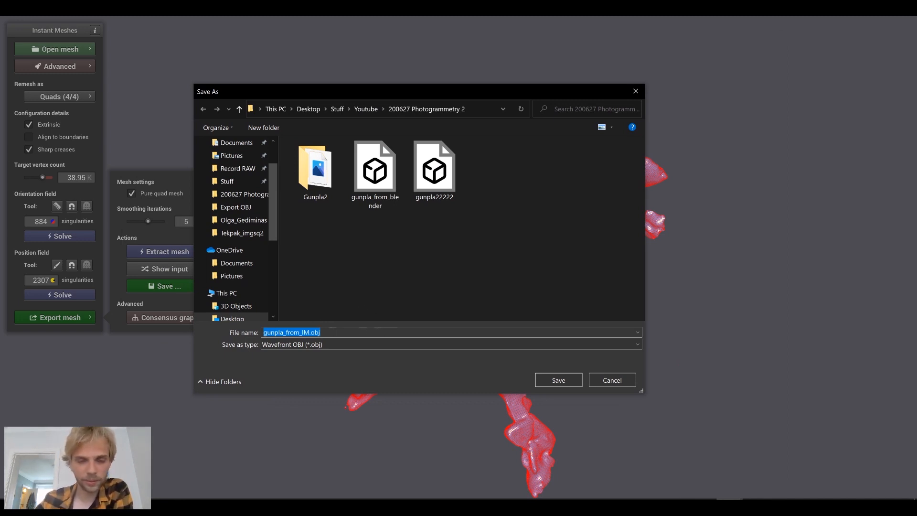
left_click(356, 332)
left_click_drag(309, 332, 321, 332)
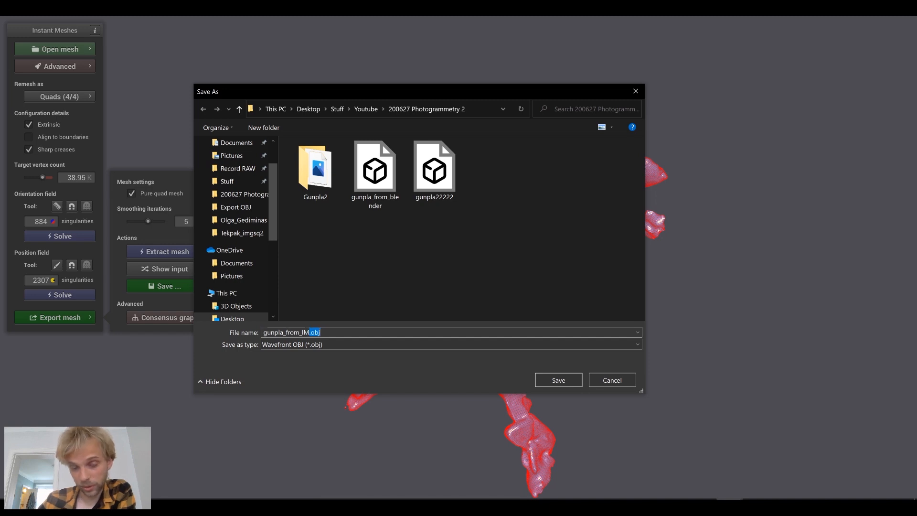
left_click(550, 382)
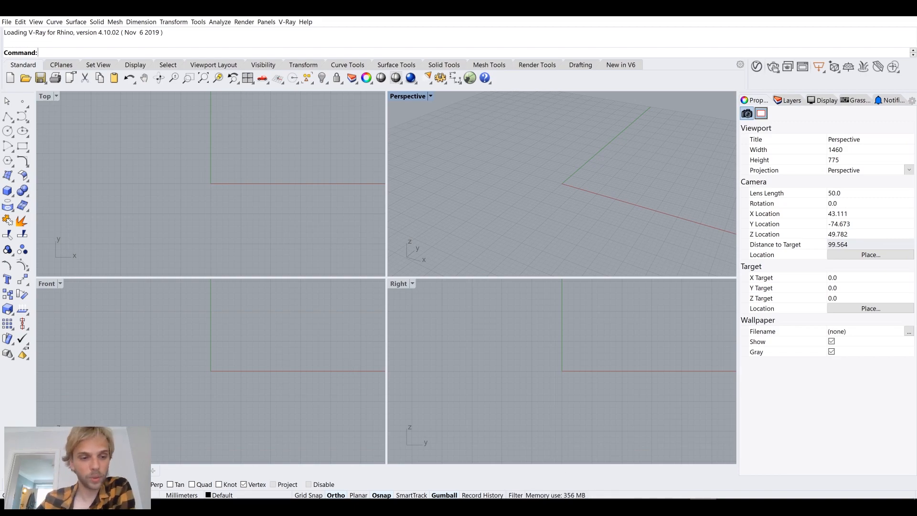
Bring gunpla_from_IM from the File Explorer folder into Rhino, importing OBJ groups as object names.
left_click(48, 507)
left_click(48, 461)
left_click(526, 168)
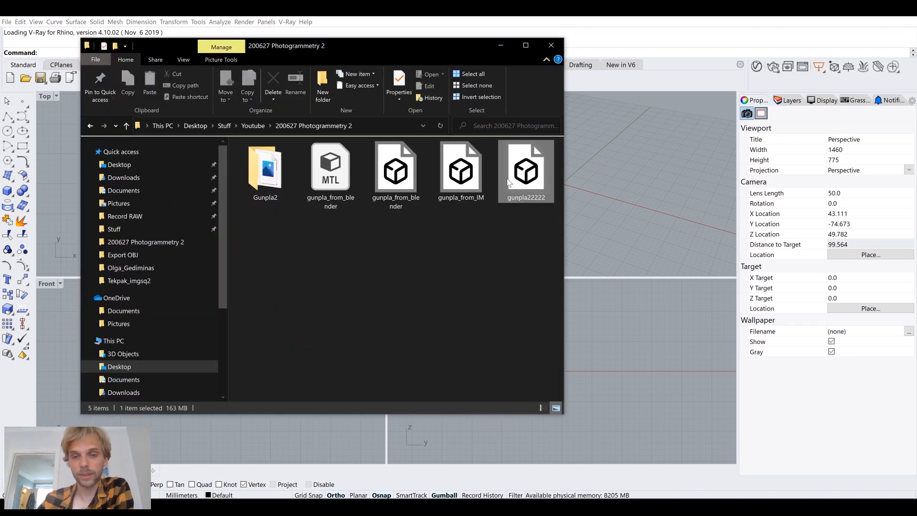
left_click_drag(477, 158, 650, 201)
left_click(426, 253)
left_click(442, 284)
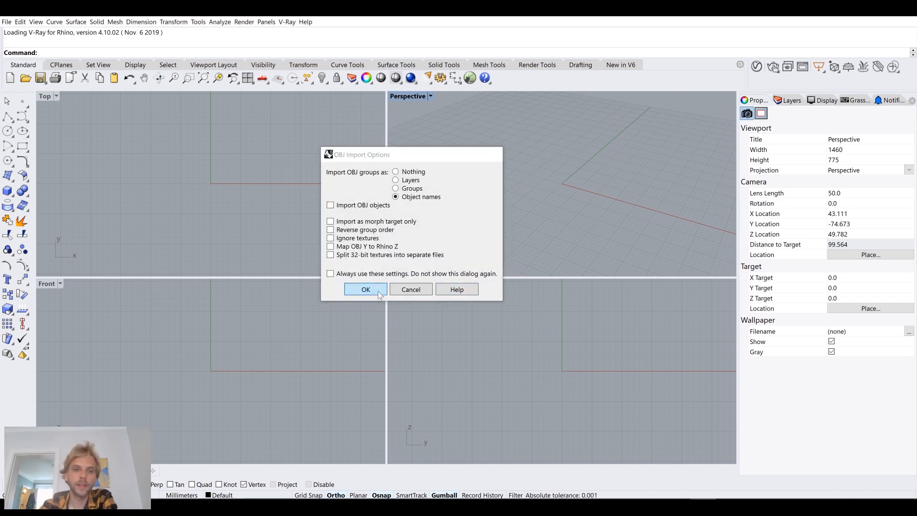
left_click(379, 291)
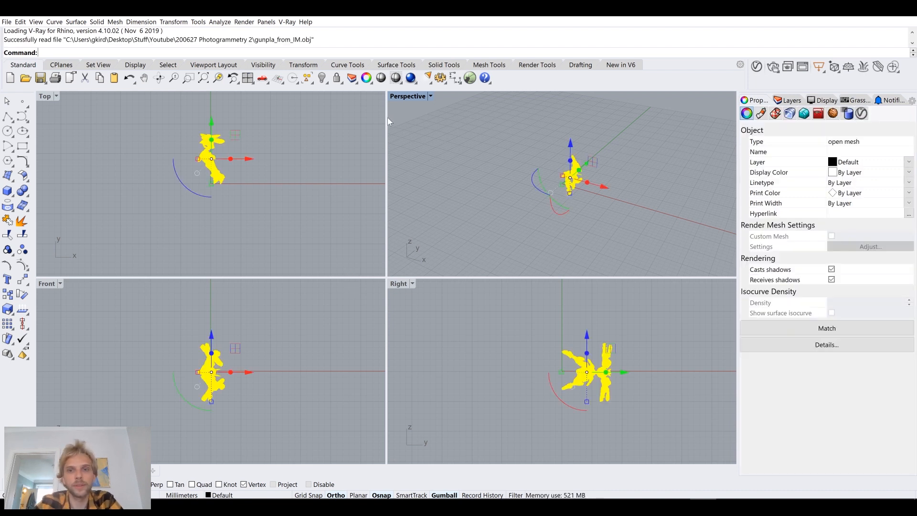
Maximize the Perspective viewport, frame the imported robot mesh and move it sideways along the gumball's blue axis.
double_click(414, 97)
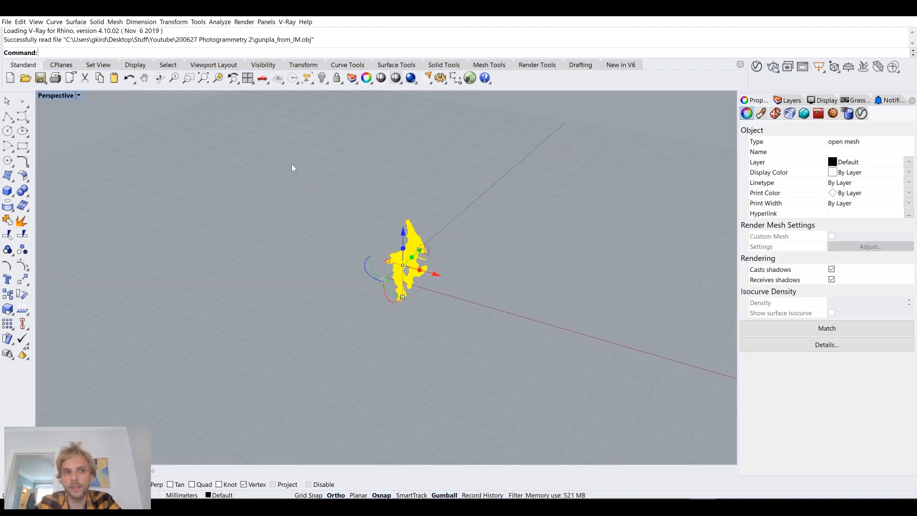
left_click(219, 78)
middle_click(207, 270)
right_click_drag(297, 237, 393, 310)
left_click_drag(443, 311, 538, 289)
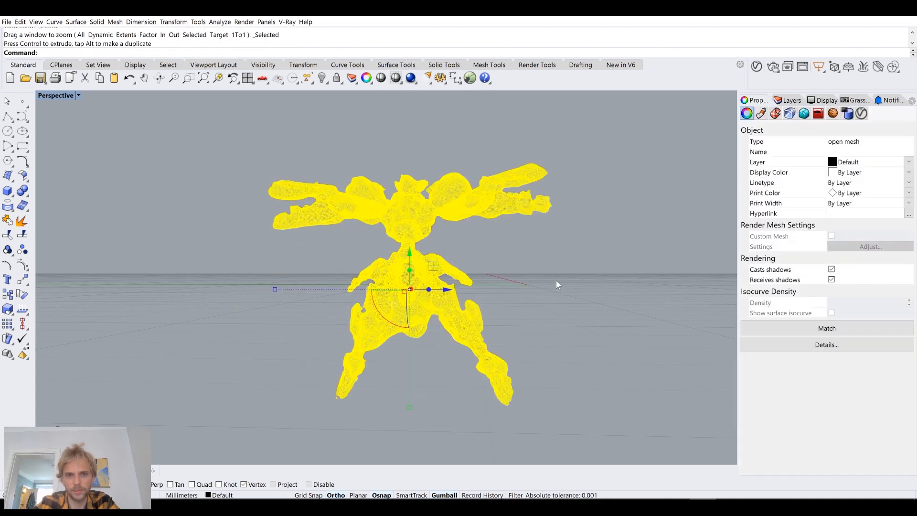
left_click_drag(451, 292, 574, 296)
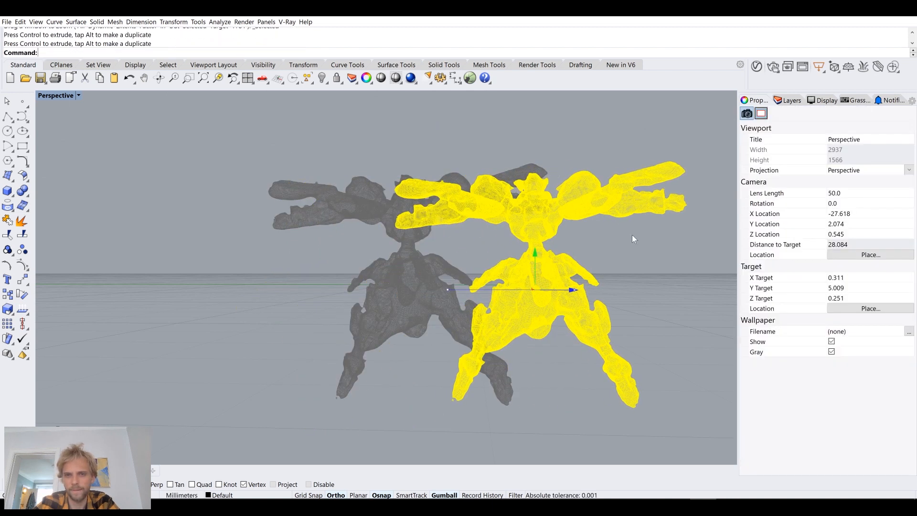
Switch the Perspective viewport to Shaded display and deselect the robot mesh.
middle_click(629, 262)
right_click_drag(612, 271, 619, 316)
left_click(62, 96)
left_click(56, 125)
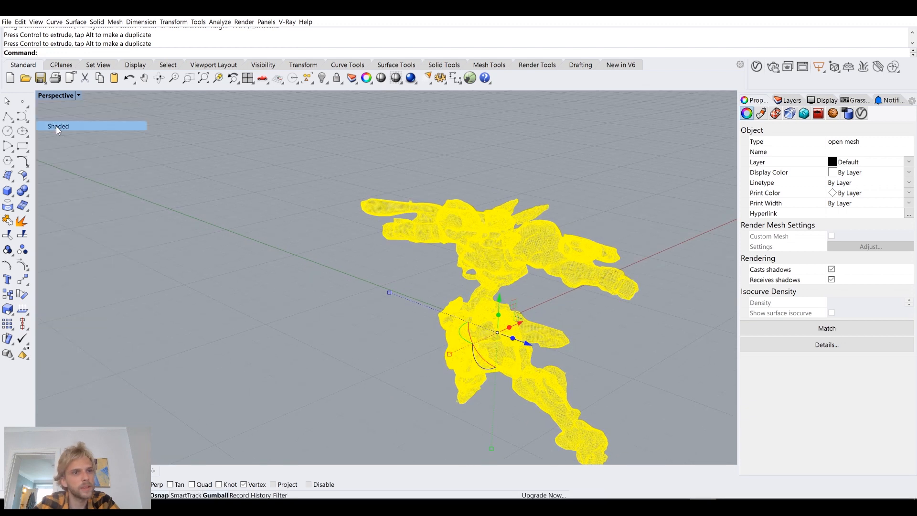
scroll(236, 262, "down", 5)
left_click(236, 262)
Examine the shaded robot mesh up close around the head, chest and shoulders, and as a whole.
scroll(522, 336, "up", 6)
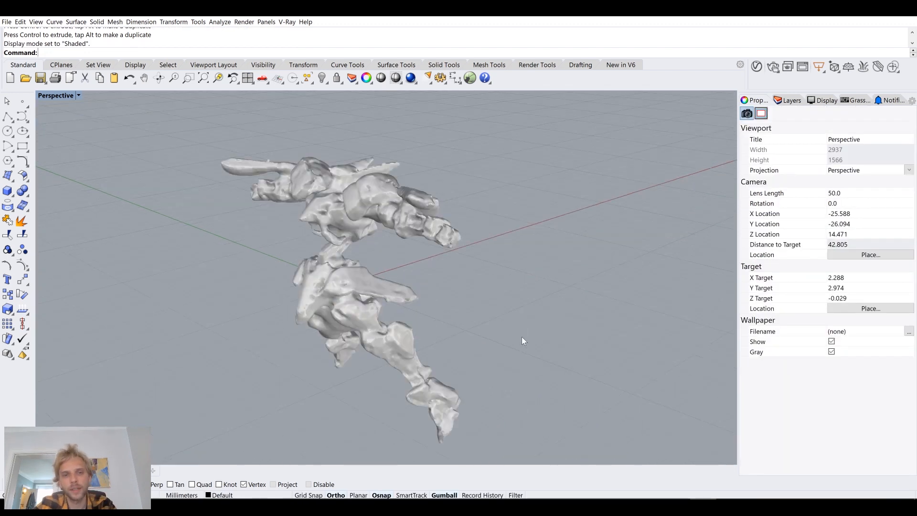
middle_click(420, 256)
right_click_drag(486, 296, 514, 307)
scroll(420, 249, "up", 8)
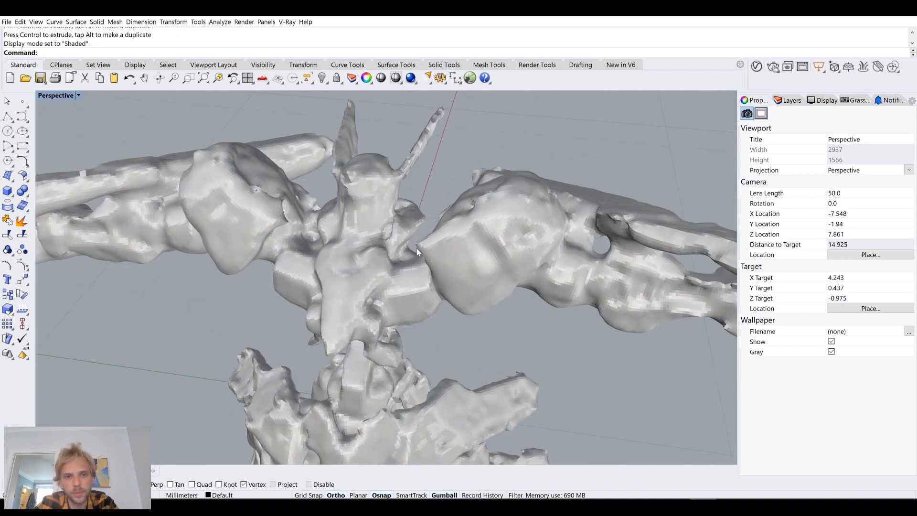
scroll(320, 242, "down", 2)
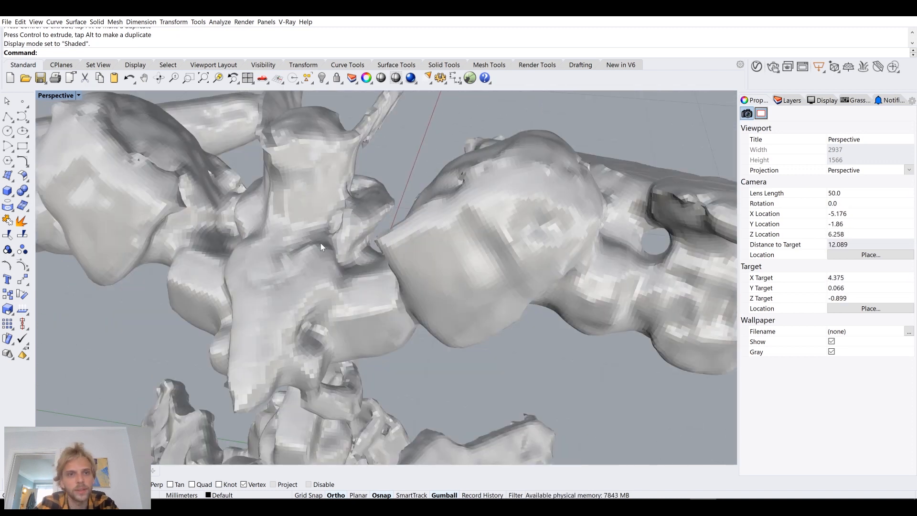
scroll(320, 246, "down", 4)
right_click_drag(450, 307, 494, 304)
scroll(434, 301, "down", 5)
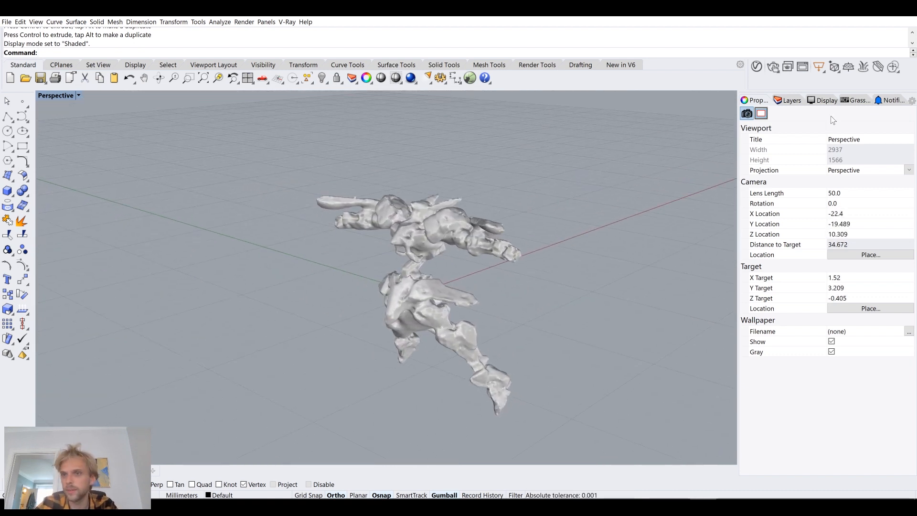
Turn on mesh wires for the Shaded display mode and view the robot's quad edges from the side.
left_click(824, 100)
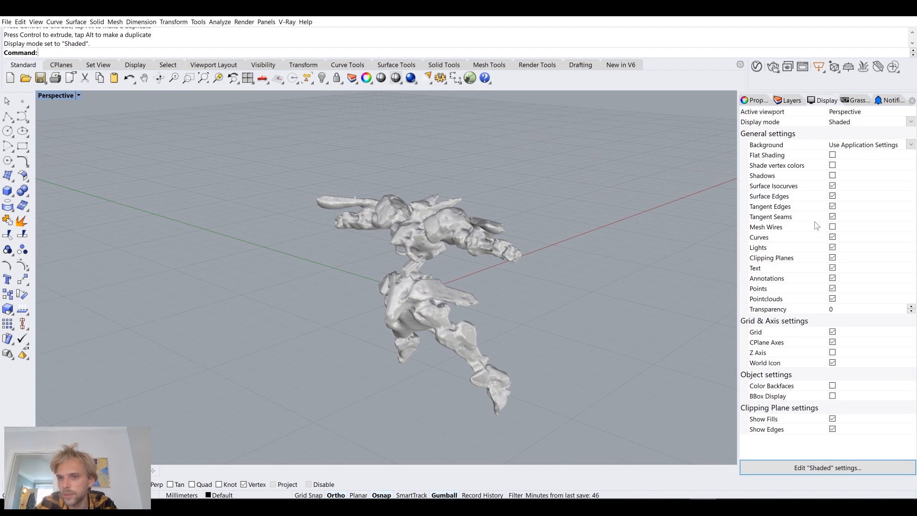
left_click(833, 227)
scroll(427, 258, "up", 3)
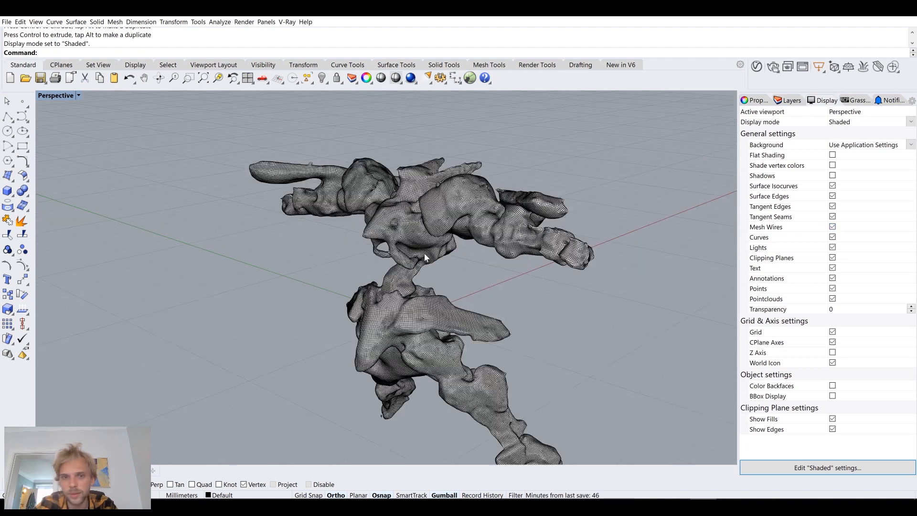
scroll(549, 311, "down", 5)
right_click_drag(549, 312, 485, 285)
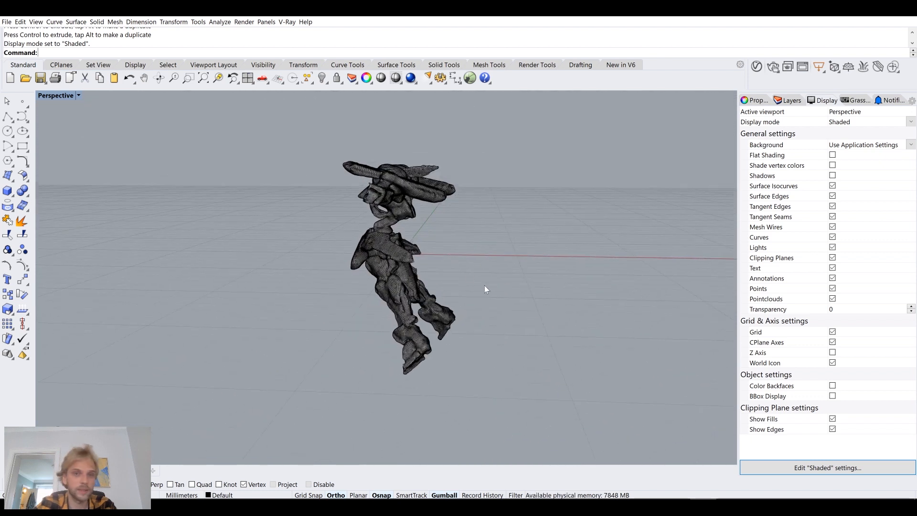
Raise the robot mesh vertically above the ground grid, deselect it and check it from the front.
left_click(392, 223)
left_click_drag(401, 225, 503, 208)
left_click(540, 219)
scroll(540, 219, "down", 4)
right_click_drag(531, 211, 521, 279, "shift")
scroll(403, 245, "up", 5)
right_click_drag(403, 245, 426, 303)
scroll(503, 248, "up", 3)
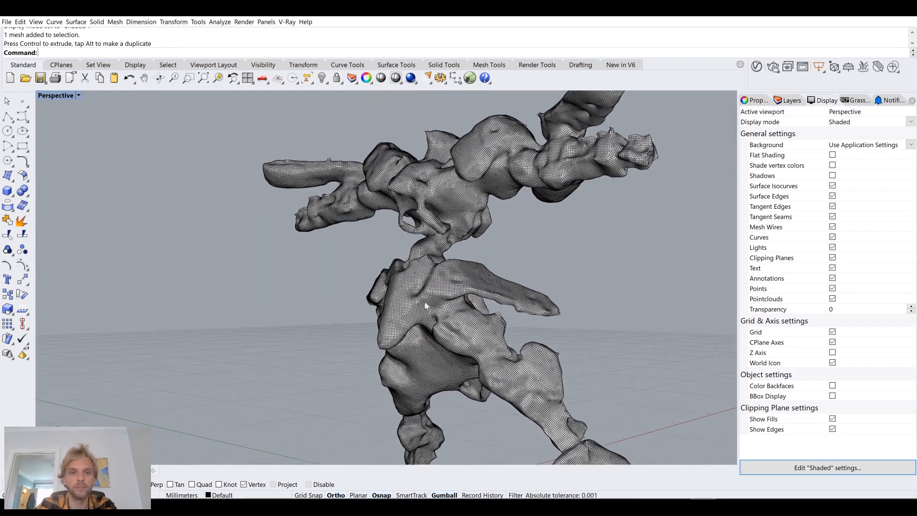
Move the robot mesh further up along the vertical axis, deselect it and view its new height.
left_click(417, 287)
left_click_drag(453, 287, 640, 236)
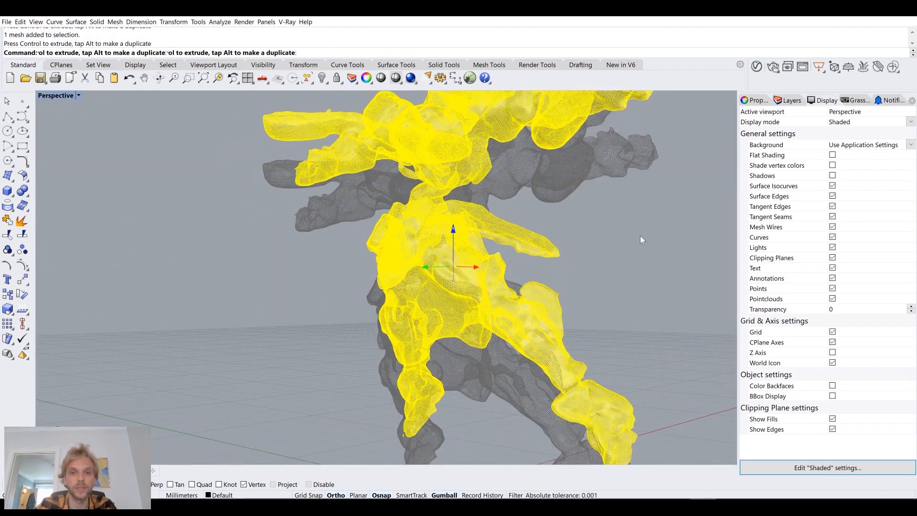
left_click(640, 236)
right_click_drag(640, 236, 541, 201)
scroll(507, 272, "down", 3)
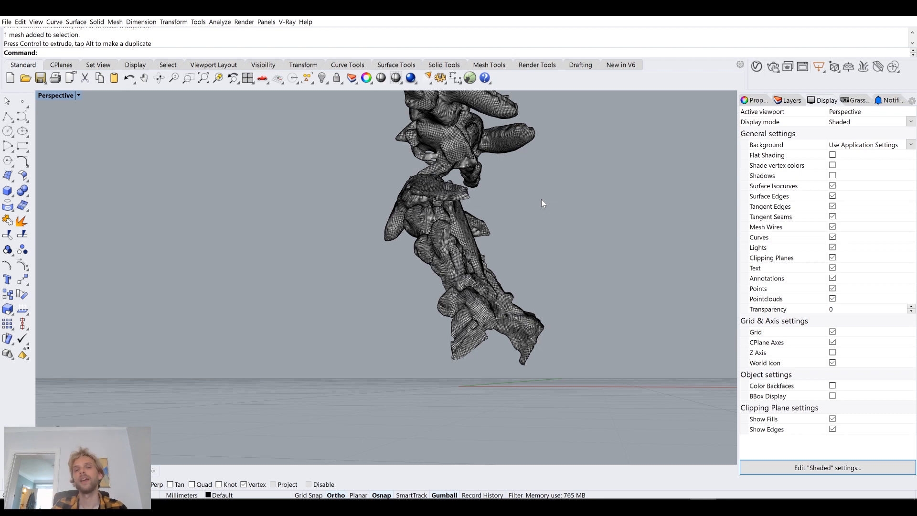
right_click_drag(542, 200, 500, 255)
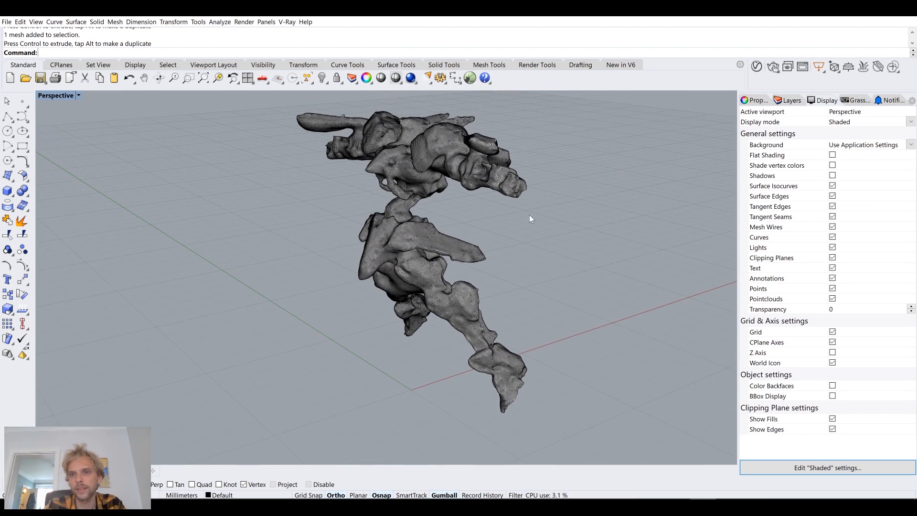
Apply environment map analysis (EMap) to the robot mesh and turn off mesh wires in the Shaded display mode.
left_click(384, 168)
type("EMap")
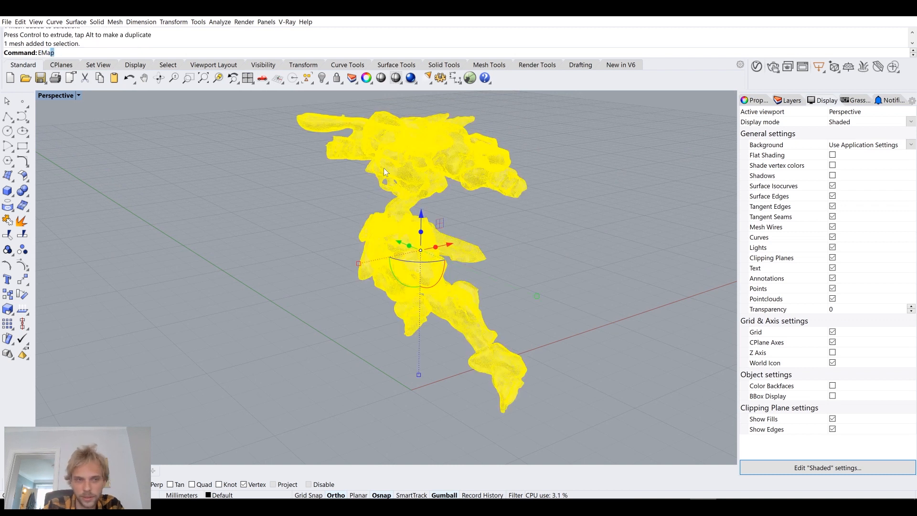
key("Return")
left_click(149, 219)
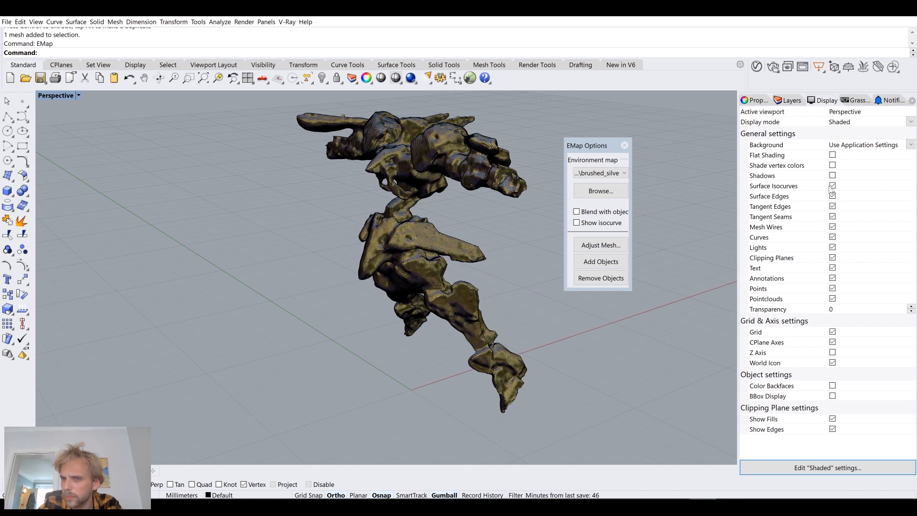
left_click(832, 226)
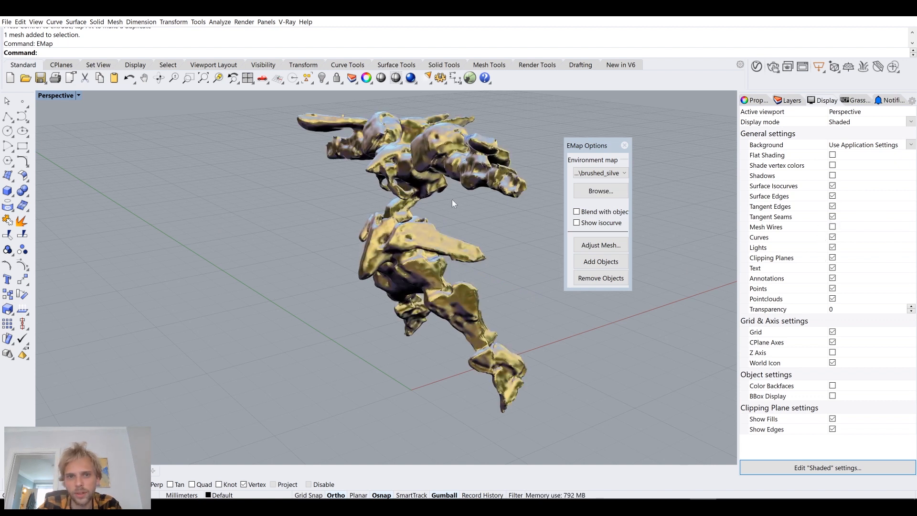
Weld the robot mesh with an angle tolerance of 180.
scroll(415, 150, "up", 5)
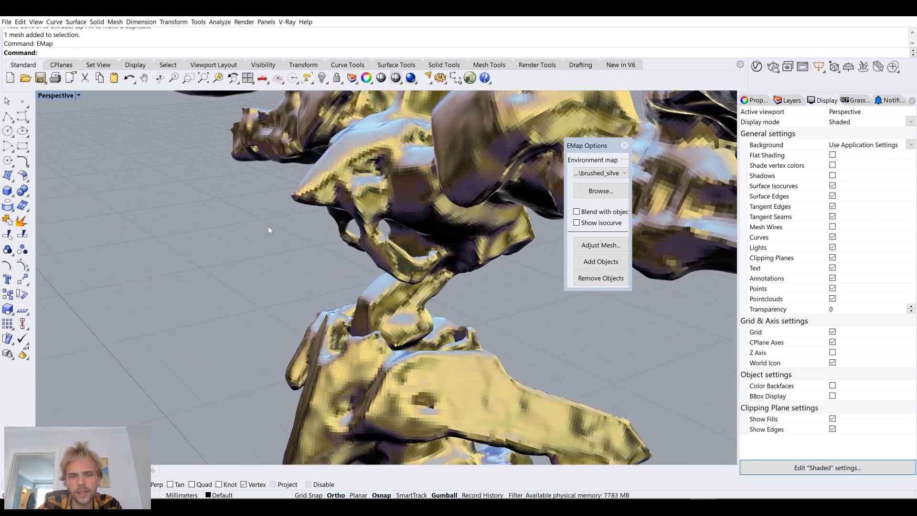
scroll(282, 225, "up", 2)
scroll(282, 225, "down", 3)
left_click(356, 199)
type("Weld")
key("Return")
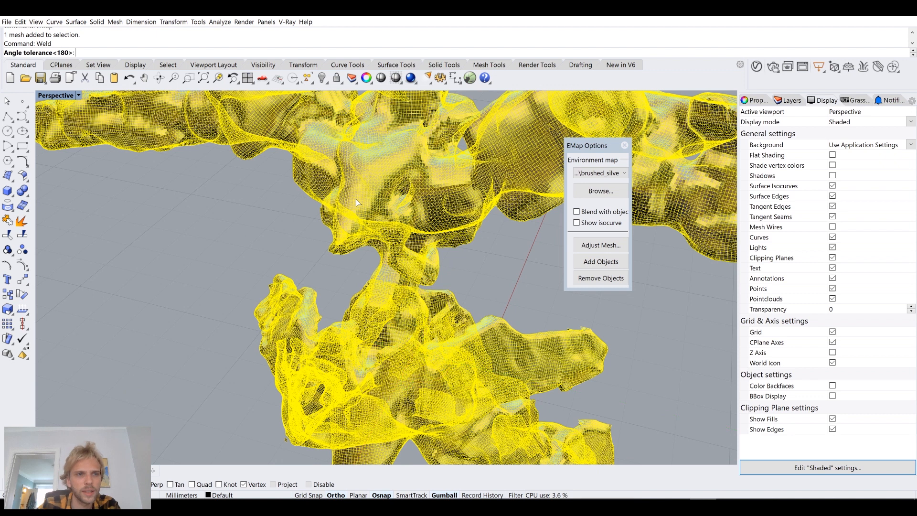
key("Return")
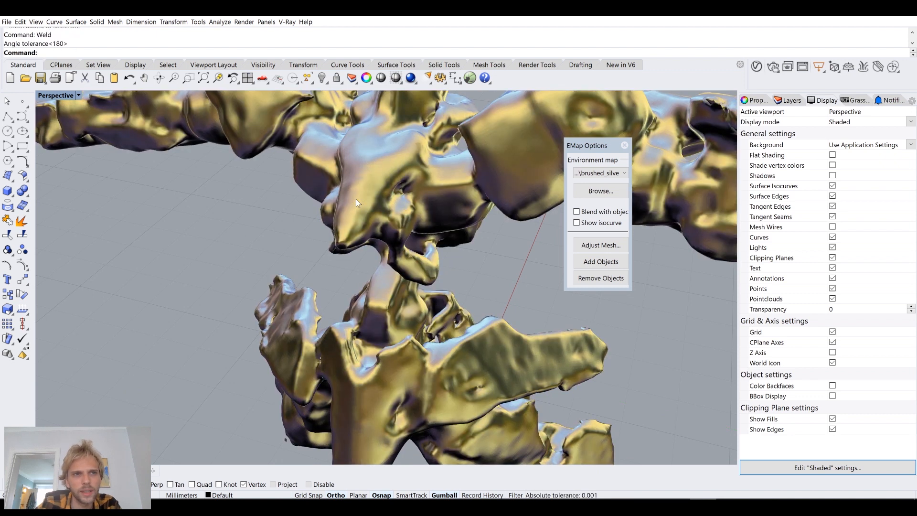
right_click_drag(308, 244, 277, 230)
Switch the environment map to arches.png and view the reflections across the whole robot mesh.
left_click(599, 173)
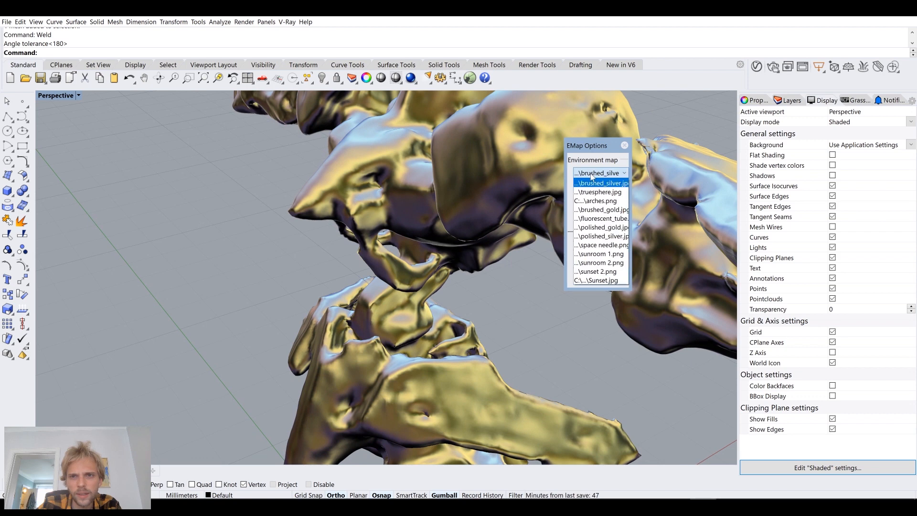
left_click(595, 201)
right_click_drag(235, 252, 330, 242)
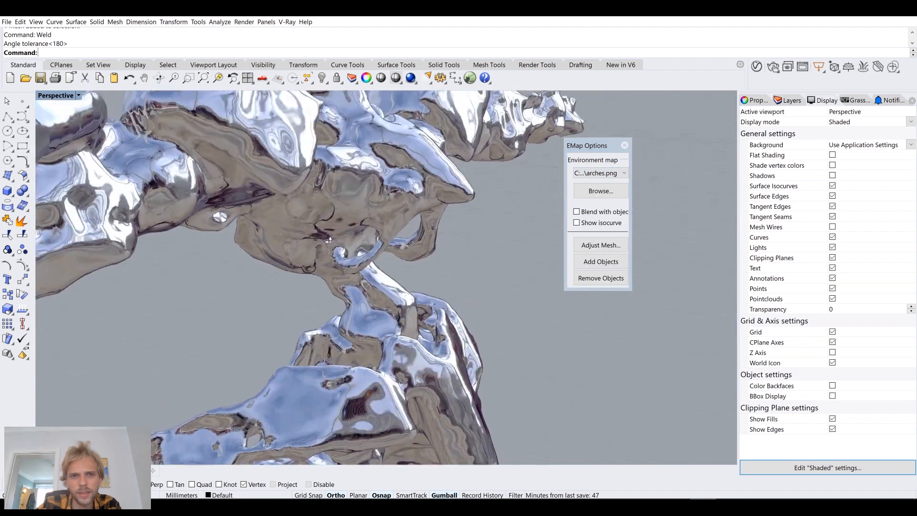
scroll(328, 238, "down", 5)
mouse_move(369, 263)
right_mouse_down()
mouse_move(319, 250)
mouse_move(349, 278)
mouse_move(370, 267)
right_mouse_up()
scroll(373, 266, "down", 4)
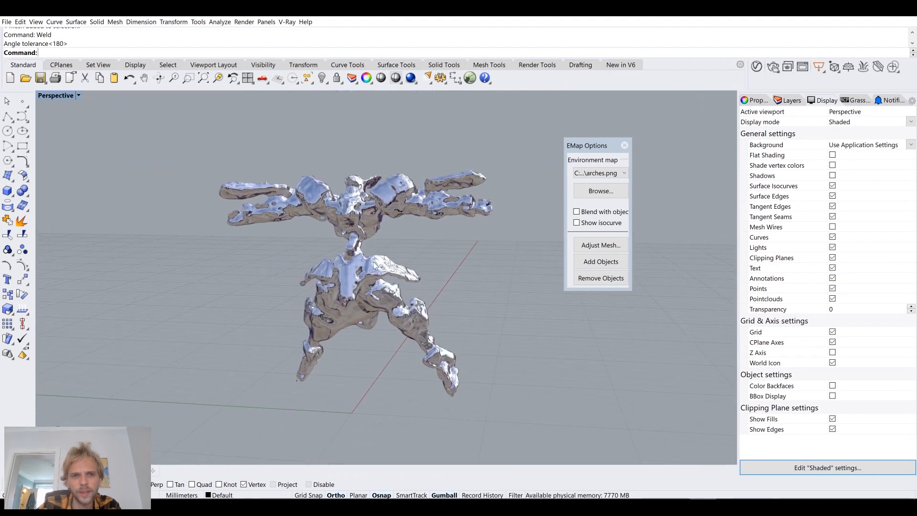
Rotate the view around the robot with Turntable, then end the environment map analysis and the turntable.
scroll(374, 265, "up", 3)
type("Turn")
key("Return")
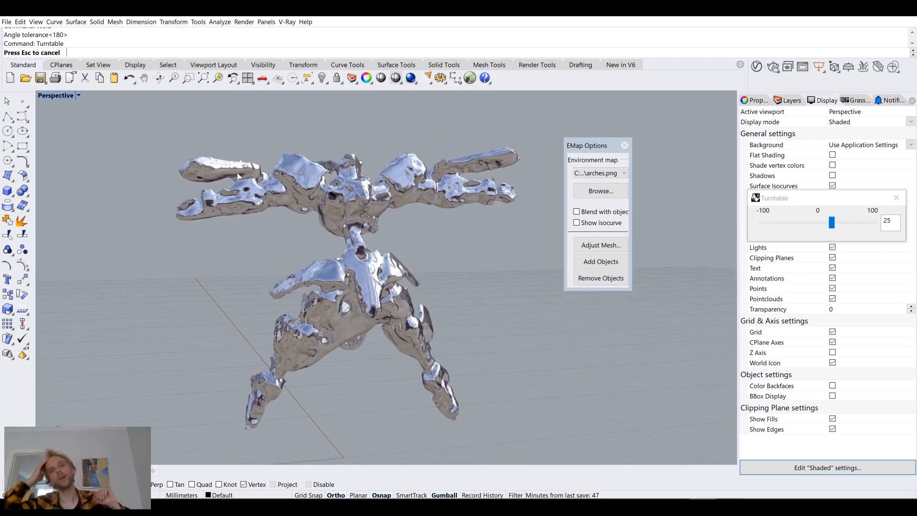
left_click(624, 145)
left_click(897, 198)
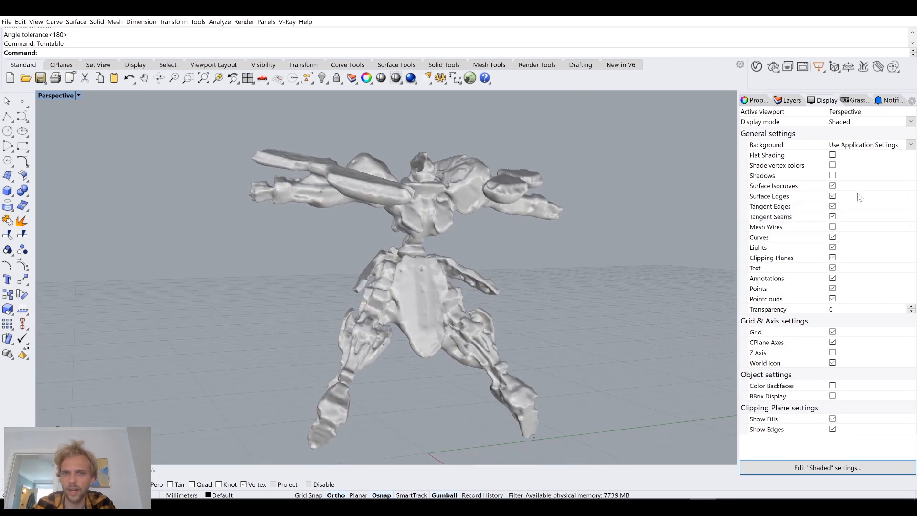
right_click_drag(524, 285, 372, 213)
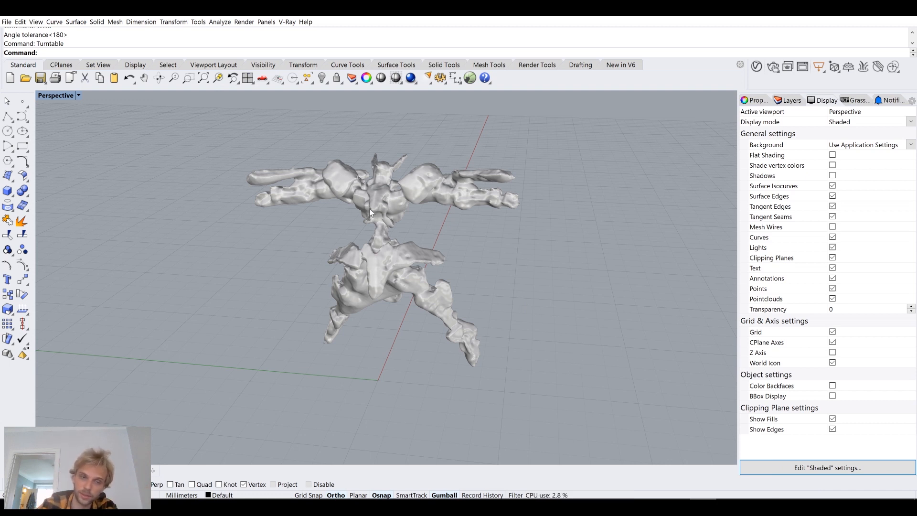
Switch to File Explorer, import gunpla22222.obj from the 200627 Photogrammetry 2 folder into the Rhino scene, and close Instant Meshes.
key("alt+Tab")
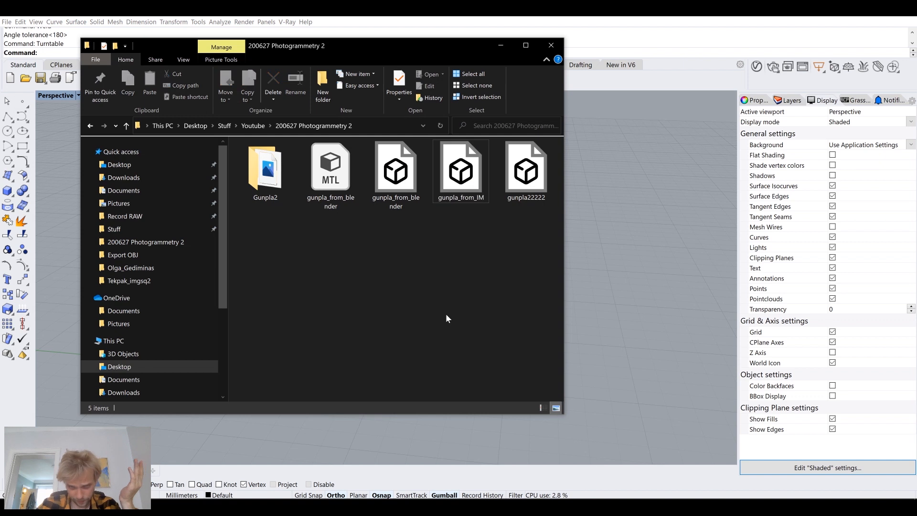
left_click(529, 160)
left_click(425, 293)
left_click(472, 175)
left_click(414, 308)
left_click(402, 178)
left_click(427, 215)
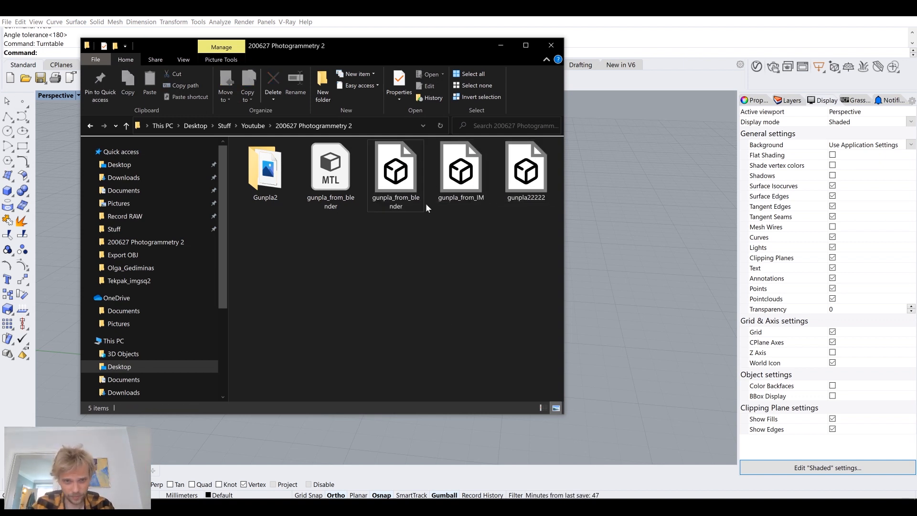
left_click(523, 186)
left_click_drag(546, 179, 629, 246)
left_click(430, 286)
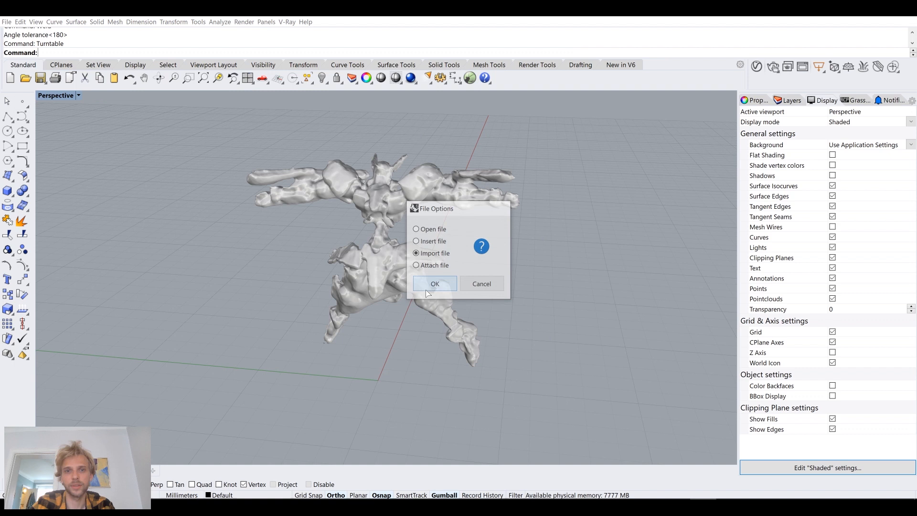
left_click(371, 286)
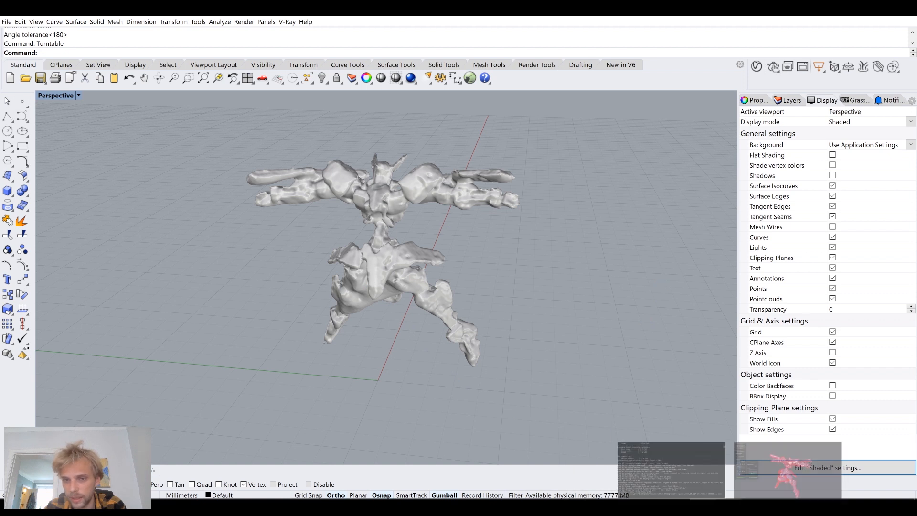
left_click(780, 483)
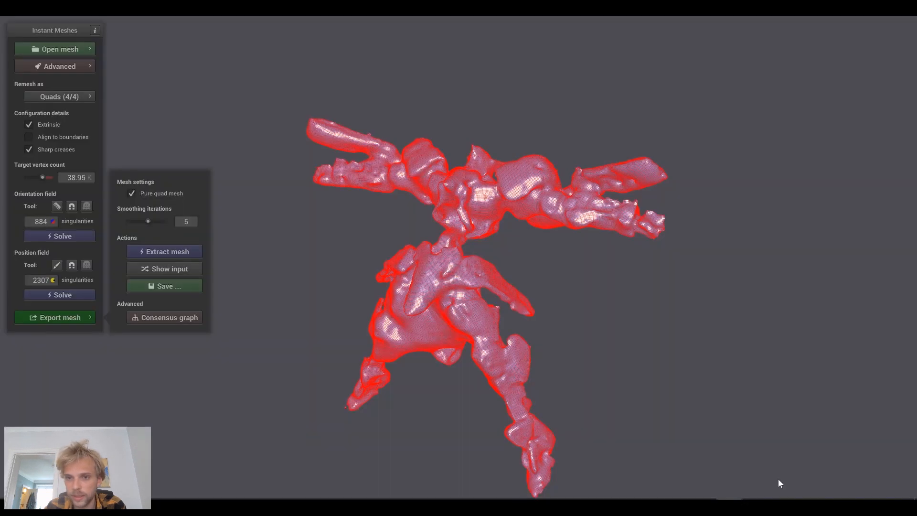
left_click(907, 18)
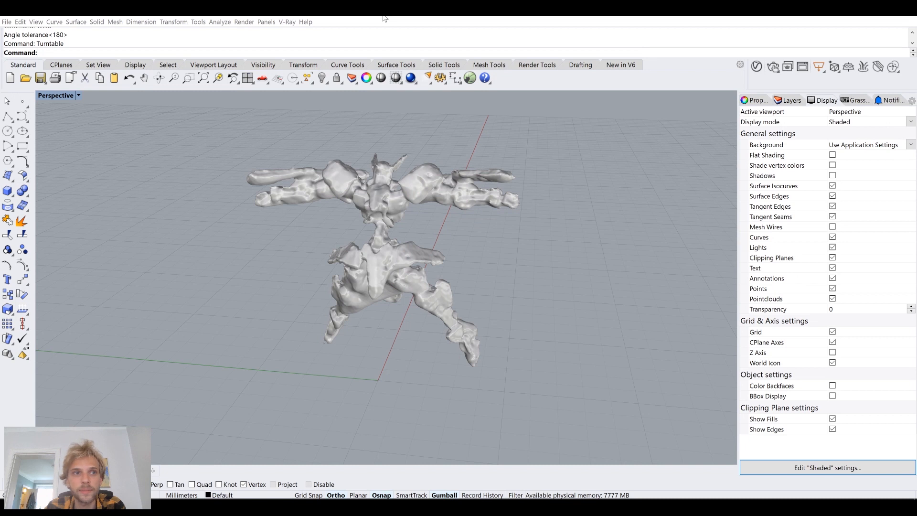
Examine the imported scan mesh, including its tabletop and the separate fragments, selected and unselected.
right_click_drag(390, 234, 400, 212)
scroll(367, 227, "down", 15)
left_click_drag(283, 211, 607, 299)
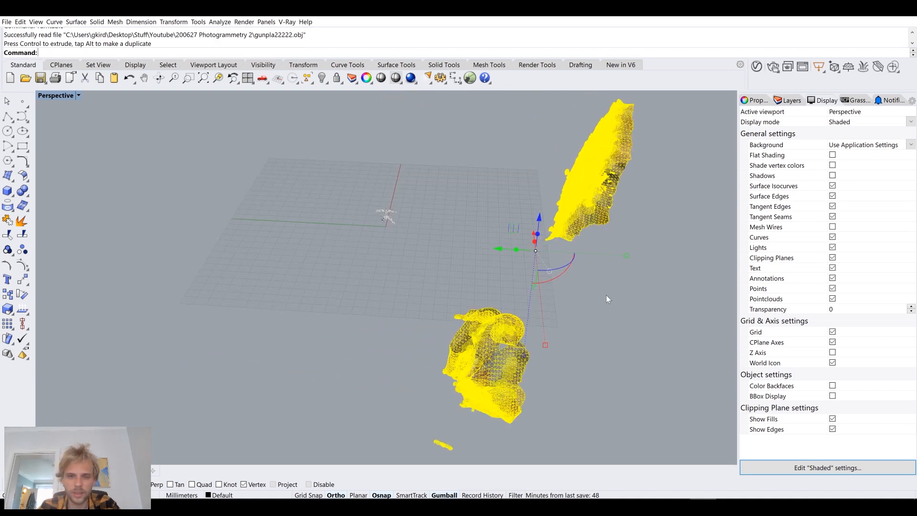
right_click_drag(606, 296, 610, 200)
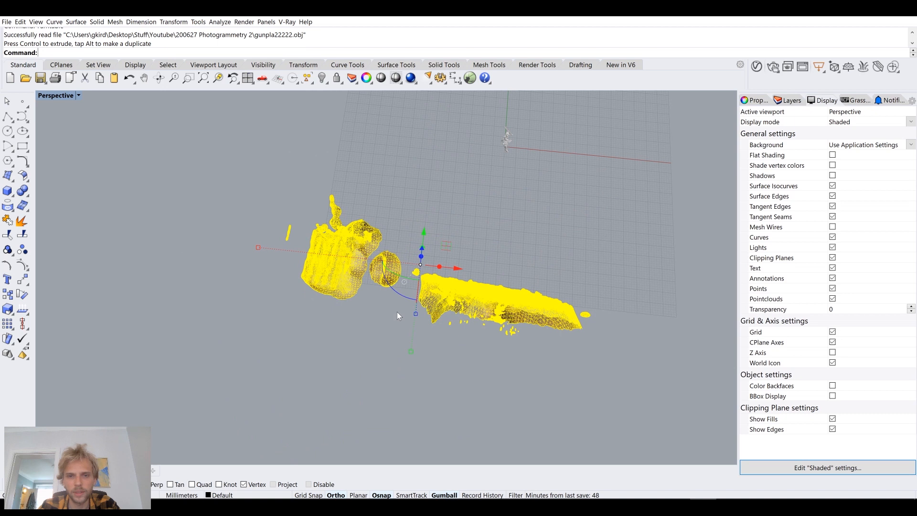
key("Escape")
scroll(296, 230, "up", 3)
right_click_drag(296, 229, 400, 246)
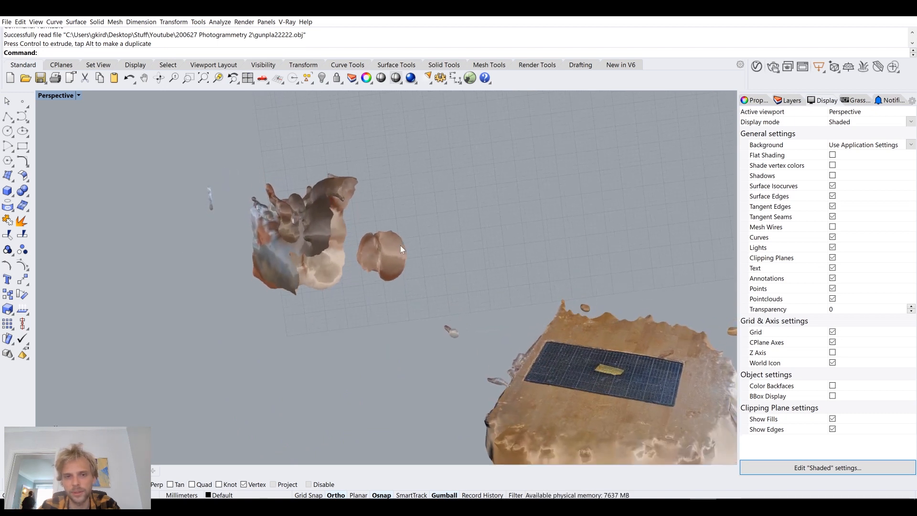
scroll(378, 289, "down", 5)
right_click_drag(369, 307, 359, 287)
right_click(307, 246)
left_click(896, 197)
Delete the detached scan fragments away from the tabletop using DeleteMeshFaces.
right_click_drag(592, 234, 449, 288)
right_click_drag(483, 321, 412, 286, "shift")
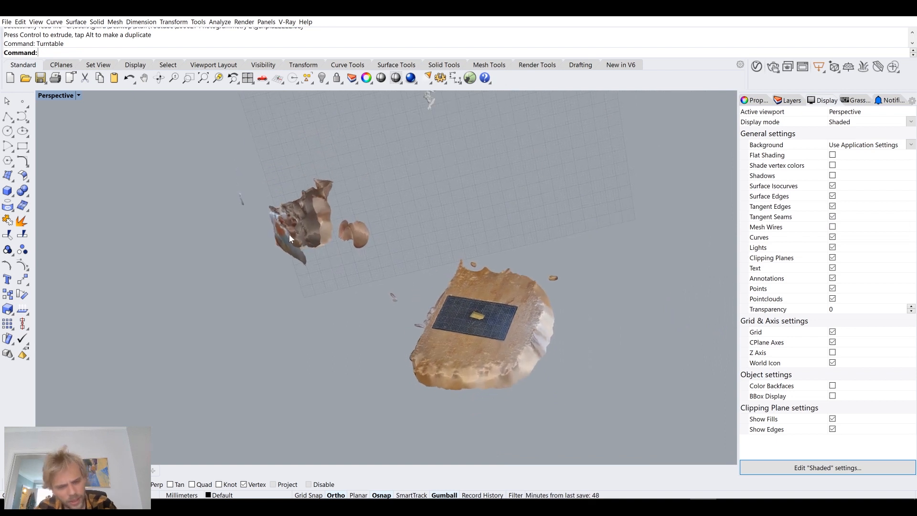
type("DeleteMeshFaces")
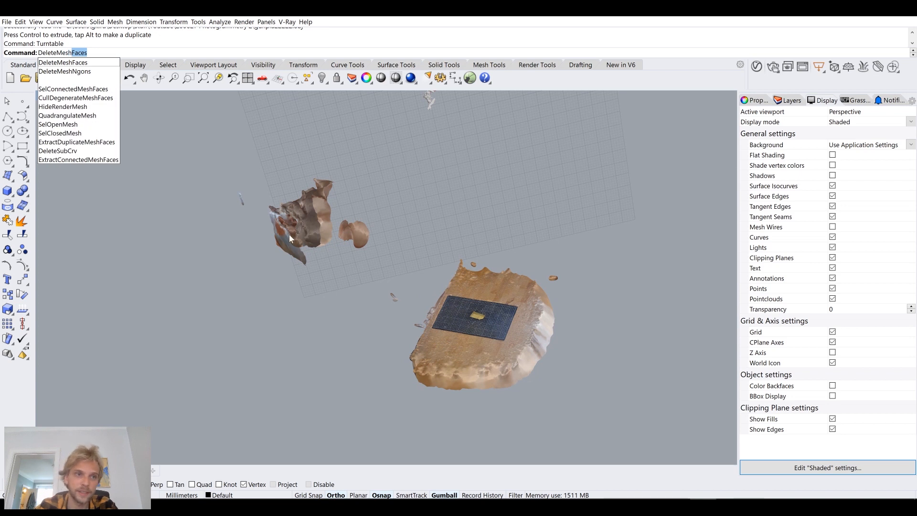
key("Return")
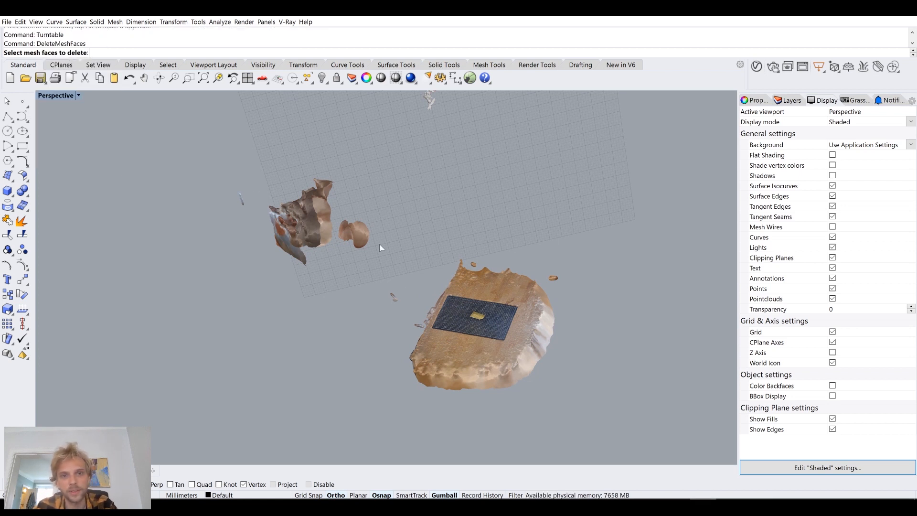
left_click_drag(339, 260, 185, 142)
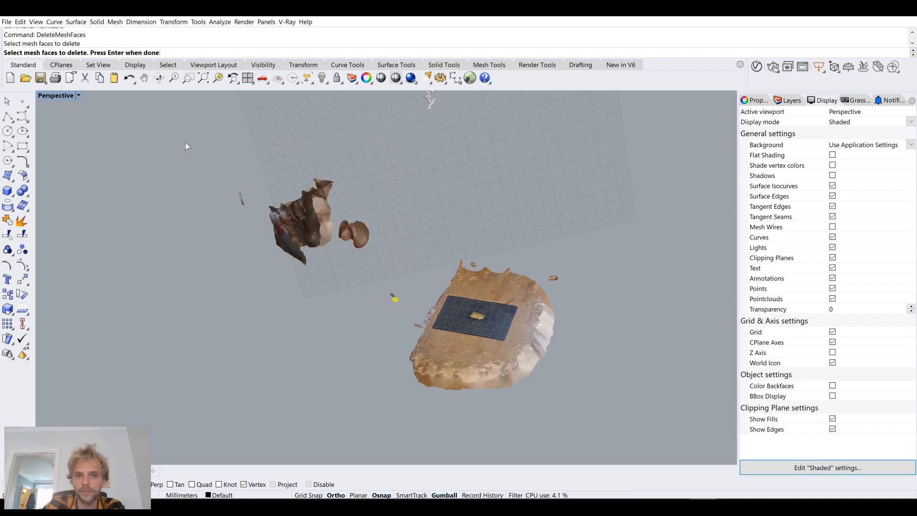
key("Return")
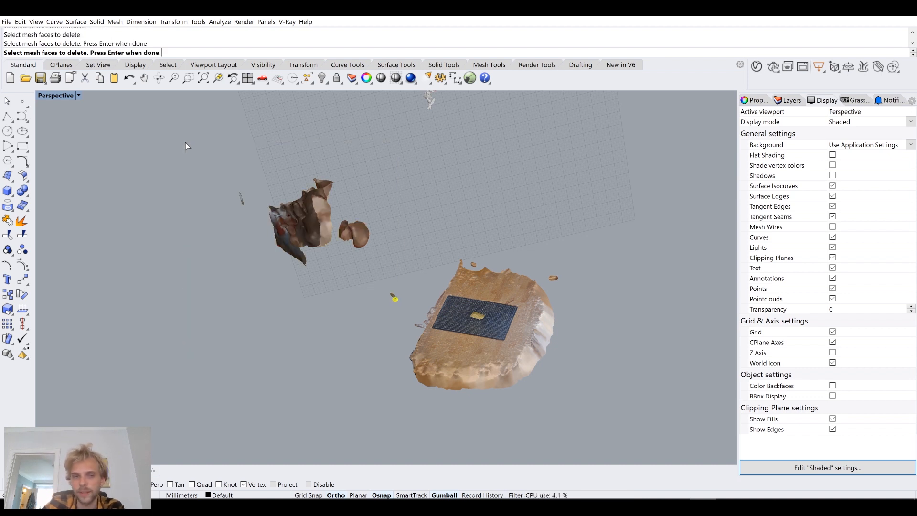
key("Return")
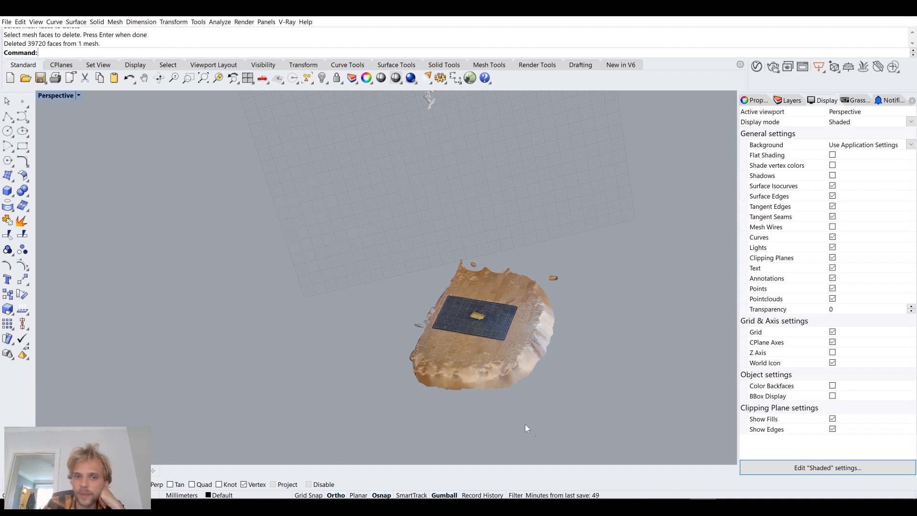
Delete the mesh faces along the ragged near edge of the scanned tabletop with DeleteMeshFaces.
left_click_drag(535, 435, 622, 401)
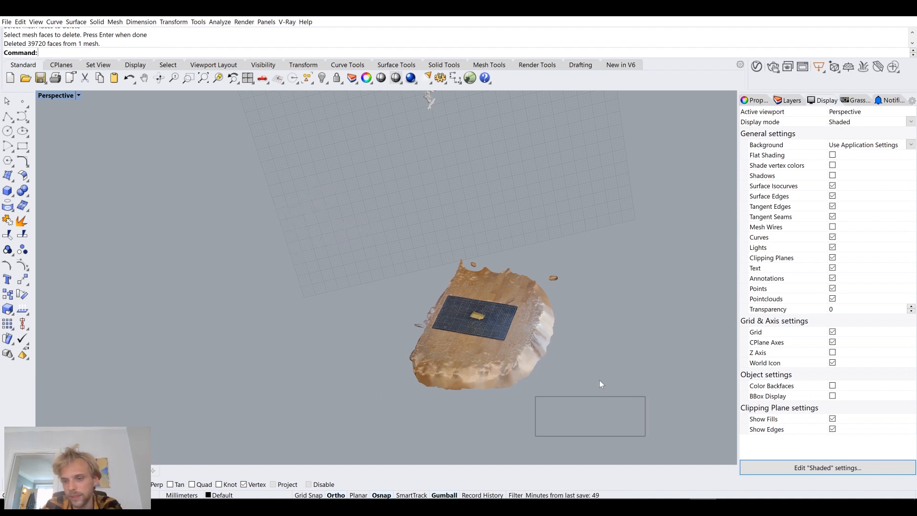
key("Return")
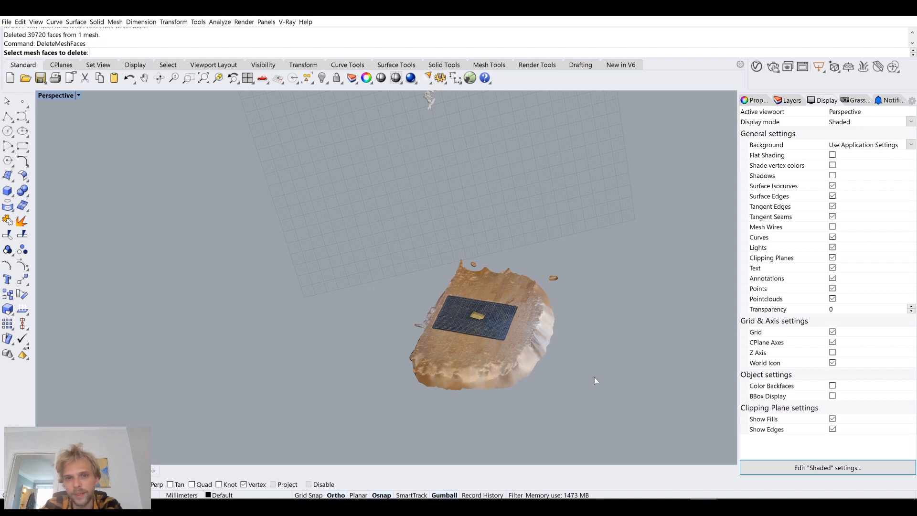
left_click_drag(587, 412, 351, 353)
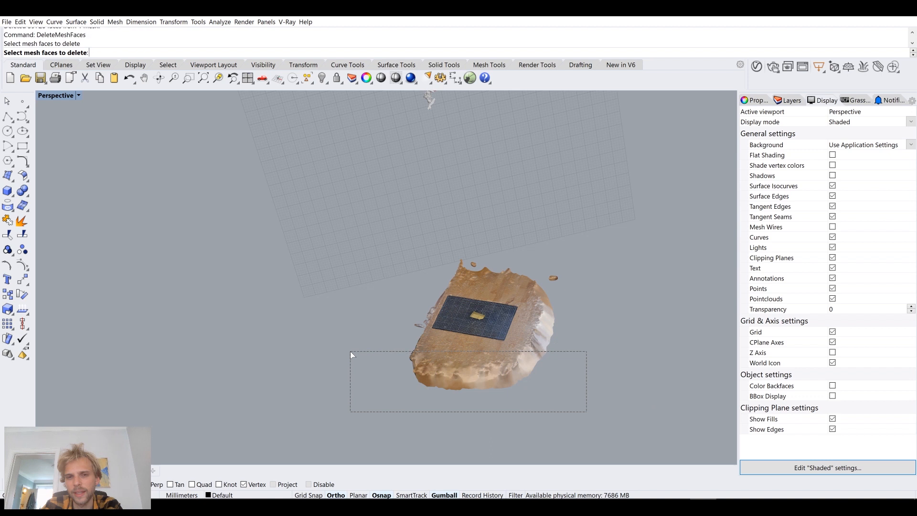
key("Return")
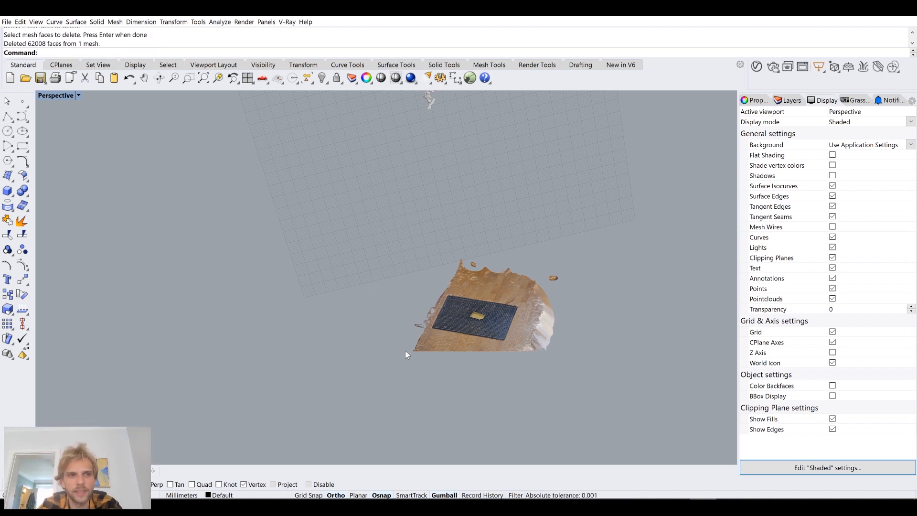
Rotate the imported scan mesh so its steeply tilted tabletop lies closer to horizontal.
middle_click(406, 351)
right_click_drag(407, 289, 410, 210)
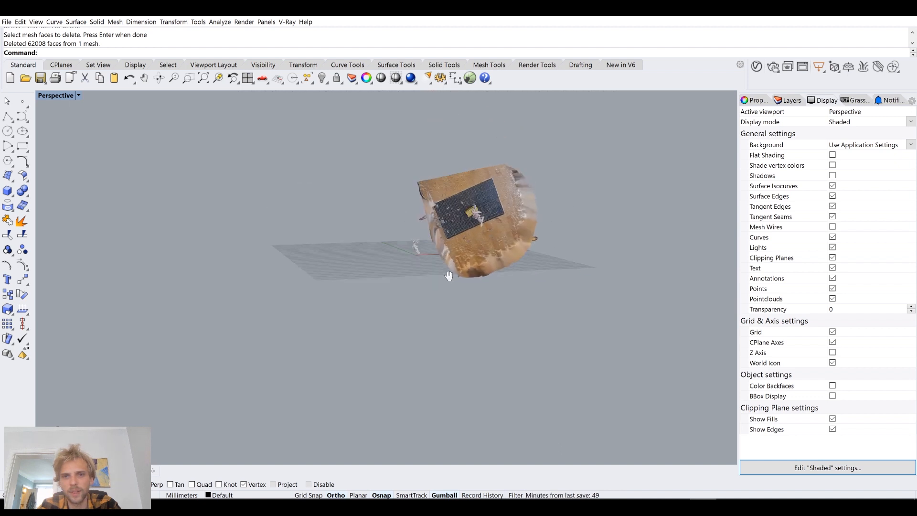
scroll(465, 256, "up", 5)
right_click_drag(463, 288, 502, 284)
scroll(472, 310, "down", 10)
scroll(502, 285, "up", 6)
scroll(503, 284, "up", 2)
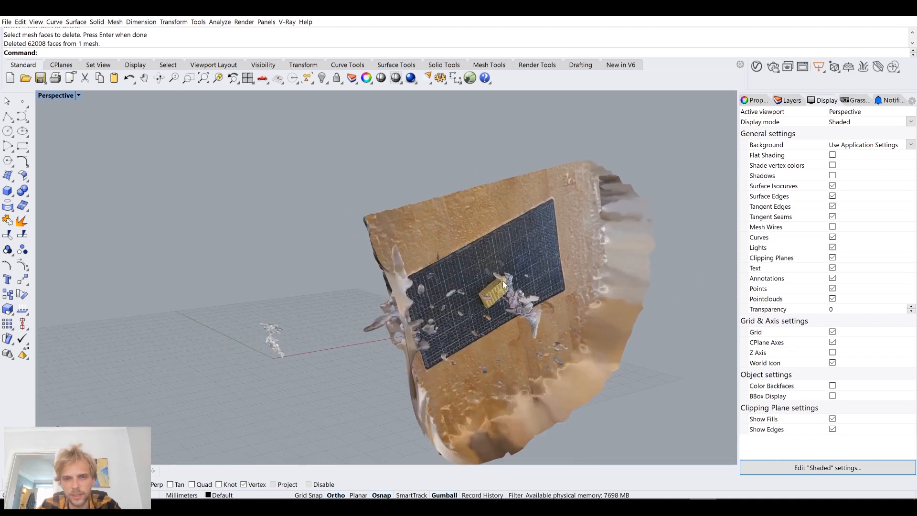
left_click(503, 280)
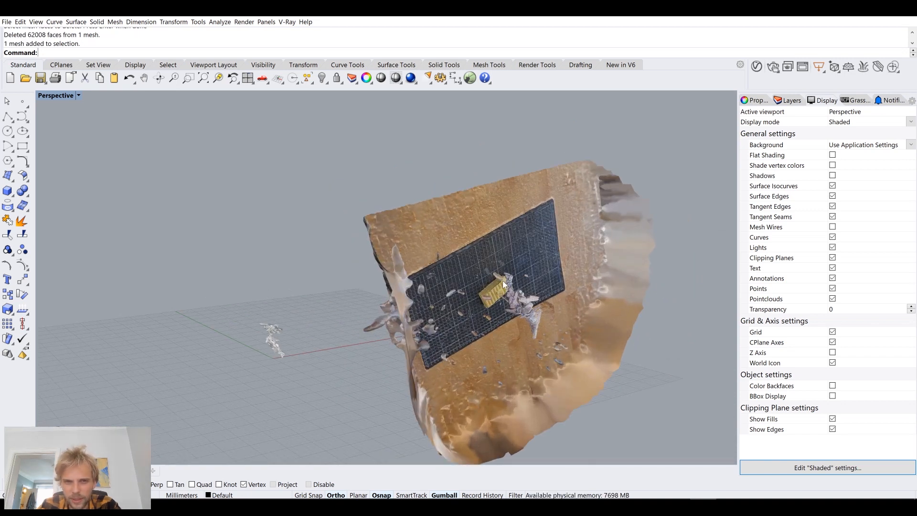
left_click_drag(534, 353, 495, 264)
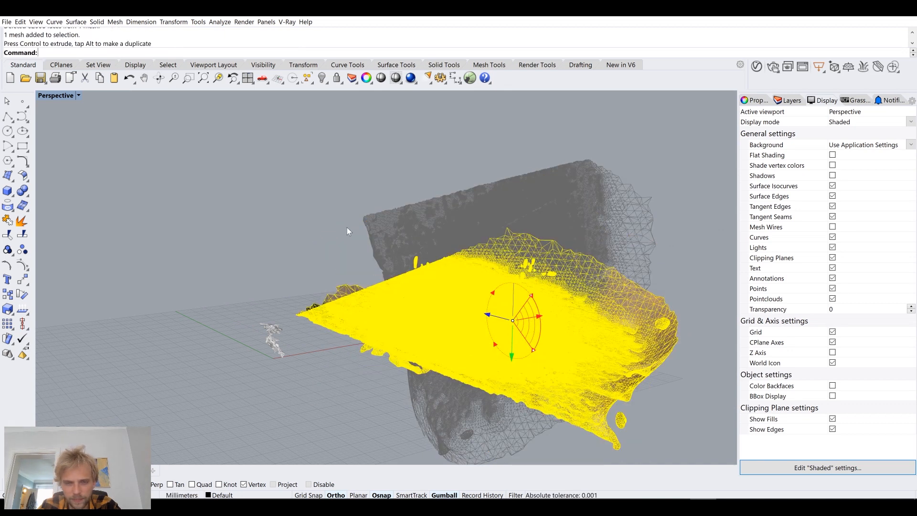
left_click(340, 210)
Delete the curled edges and tabletop areas on all sides around the cutting mat and robot with DeleteMeshFaces.
right_click_drag(341, 211, 462, 259)
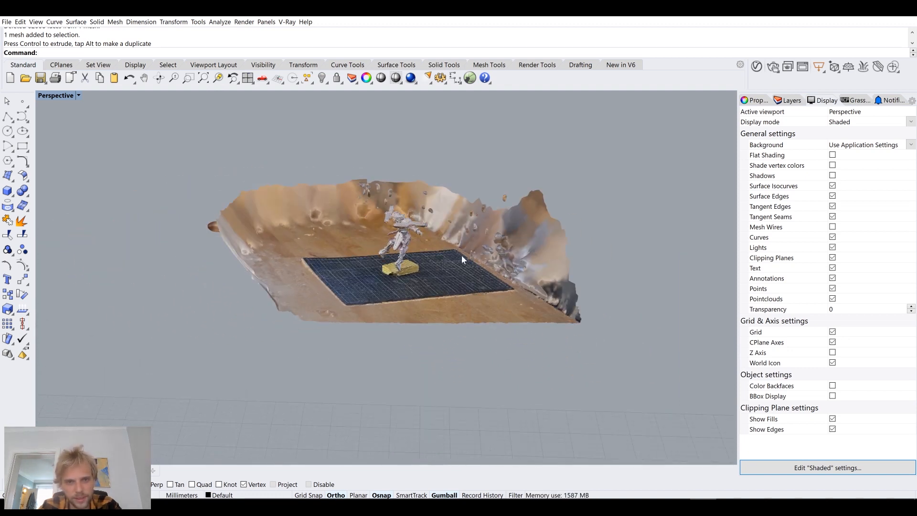
right_click(315, 214)
left_click_drag(333, 329, 150, 147)
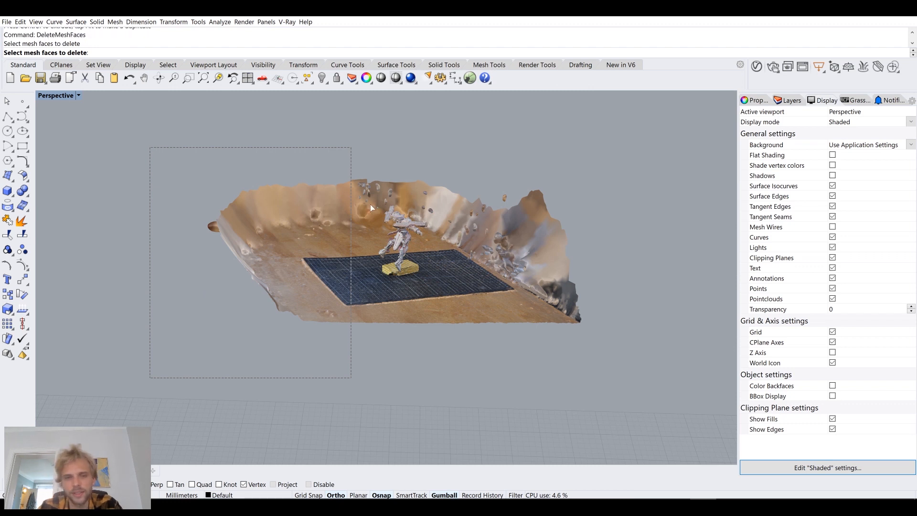
left_click_drag(509, 253, 437, 144)
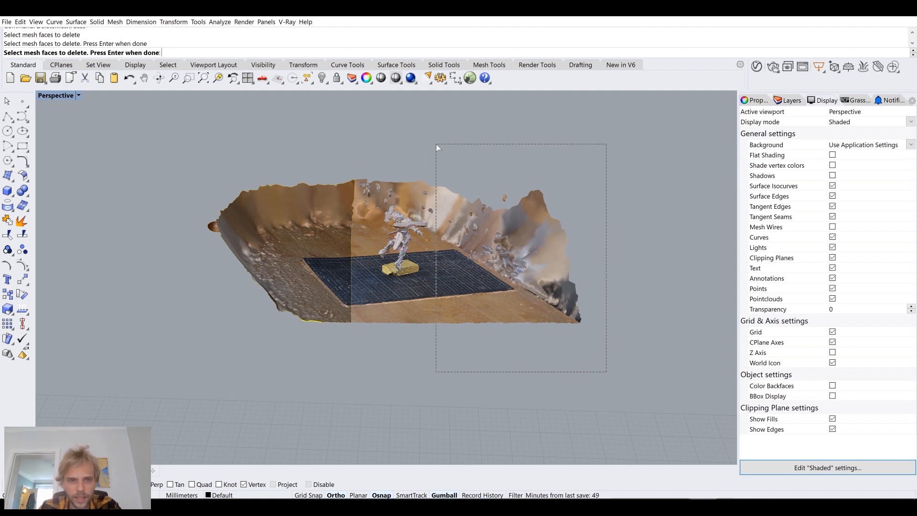
left_click_drag(437, 144, 437, 144)
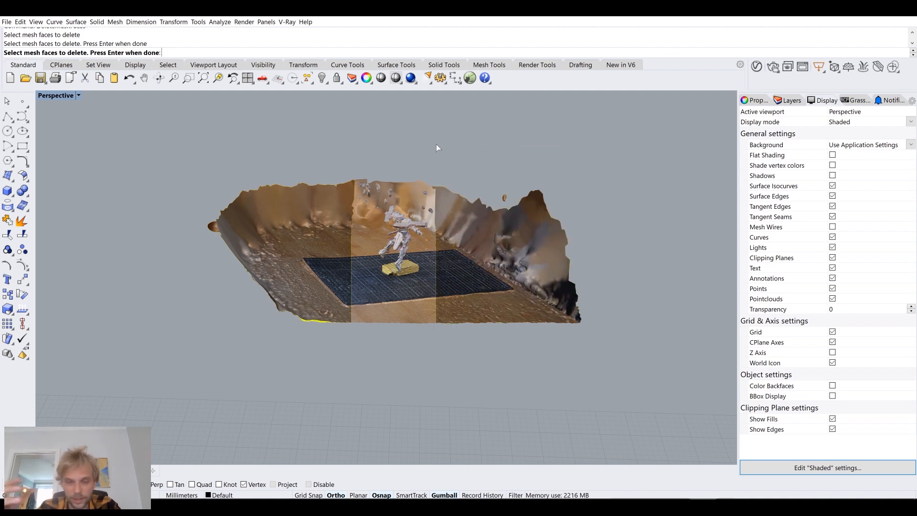
right_click_drag(616, 296, 456, 214)
right_click_drag(435, 248, 665, 373)
left_click_drag(701, 408, 468, 220)
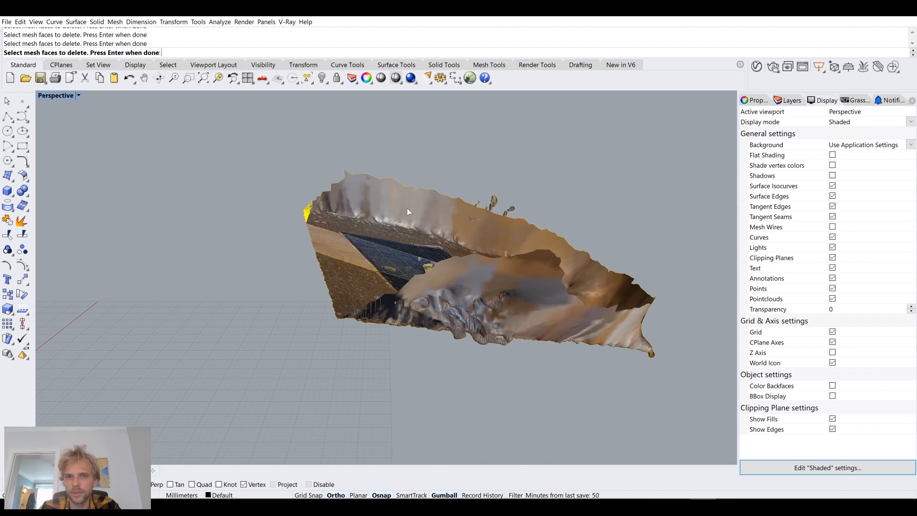
left_click_drag(387, 121, 282, 309)
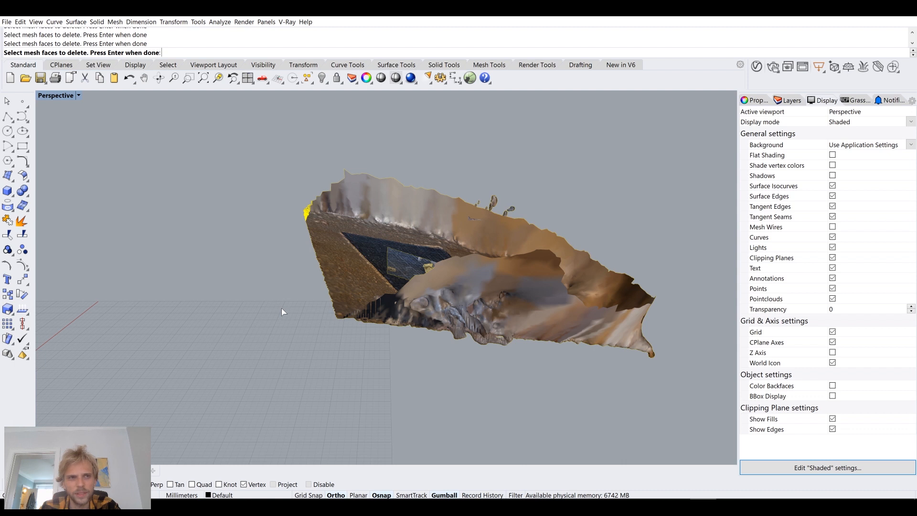
key("Return")
Delete the outer part of the remaining mat and tabletop, together with the fragments floating above it, using DeleteMeshFaces.
right_click_drag(381, 299, 386, 297)
right_click_drag(459, 310, 383, 286, "shift")
scroll(400, 213, "up", 8)
scroll(505, 276, "down", 3)
key("Return")
scroll(586, 348, "down", 3)
left_click_drag(634, 436, 487, 179)
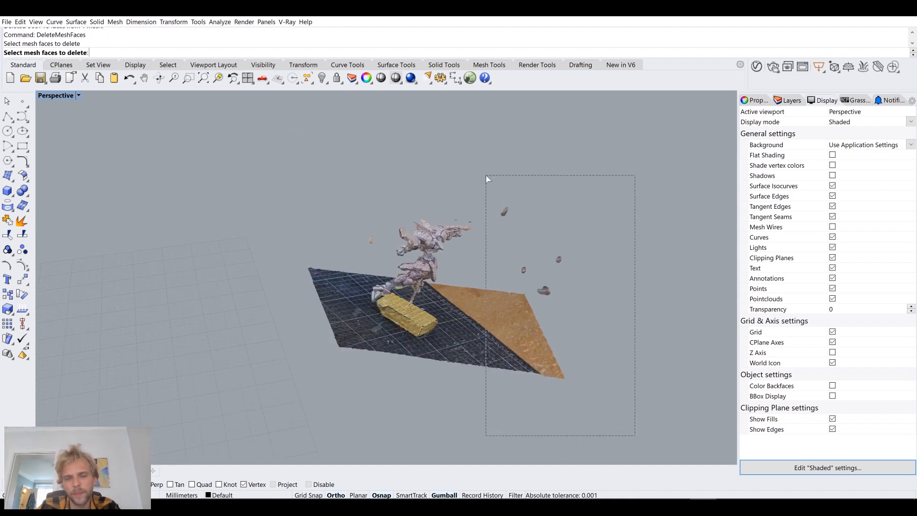
key("Return")
Split the scan into separate pieces with SplitDisjointMesh and delete every loose piece except the main robot-and-mat mesh.
right_click_drag(485, 176, 364, 219)
scroll(363, 187, "up", 5)
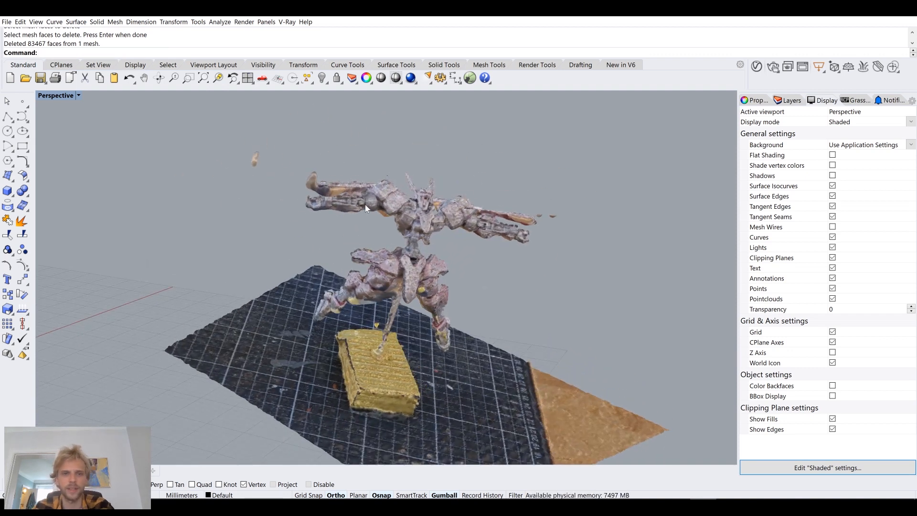
left_click(365, 204)
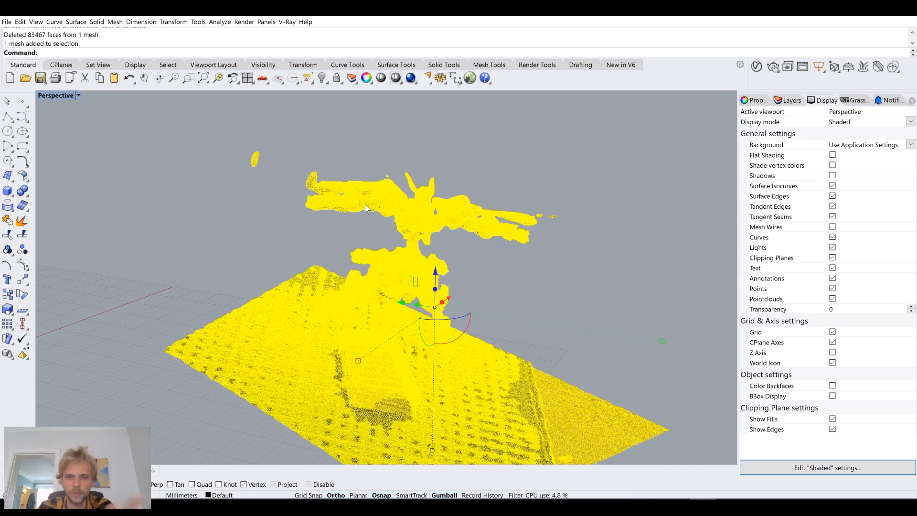
type("SplitDisjointMesh")
key("Return")
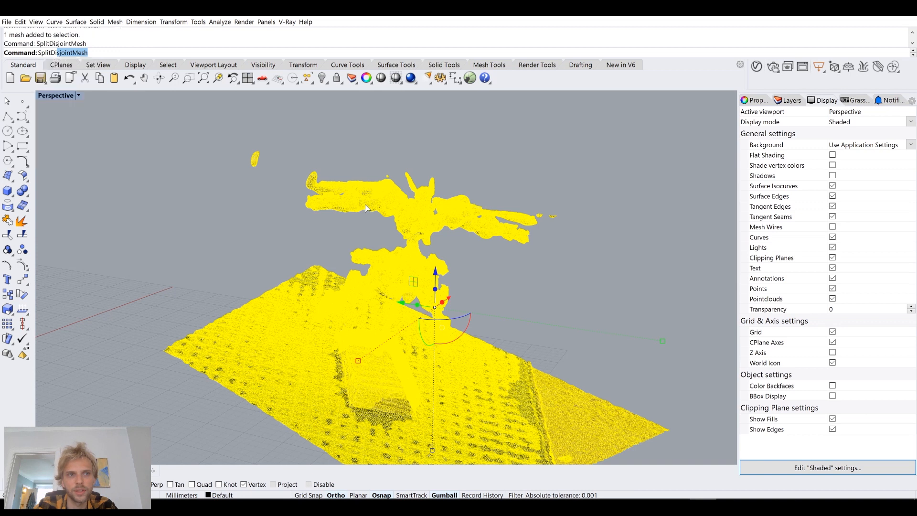
key("Return")
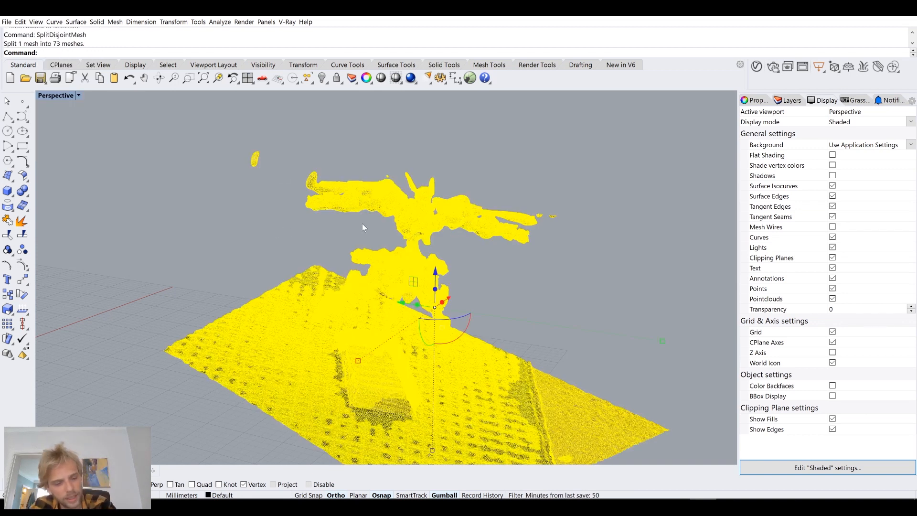
left_click(348, 207, "ctrl")
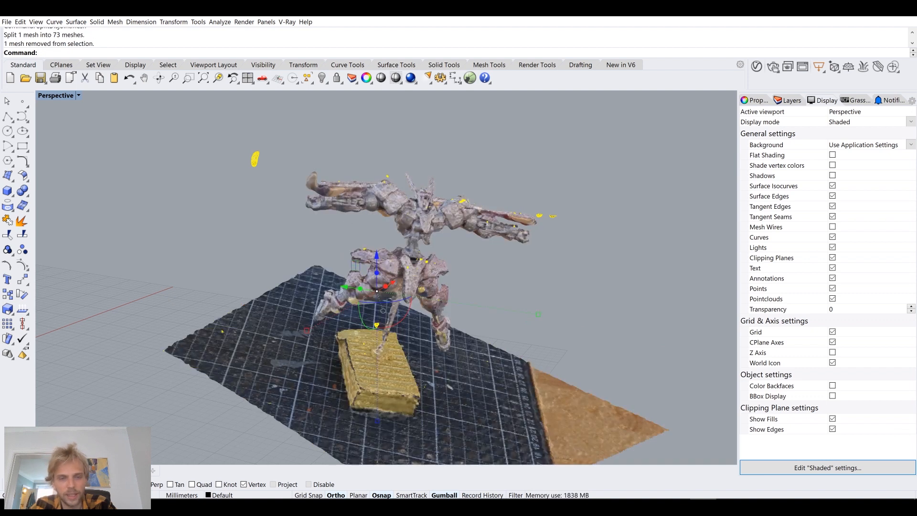
key("Delete")
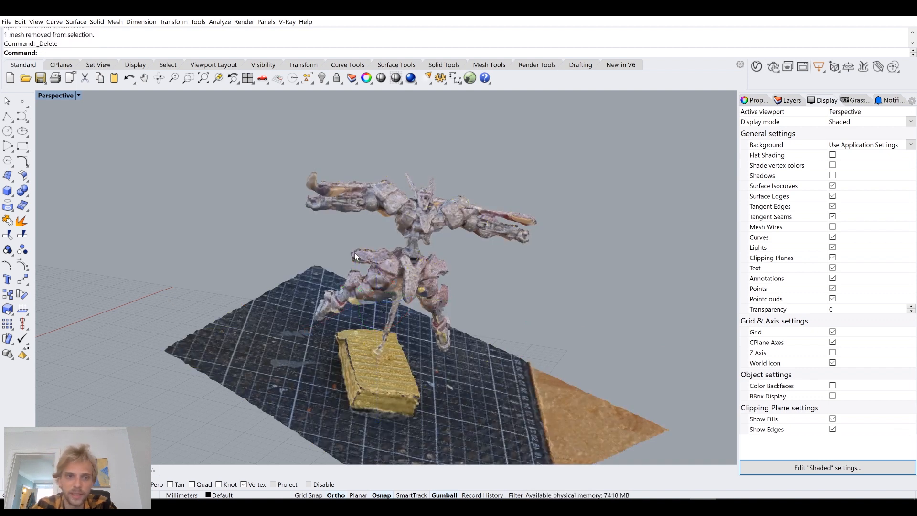
Extract the open edges of the scan mesh as curves with DupBorder.
scroll(355, 256, "down", 4)
scroll(360, 260, "up", 5)
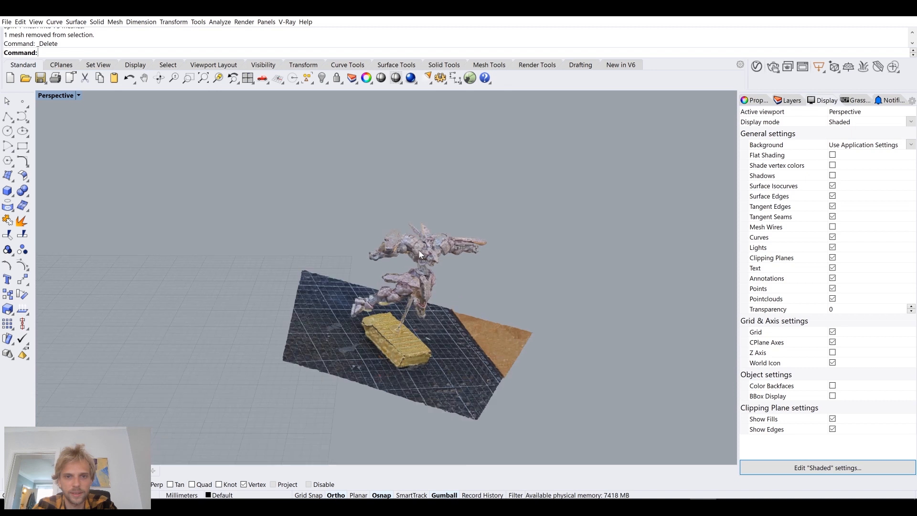
left_click(373, 228)
type("DupBorder")
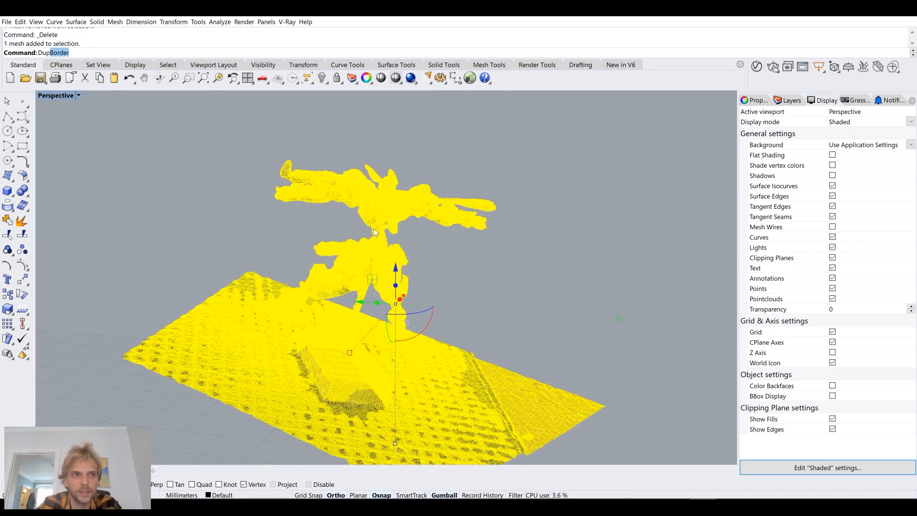
key("Return")
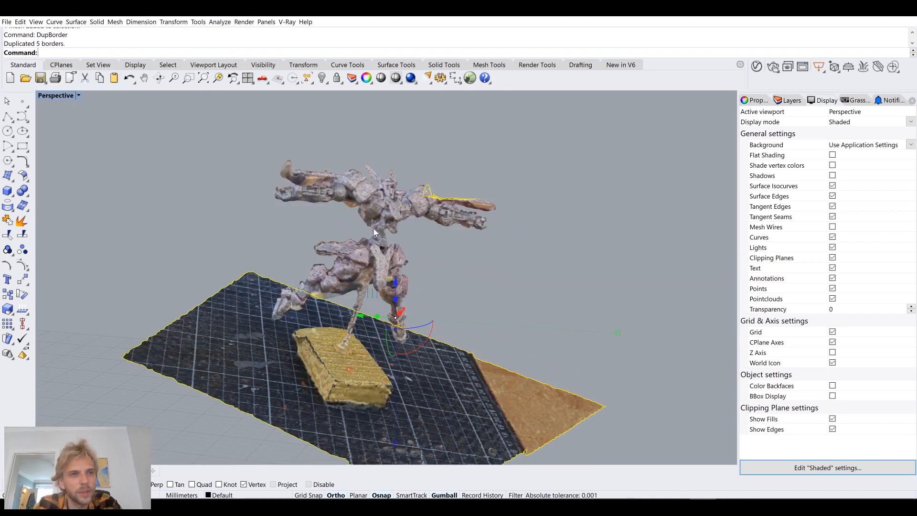
Examine the border curves around the holes in the robot's shoulder and arm.
scroll(475, 191, "up", 4)
right_click_drag(425, 194, 229, 254)
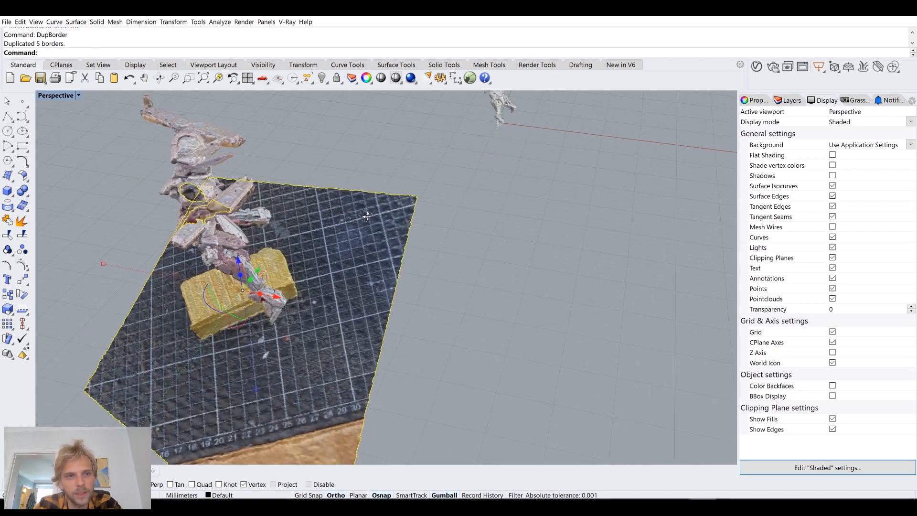
scroll(186, 185, "up", 4)
right_click_drag(186, 184, 464, 198, "shift")
scroll(317, 213, "down", 4)
scroll(536, 179, "up", 5)
scroll(537, 179, "down", 6)
right_click_drag(465, 239, 457, 185)
scroll(457, 185, "up", 2)
scroll(456, 185, "up", 3)
scroll(334, 193, "up", 5)
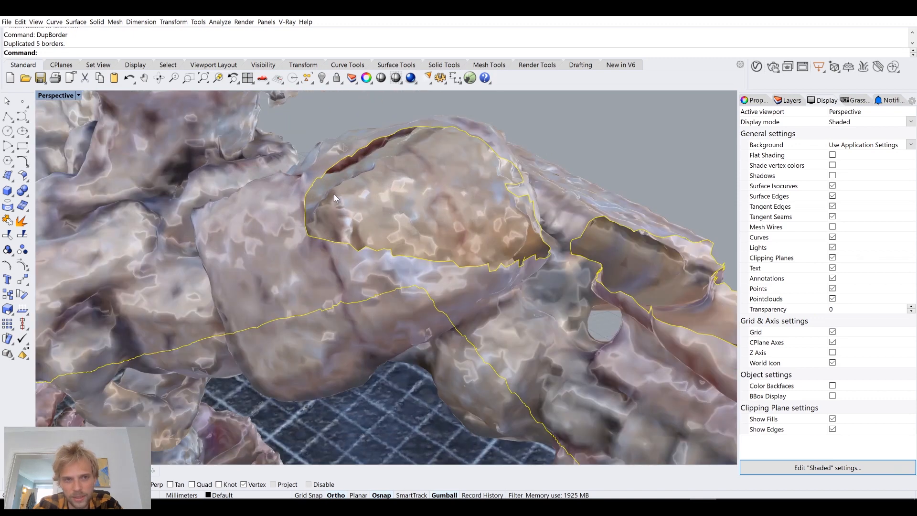
scroll(351, 200, "down", 8)
right_click_drag(355, 201, 471, 240)
Undo the duplicated borders and the fragment deletion, and delete the loose fragments again.
key("ctrl+z")
key("ctrl+z")
mouse_move(498, 302)
right_mouse_down()
mouse_move(492, 311)
mouse_move(460, 311)
mouse_move(454, 323)
mouse_move(491, 310)
right_mouse_up()
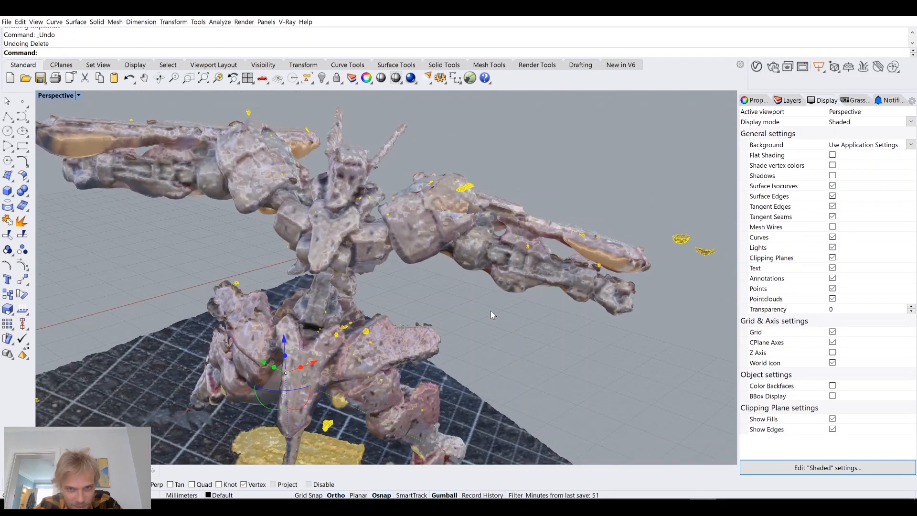
key("Delete")
Smooth the scan mesh in X, Y and Z with fixed boundaries, world coordinates, factor 0.193589 and 17 steps.
right_click_drag(502, 262, 368, 198)
scroll(499, 263, "up", 3)
scroll(557, 275, "down", 8)
scroll(452, 249, "down", 4)
scroll(448, 216, "up", 5)
scroll(392, 195, "up", 6)
scroll(297, 203, "up", 6)
left_click(362, 197)
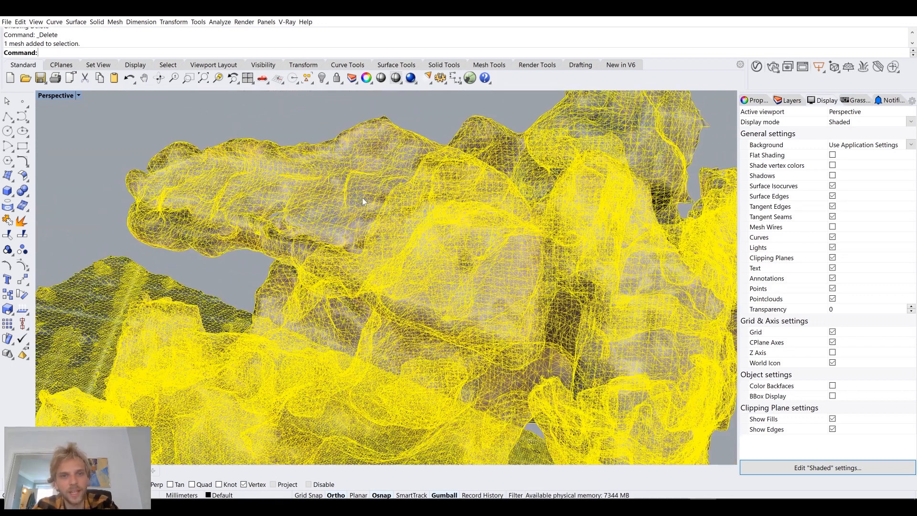
scroll(409, 207, "down", 6)
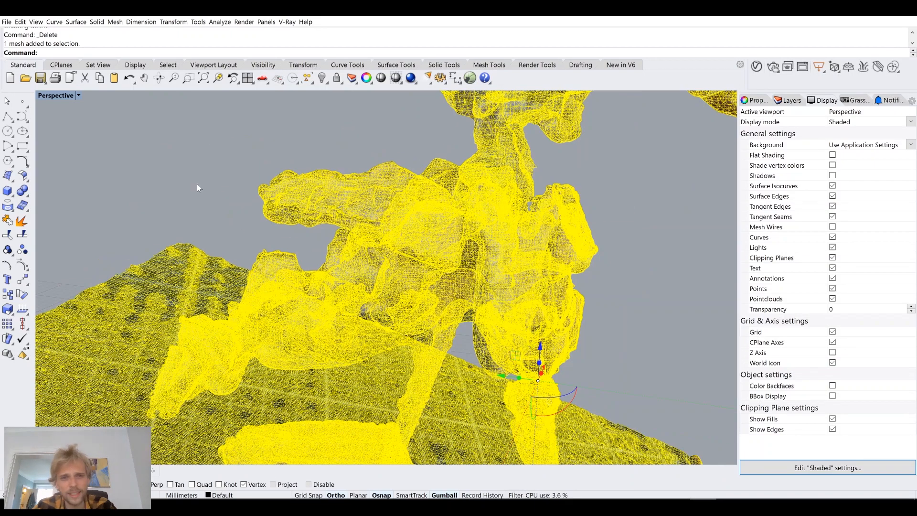
left_click(197, 185)
left_click(386, 198)
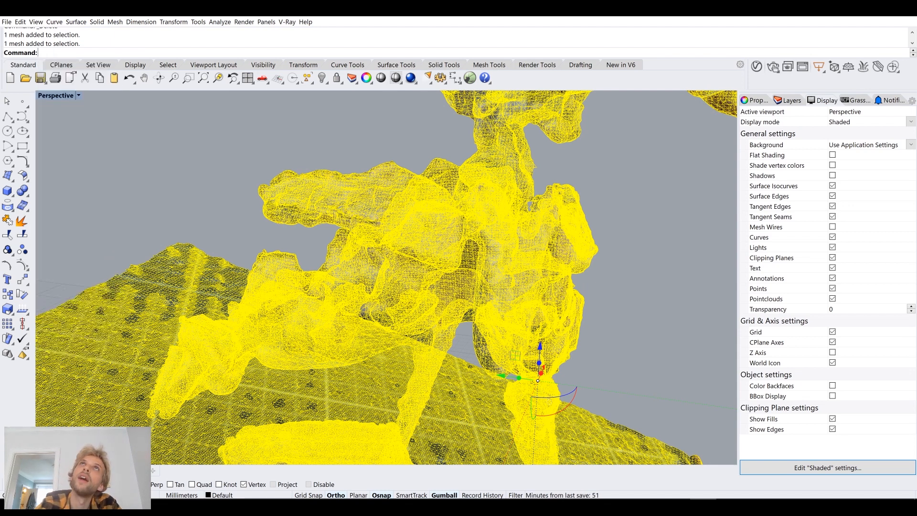
type("Smooth")
key("Return")
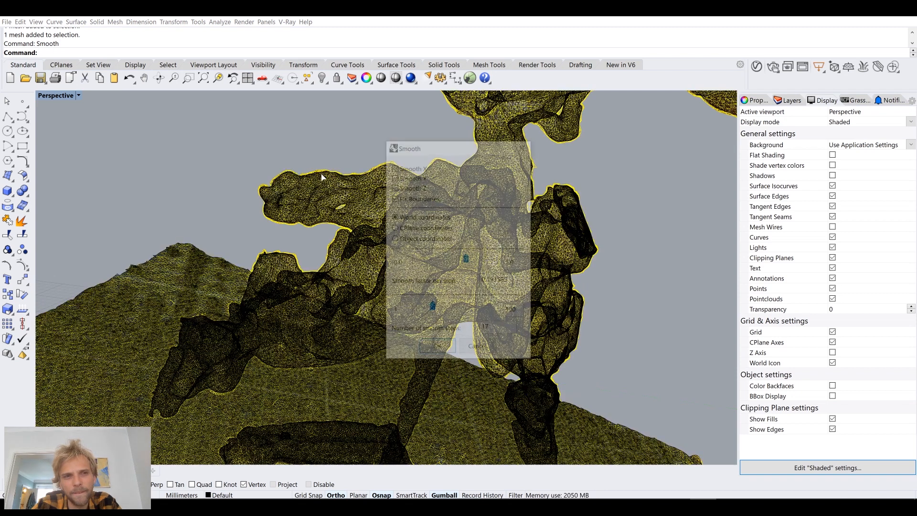
left_click_drag(443, 153, 592, 136)
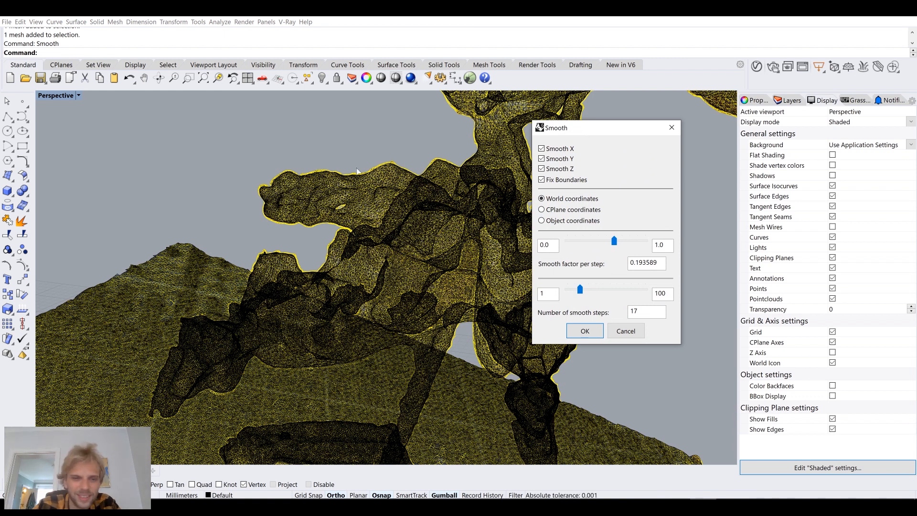
left_click(584, 332)
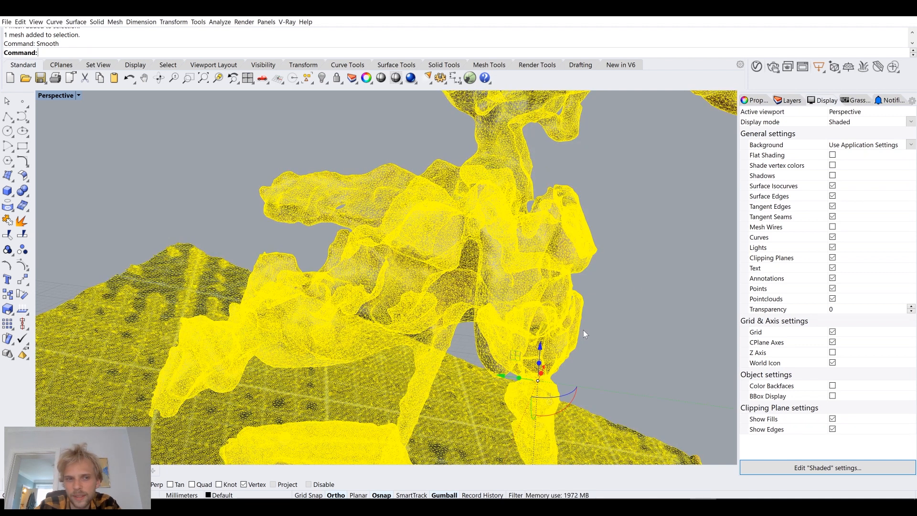
left_click(639, 278)
Rotate the smoothed scan to reduce the mat's remaining tilt and relocate its gumball.
scroll(639, 278, "down", 4)
right_click_drag(639, 278, 501, 216)
scroll(575, 258, "down", 4)
scroll(394, 250, "down", 5)
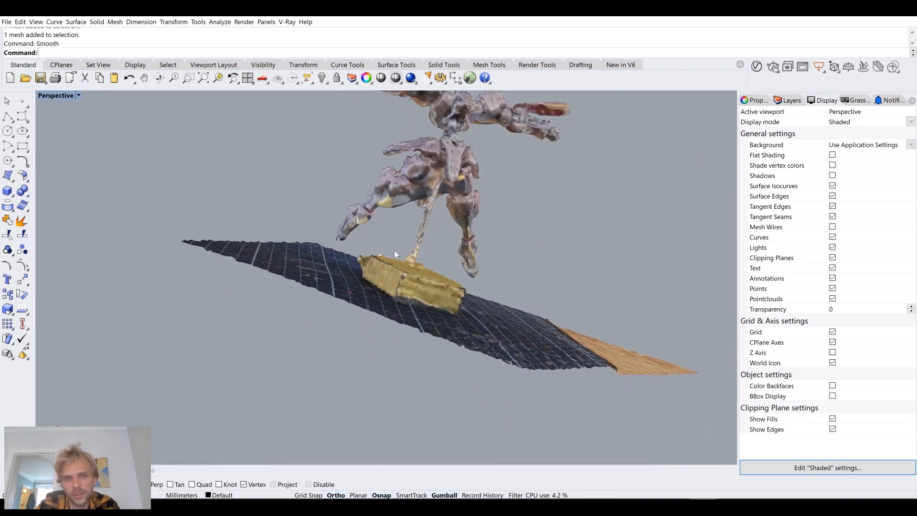
left_click(405, 276)
left_click_drag(463, 272, 408, 222)
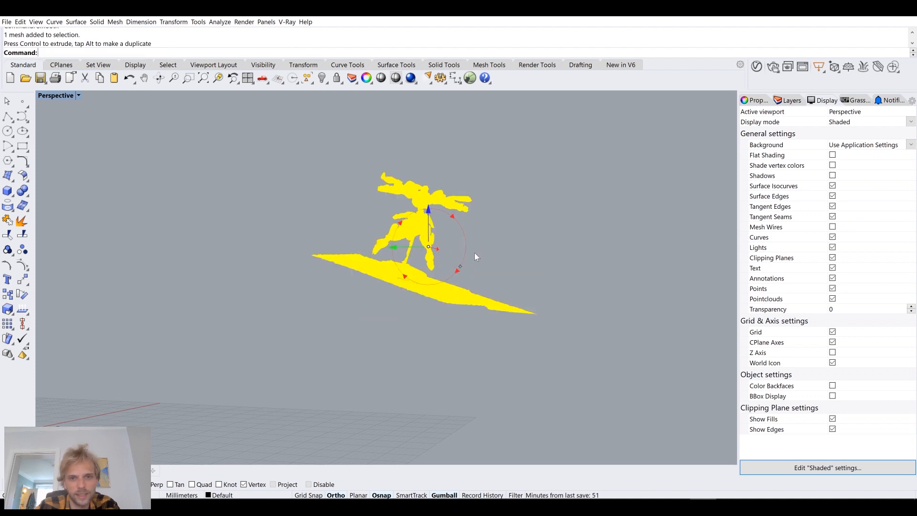
scroll(464, 251, "up", 2)
left_click_drag(439, 267, 451, 262, "ctrl")
Move the scan beside the remeshed robot near the grid origin and lower it to the ground plane.
right_click_drag(545, 290, 555, 251)
left_click_drag(555, 251, 390, 312)
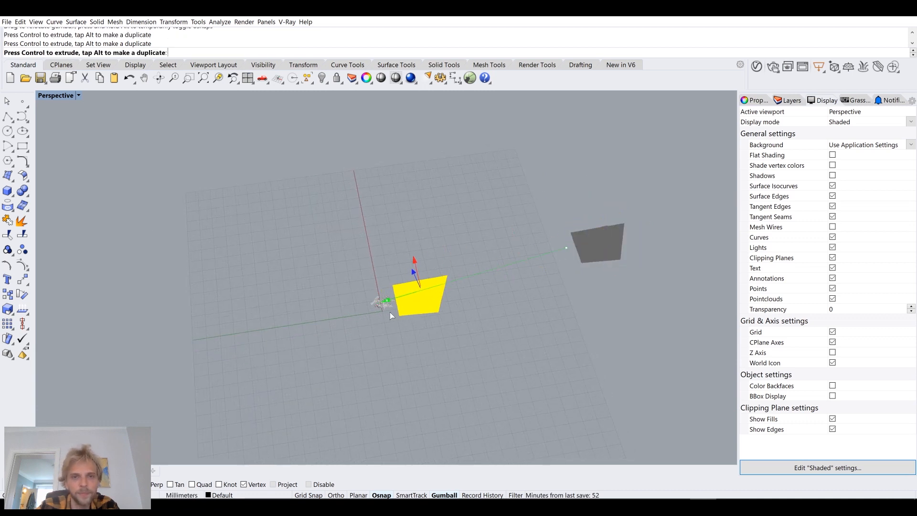
right_click_drag(412, 353, 398, 297)
scroll(410, 289, "up", 6)
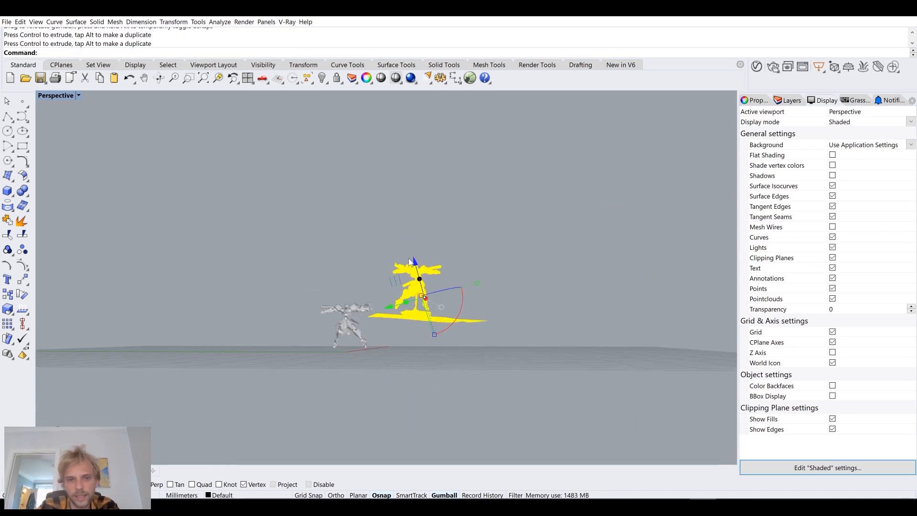
left_click_drag(418, 272, 420, 304)
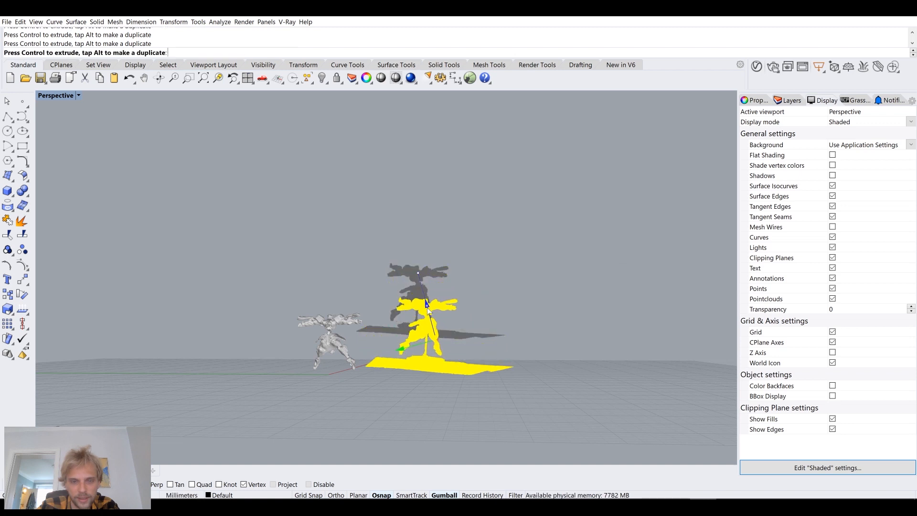
scroll(414, 358, "up", 6)
left_click(366, 317)
right_click_drag(366, 317, 288, 279)
scroll(260, 354, "up", 5)
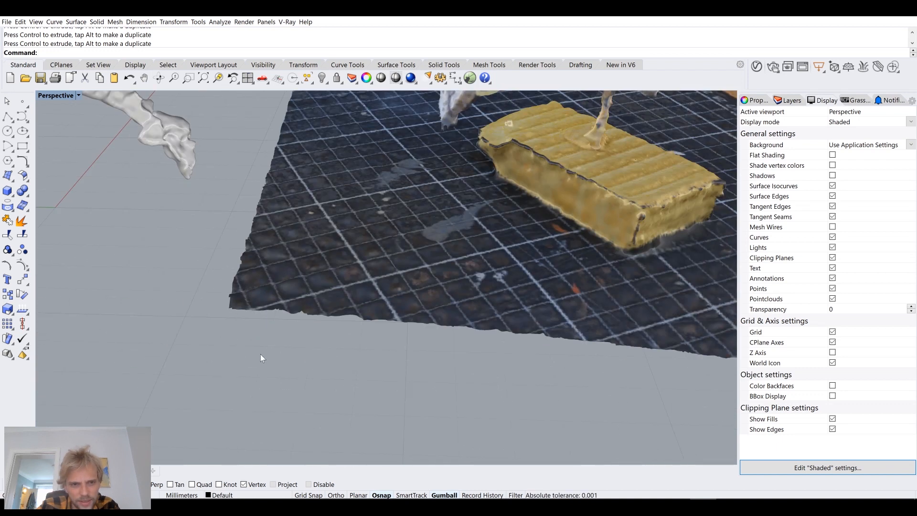
Orient the scan by three points, matching the mat's corner, front edge and side edge to the grid origin, green axis and a third target point.
left_click(288, 275)
type("Orient3Pt")
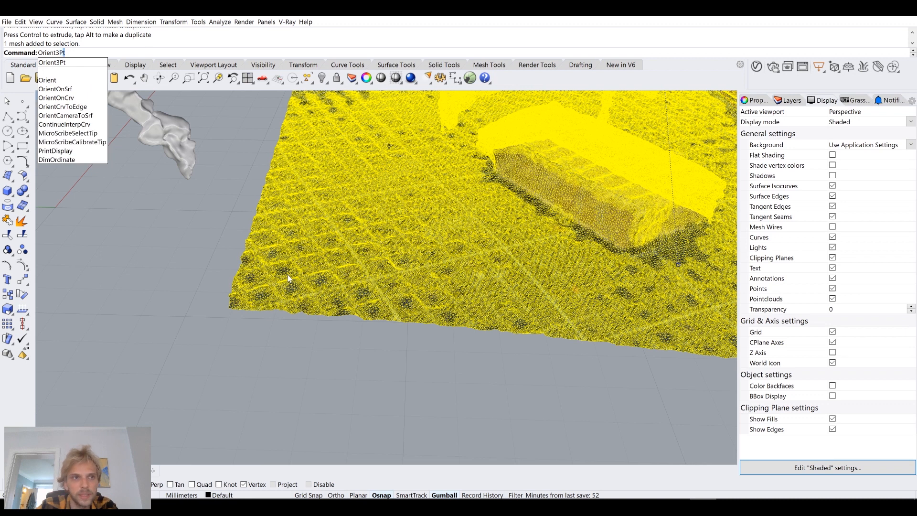
key("Return")
left_click(229, 313)
scroll(301, 321, "down", 3)
left_click(494, 334)
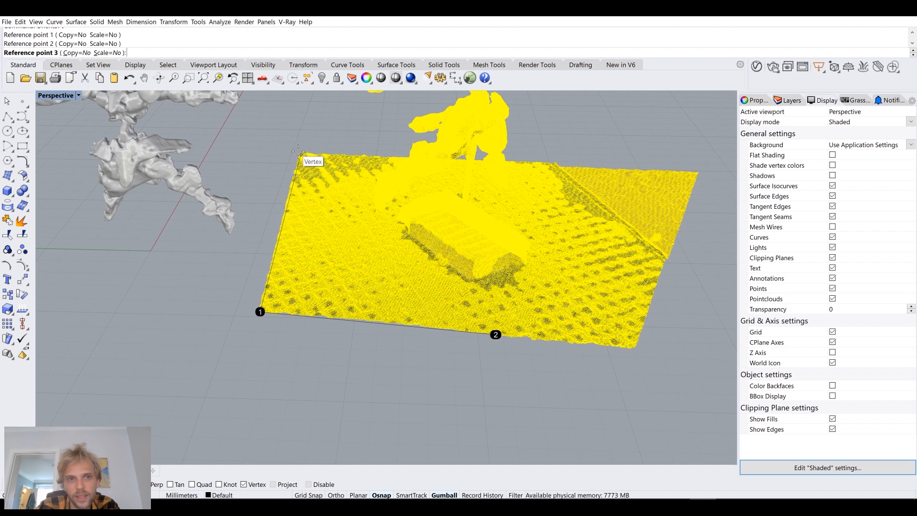
left_click(302, 154)
left_click(151, 246)
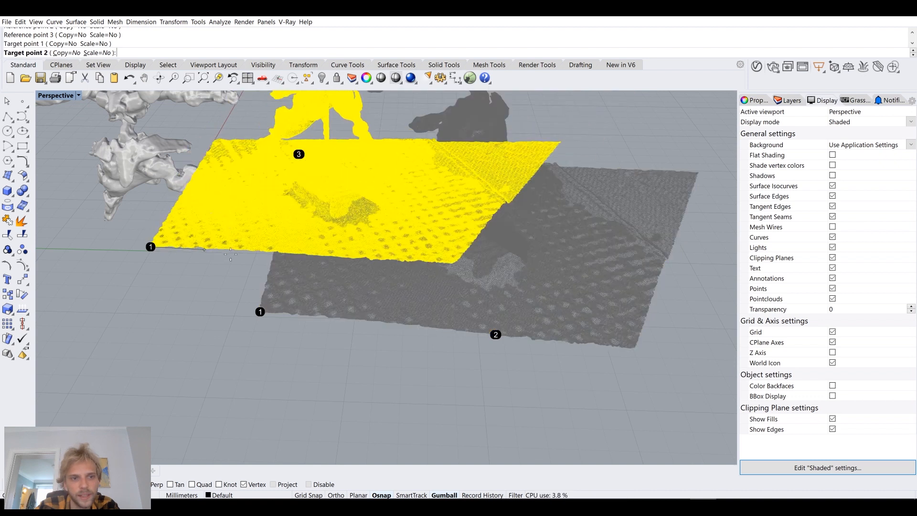
left_click(710, 256)
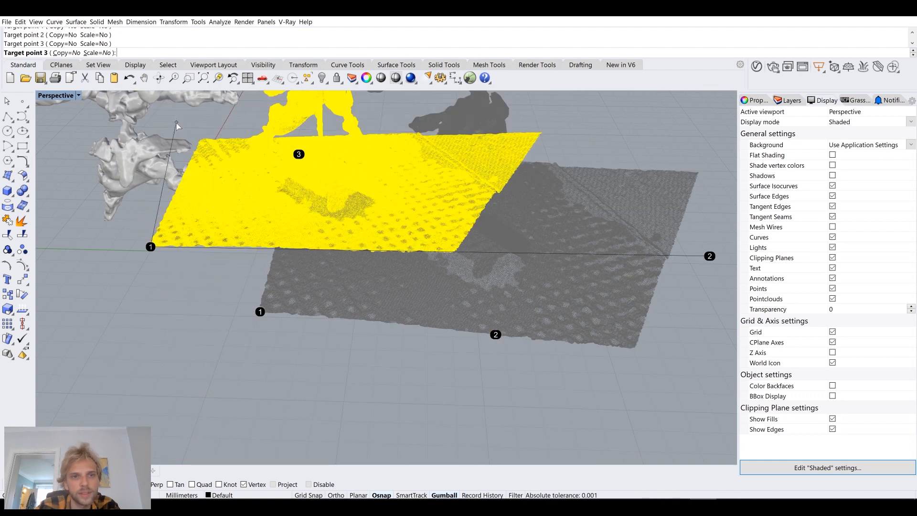
left_click(177, 123)
left_click(222, 289)
Align the gumball to World and move the scan sideways, clear of the remeshed robot.
right_click_drag(223, 292, 349, 264)
left_click(343, 179)
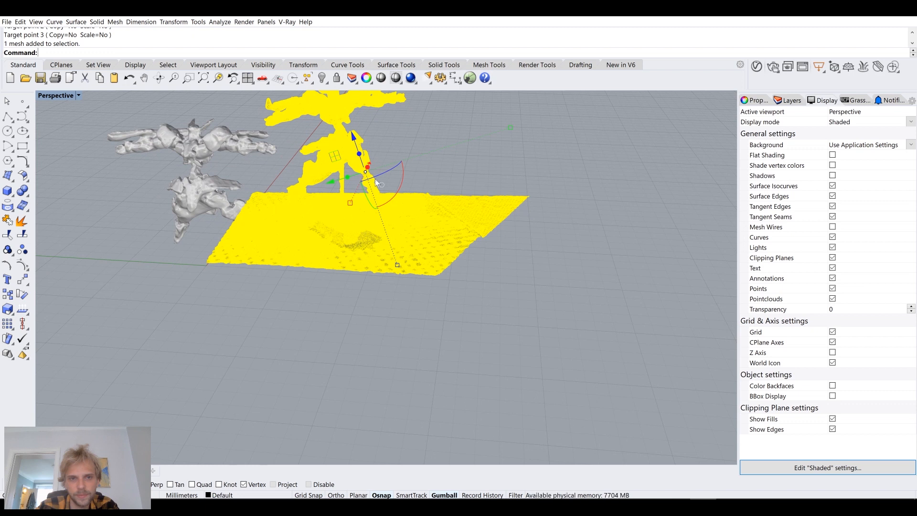
right_click(444, 494)
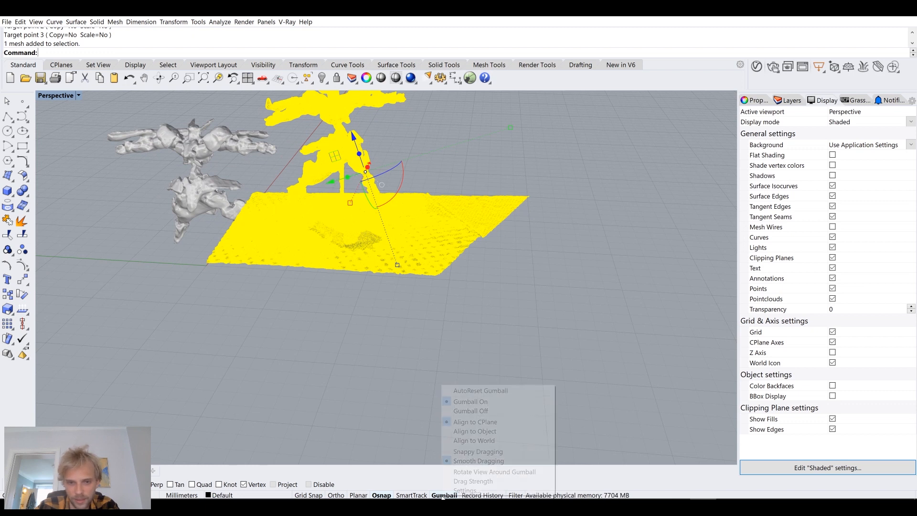
left_click(496, 441)
left_click_drag(342, 169, 431, 178)
left_click(470, 381)
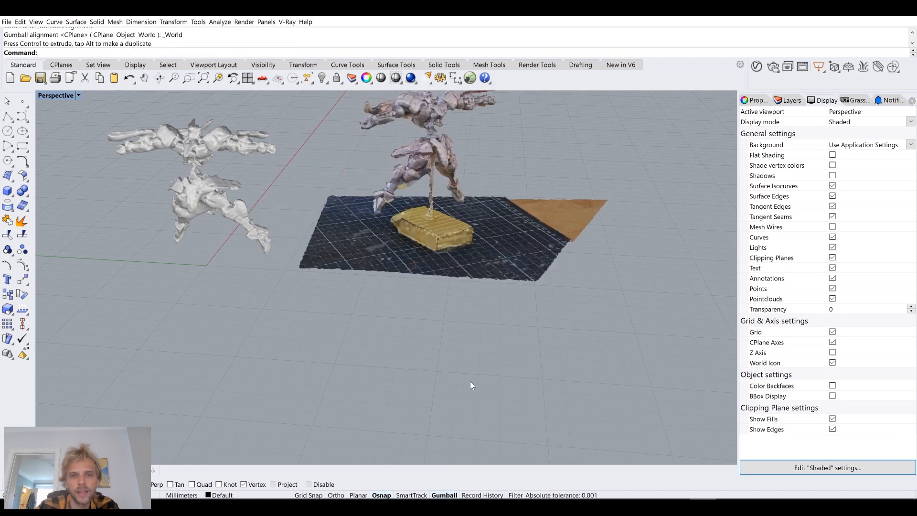
Examine the textured scan and the remeshed robot side by side from several angles and distances.
right_click_drag(470, 381, 449, 340)
right_click_drag(382, 234, 414, 318, "shift")
scroll(400, 279, "up", 6)
right_click_drag(399, 279, 429, 286)
right_click_drag(425, 250, 384, 251)
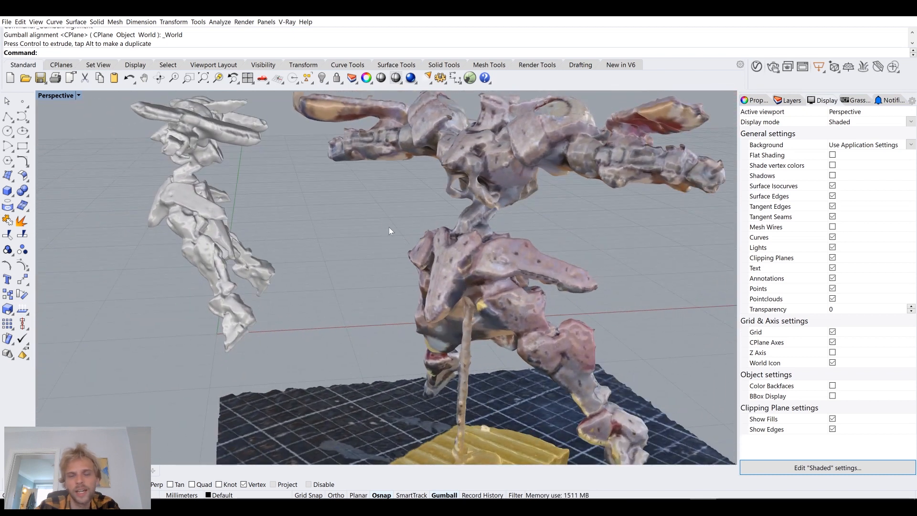
right_click_drag(436, 198, 449, 202)
scroll(507, 207, "down", 7)
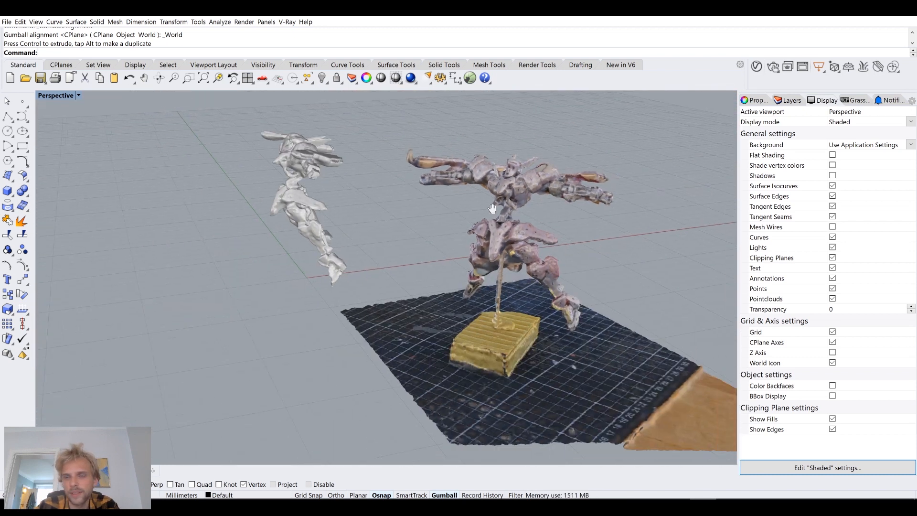
scroll(508, 206, "up", 4)
right_click_drag(507, 207, 445, 182, "shift")
Try the vertex color shading on and off in the Perspective viewport.
left_click(833, 166)
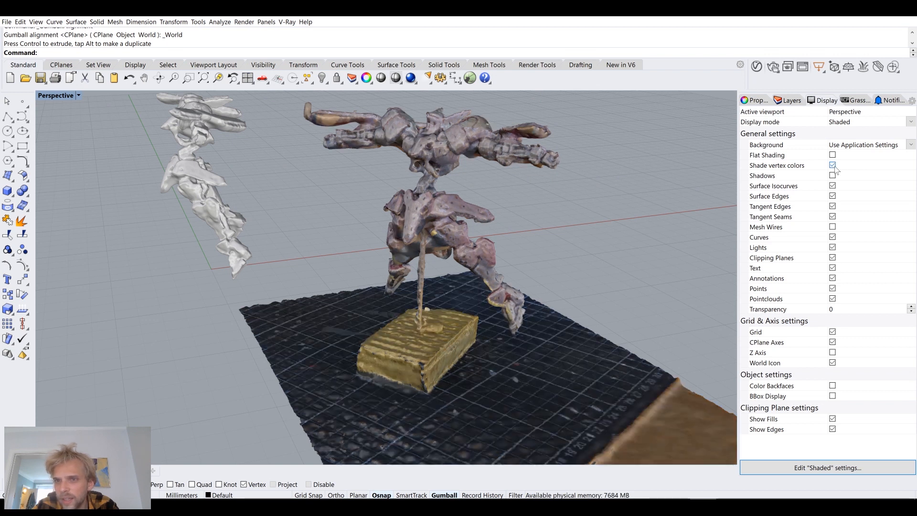
left_click(833, 165)
left_click(832, 165)
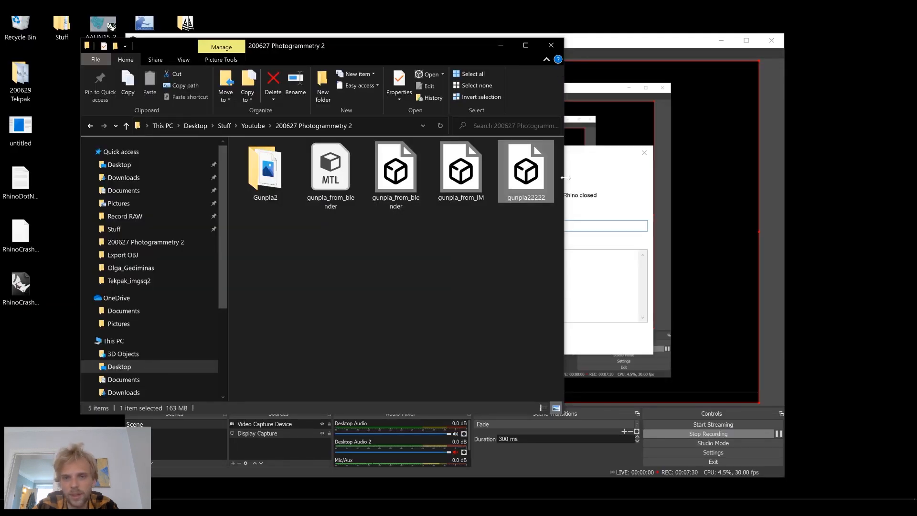
Dismiss the Rhino crash report and restart Rhino with an empty document, closing the start screen.
left_click(596, 165)
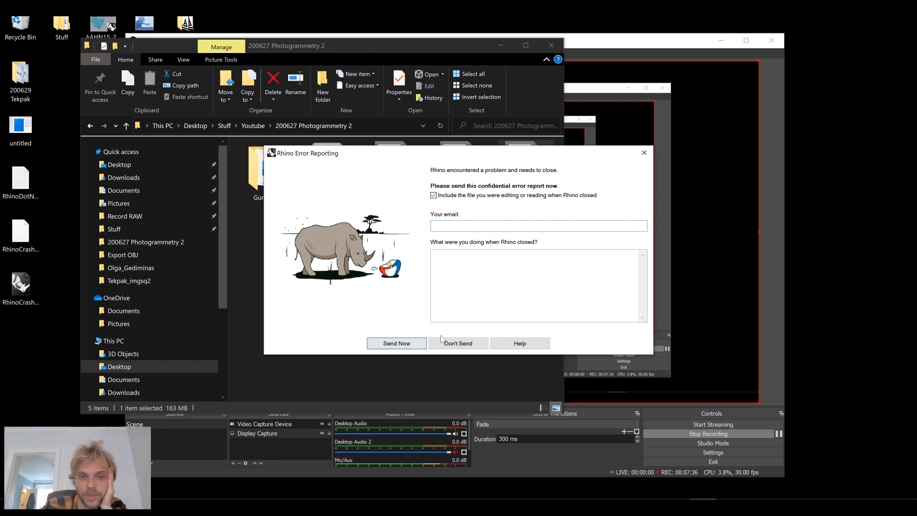
left_click_drag(555, 154, 503, 156)
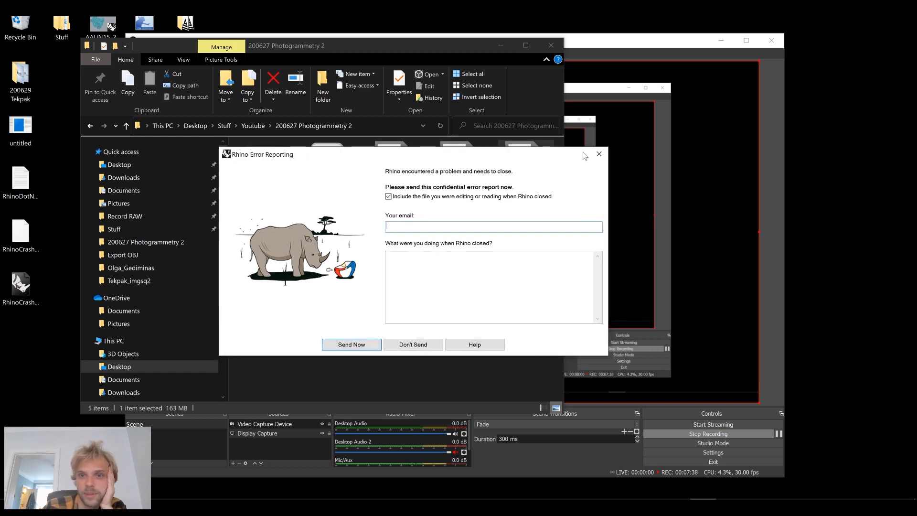
left_click(362, 341)
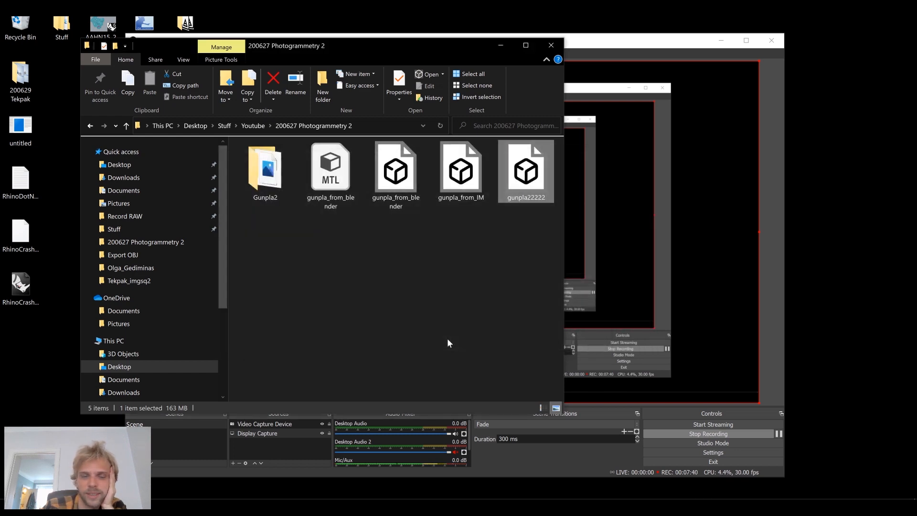
left_click(425, 289)
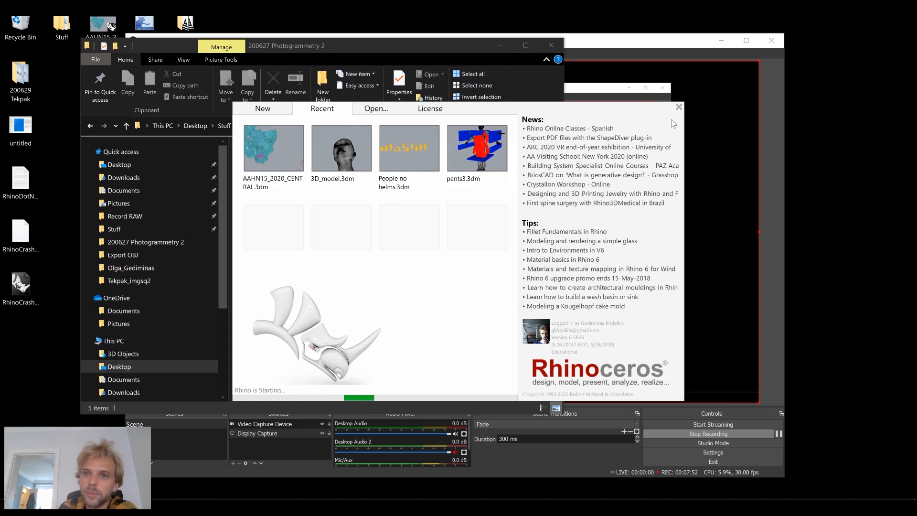
left_click(678, 108)
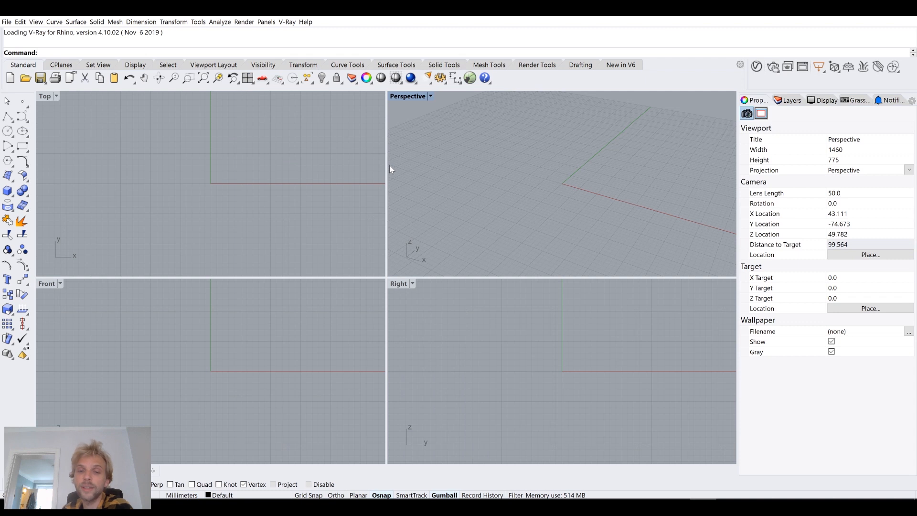
Import the gunpla_from_IM OBJ file from the 200627 Photogrammetry 2 folder, with OBJ groups as object names.
left_click(5, 23)
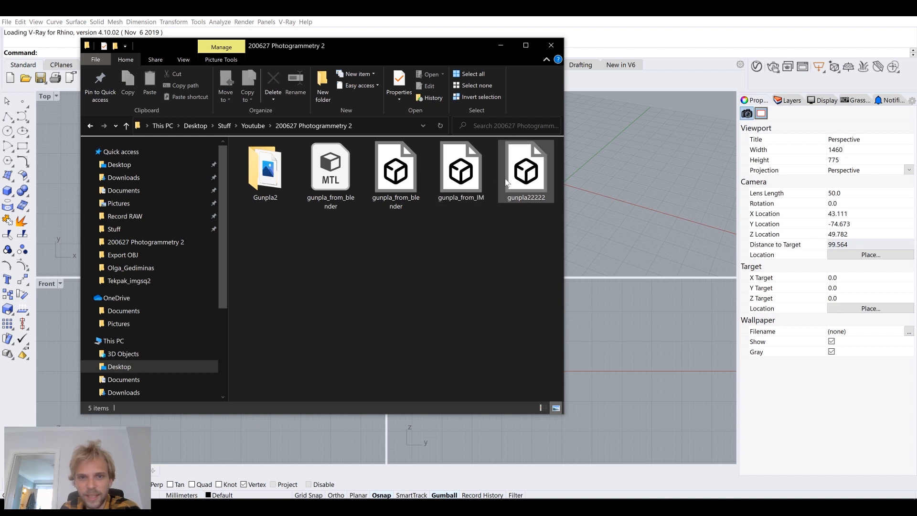
left_click_drag(461, 172, 644, 204)
left_click(428, 256)
left_click(436, 284)
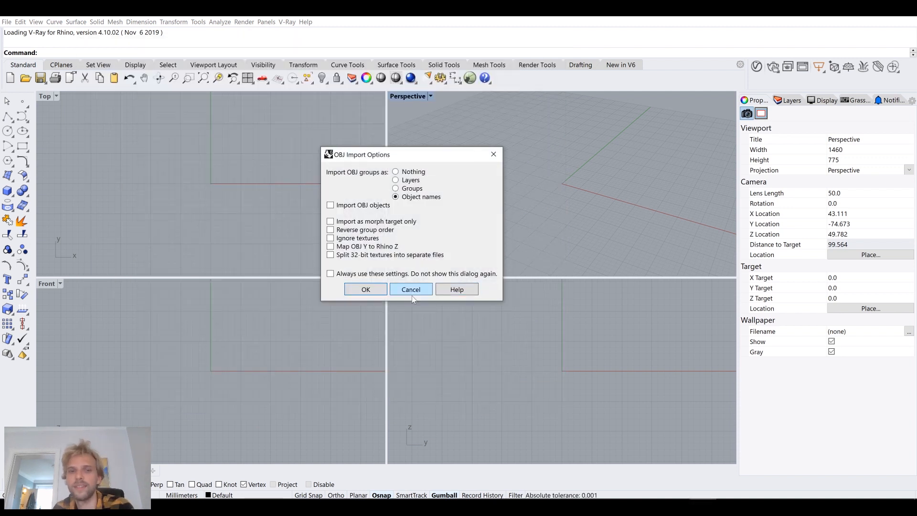
left_click(359, 291)
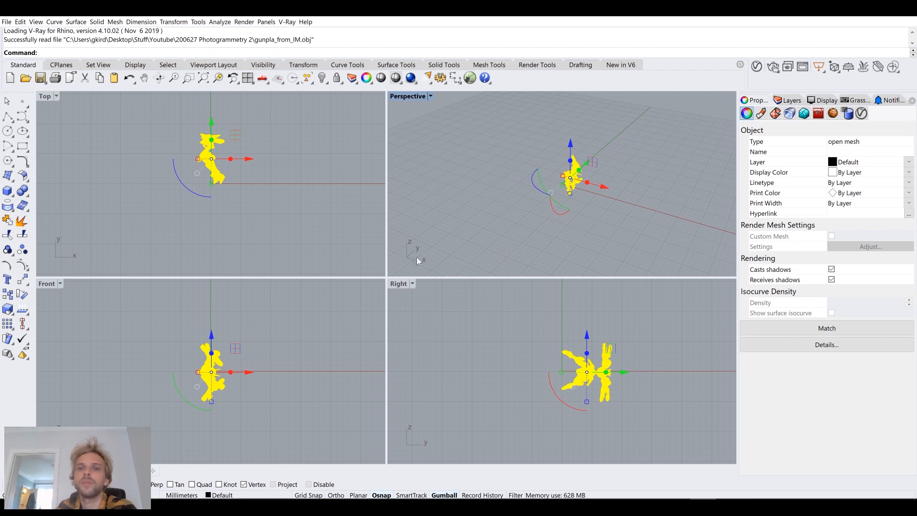
Maximize the Perspective view and rotate the imported robot mesh upright about the X axis.
left_click(488, 222)
scroll(597, 198, "up", 5)
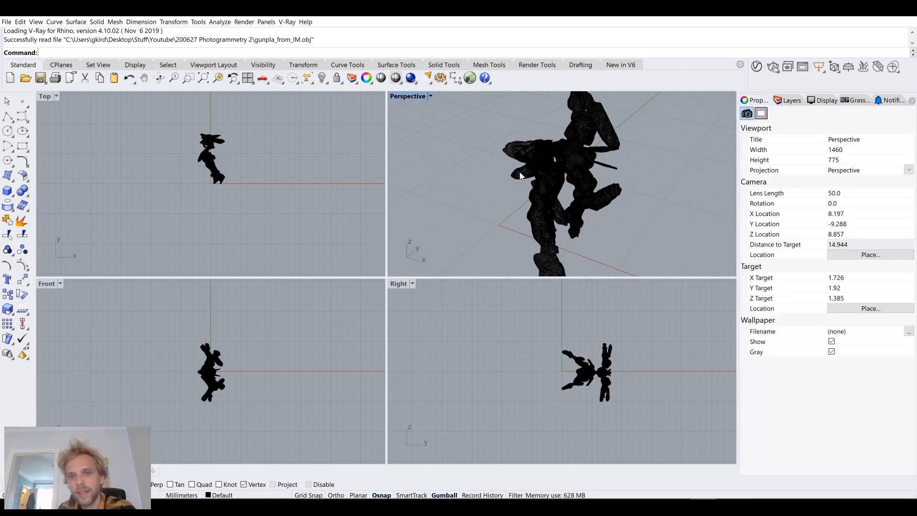
double_click(403, 98)
right_click_drag(345, 289, 365, 311)
left_click(347, 331)
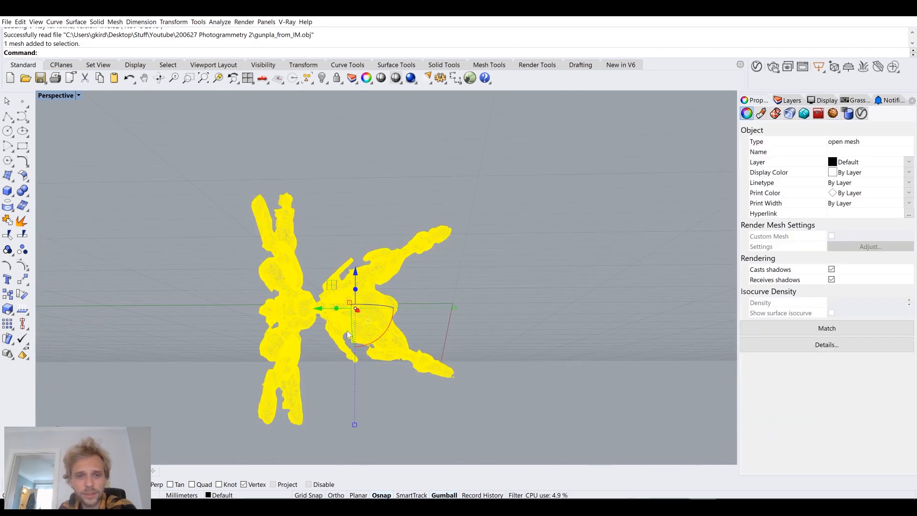
left_click_drag(388, 336, 310, 357)
left_click(481, 327)
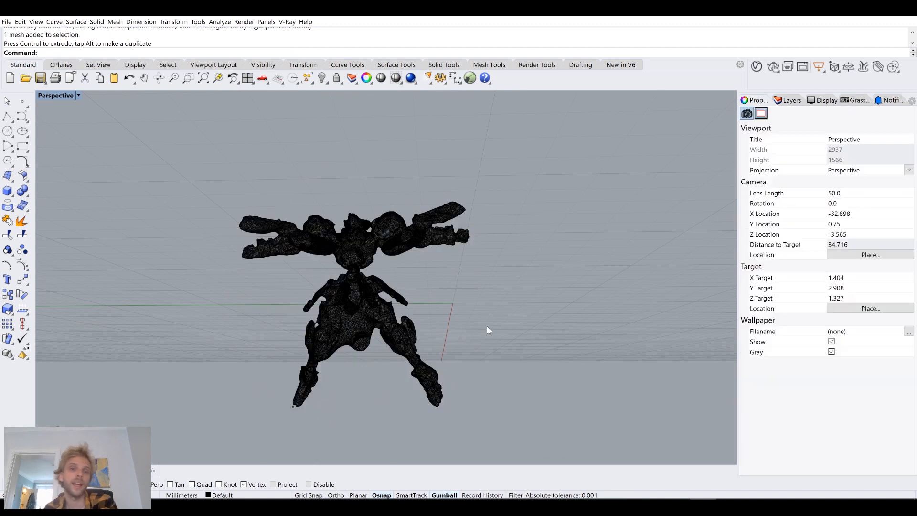
Move the upright robot mesh along the green axis toward the grid origin.
right_click_drag(468, 333, 400, 336)
left_click(399, 336)
left_click_drag(316, 314, 411, 338)
left_click(595, 343)
Examine the robot mesh's wireframe density and quad layout up close around the upper body.
right_click_drag(595, 343, 564, 332)
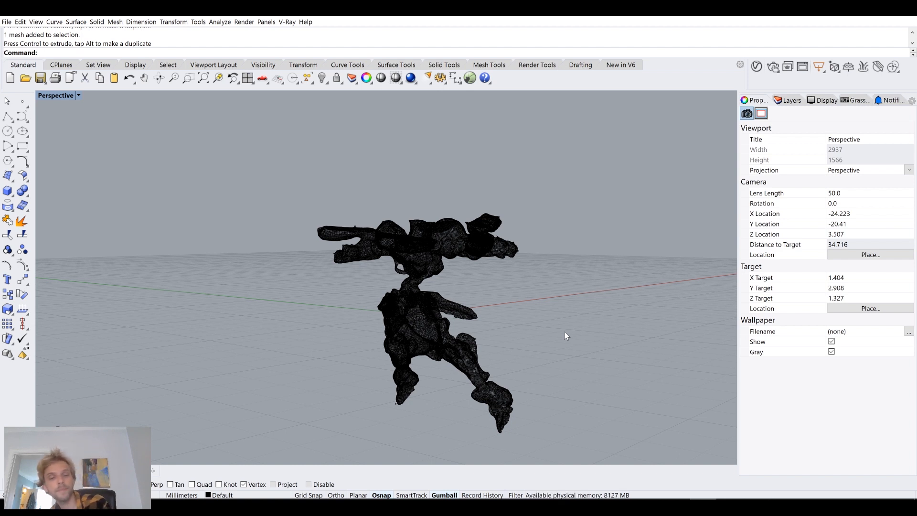
scroll(440, 230, "up", 10)
scroll(427, 235, "up", 4)
scroll(426, 236, "down", 4)
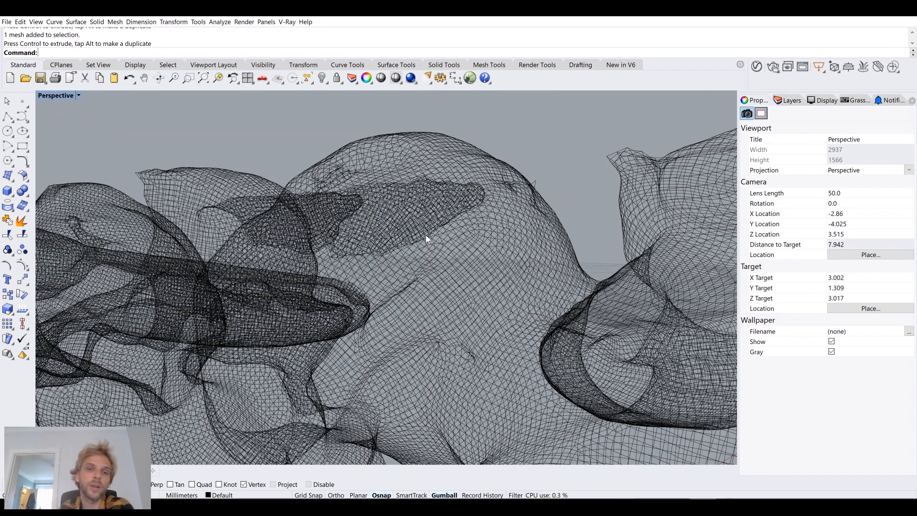